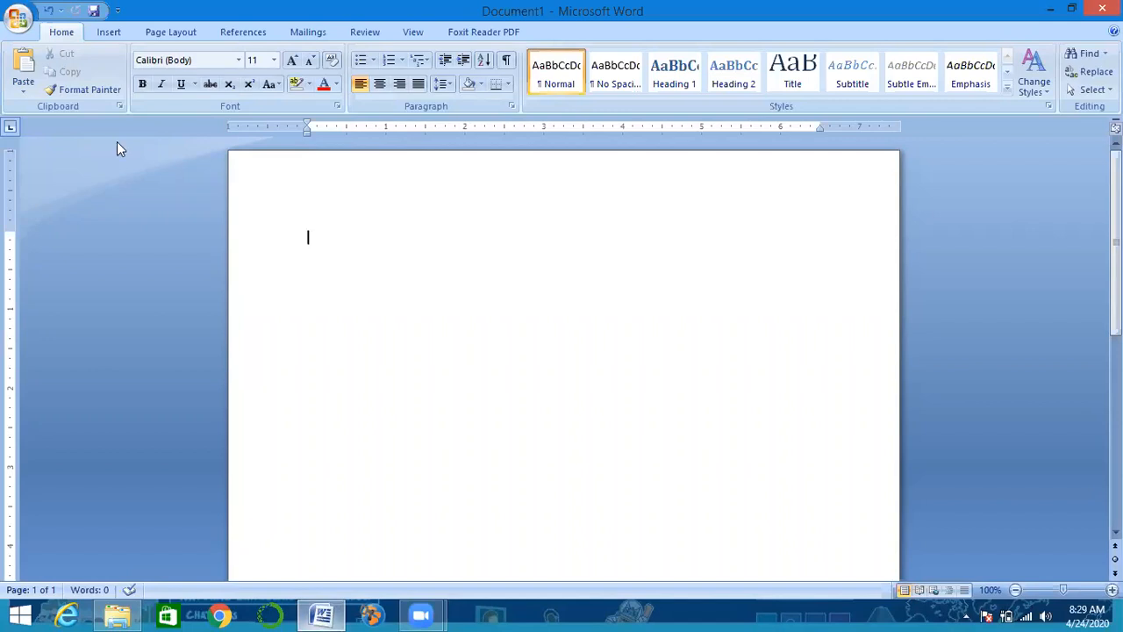
- Insert a table with 4 columns and 4 rows, using the AutoFit to contents option
left_click(111, 35)
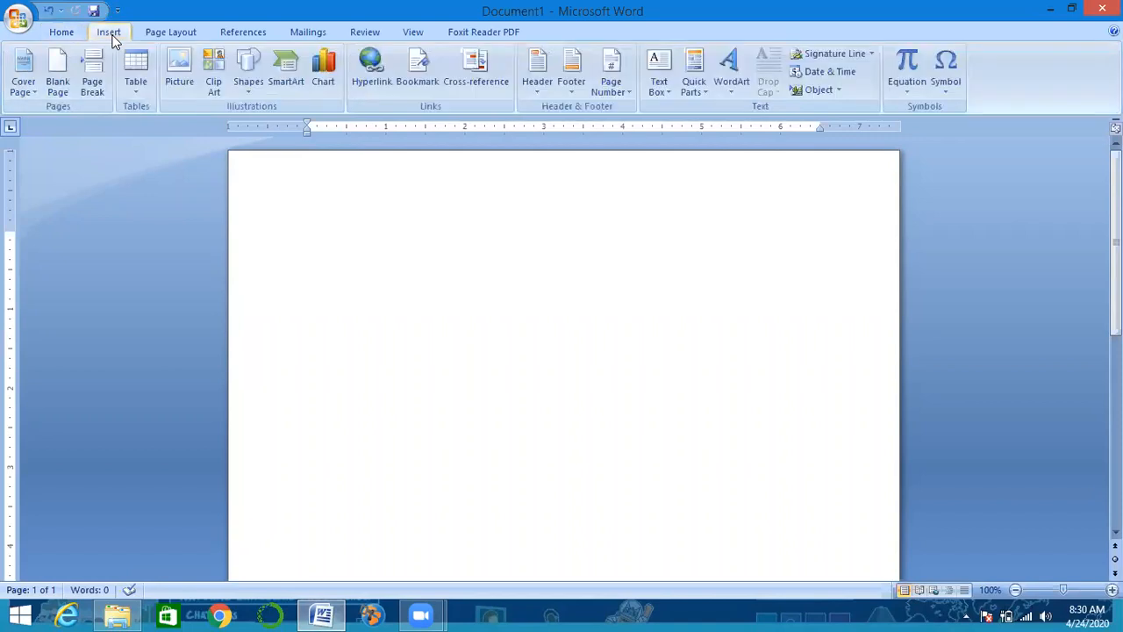
left_click(137, 91)
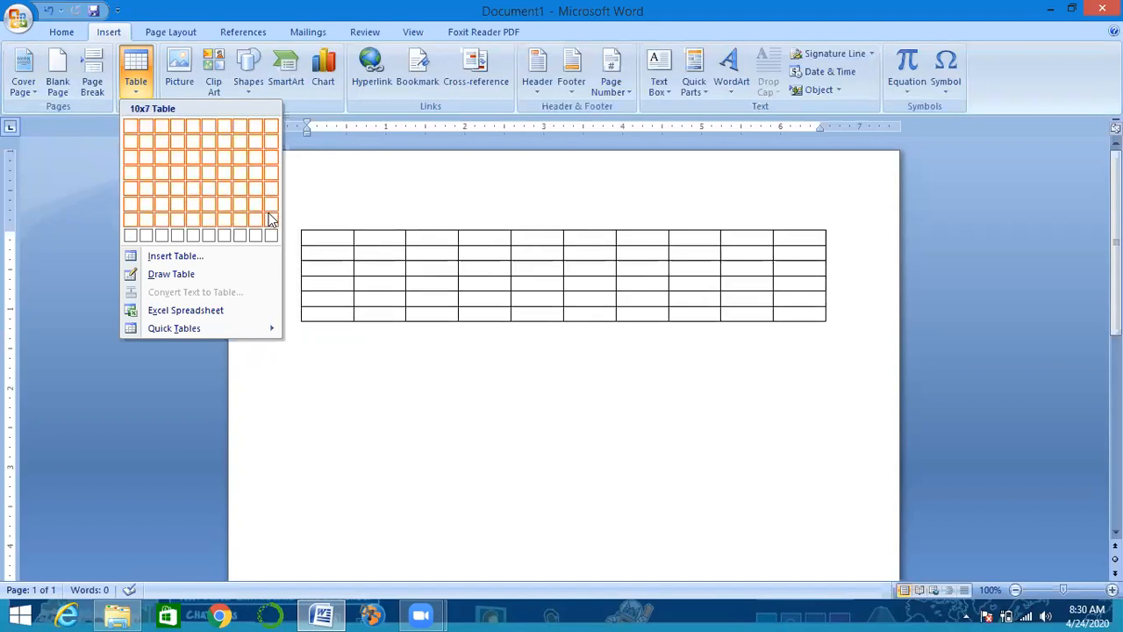
left_click(164, 260)
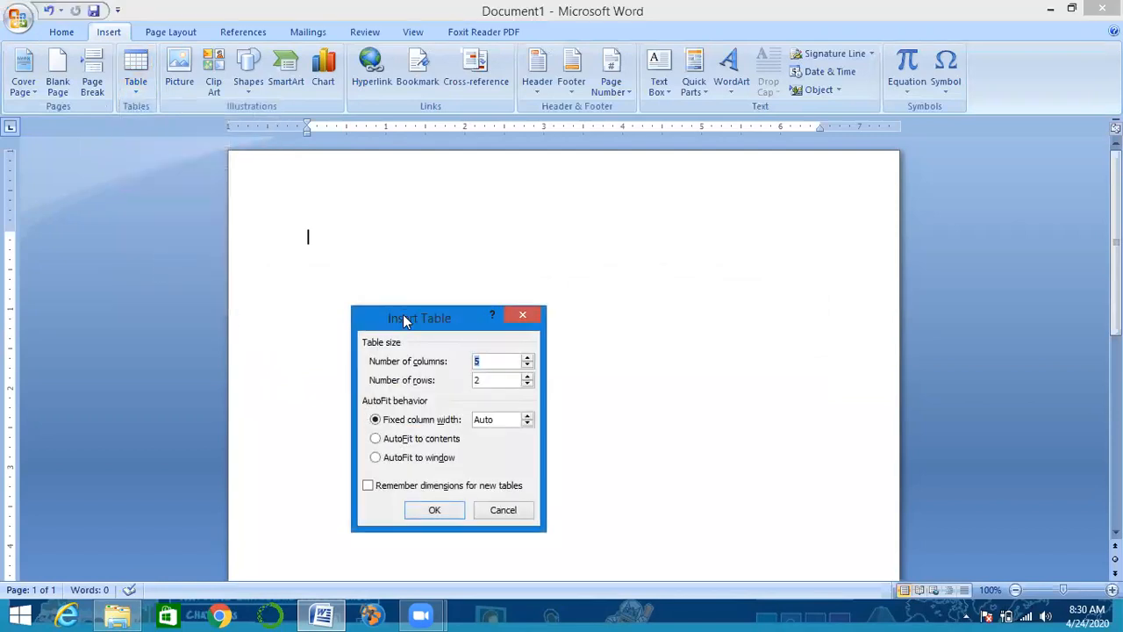
left_click_drag(403, 318, 422, 163)
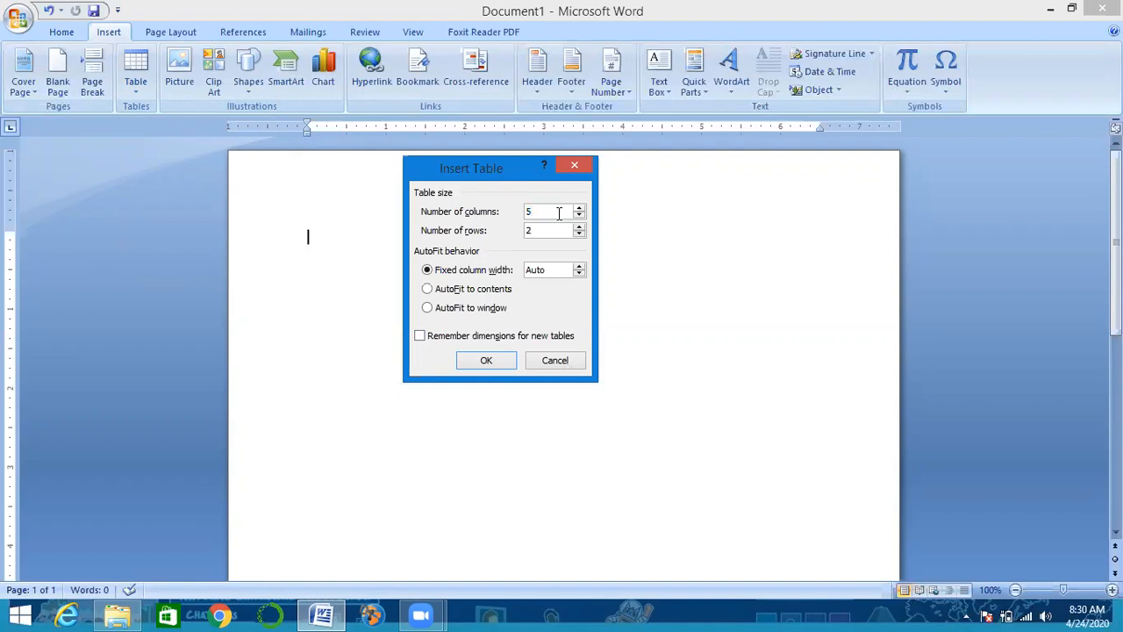
key("BackSpace")
type("4")
left_click(456, 293)
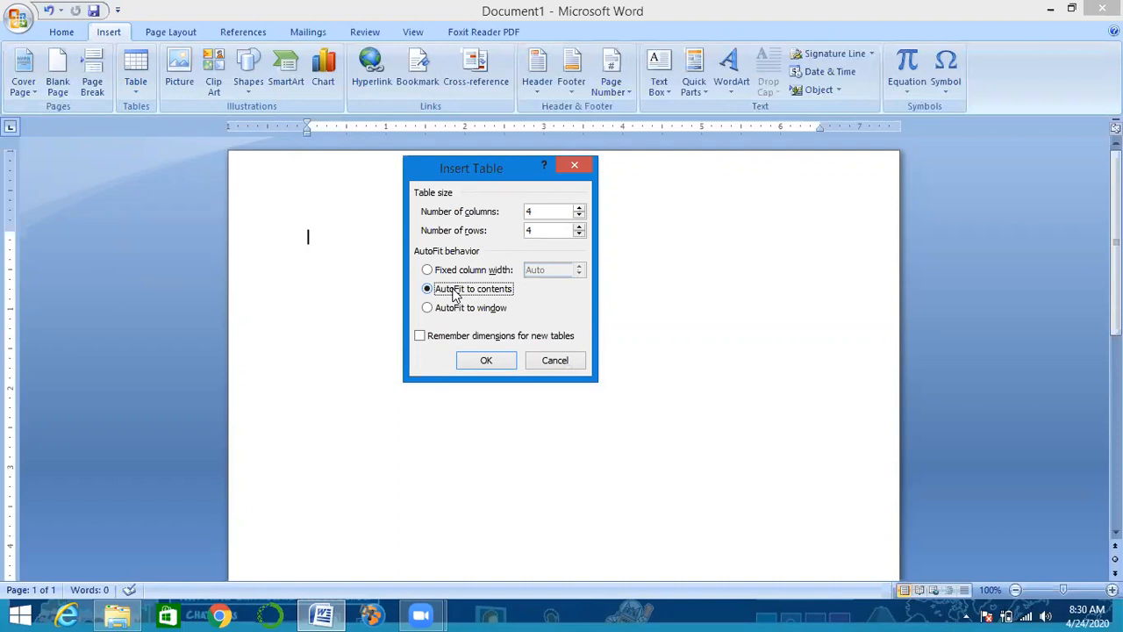
left_click(476, 362)
- Enter the test text "jhh" in the first cell, erase it, and undo the table insertion
type("jhh")
key("BackSpace")
key("BackSpace")
key("BackSpace")
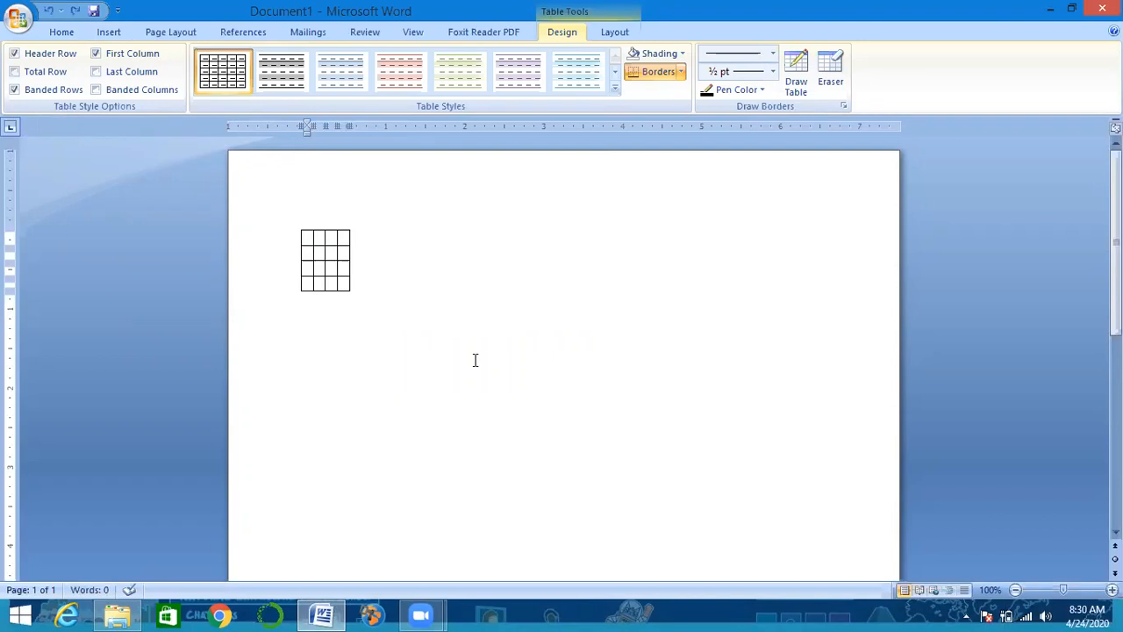
key("ctrl+z")
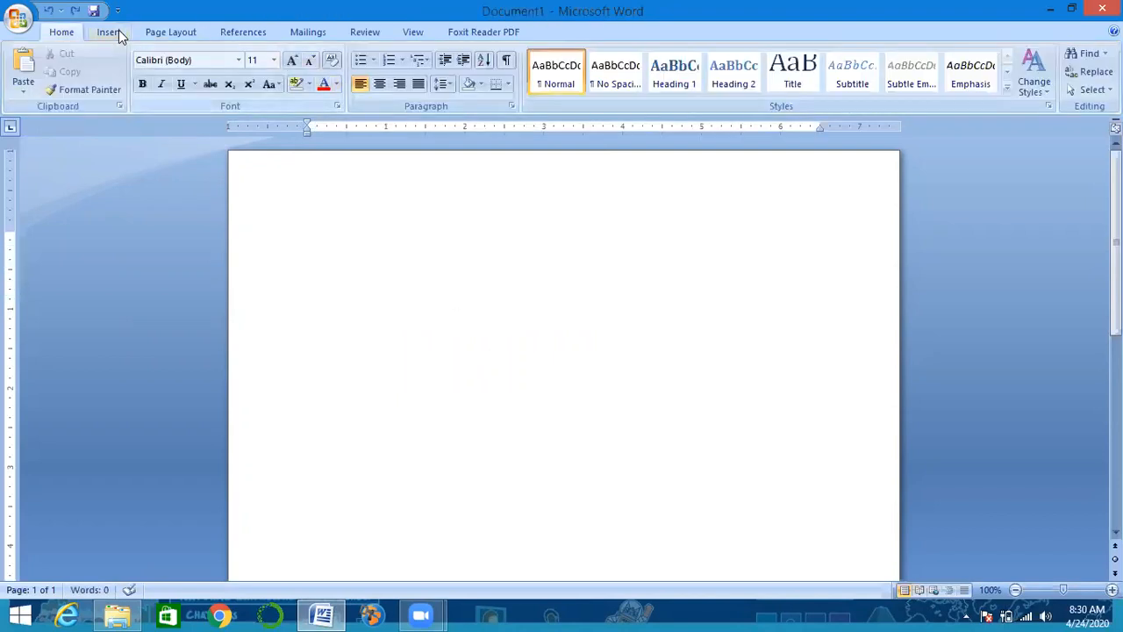
- Insert a table with 5 columns and 2 rows using a fixed column width, and delete the whole table
left_click(118, 31)
left_click(135, 75)
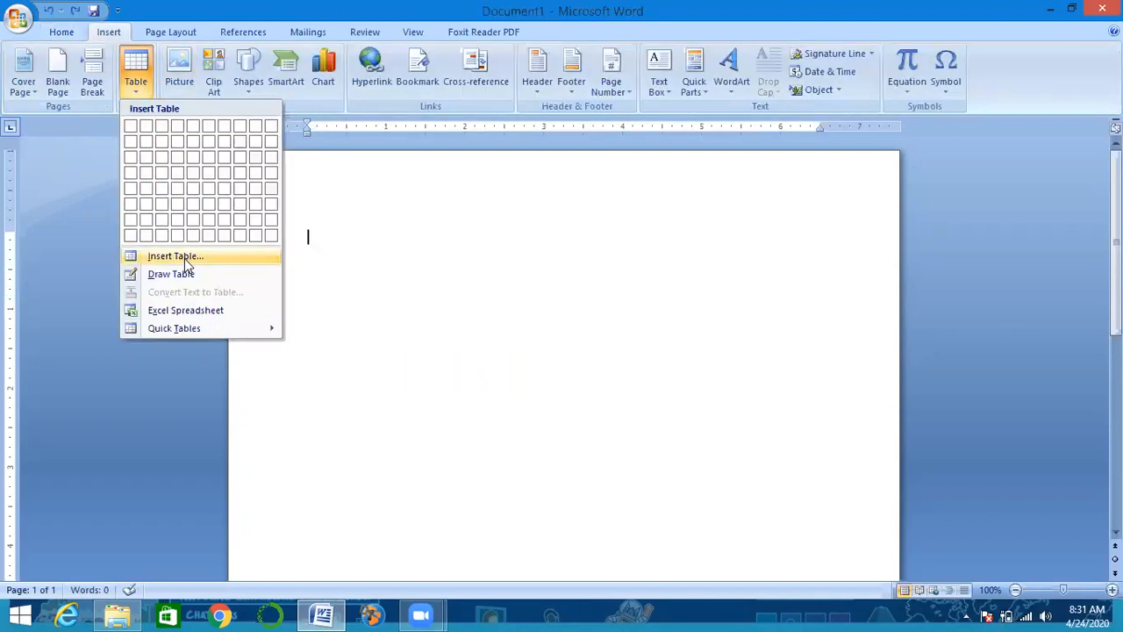
left_click(183, 258)
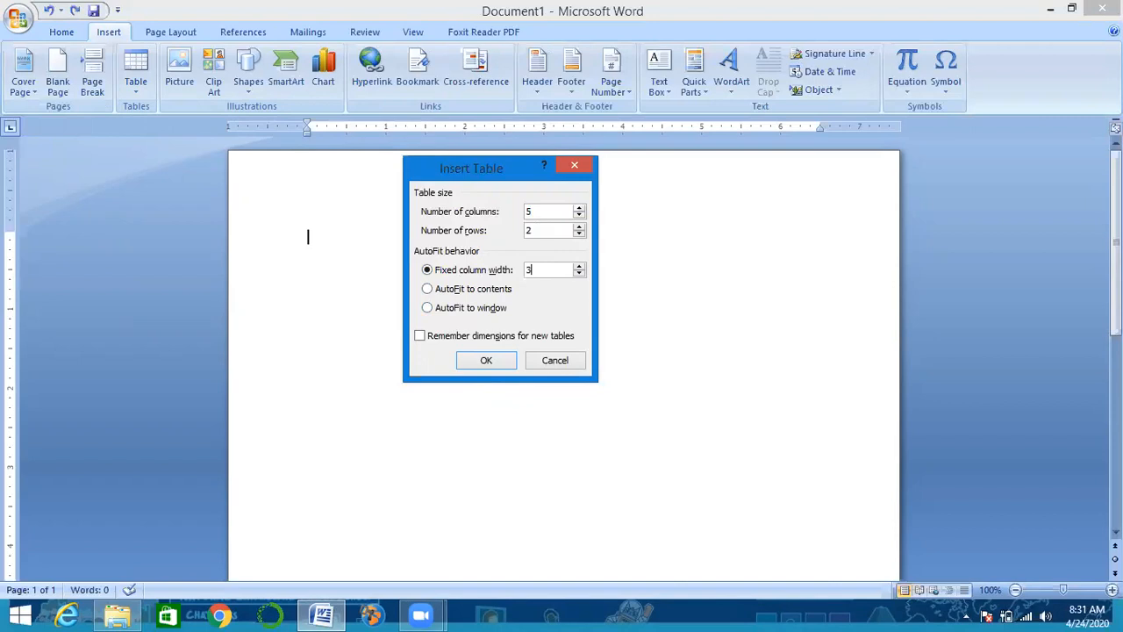
left_click(491, 359)
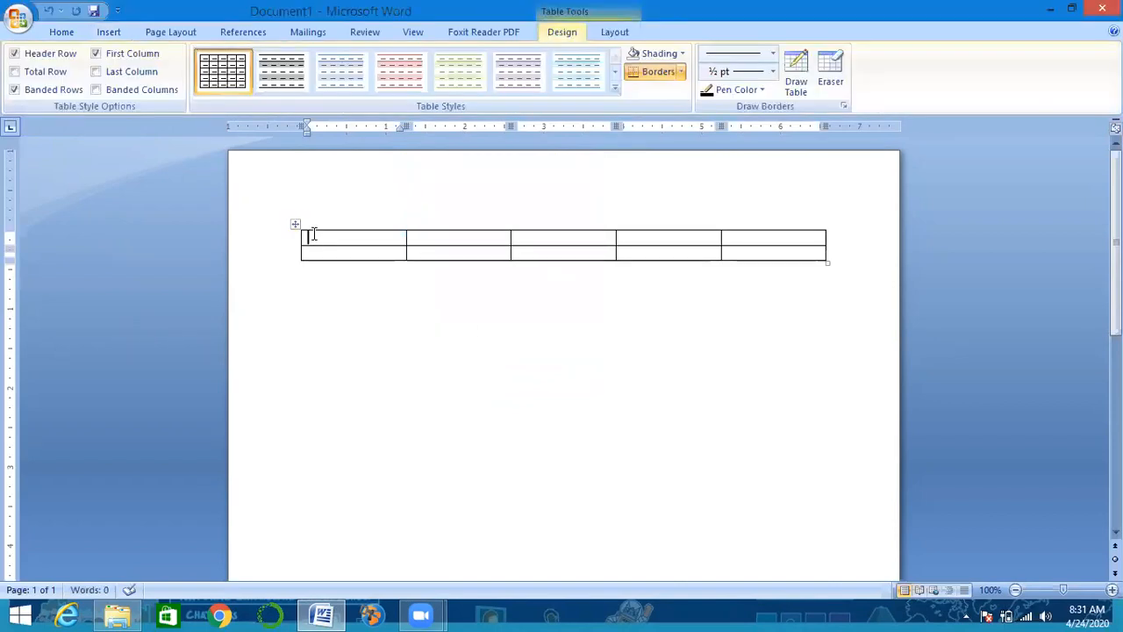
left_click(296, 225)
key("BackSpace")
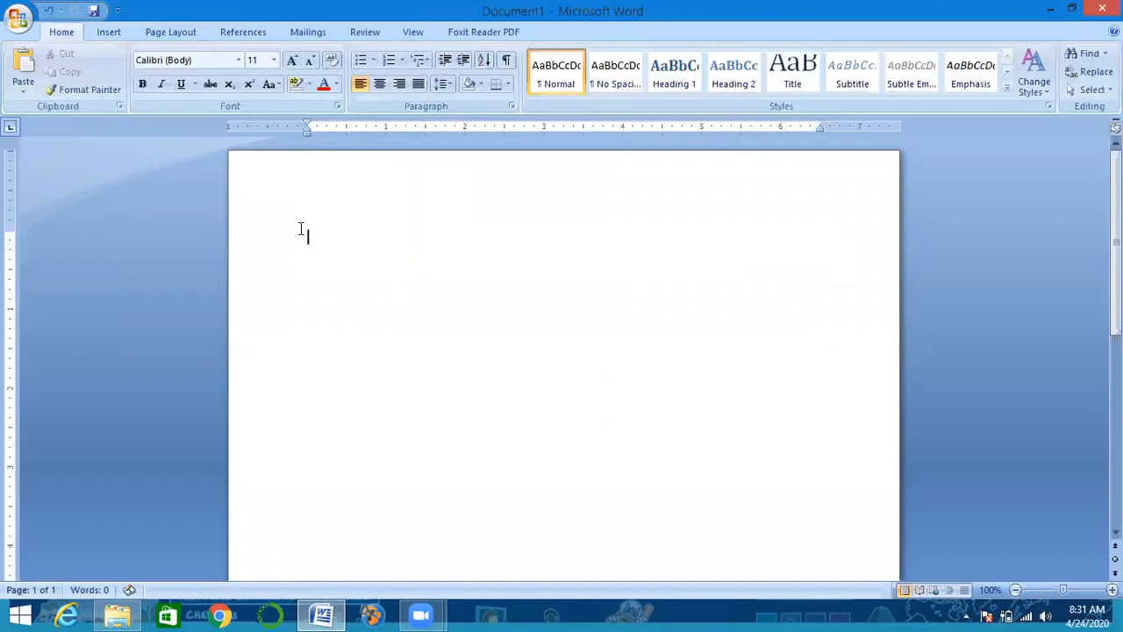
- Insert a table with 5 columns, 2 rows and Auto column width, and test the first cell with a temporary "m"
left_click(124, 35)
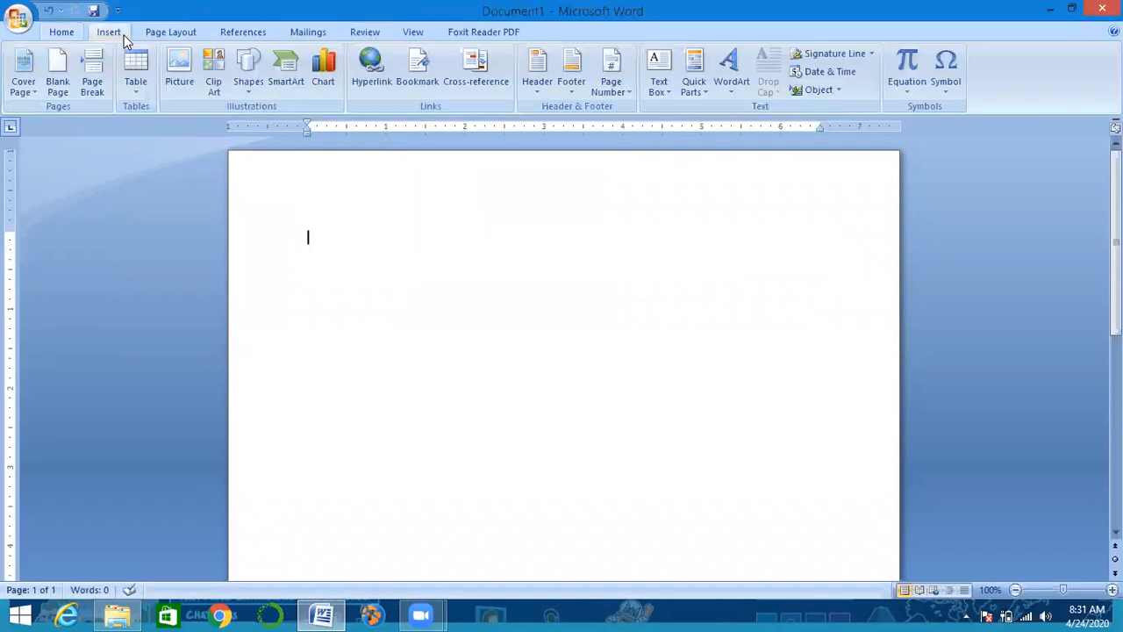
left_click(148, 88)
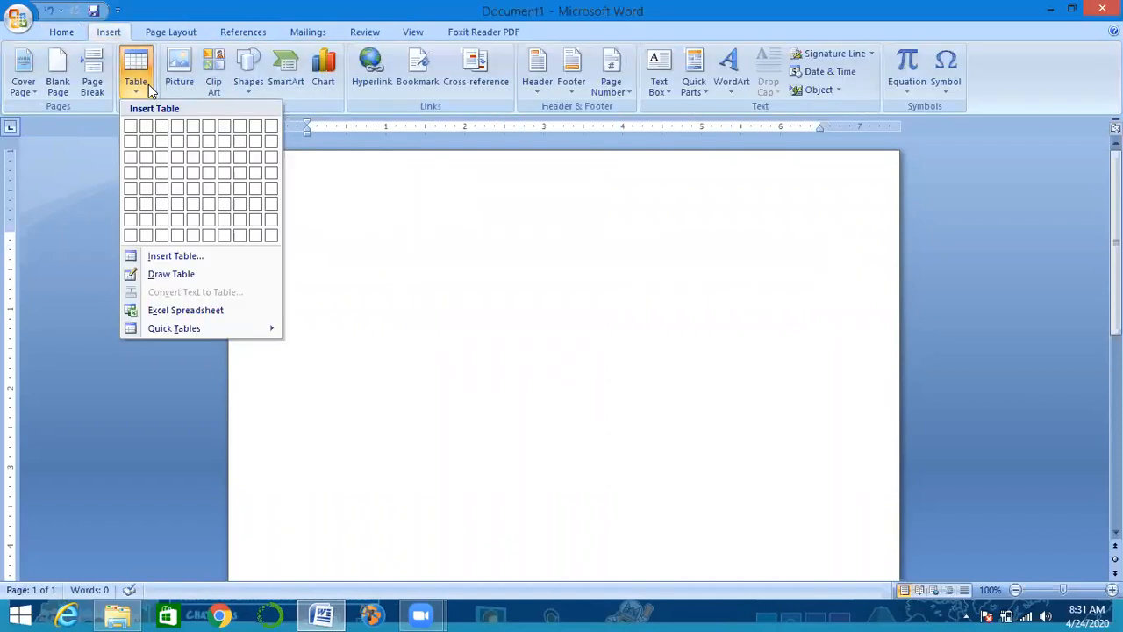
left_click(163, 257)
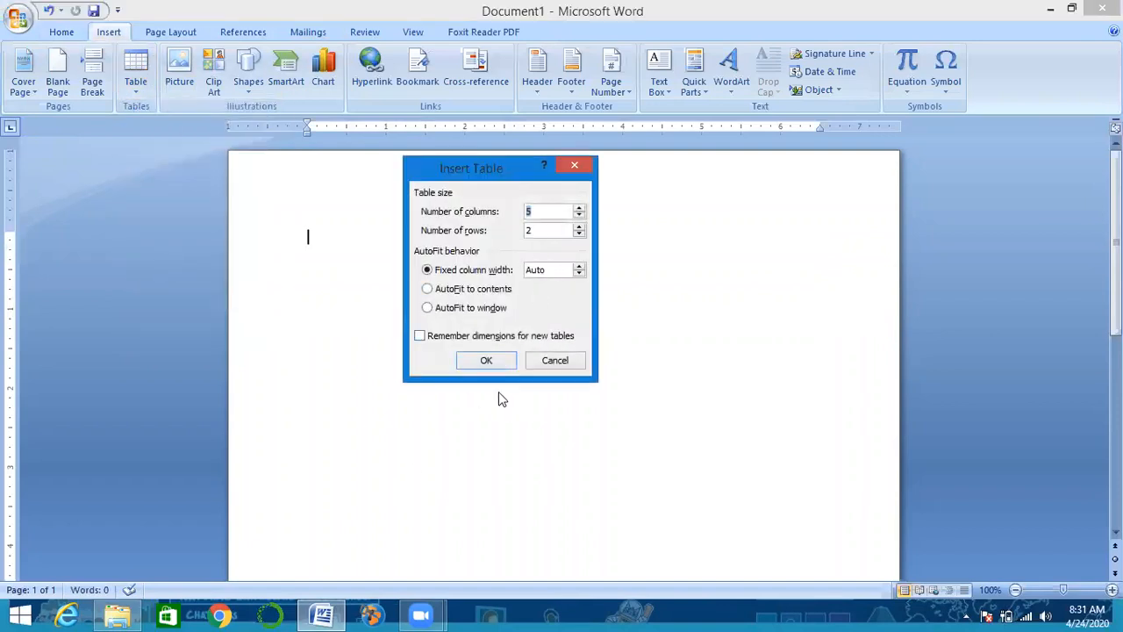
left_click(479, 361)
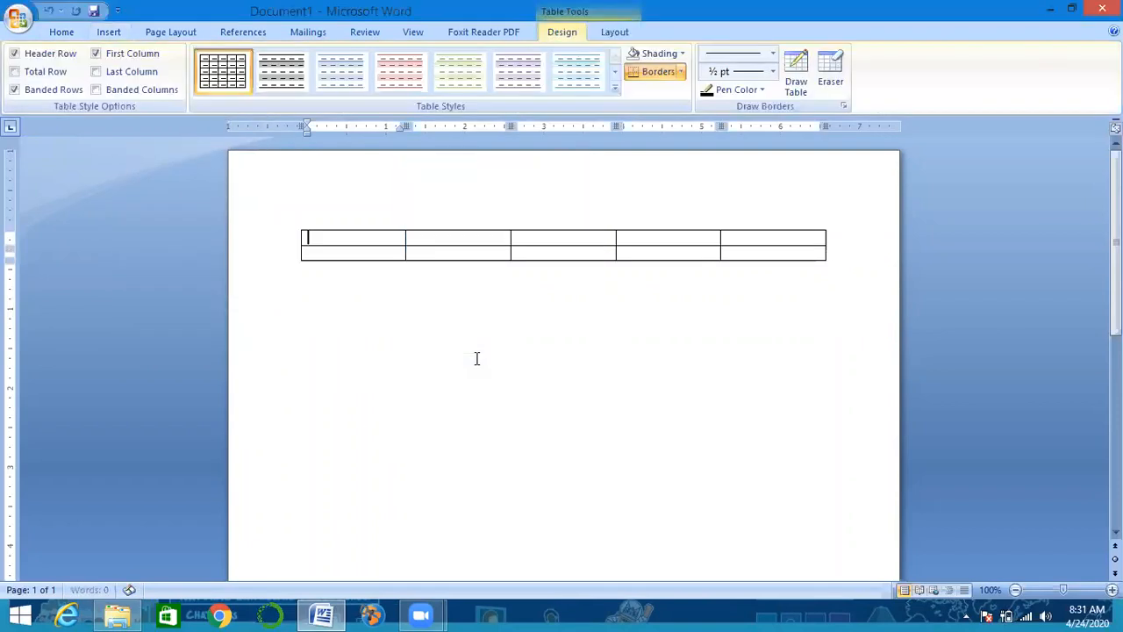
type("m")
key("BackSpace")
- Select and deselect the table's first column, and delete the whole table from the page
left_click(298, 232)
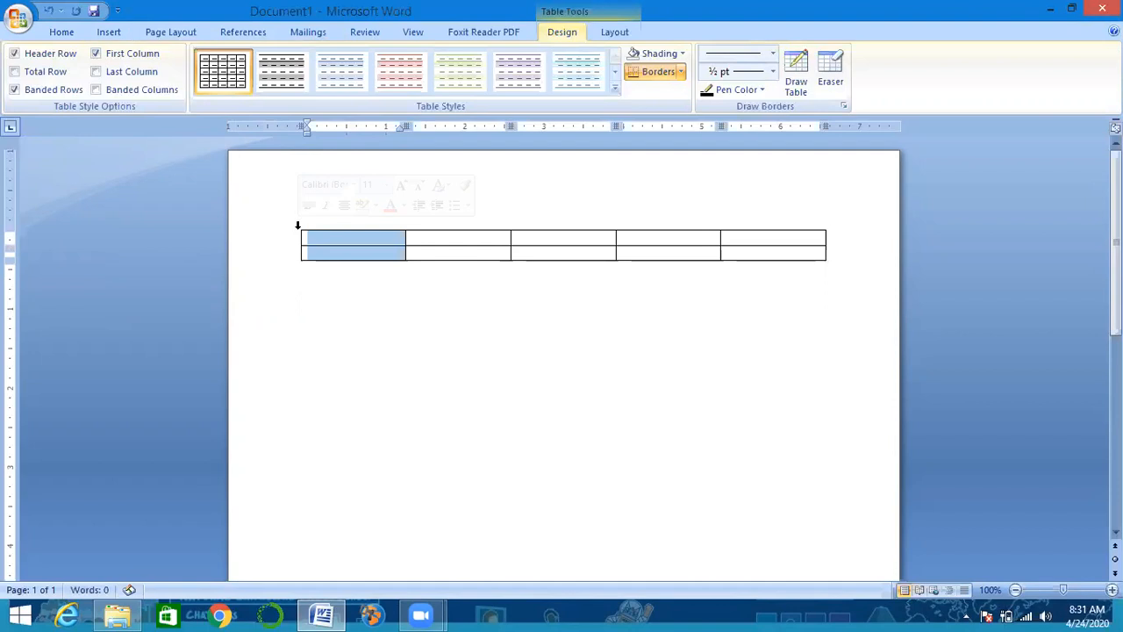
left_click(389, 464)
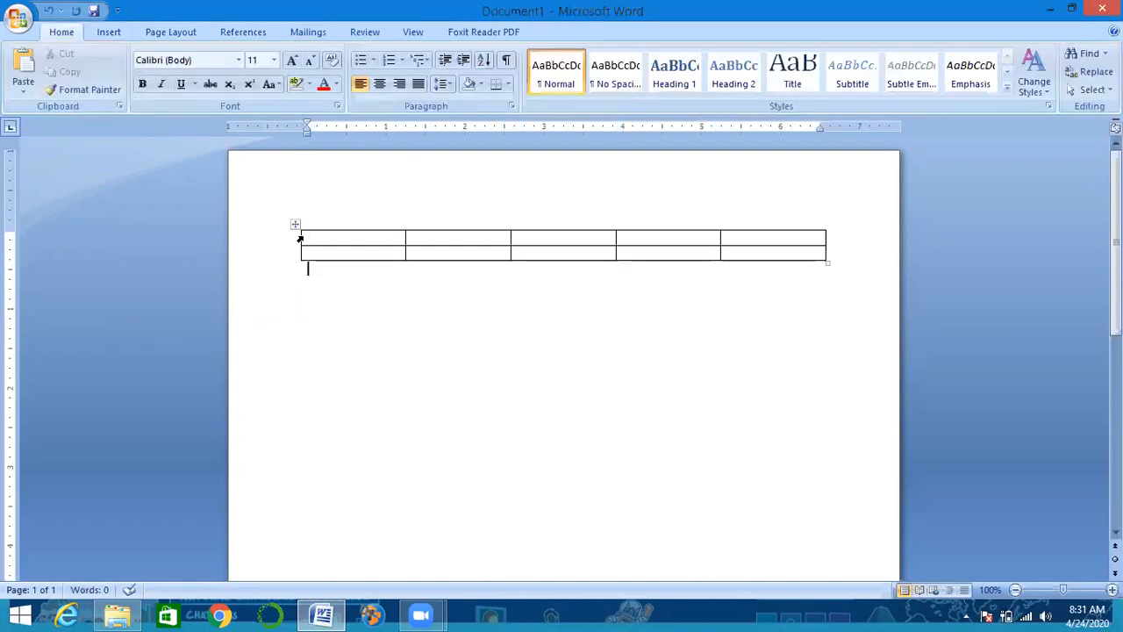
left_click(300, 233)
left_click(295, 227)
key("BackSpace")
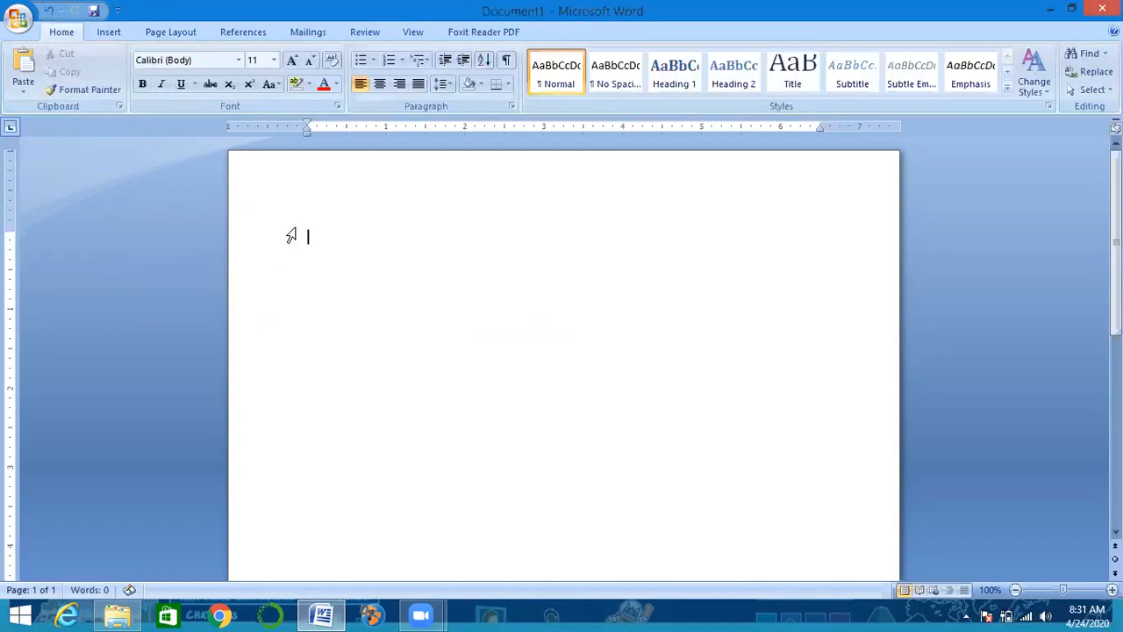
- Draw a table outline about 6.2 inches wide and 3.2 inches high, undoing the extra box drawn inside it
left_click(108, 32)
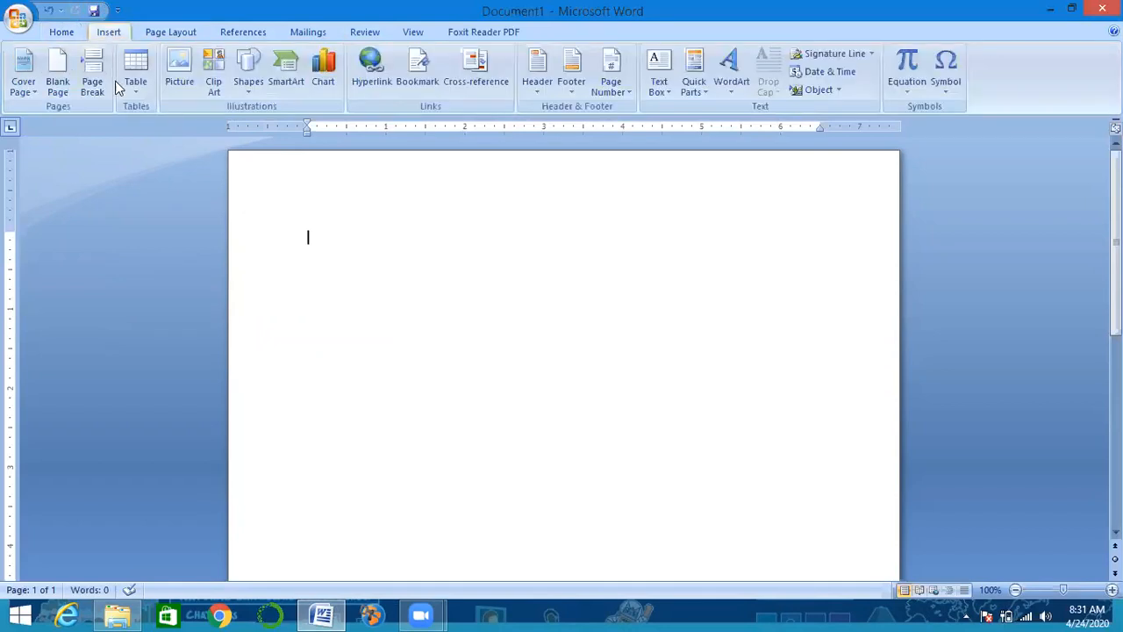
left_click(125, 91)
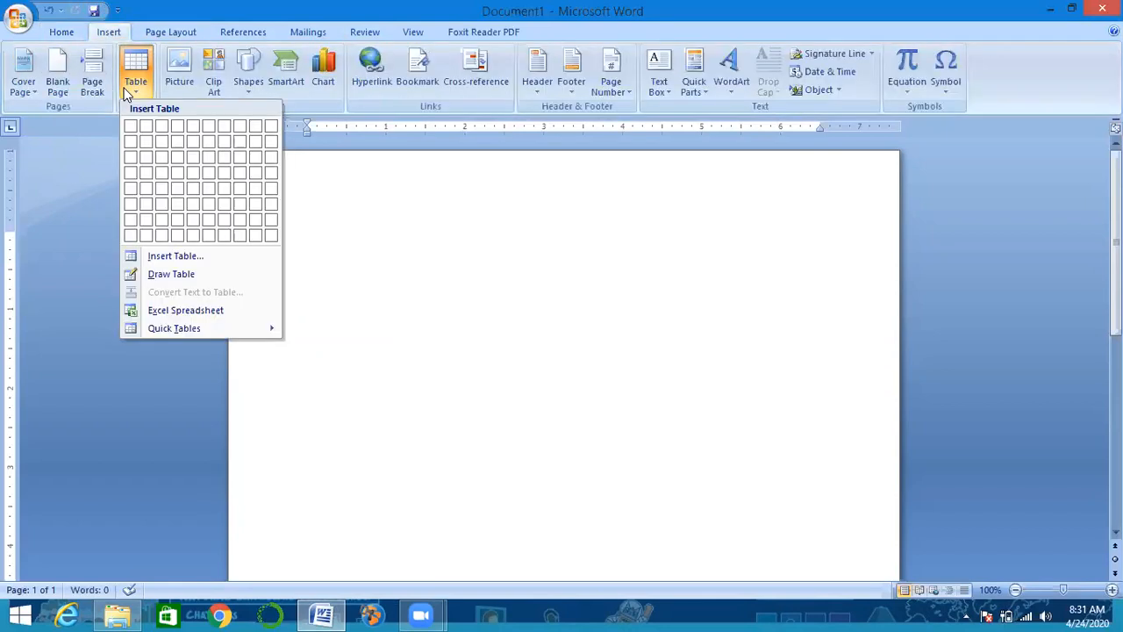
left_click(176, 275)
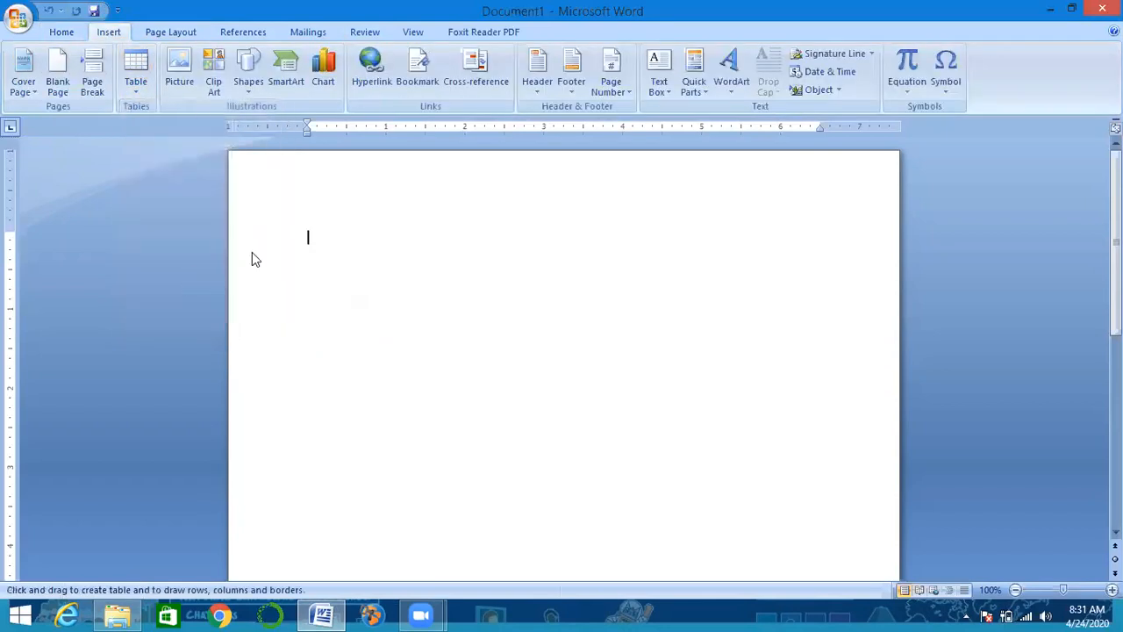
mouse_move(349, 232)
left_mouse_down()
mouse_move(509, 390)
mouse_move(721, 415)
mouse_move(838, 480)
left_mouse_up()
left_click_drag(838, 480, 544, 329)
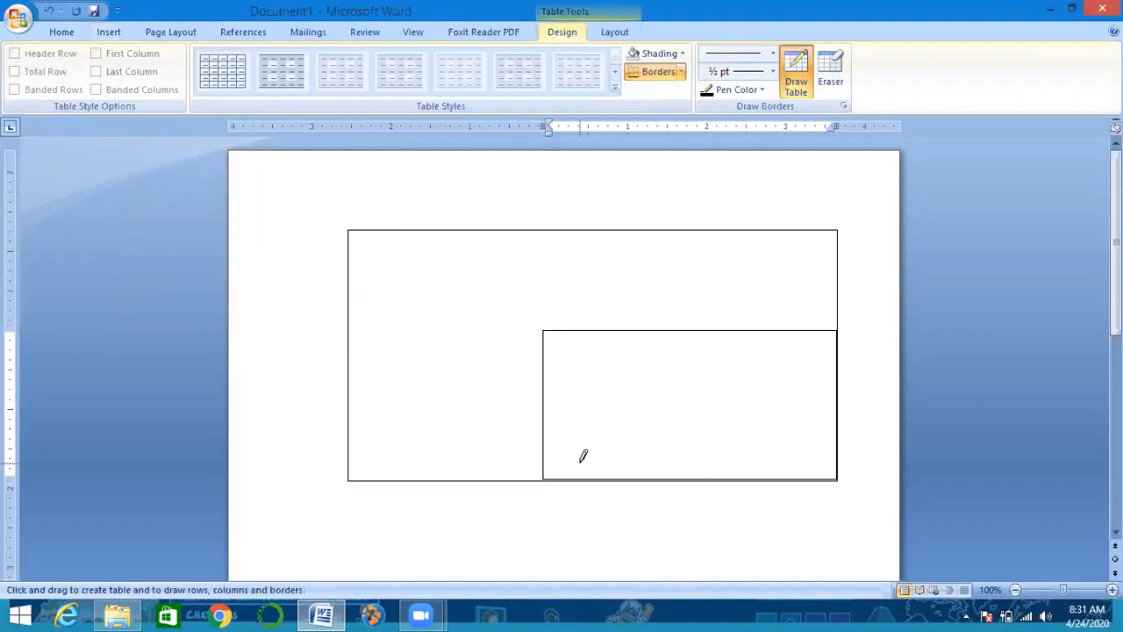
key("ctrl+z")
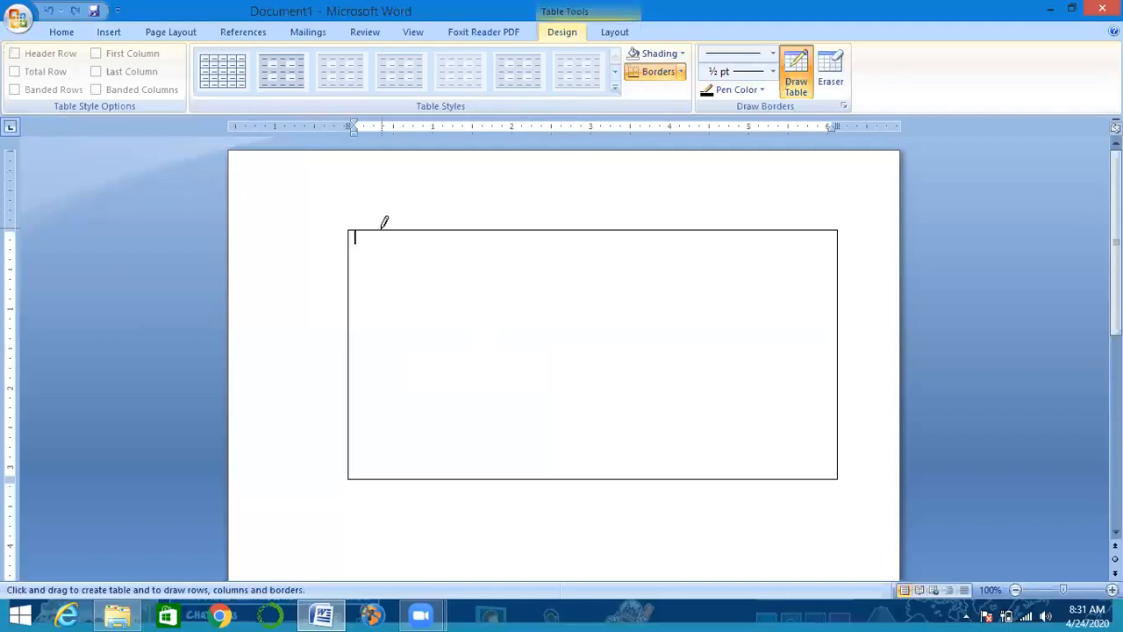
- Divide the drawn table into six columns with five vertical lines and into two rows with one horizontal line
mouse_move(384, 220)
left_mouse_down()
mouse_move(366, 413)
mouse_move(392, 465)
left_mouse_up()
left_click_drag(426, 230, 440, 479)
mouse_move(520, 230)
left_mouse_down()
mouse_move(538, 434)
mouse_move(532, 479)
left_mouse_up()
left_click_drag(622, 230, 637, 405)
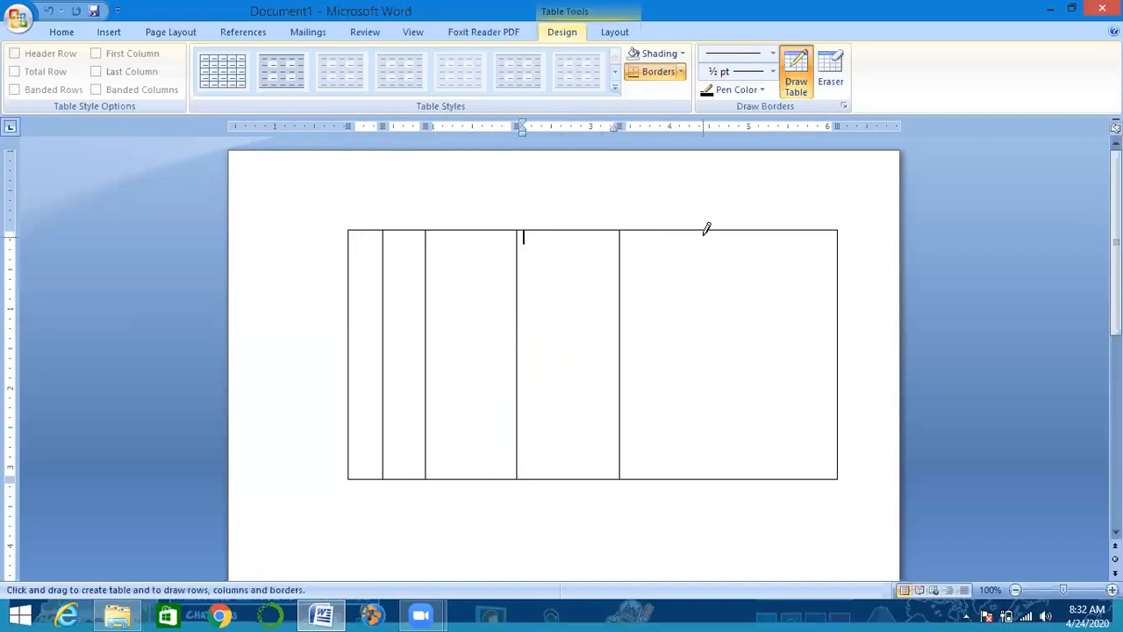
left_click_drag(707, 227, 707, 483)
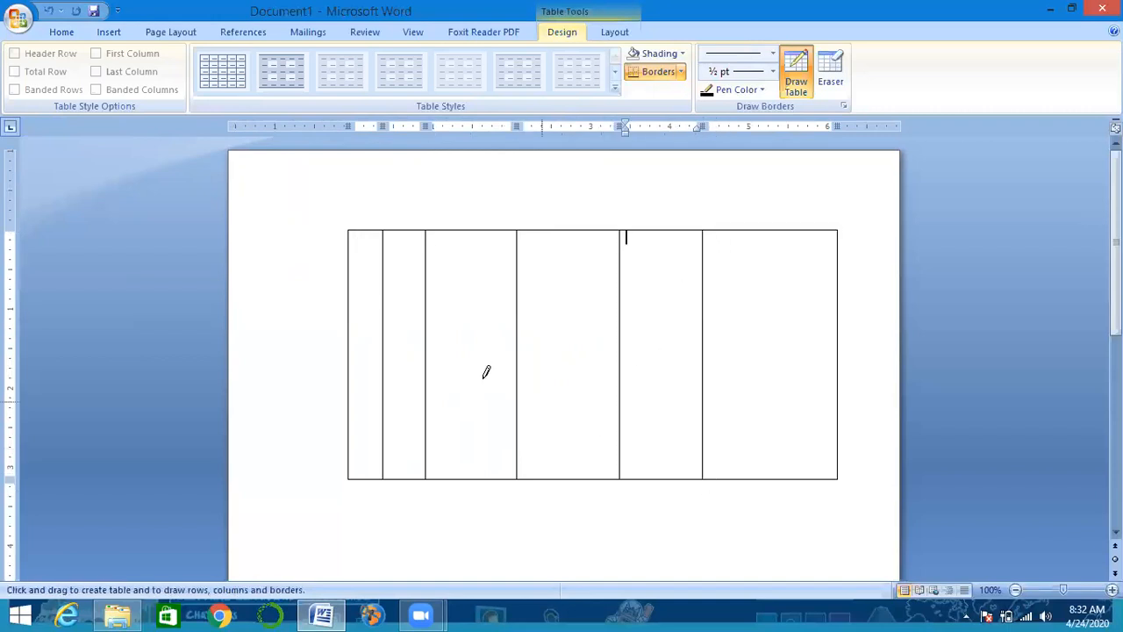
mouse_move(350, 302)
left_mouse_down()
mouse_move(607, 239)
mouse_move(814, 318)
mouse_move(827, 298)
left_mouse_up()
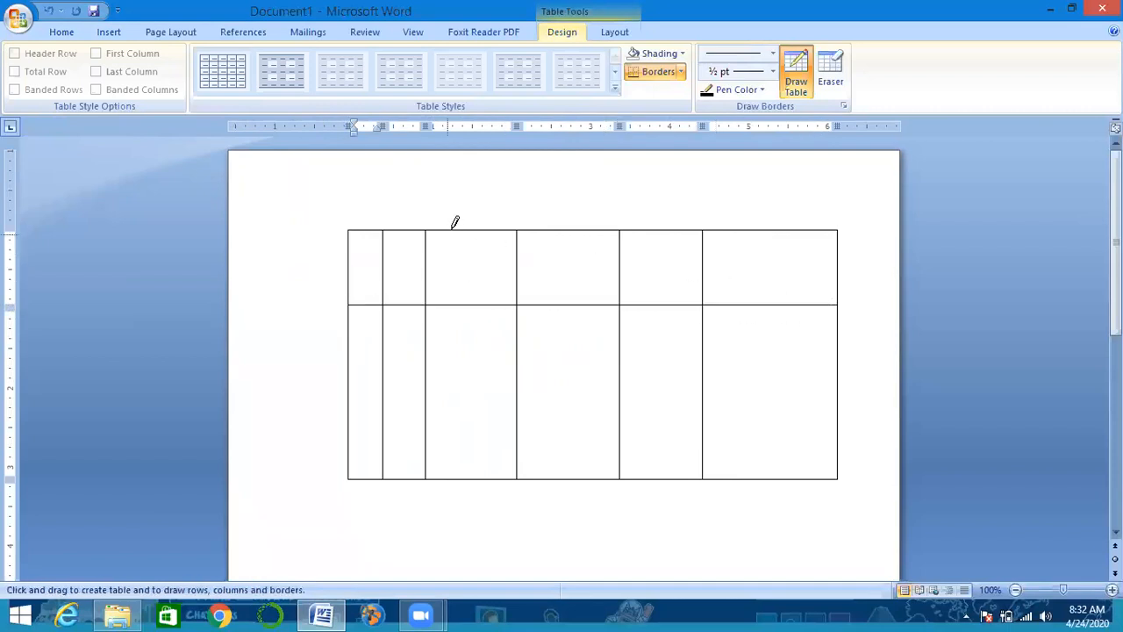
- Draw two crossing diagonal lines in the third cell of the top row
mouse_move(427, 233)
left_mouse_down()
mouse_move(486, 260)
mouse_move(506, 296)
mouse_move(494, 279)
left_mouse_up()
key("ctrl+z")
left_click_drag(428, 233, 511, 296)
mouse_move(430, 296)
left_mouse_down()
mouse_move(486, 254)
mouse_move(430, 311)
mouse_move(426, 299)
mouse_move(477, 271)
mouse_move(454, 308)
mouse_move(431, 291)
mouse_move(469, 279)
mouse_move(523, 229)
left_mouse_up()
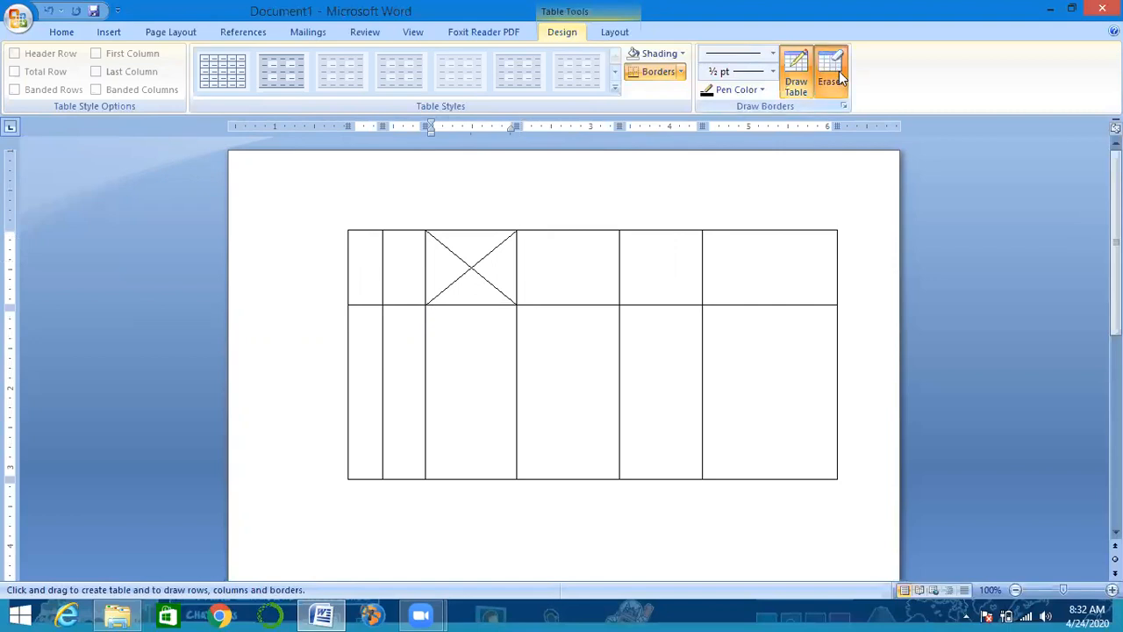
- Erase the crossed diagonals and the lower border of the third cell in the top row
left_click(796, 72)
left_click(468, 272)
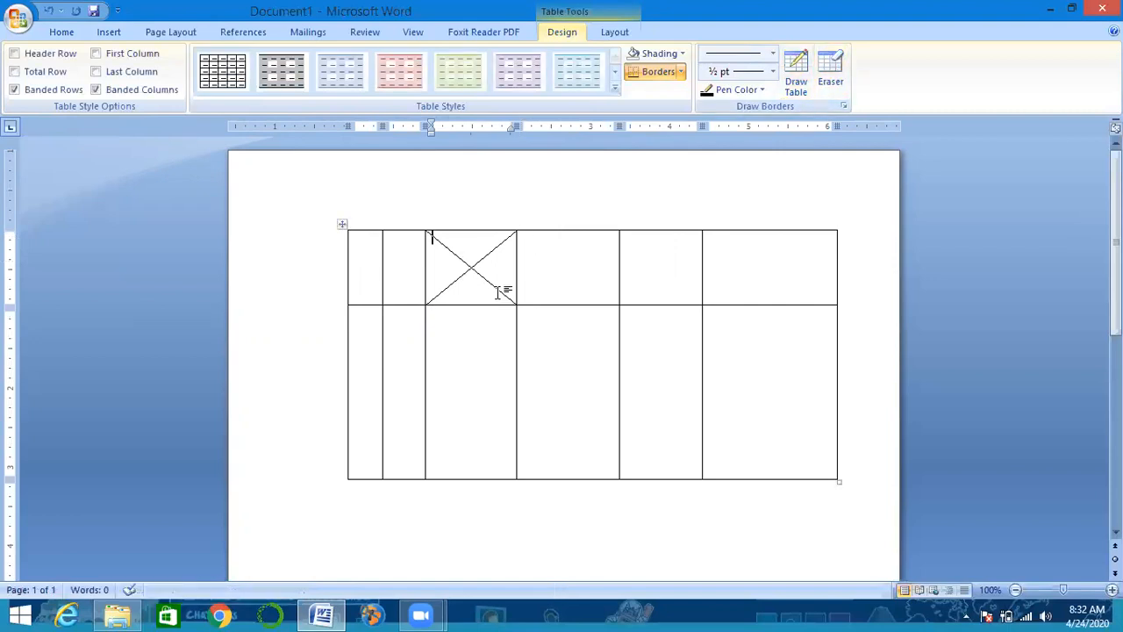
left_click(829, 59)
left_click_drag(469, 252, 466, 314)
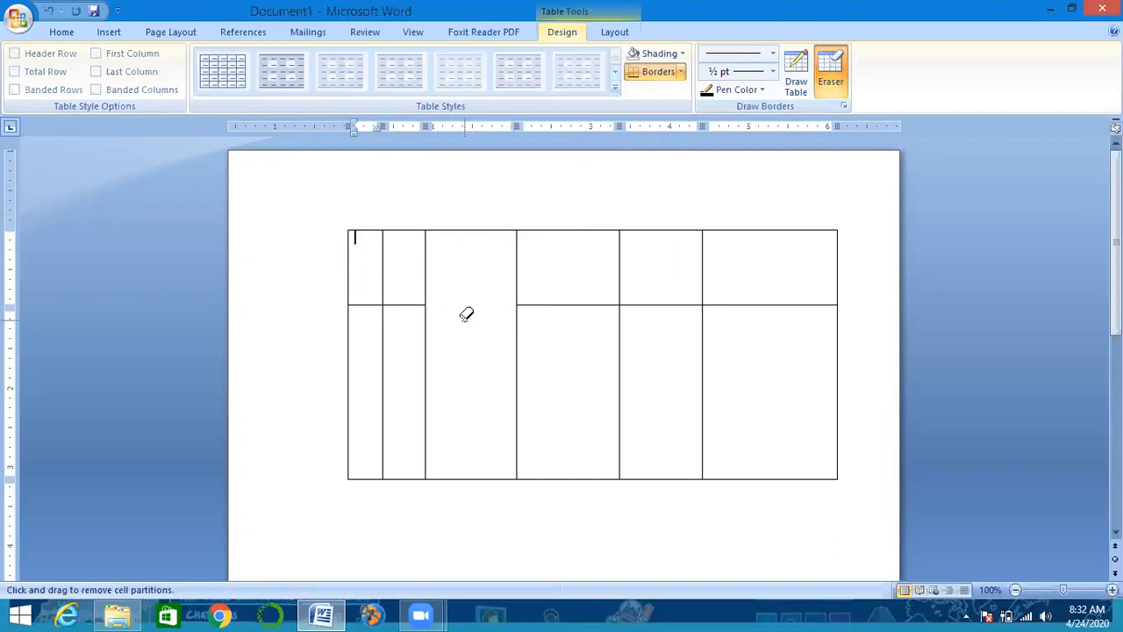
- Erase the line between the first two columns, several dividers in the last three columns, and the border below the wide top cell
left_click(384, 303)
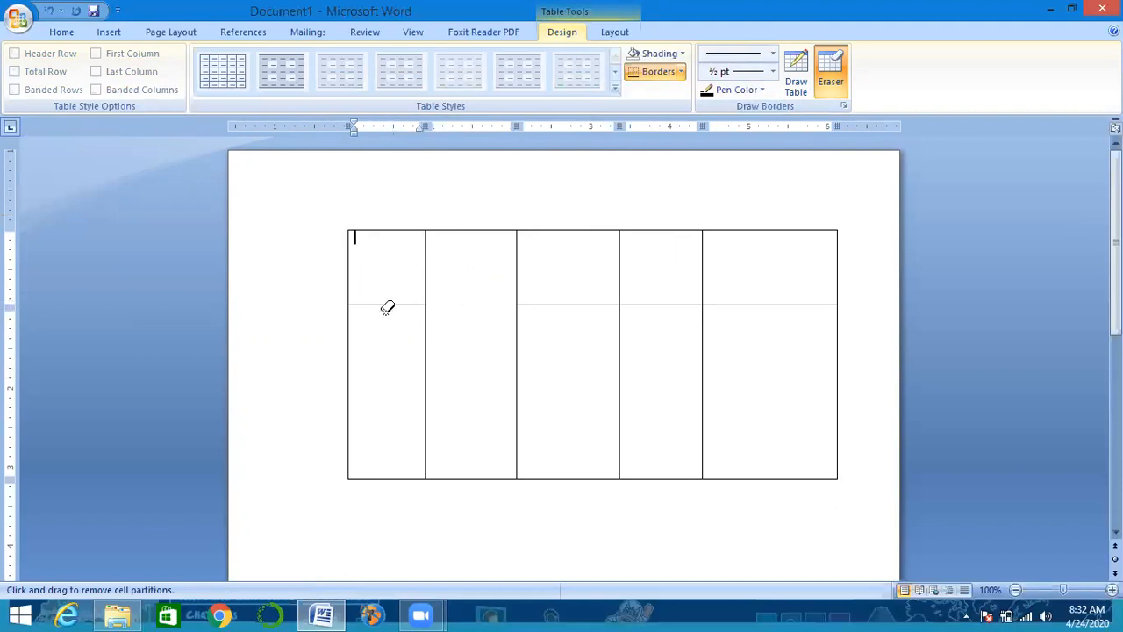
left_click(620, 271)
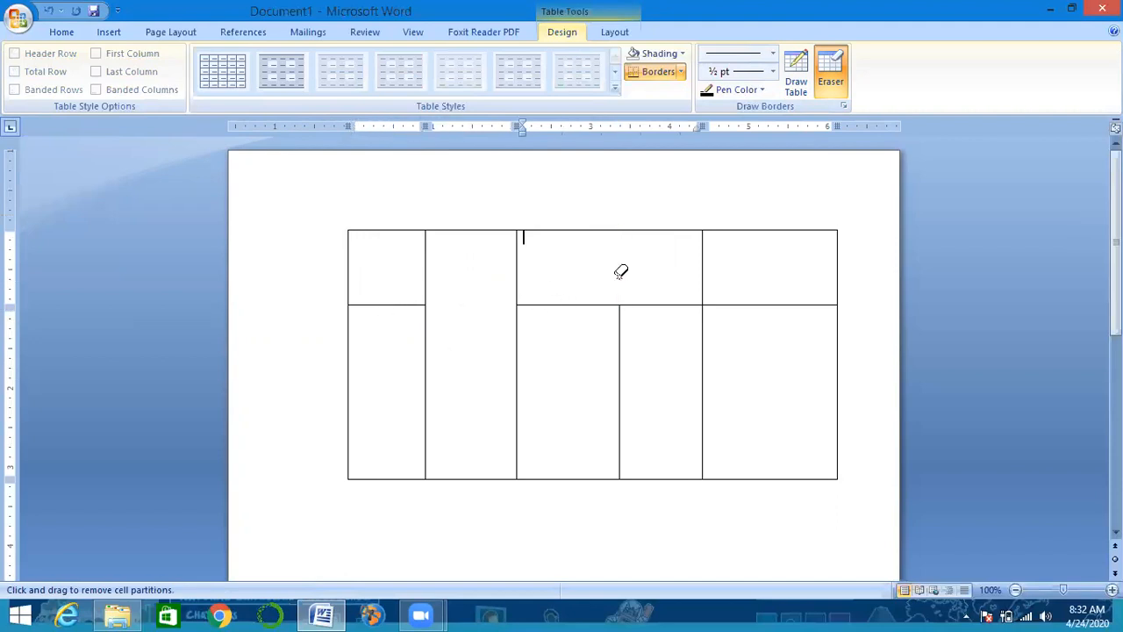
left_click(705, 259)
left_click(706, 405)
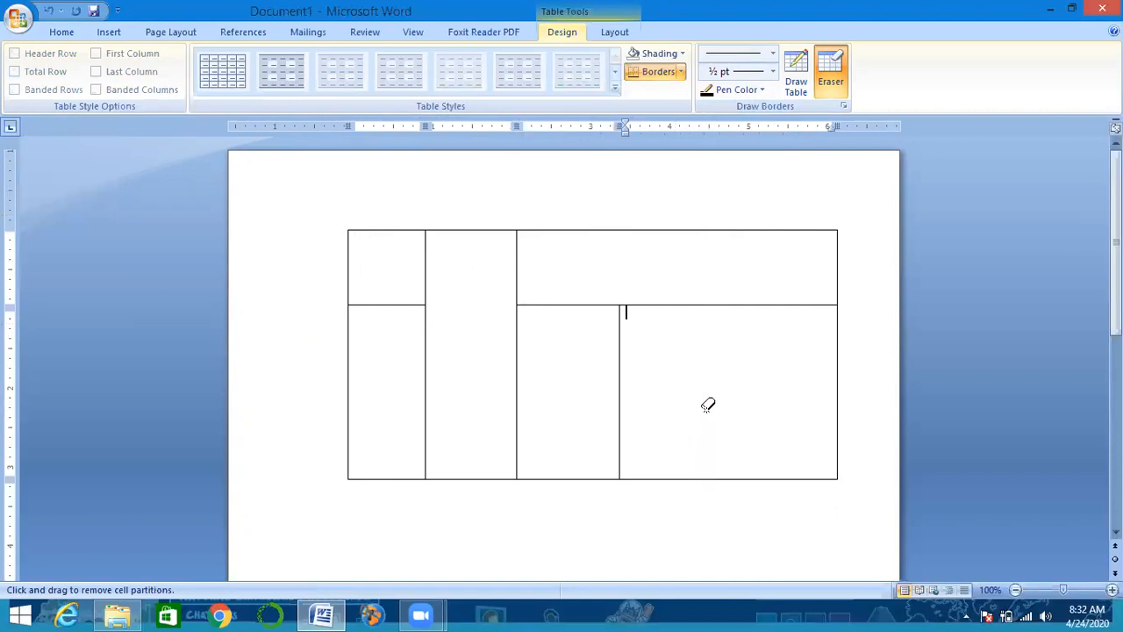
key("Escape")
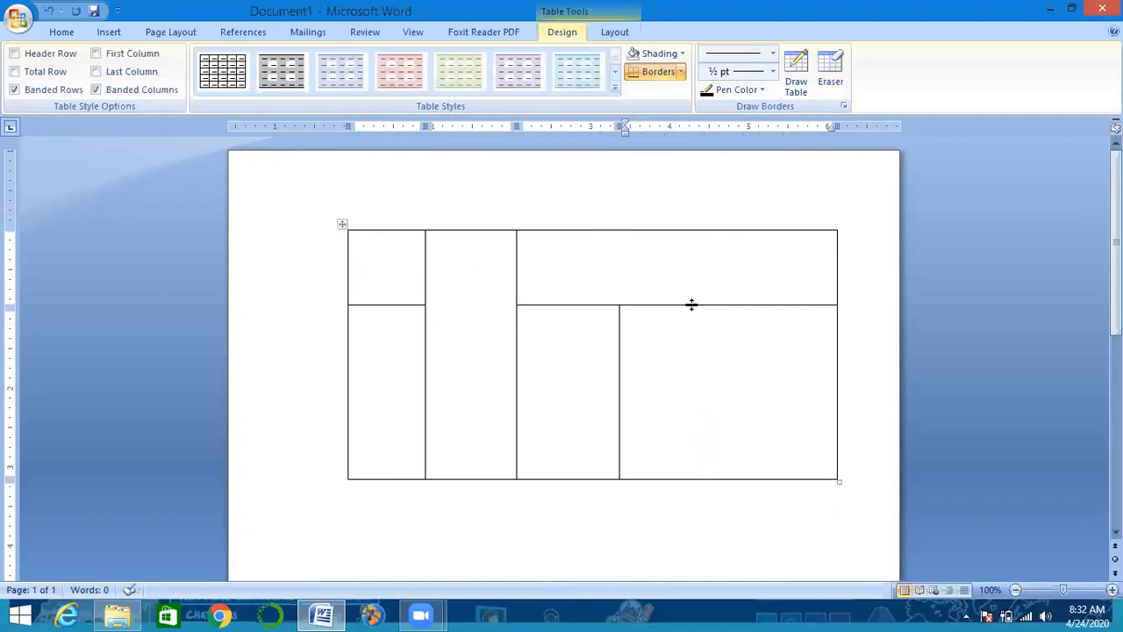
left_click(830, 70)
left_click(762, 301)
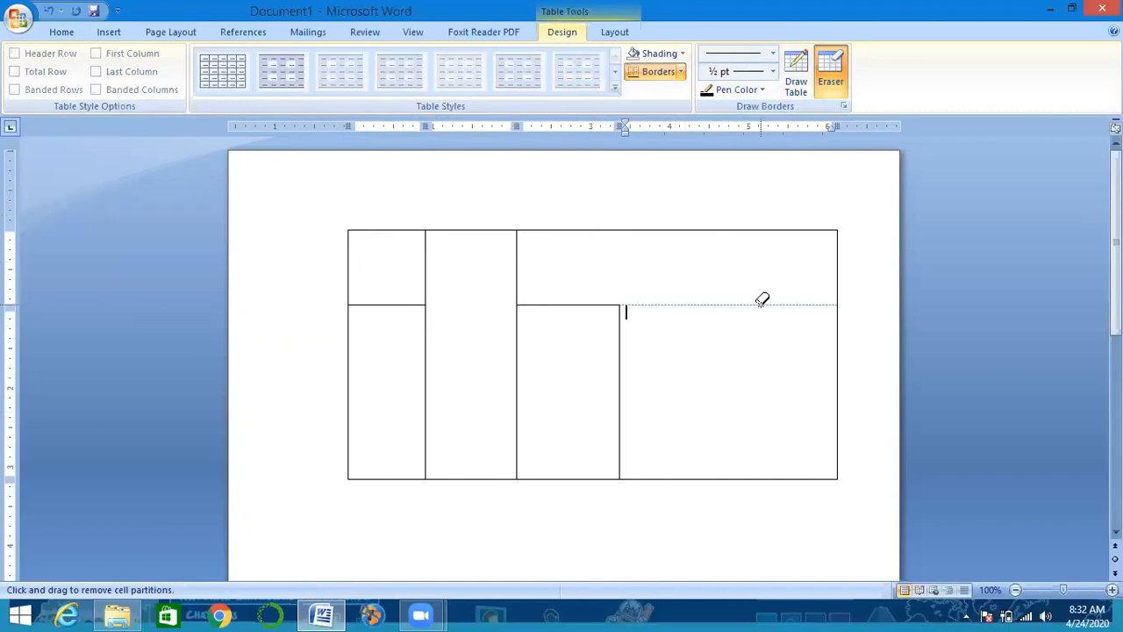
- Undo the erased borders, the diagonals, the row line and the column lines back to the first vertical line
key("ctrl+z")
key("ctrl+z")
key("ctrl+z")
key("ctrl+z")
key("ctrl+z")
key("ctrl+z")
key("ctrl+z")
key("ctrl+z")
key("ctrl+z")
key("ctrl+z")
key("ctrl+z")
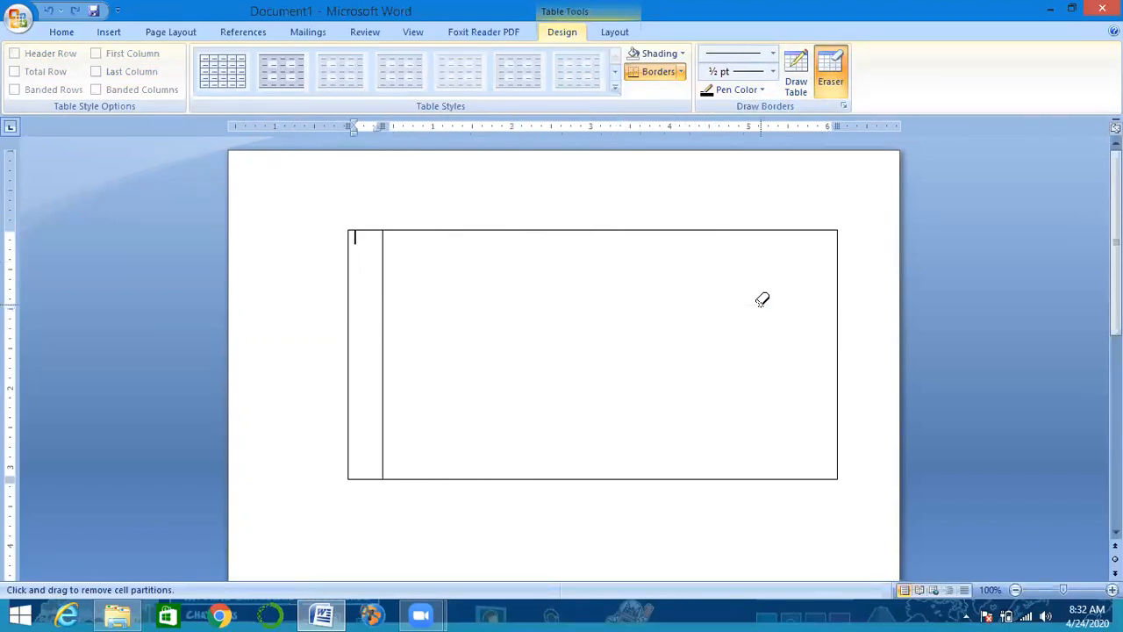
- Enter "kfkfkjfkjkfjhn" as the first piece of sample text on the empty page
left_click(109, 33)
left_click(136, 98)
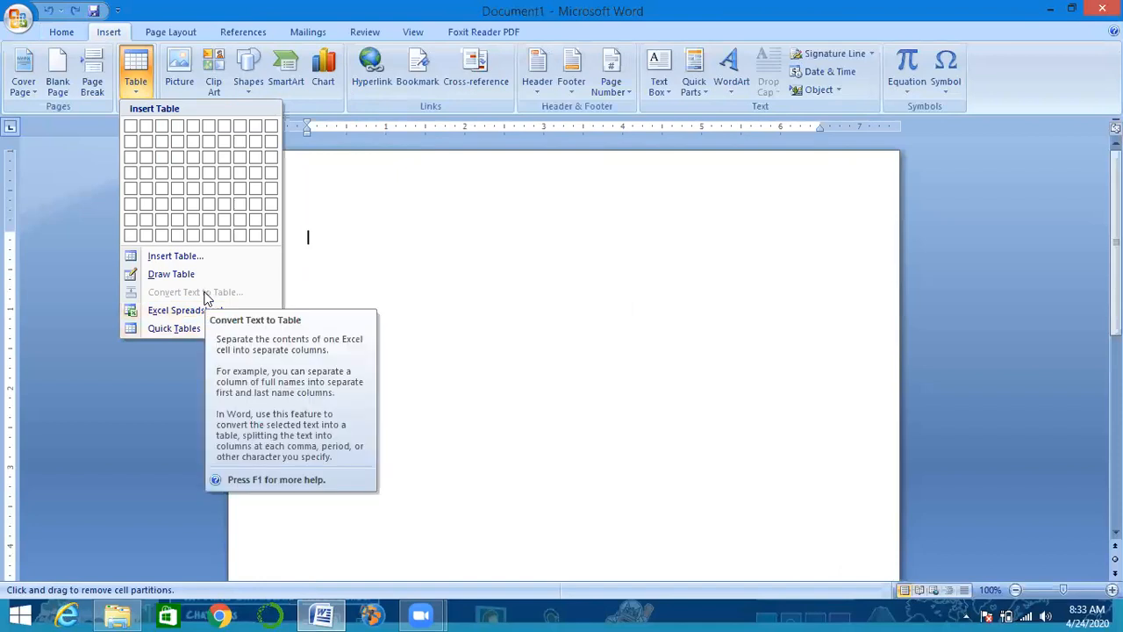
left_click(321, 314)
type("kfkfkjfkjkfjhn")
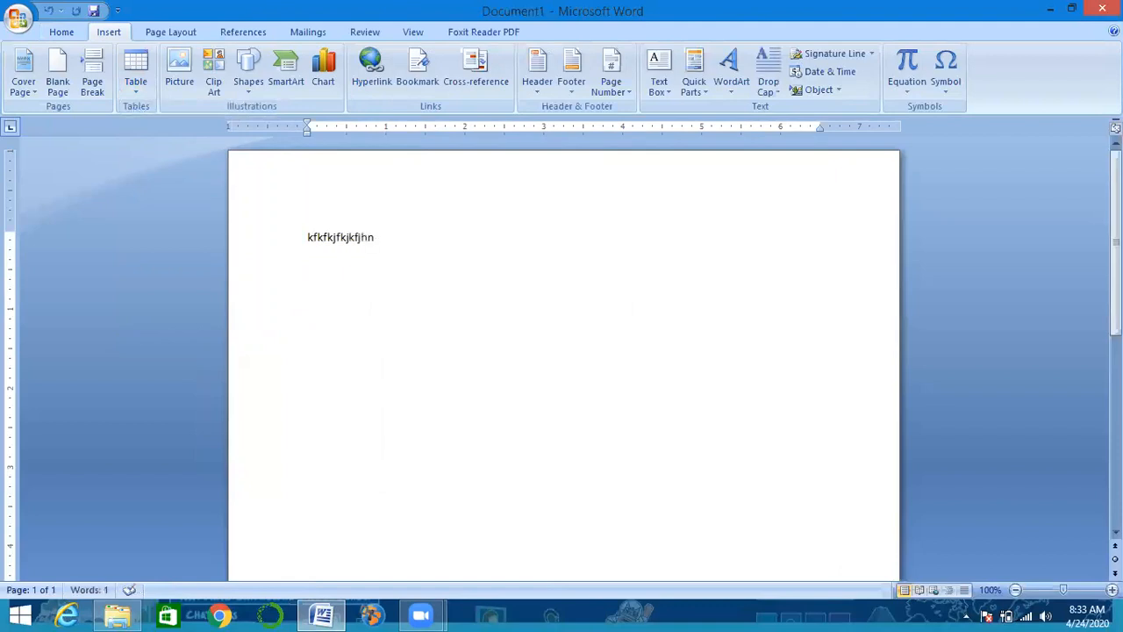
type(", jhfbjhsjfkhnkjasfh")
key("BackSpace")
key("BackSpace")
key("BackSpace")
key("BackSpace")
key("BackSpace")
key("BackSpace")
key("BackSpace")
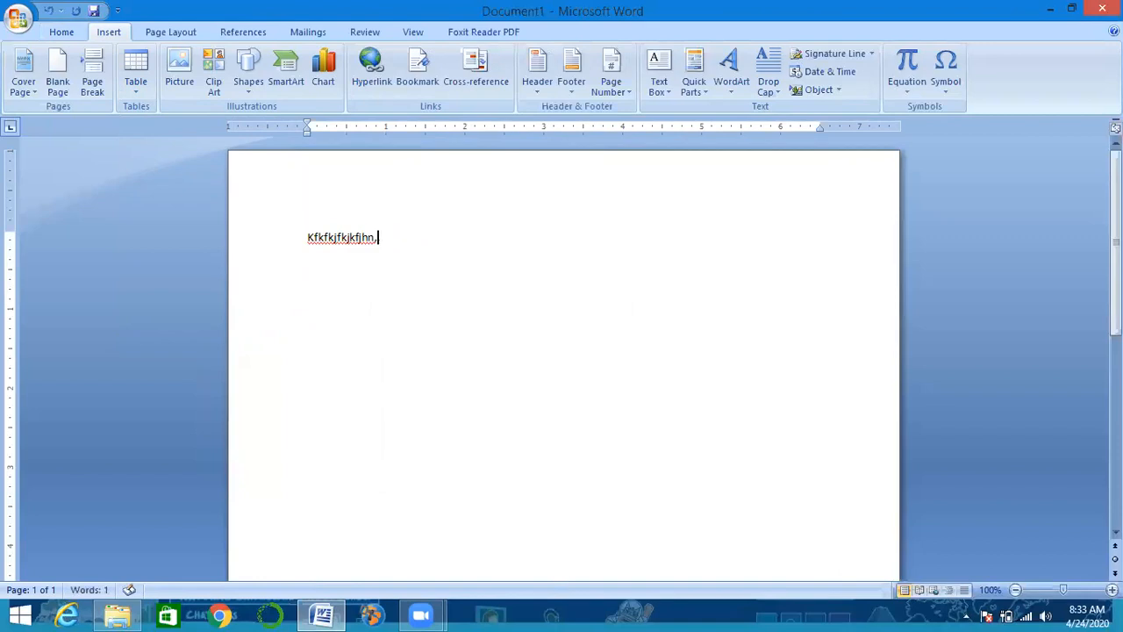
key("BackSpace")
- Continue the sample line with ",fjhbfjbjb jbfbsjbfjas njsbfhbahjbabv nvhfvhajvafhjvara,hegfhwfhgv"
type(",fjhbfjbjb")
type("jbfbsjbf")
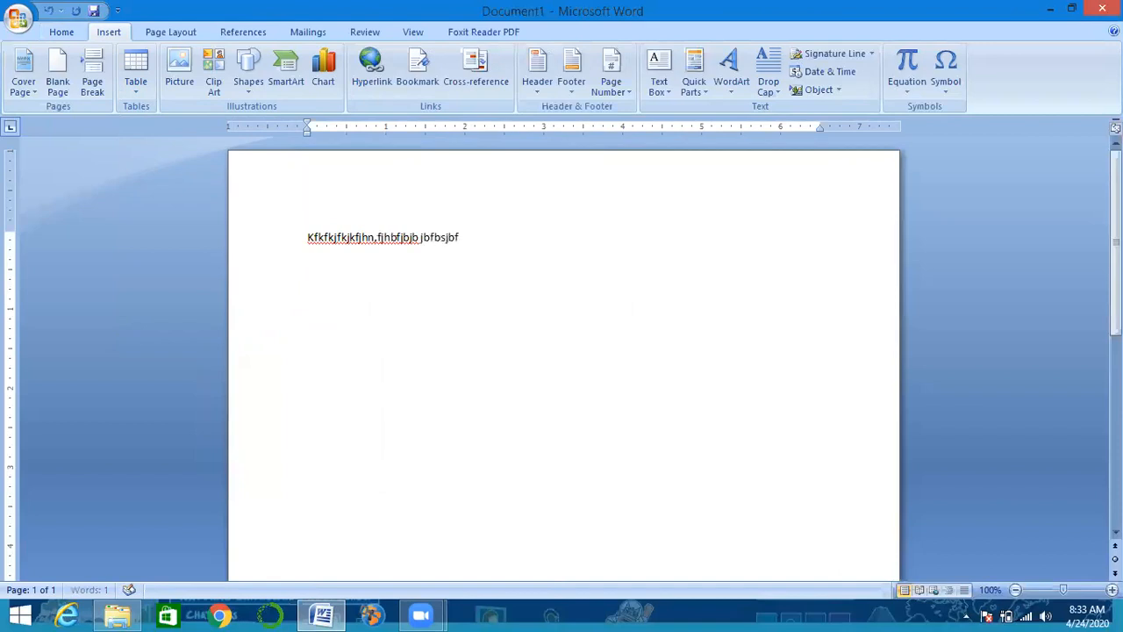
type("jas njsbfhbahjbabv nvhfvhajva")
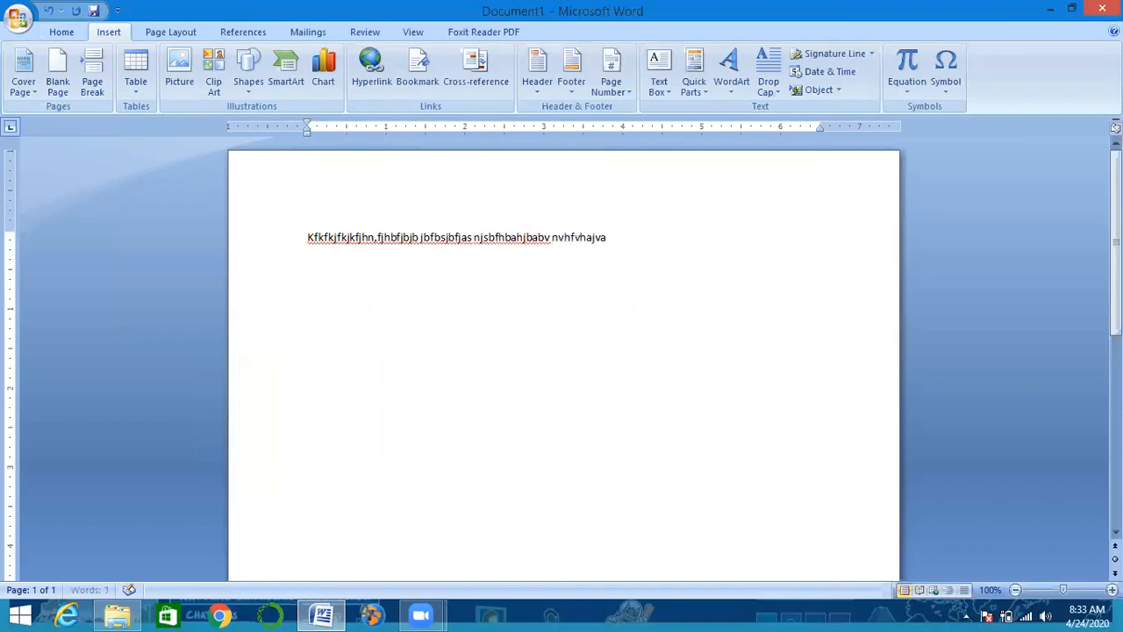
type("fhjvara,hegfhwfhgv")
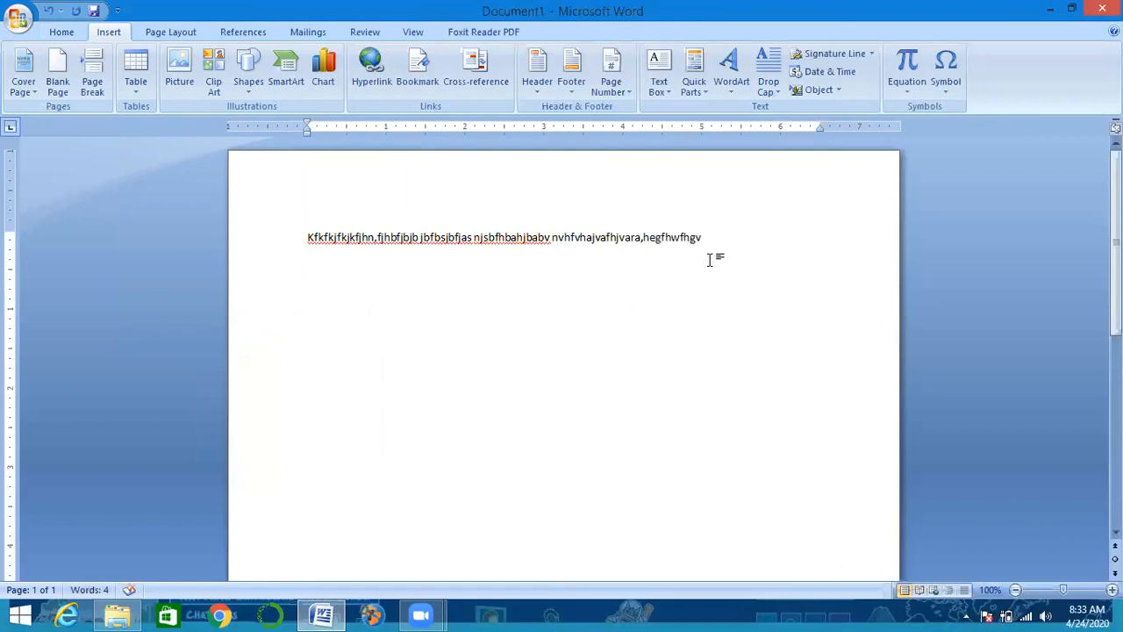
- Copy the whole sample line and paste it twice below the original, each copy on its own line
left_click_drag(709, 243, 325, 235)
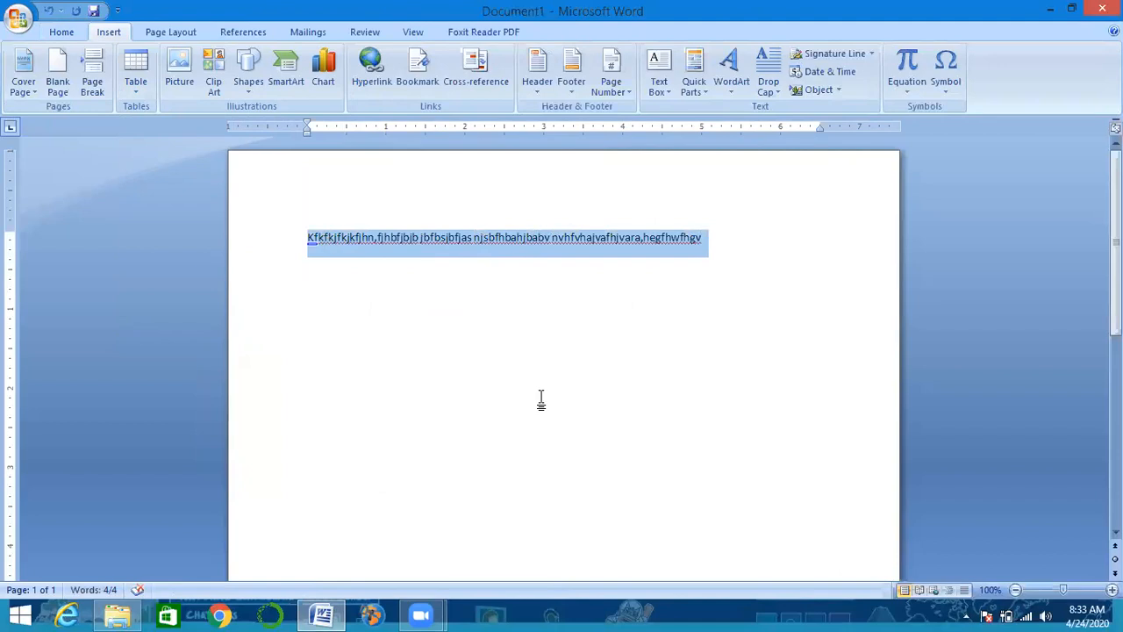
key("ctrl+c")
left_click(719, 240)
key("Return")
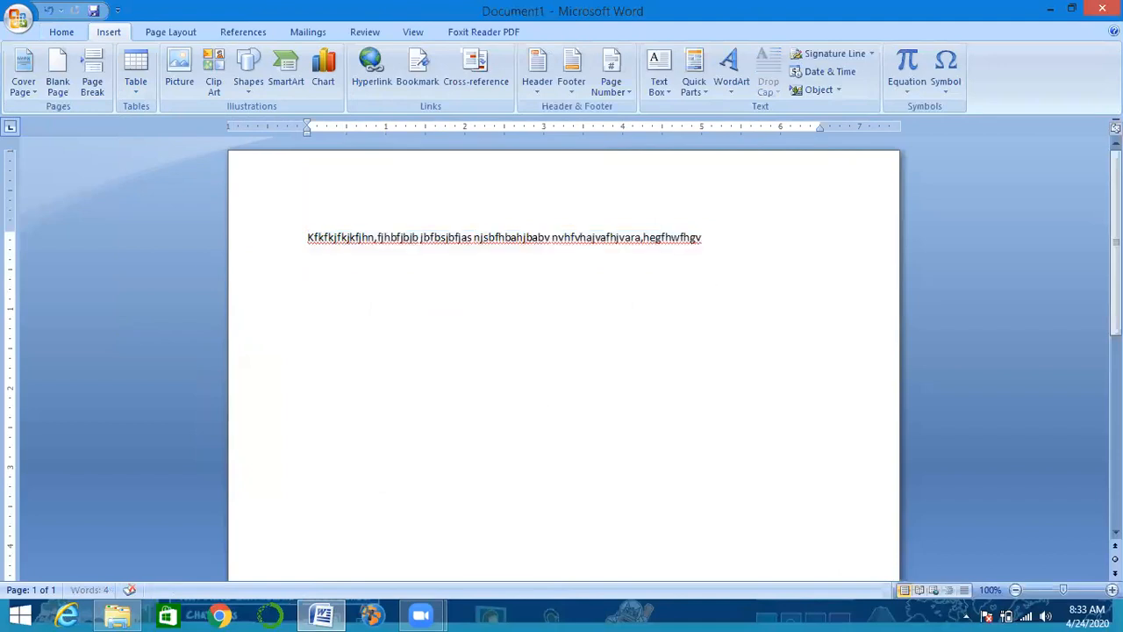
key("ctrl+v")
key("Return")
key("Return")
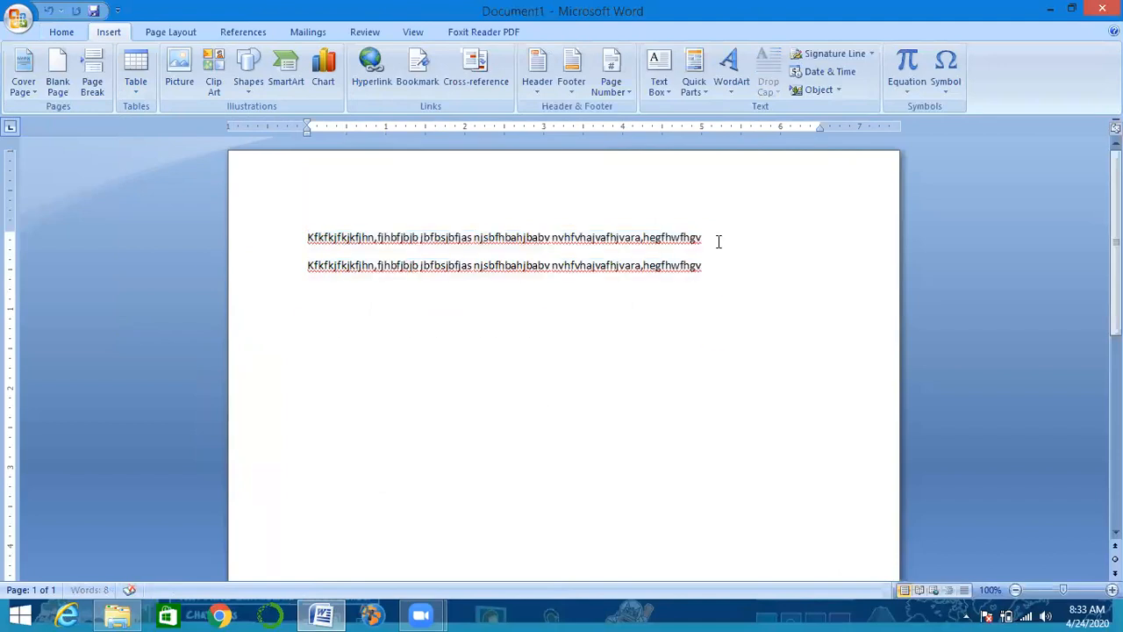
key("ctrl+v")
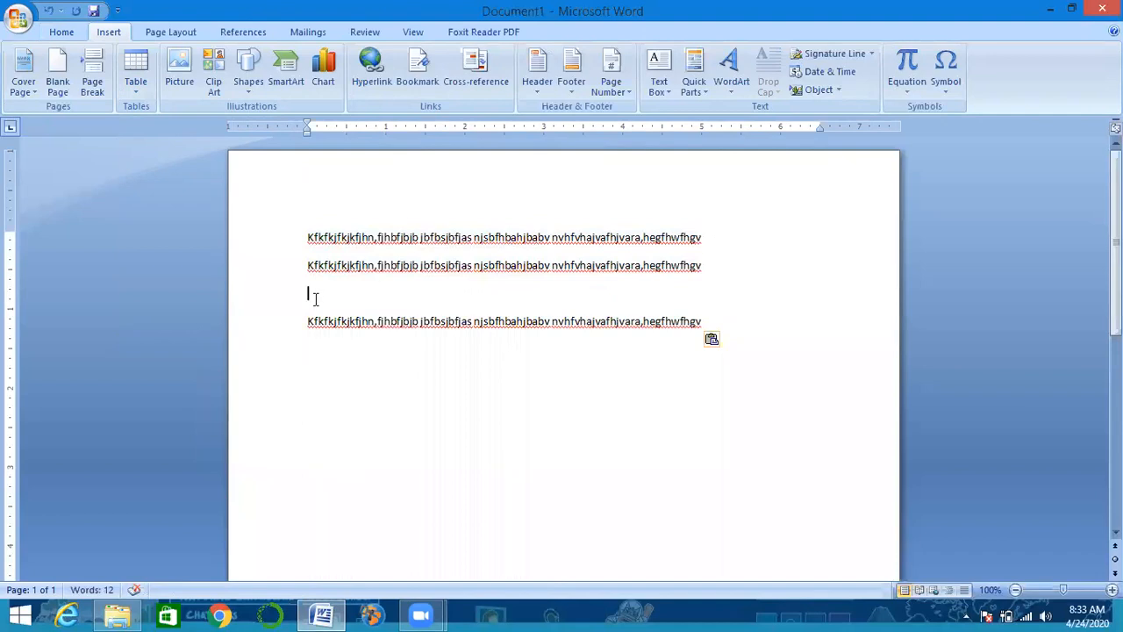
- Remove the blank line above the third sample line and paste a fourth copy of the line at the end
key("BackSpace")
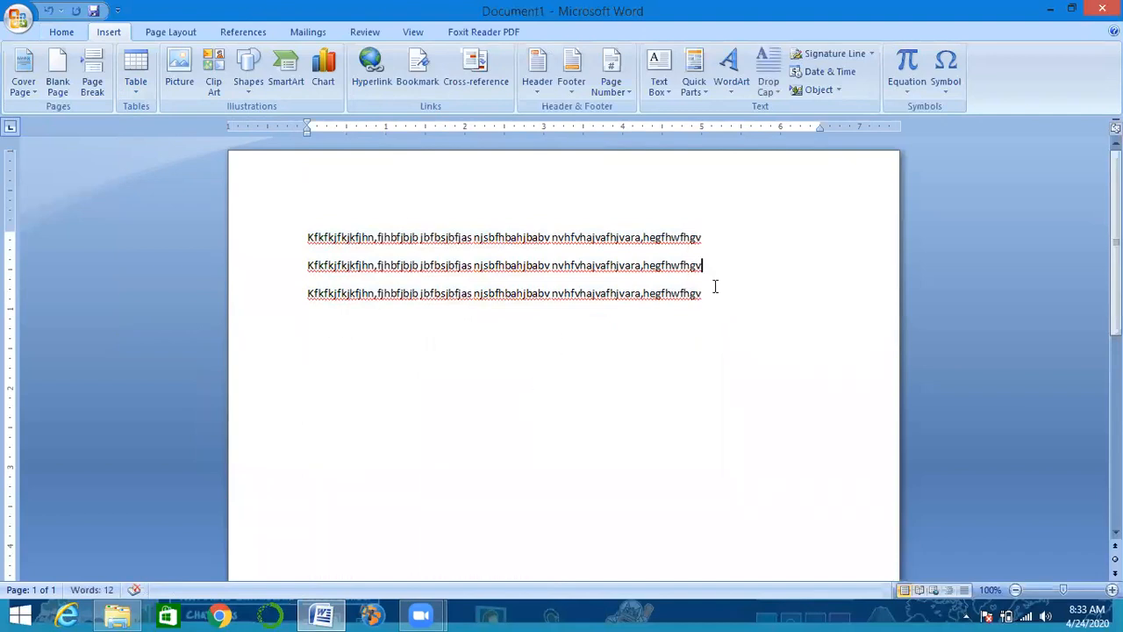
left_click(711, 293)
key("Return")
key("ctrl+v")
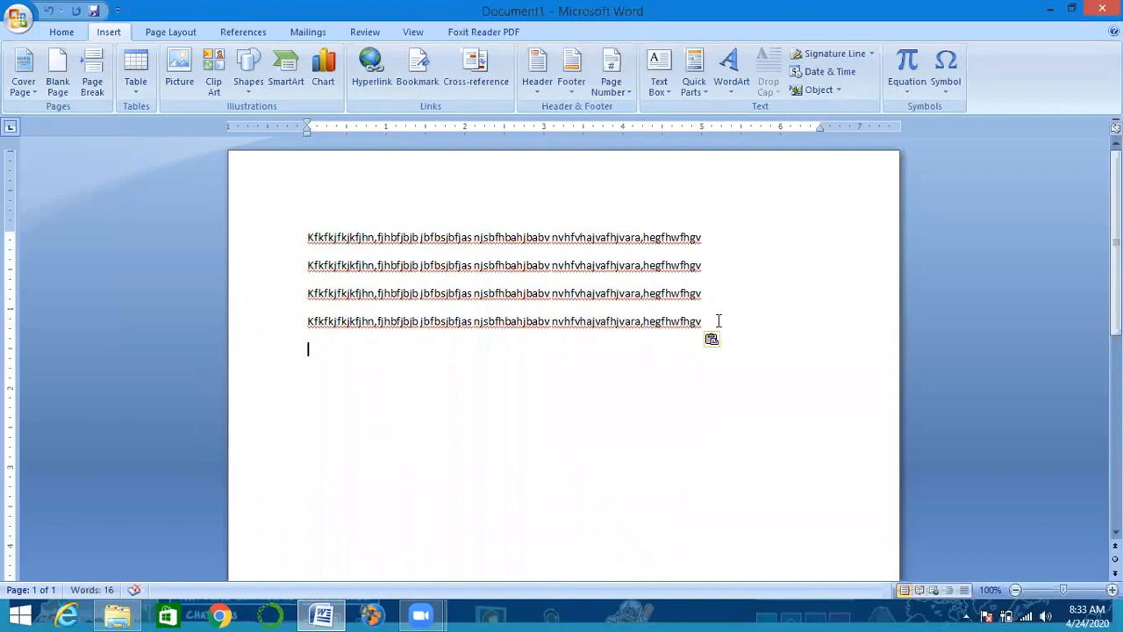
- Convert the four sample lines into a table, using the Other separator to split the text at spaces
left_click_drag(718, 322, 286, 203)
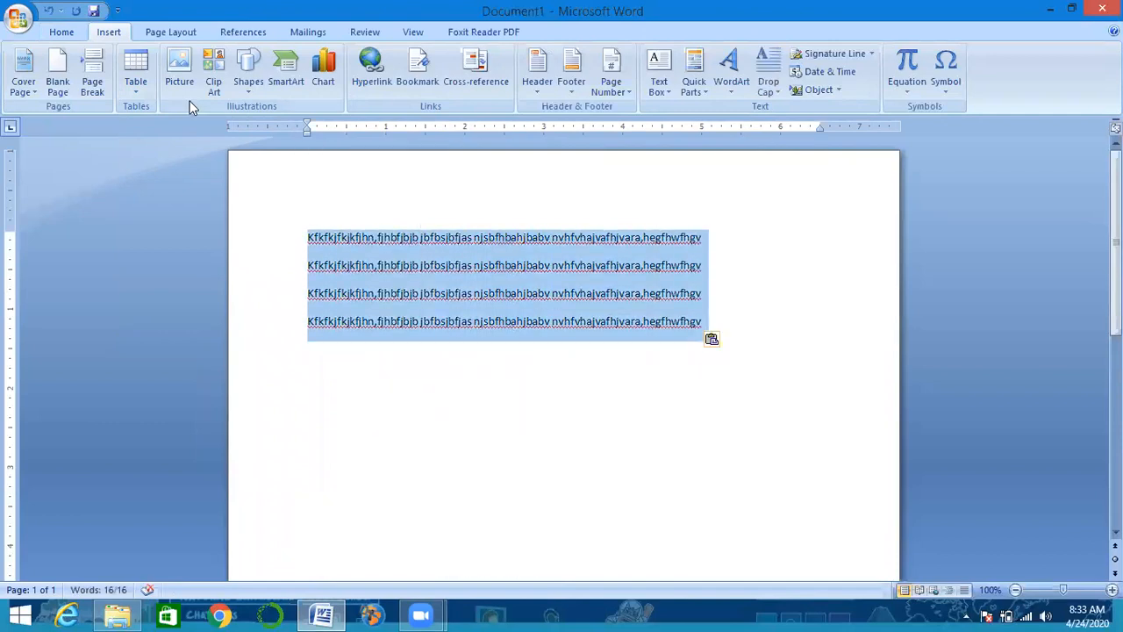
left_click(136, 75)
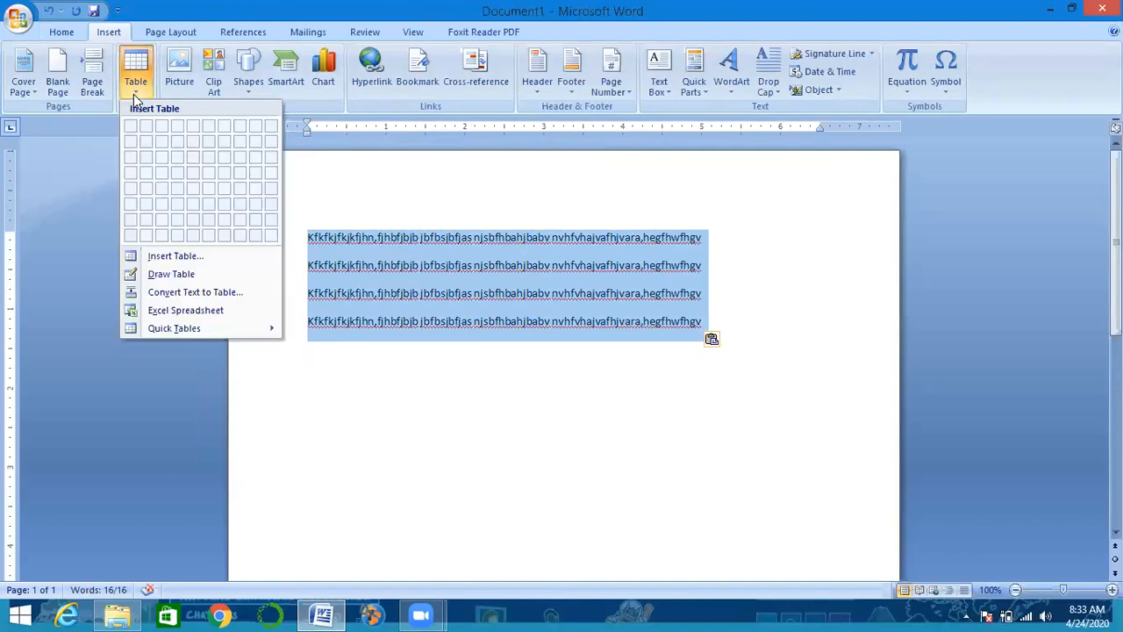
left_click(170, 294)
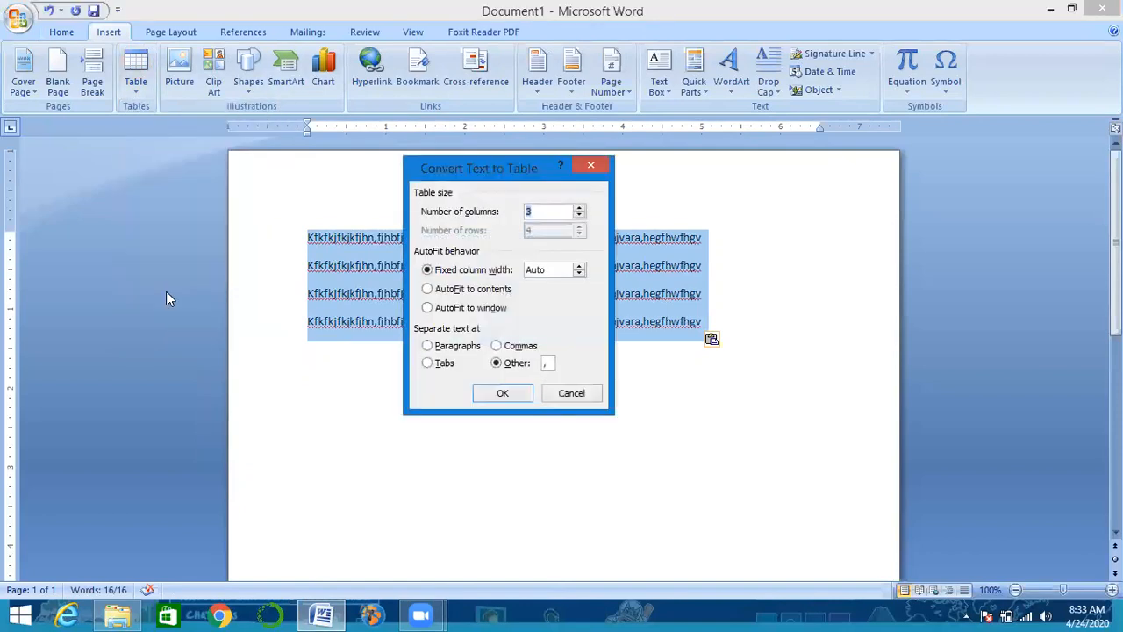
left_click(446, 347)
left_click(518, 347)
left_click(439, 367)
left_click(495, 364)
left_click(503, 394)
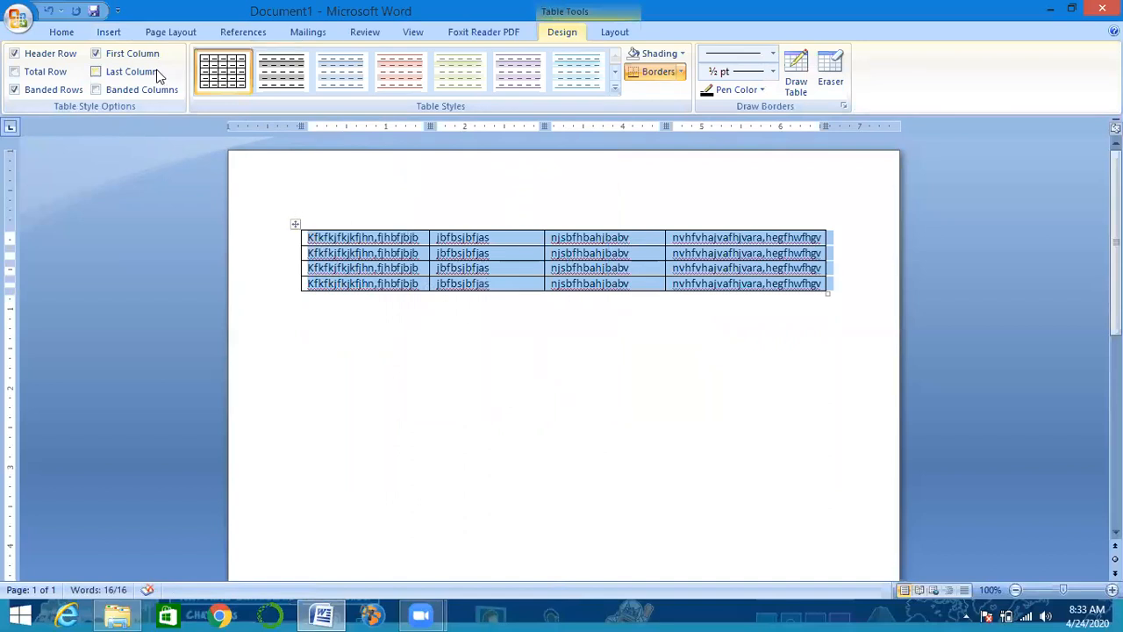
- Run Convert Text to Table again on the selected table, using the Other separator option
left_click(110, 33)
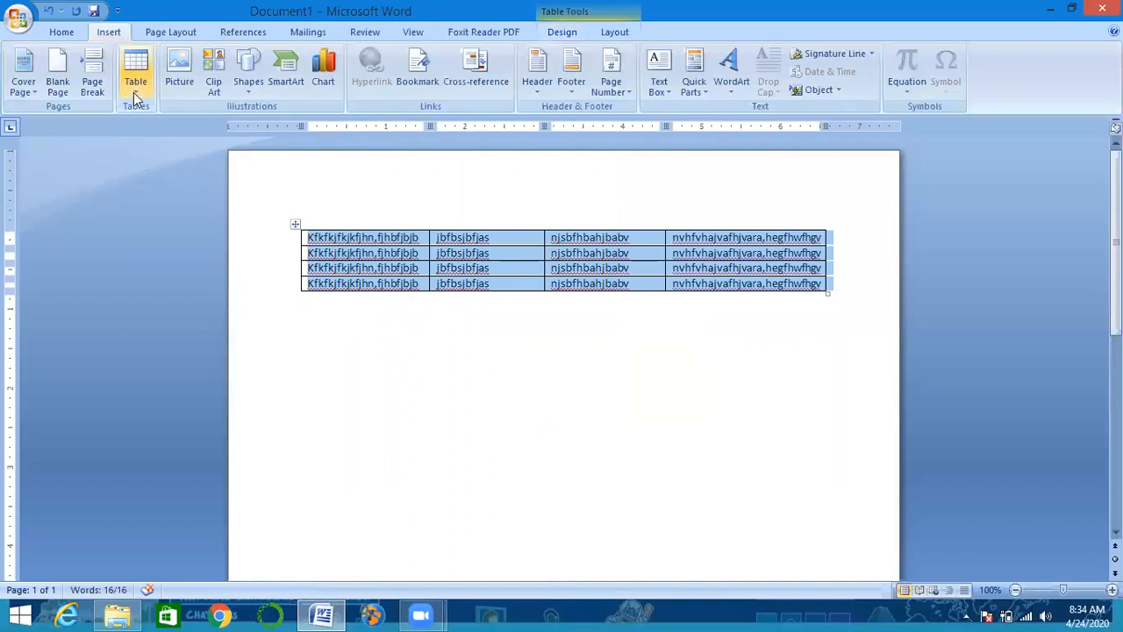
left_click(136, 95)
left_click(168, 294)
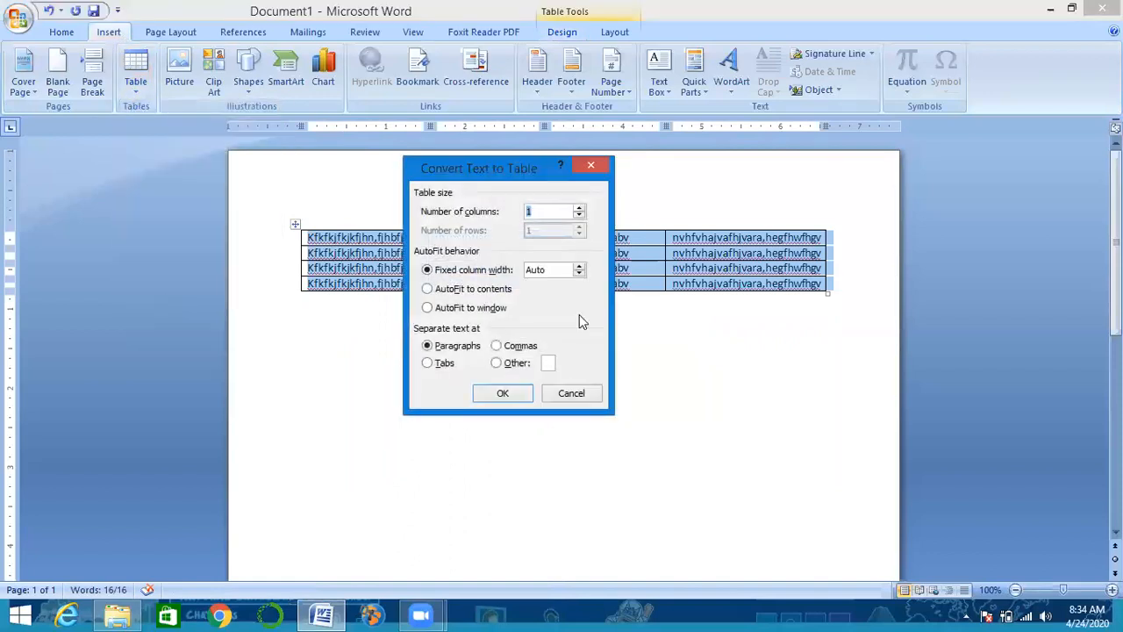
left_click(514, 363)
double_click(547, 363)
left_click(516, 396)
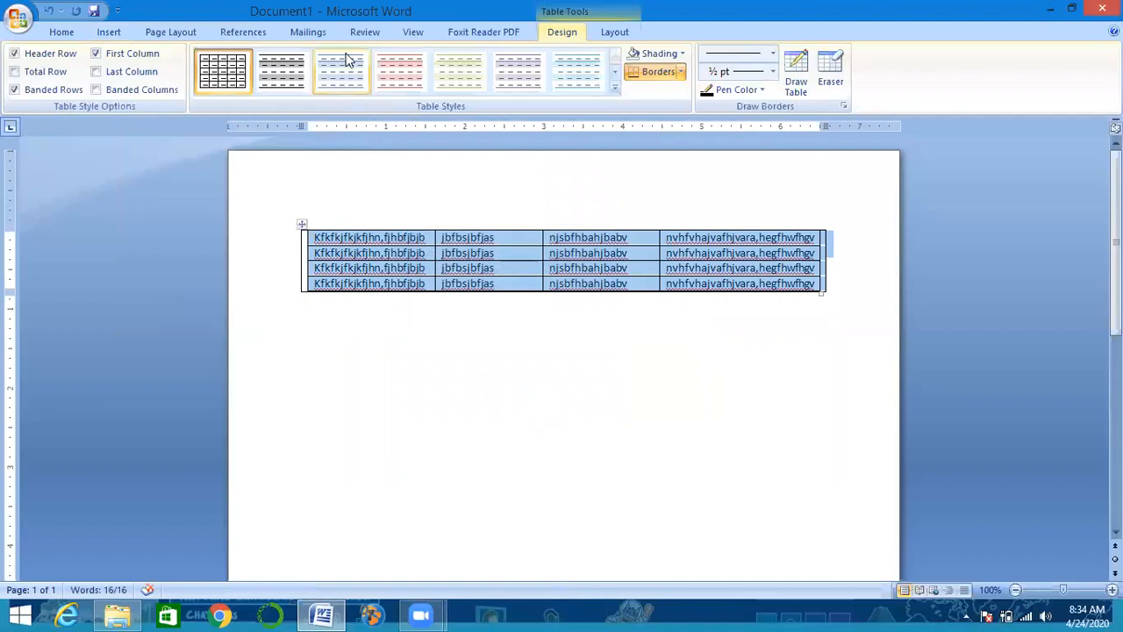
- Delete the converted table and insert an Excel spreadsheet on the empty page
key("BackSpace")
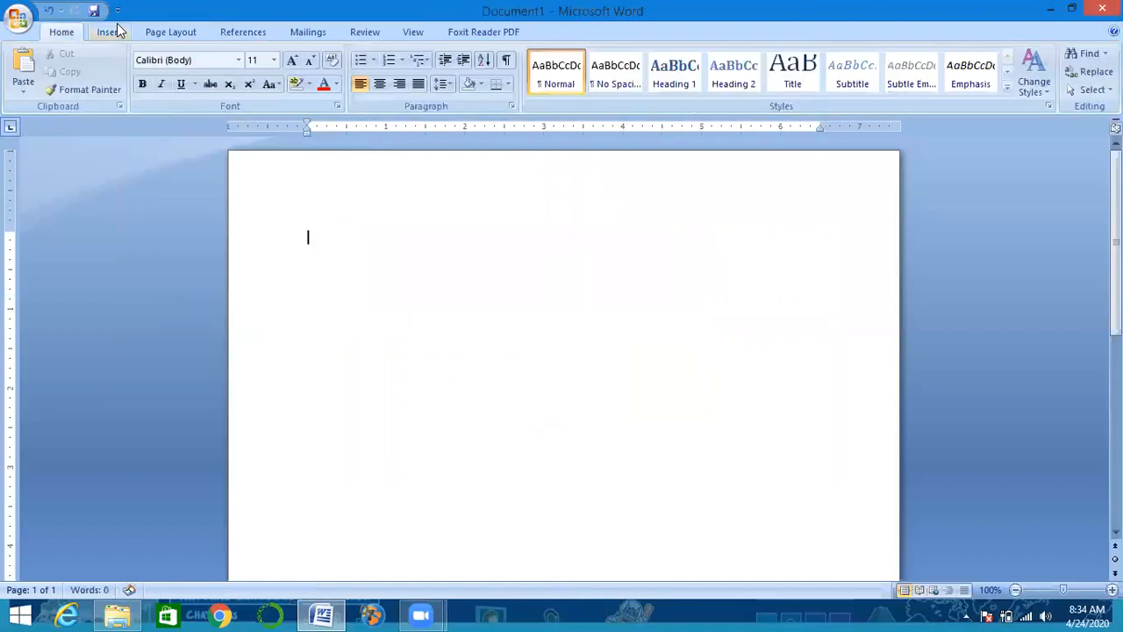
left_click(109, 32)
left_click(131, 91)
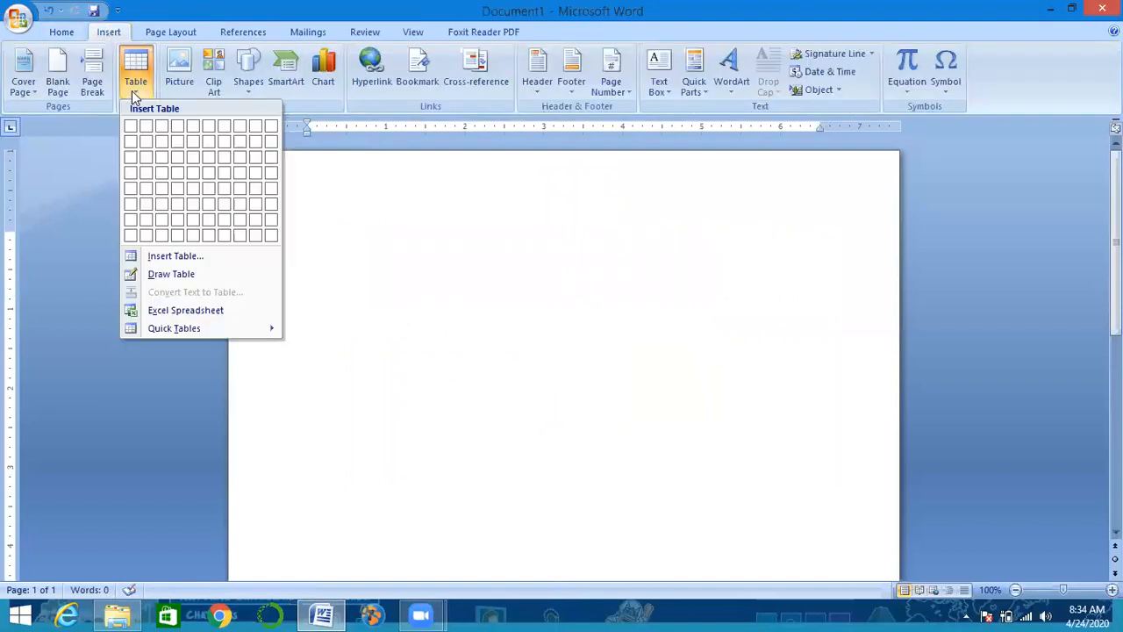
left_click(160, 312)
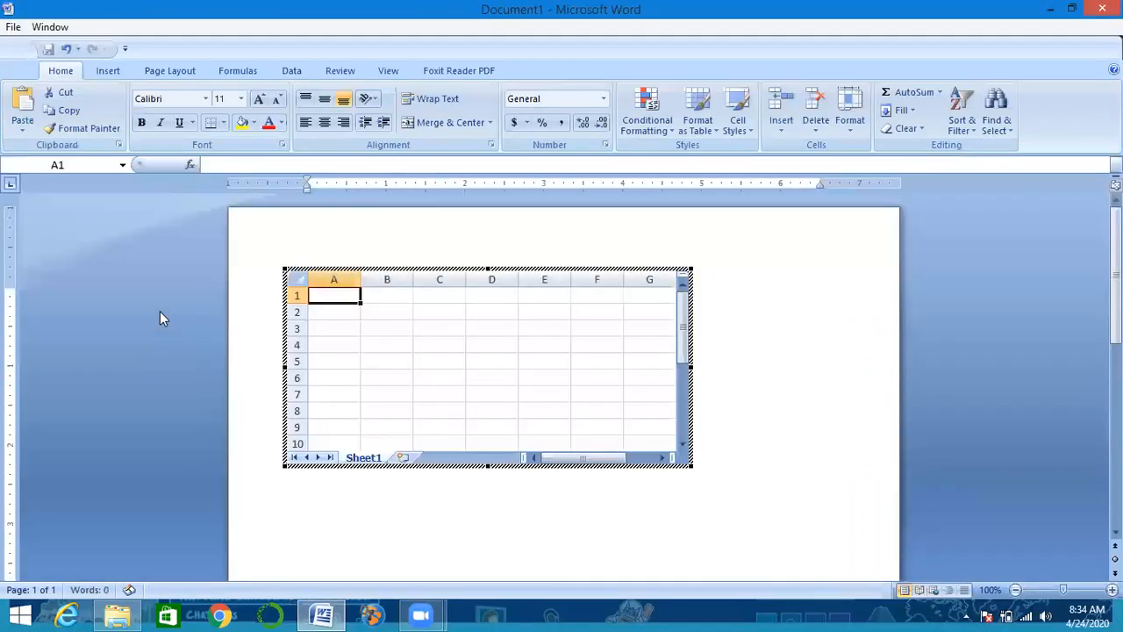
- Enlarge the embedded spreadsheet to show columns A to J and 15 rows, and enter "lmlfklvjkdlgj" in cell B3
left_click_drag(690, 465, 851, 550)
left_click(394, 332)
type("lmlfklvkdlgj")
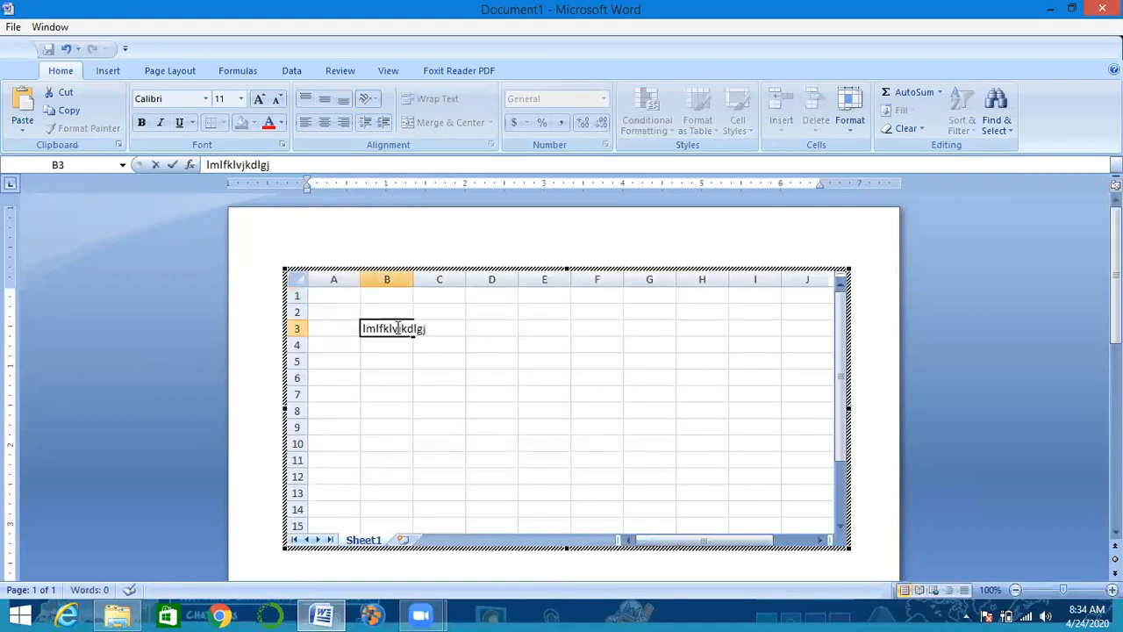
- Undo the text entry in cell B3 of the embedded spreadsheet
key("ctrl+z")
key("ctrl+z")
key("ctrl+z")
key("ctrl+z")
key("ctrl+z")
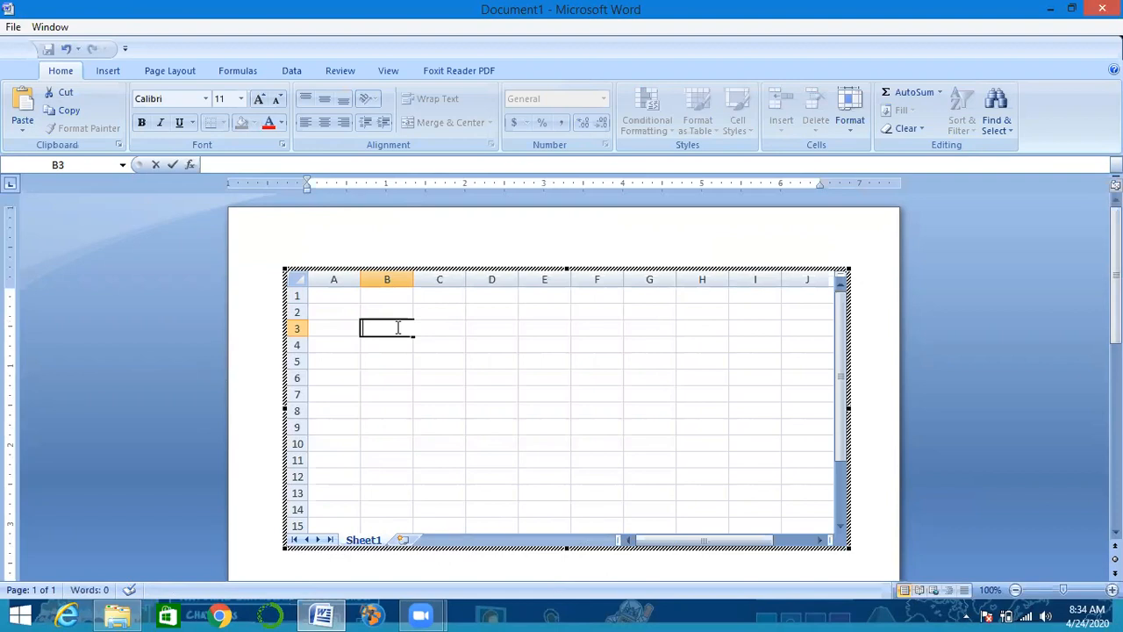
- Leave the embedded spreadsheet and delete its object from the page
left_click(441, 298)
left_click(294, 278)
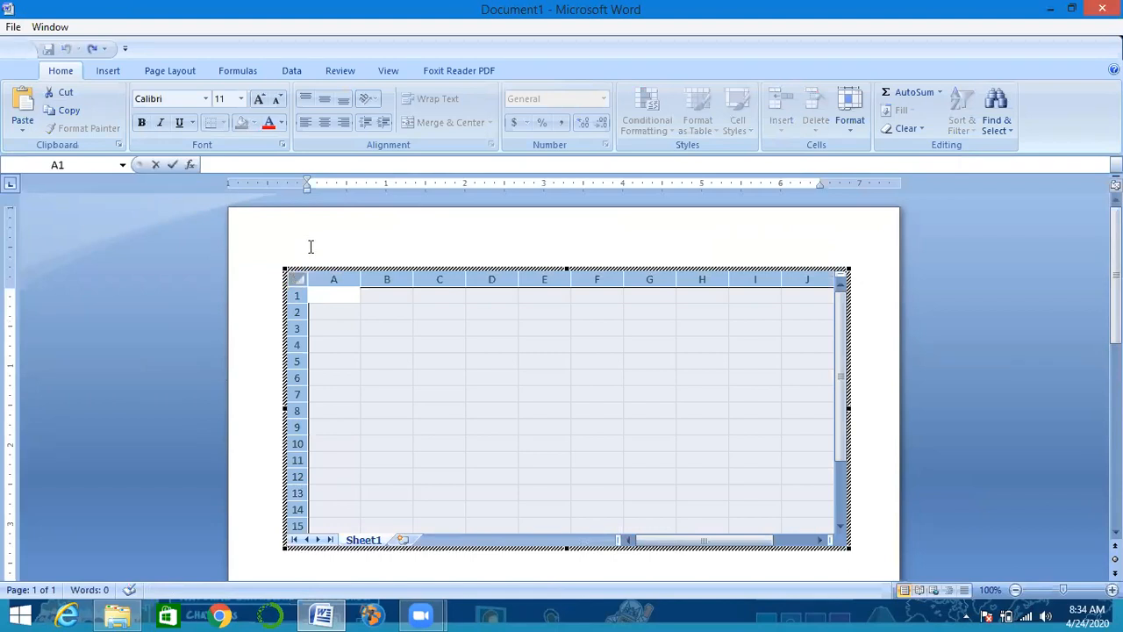
left_click(308, 243)
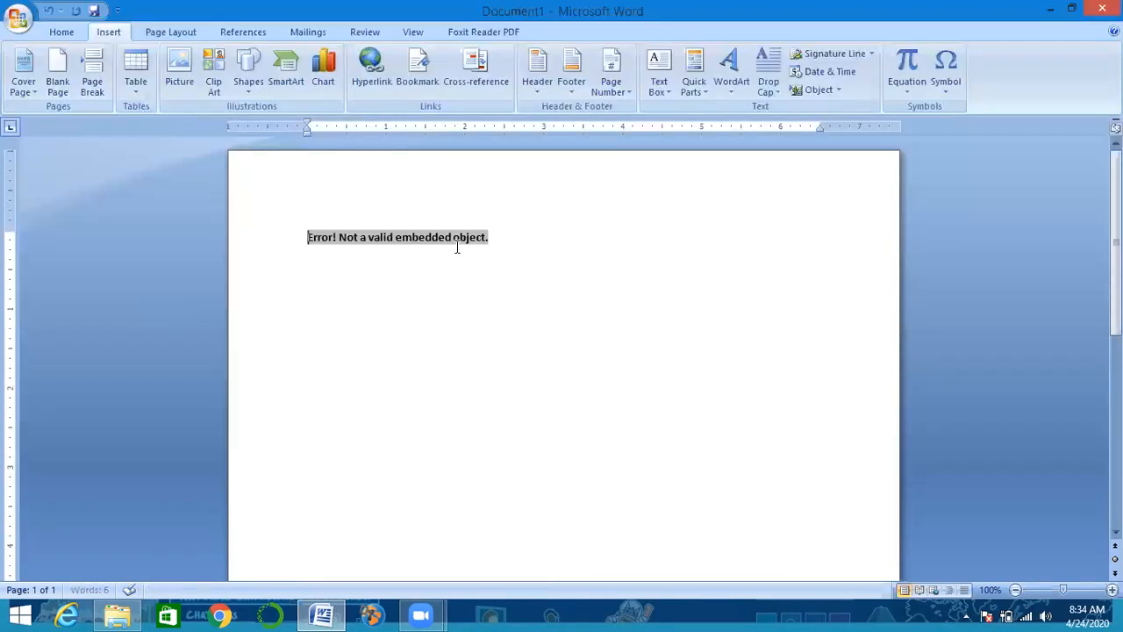
left_click_drag(503, 238, 275, 230)
key("Delete")
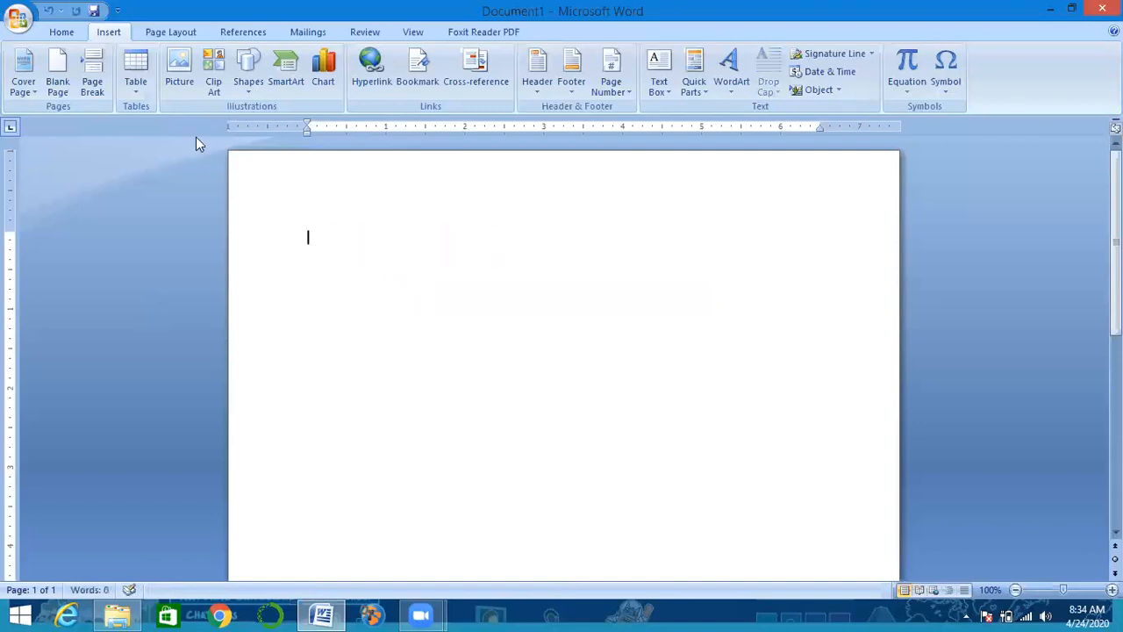
- Insert the built-in Double Table with the Greek alphabet from the Quick Tables gallery
left_click(136, 92)
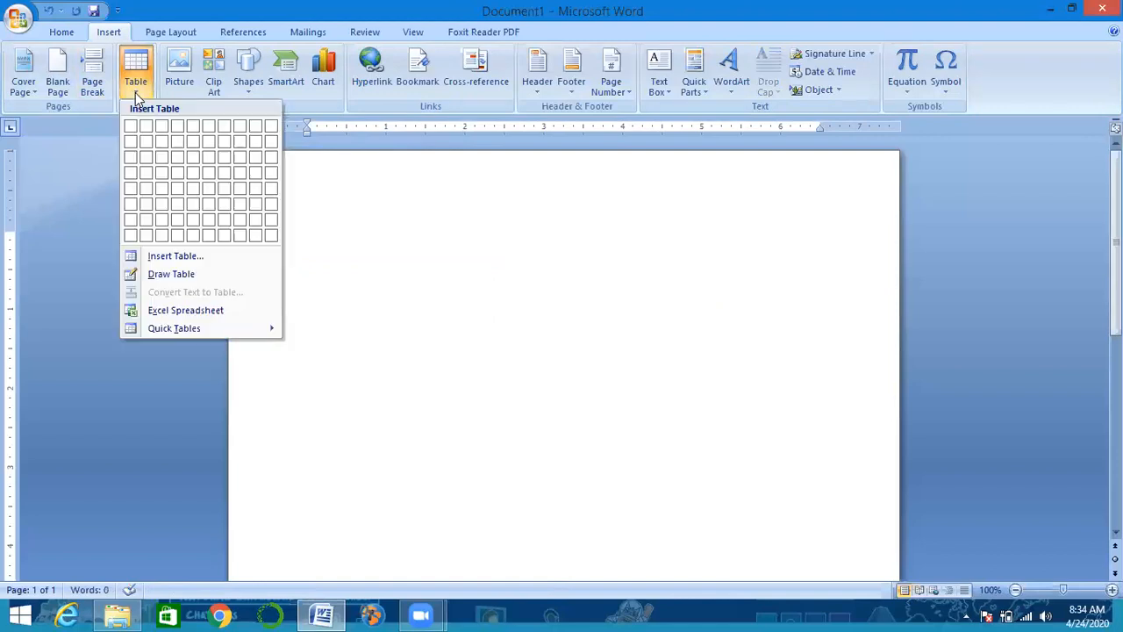
mouse_move(173, 329)
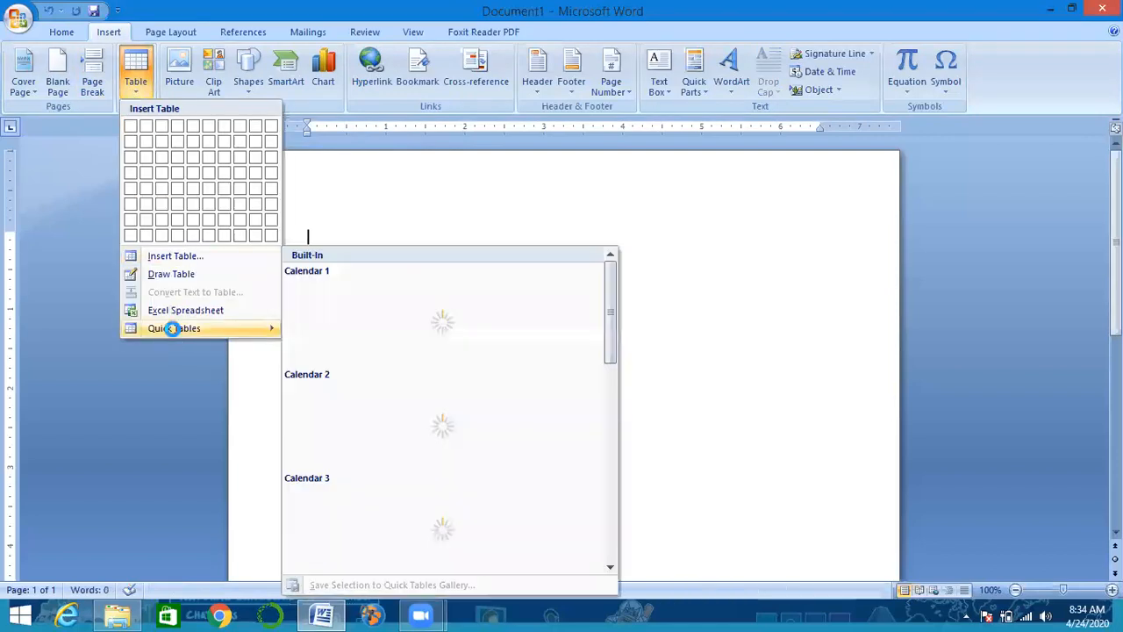
left_click_drag(614, 340, 621, 431)
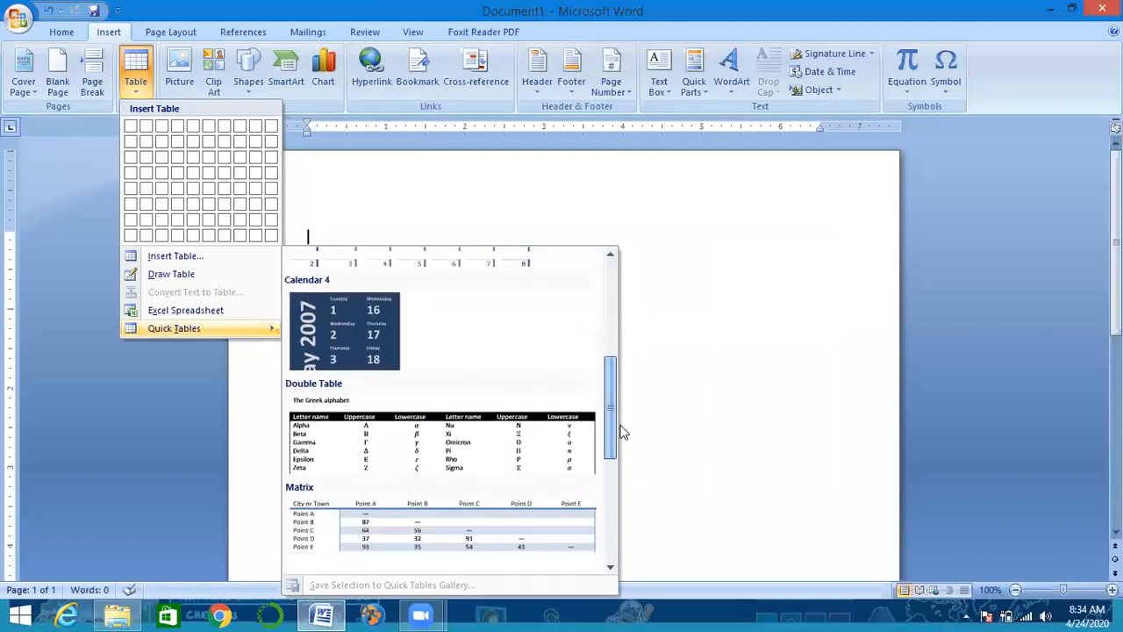
left_click(466, 448)
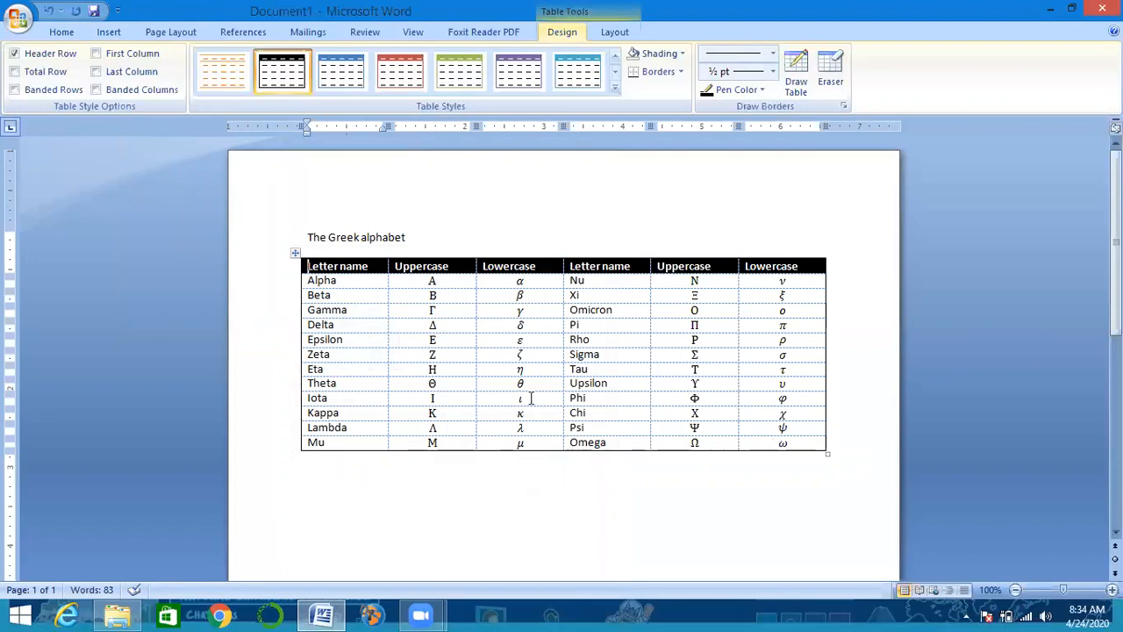
- Replace the first column's header with "RollNumber"
left_click(372, 267)
key("BackSpace")
key("BackSpace")
key("BackSpace")
key("BackSpace")
key("BackSpace")
key("BackSpace")
key("BackSpace")
key("BackSpace")
type("RollNumber")
- Replace the second column's header with "Name"
left_click(456, 267)
key("BackSpace")
key("BackSpace")
key("BackSpace")
key("BackSpace")
key("BackSpace")
key("BackSpace")
type("Name")
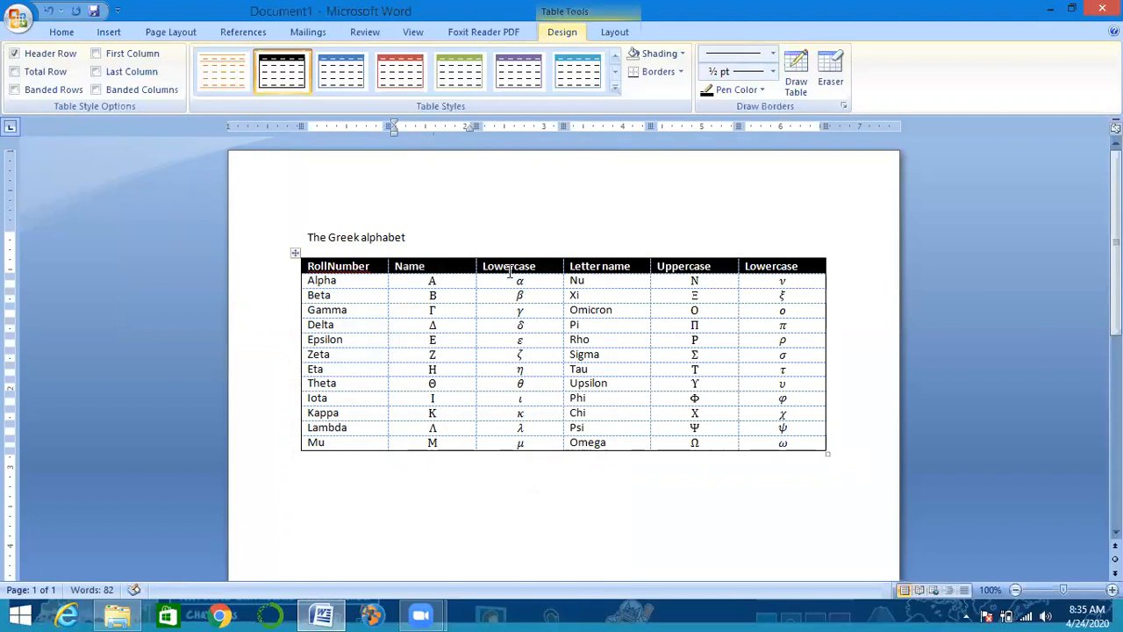
- Replace the third column's header with "FName"
left_click(536, 268)
key("BackSpace")
key("BackSpace")
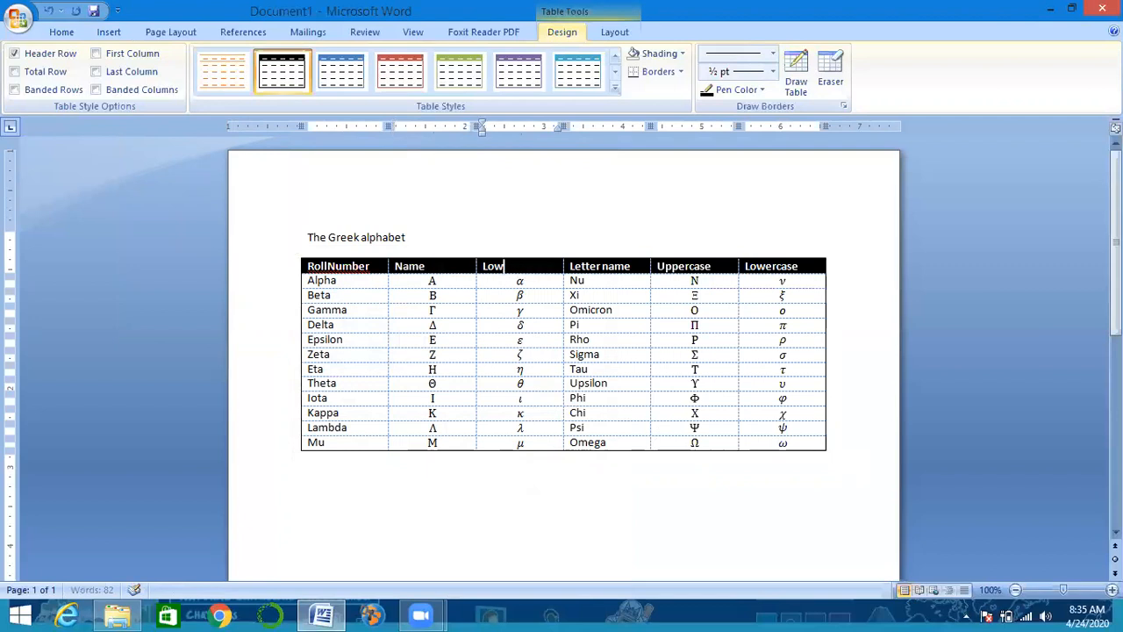
type("Fu")
key("BackSpace")
type("Name")
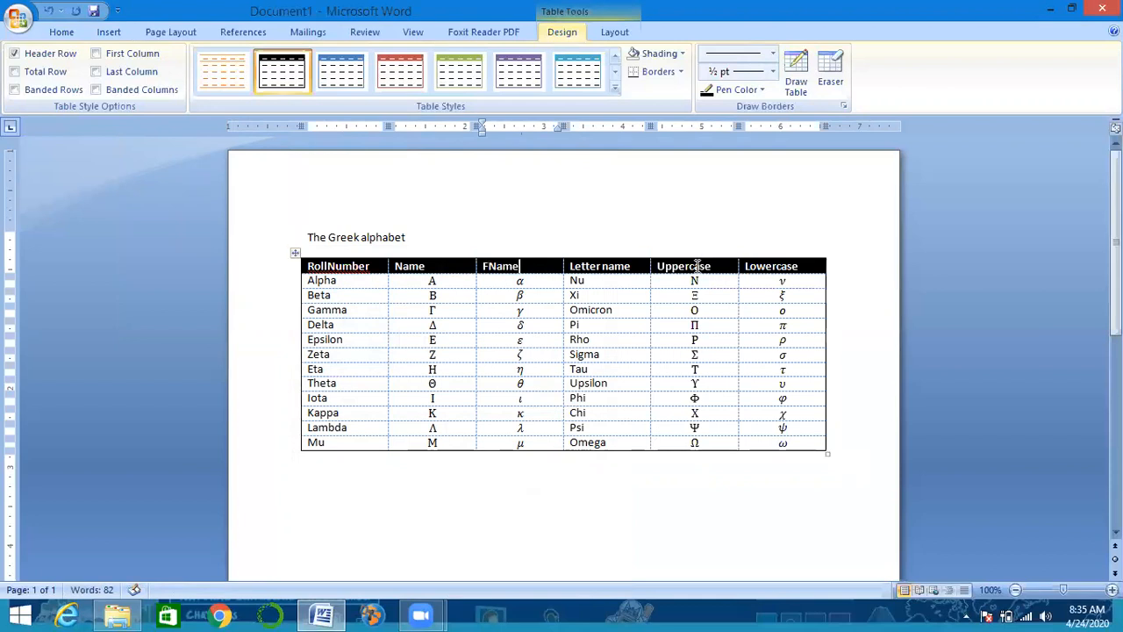
- Replace the fourth column's header "Letter name" with "T1"
left_click(631, 266)
key("BackSpace")
key("BackSpace")
key("BackSpace")
key("BackSpace")
key("BackSpace")
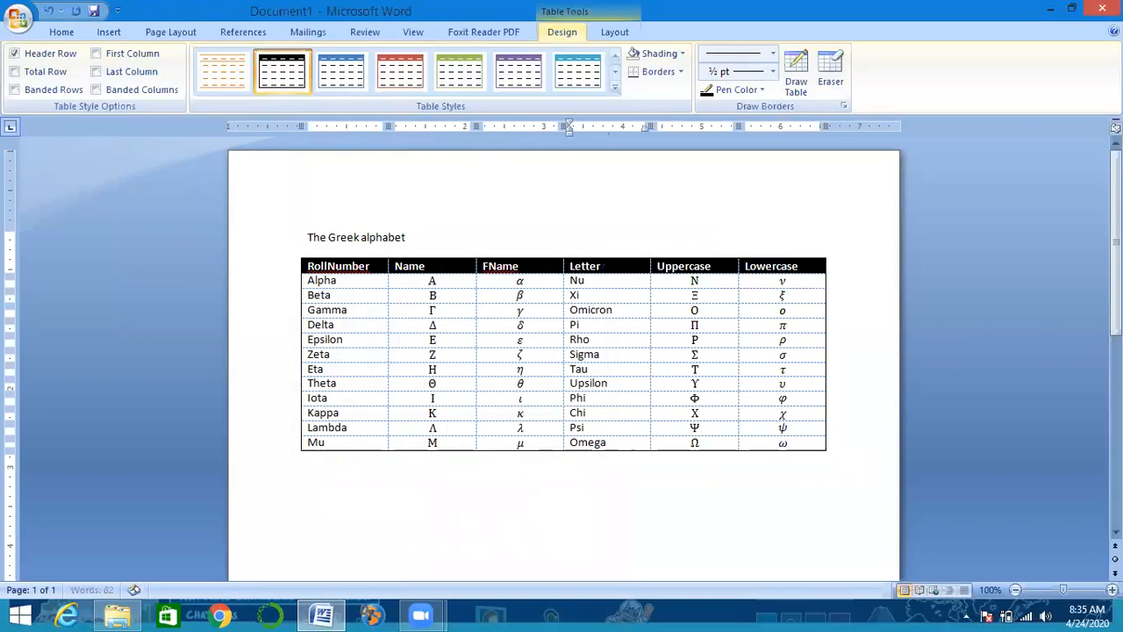
key("BackSpace")
key("BackSpace")
type("T1")
- Replace the fifth column's header with "T2"
left_click(715, 269)
key("BackSpace")
key("BackSpace")
key("BackSpace")
type("T2")
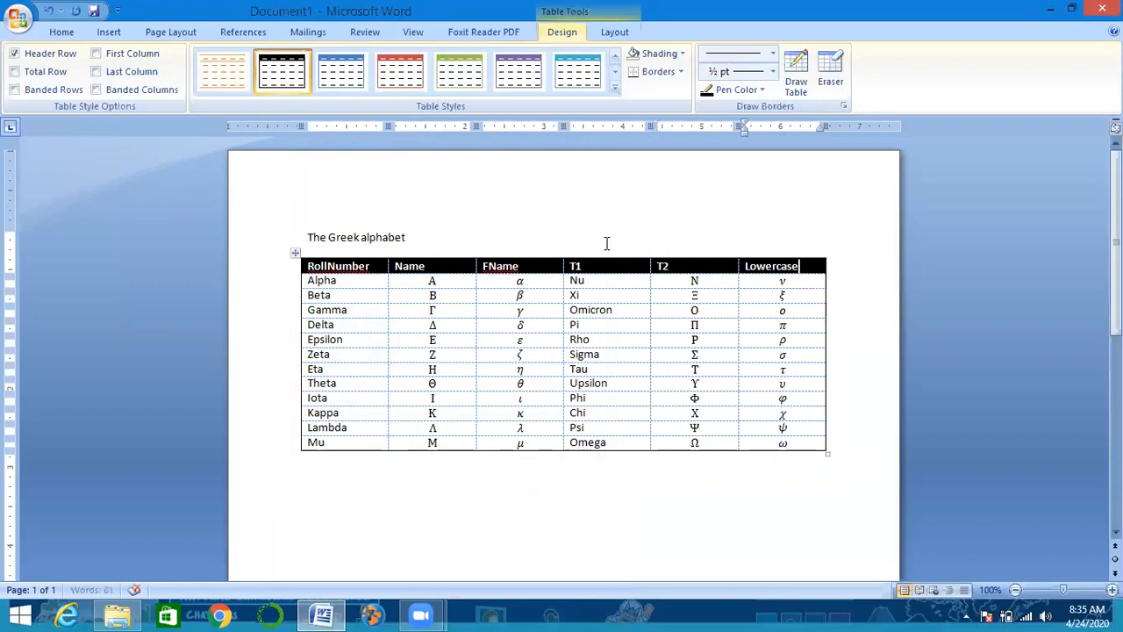
- Replace the third column's header "FName" with "T3"
left_click(525, 269)
key("BackSpace")
key("BackSpace")
key("BackSpace")
key("BackSpace")
key("BackSpace")
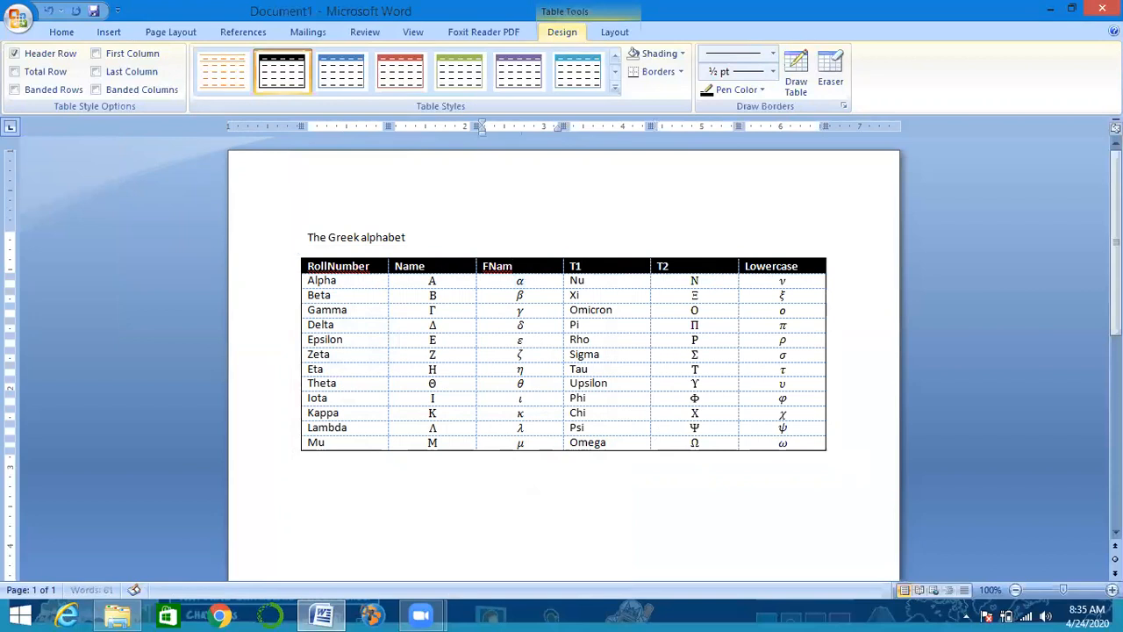
type("T3")
- Replace "Alpha" in the first cell under RollNumber with "English"
left_click(340, 281)
key("BackSpace")
key("BackSpace")
type("En")
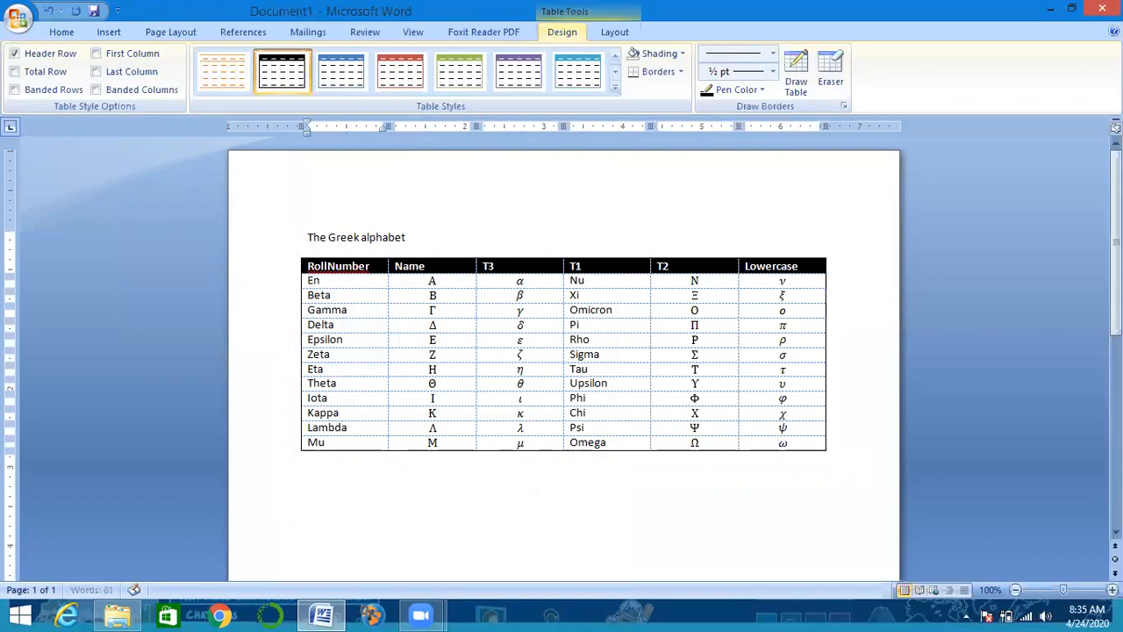
type("glish")
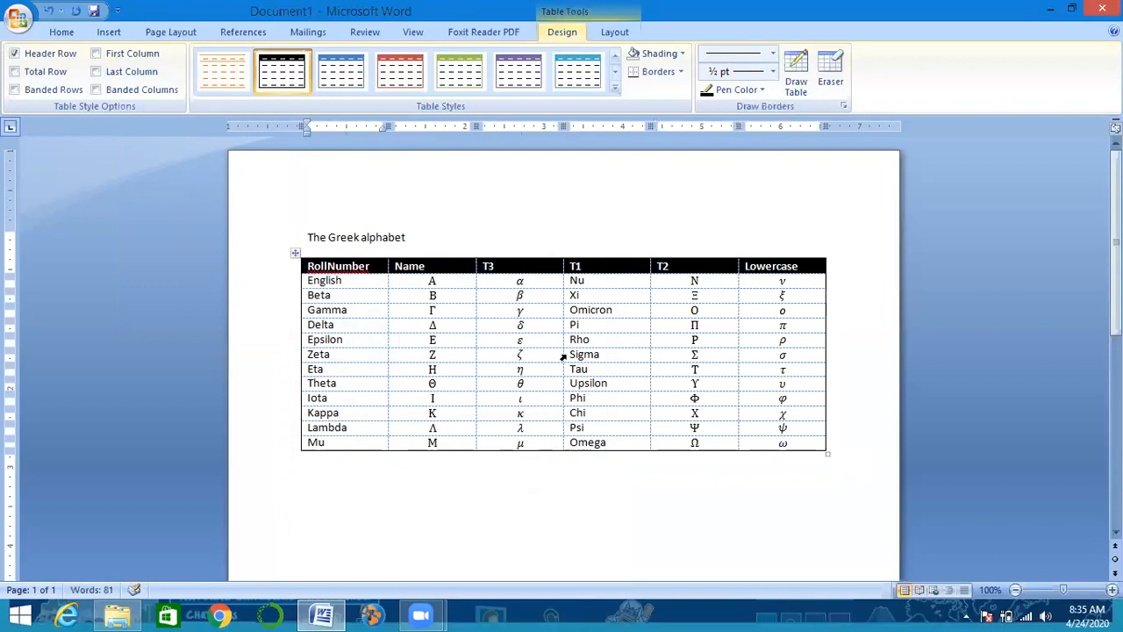
- Clear the header text of the last column
left_click(801, 266)
key("BackSpace")
key("BackSpace")
key("BackSpace")
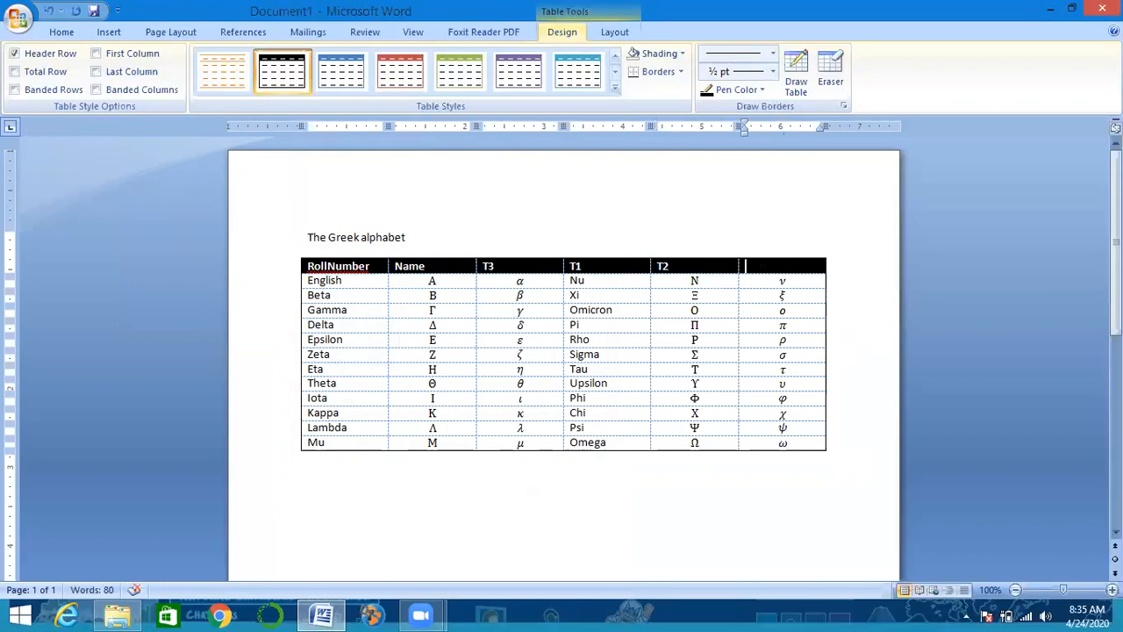
- Undo all the header and cell edits and the Quick Table insertion to empty the document
key("ctrl+z")
key("ctrl+z")
key("ctrl+z")
key("ctrl+z")
key("ctrl+z")
key("ctrl+z")
key("ctrl+z")
key("ctrl+z")
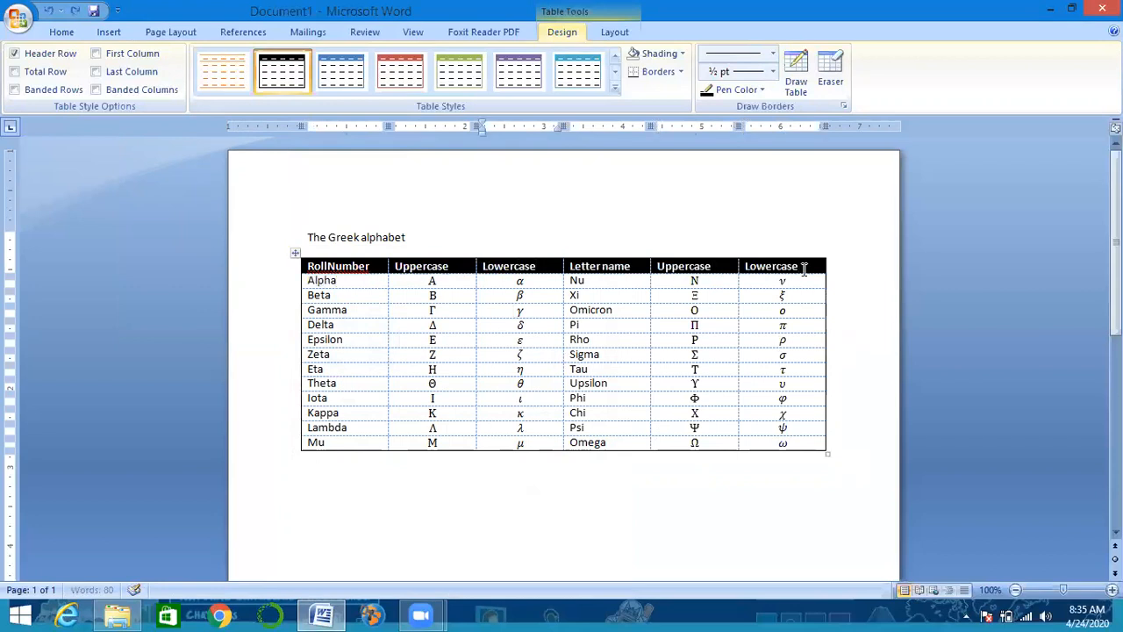
key("ctrl+z")
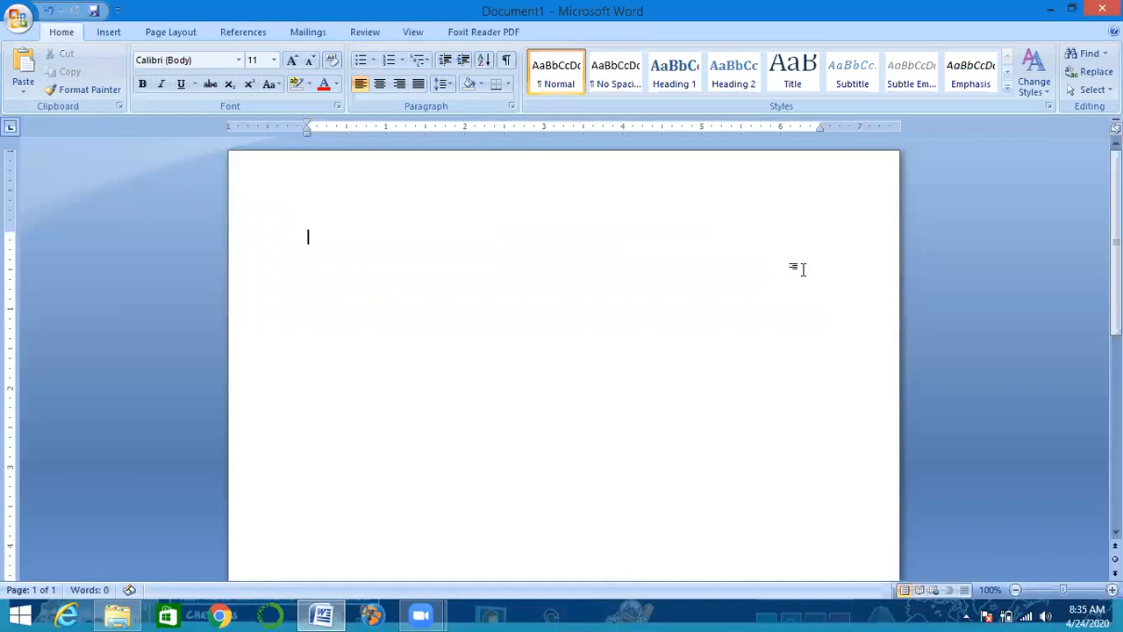
- Insert a table with six columns and four rows using the table size grid
left_click(111, 33)
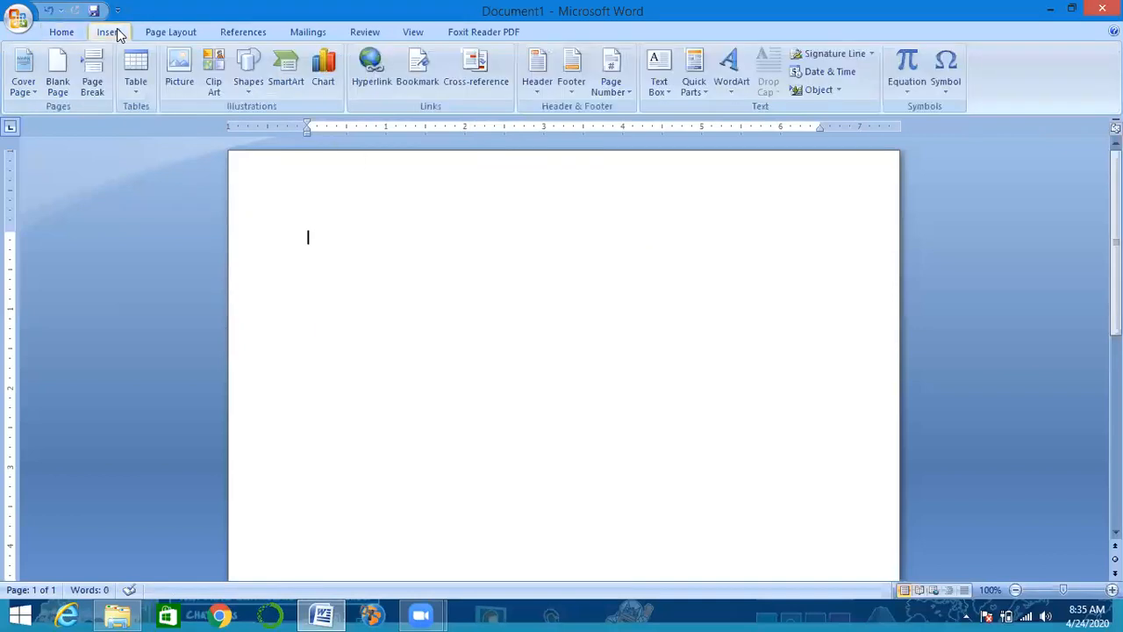
left_click(137, 84)
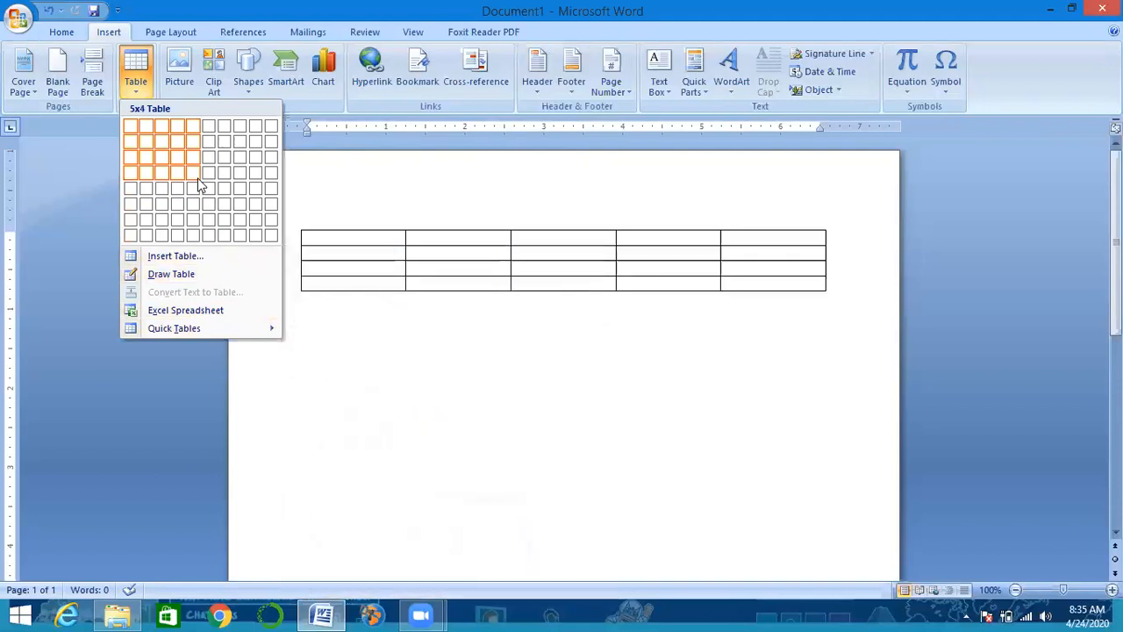
left_click(204, 181)
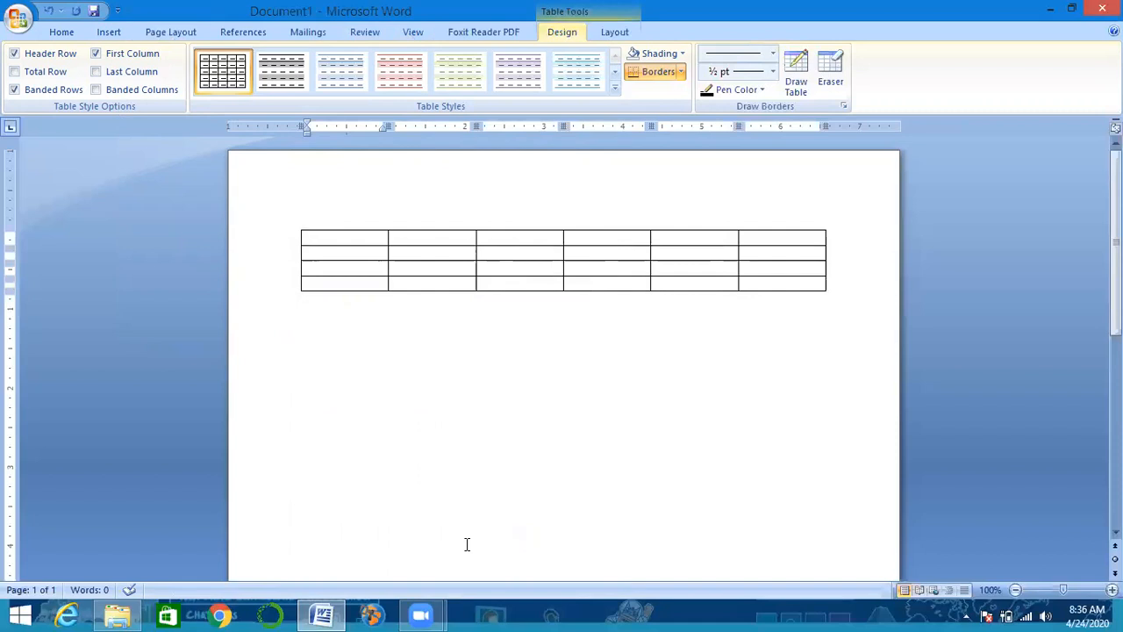
- Fill the first five header cells with "Roll #", "Name", "Eng", "Urdu" and "Math"
type("Roll #")
left_click(403, 238)
type("Name")
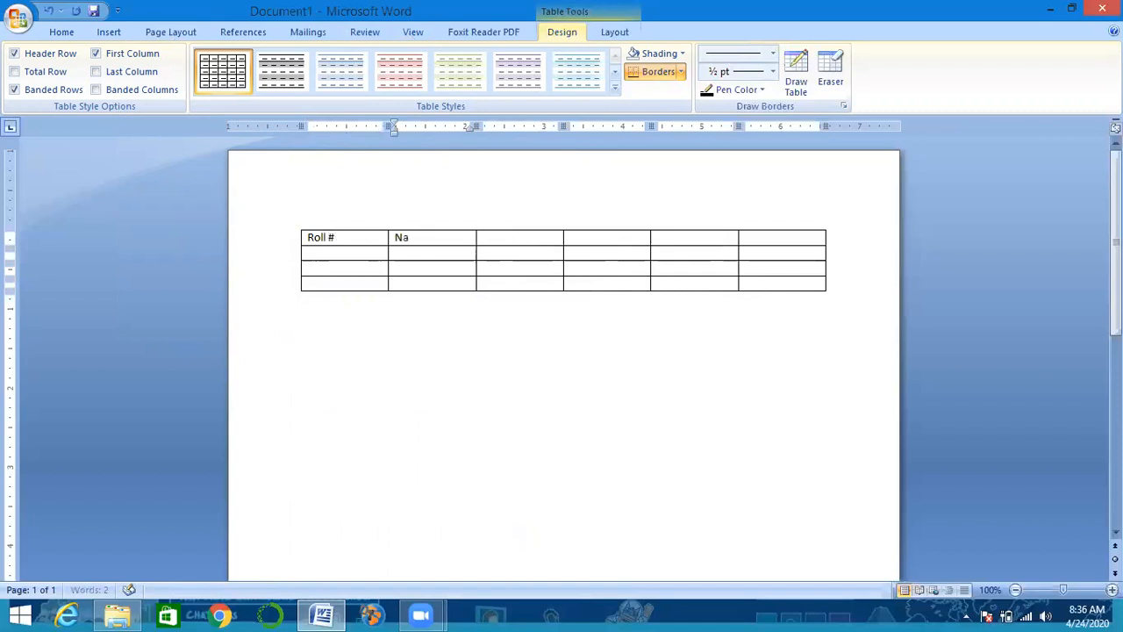
left_click(498, 238)
type("Eng")
left_click(594, 243)
type("Urdu")
left_click(700, 245)
type("Math")
- Enter "Renglish" in the last header cell and delete it again
left_click(760, 243)
type("Renglish")
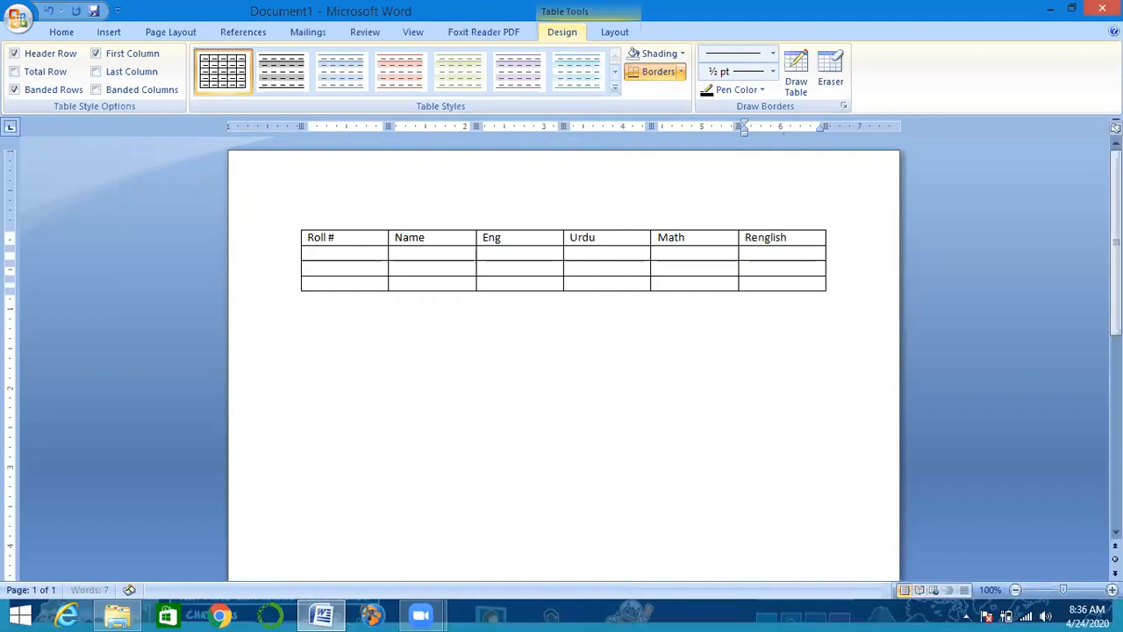
key("BackSpace")
key("BackSpace")
key("BackSpace")
- Insert a column to the left of the table's last column
left_click(774, 242)
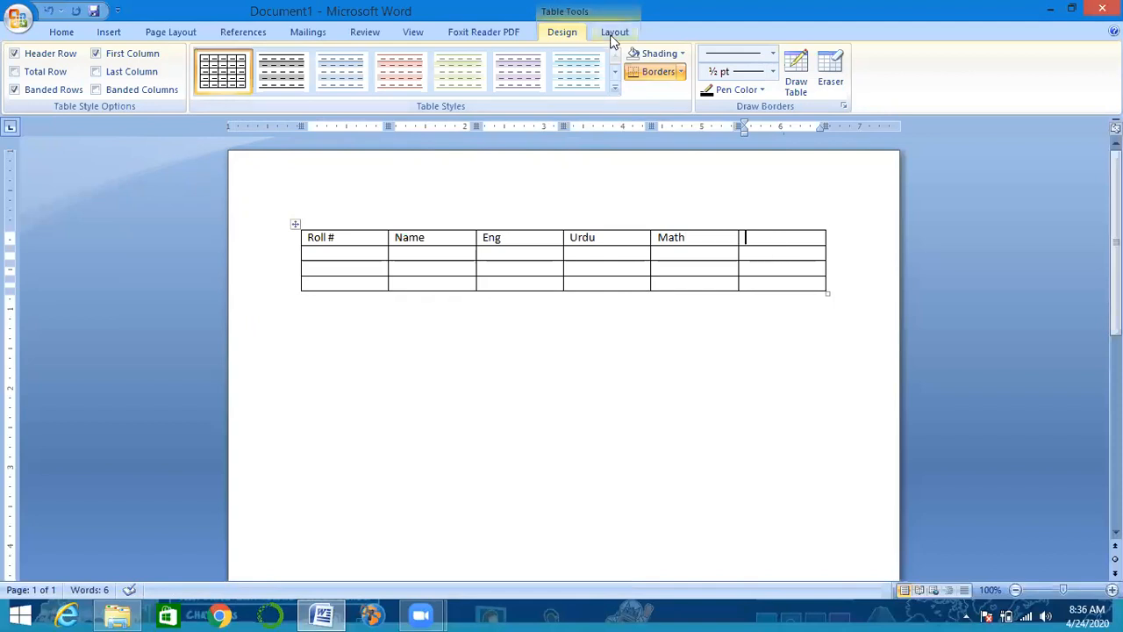
right_click(756, 238)
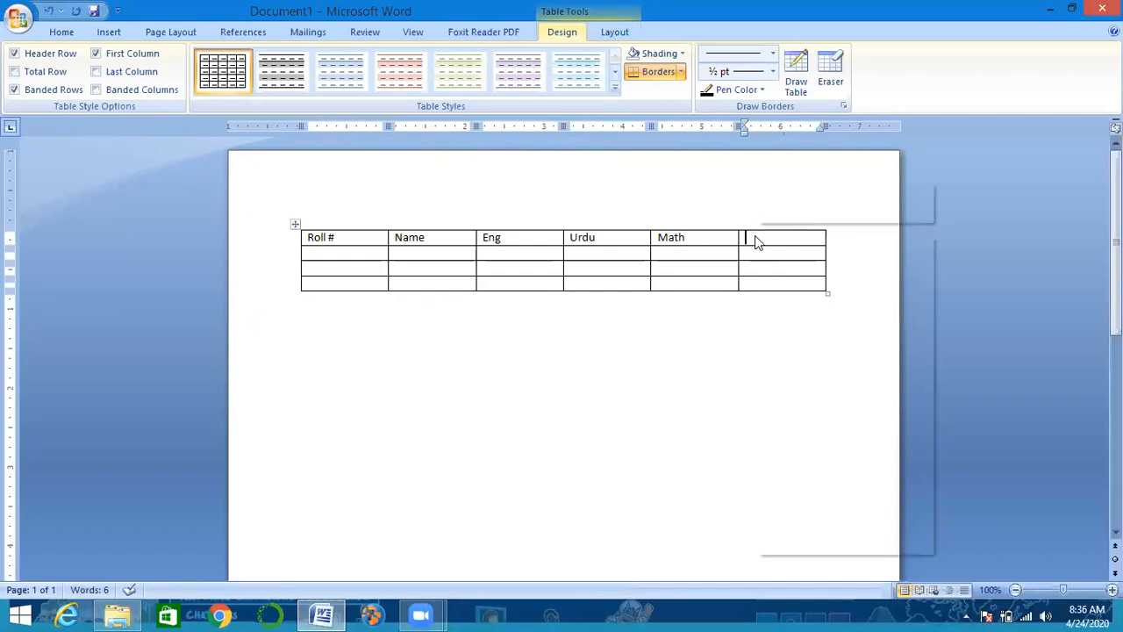
mouse_move(792, 304)
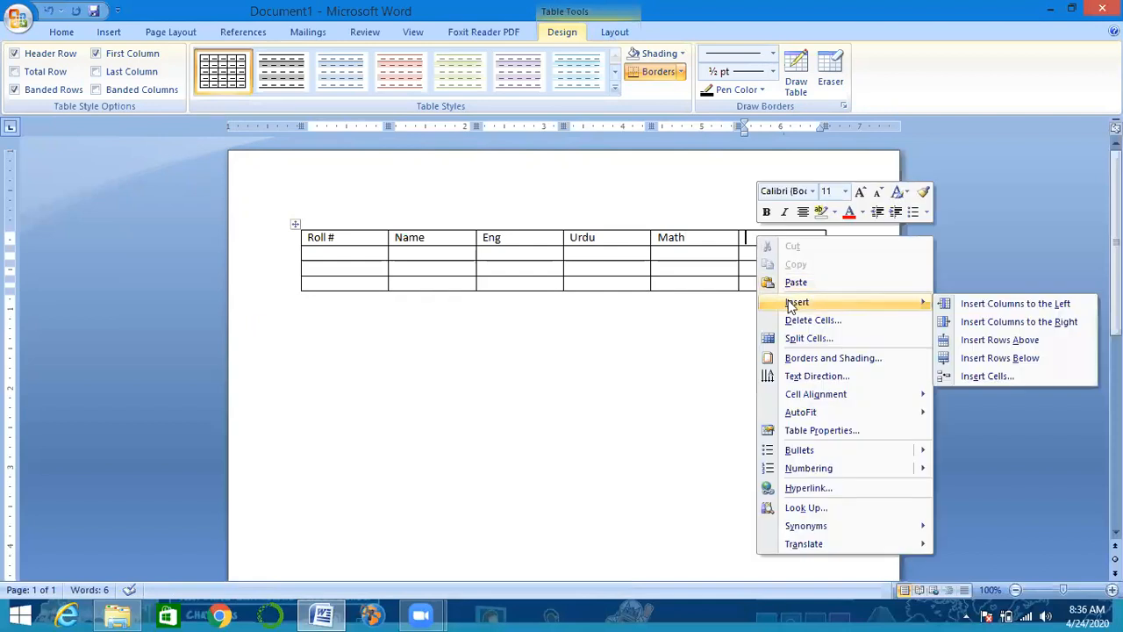
left_click(952, 305)
- Insert another column to the right of the empty column following Math
left_click(727, 238)
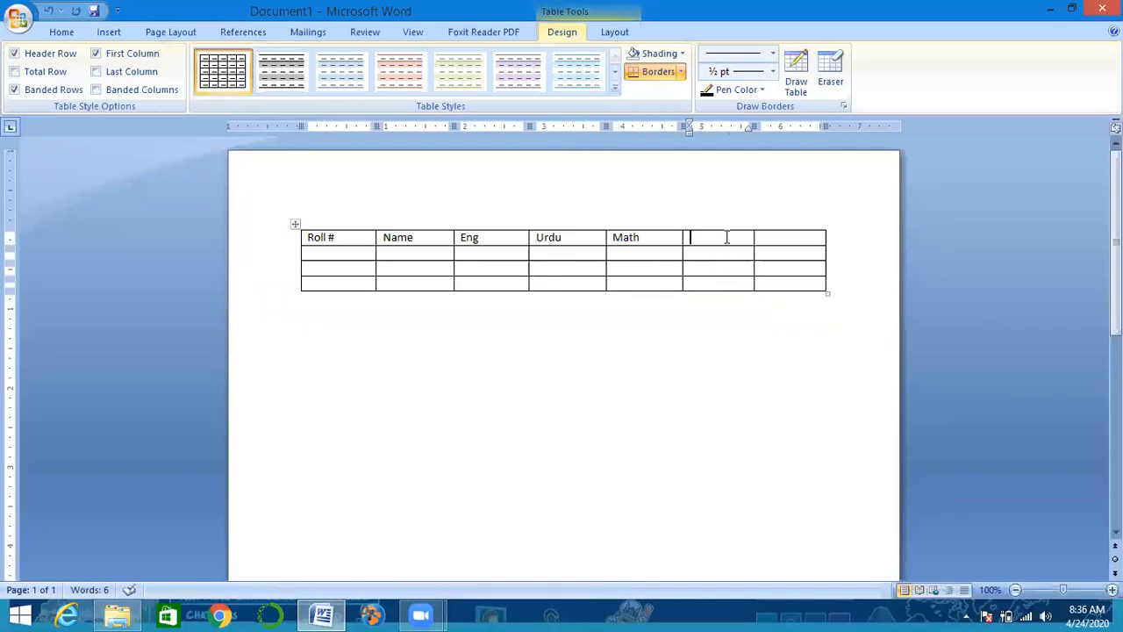
right_click(719, 238)
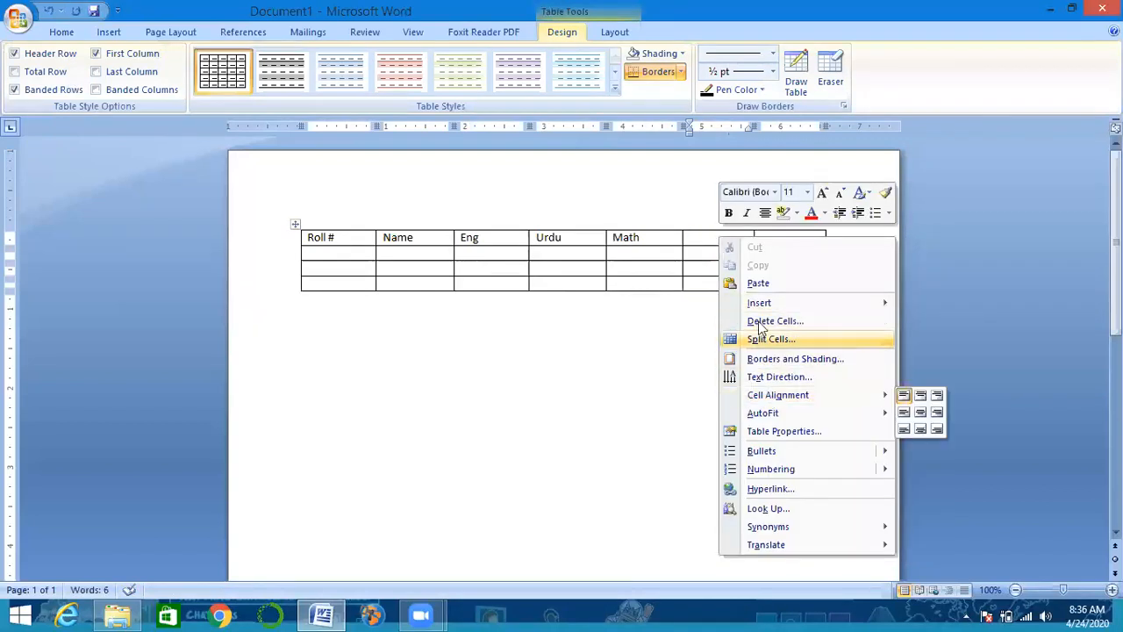
mouse_move(755, 309)
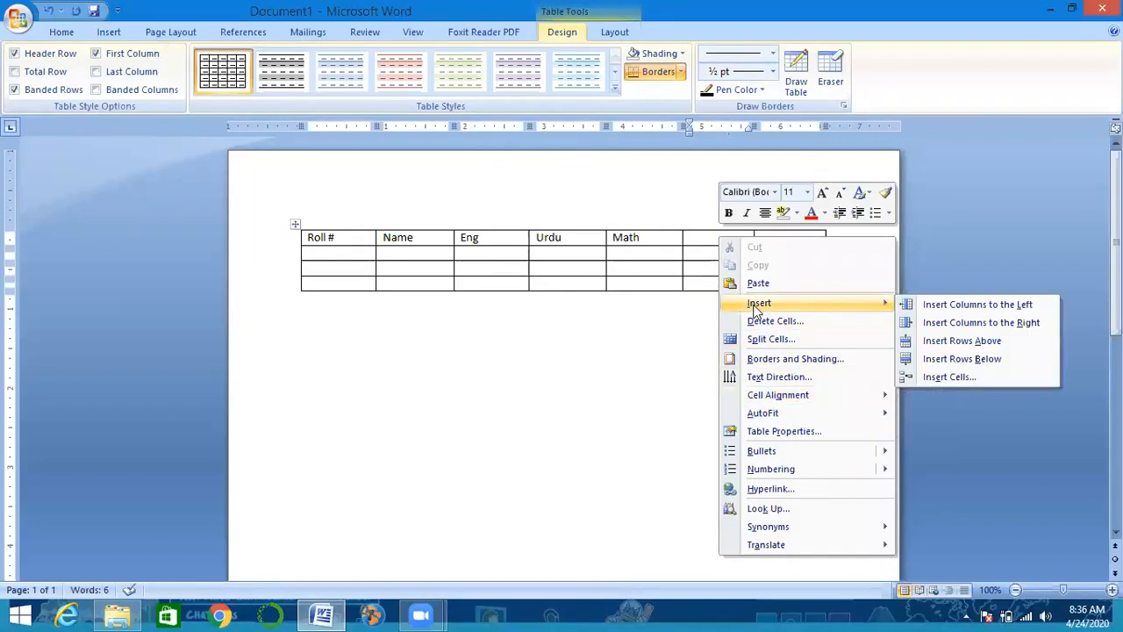
left_click(918, 324)
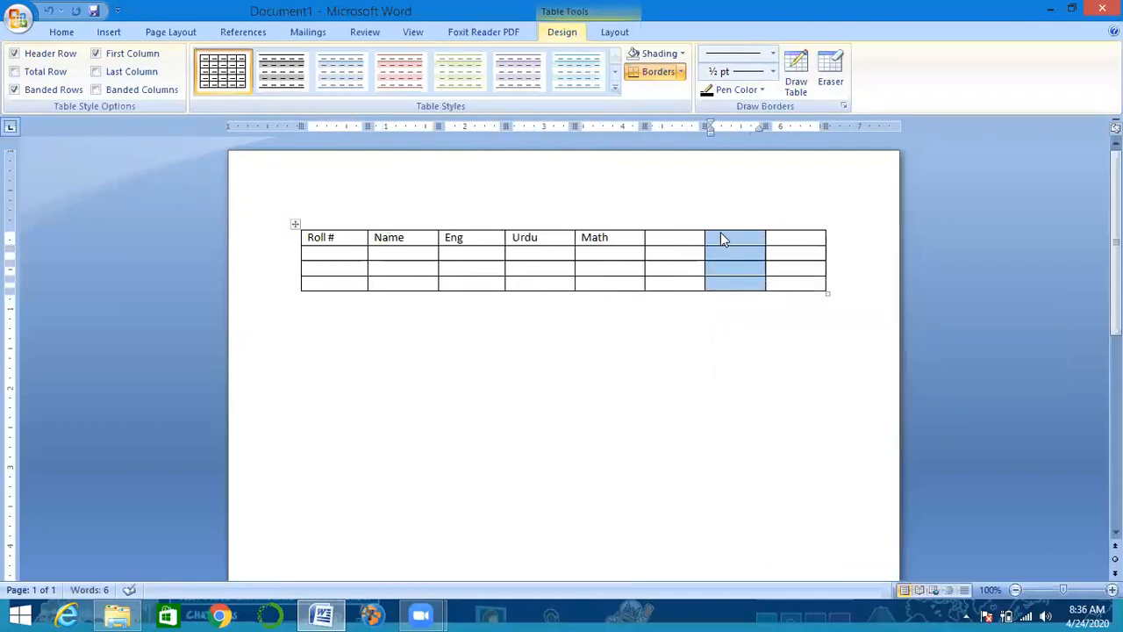
- Insert rows above the table while the whole new column is selected, and undo the insertion
right_click(724, 243)
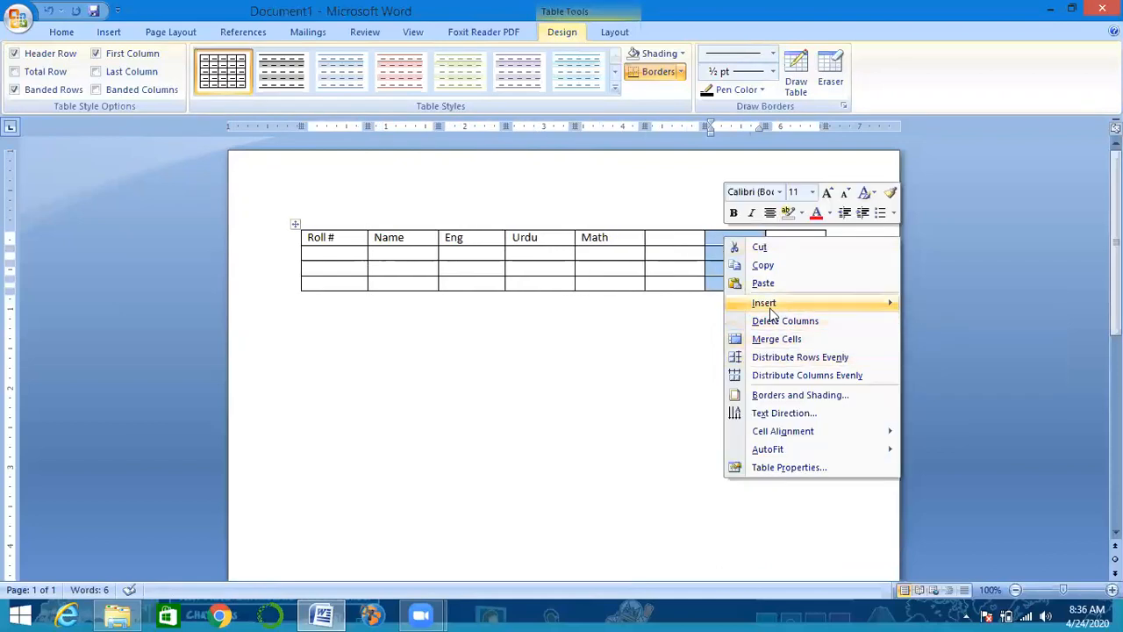
mouse_move(772, 307)
left_click(917, 340)
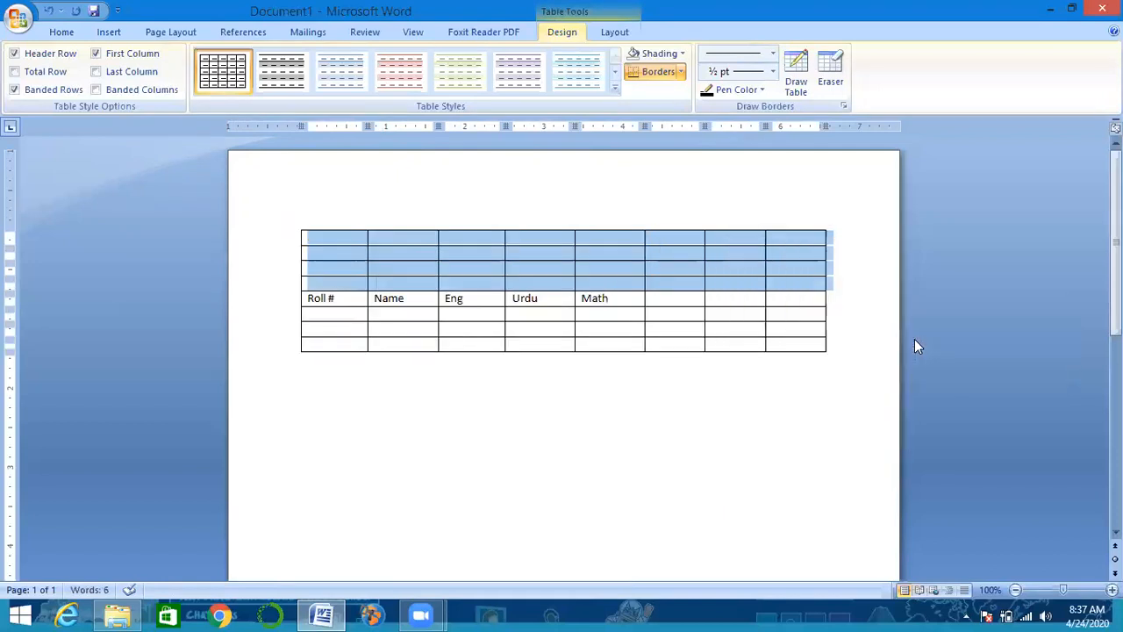
key("ctrl+z")
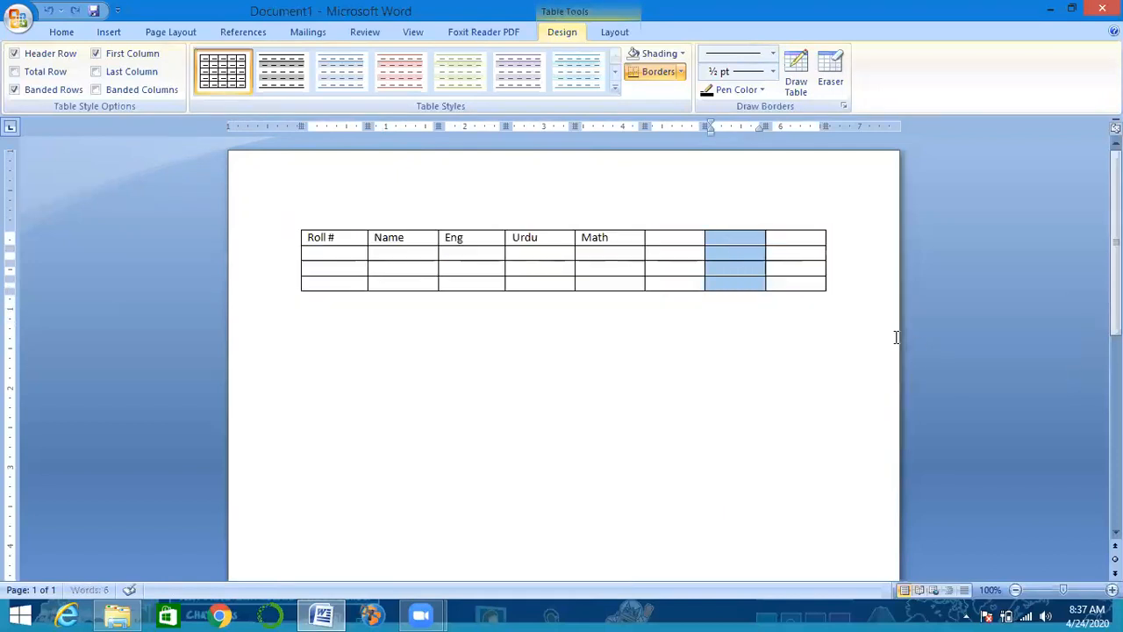
- Insert a single row above the header row from one header cell, and undo the insertion
left_click(739, 244)
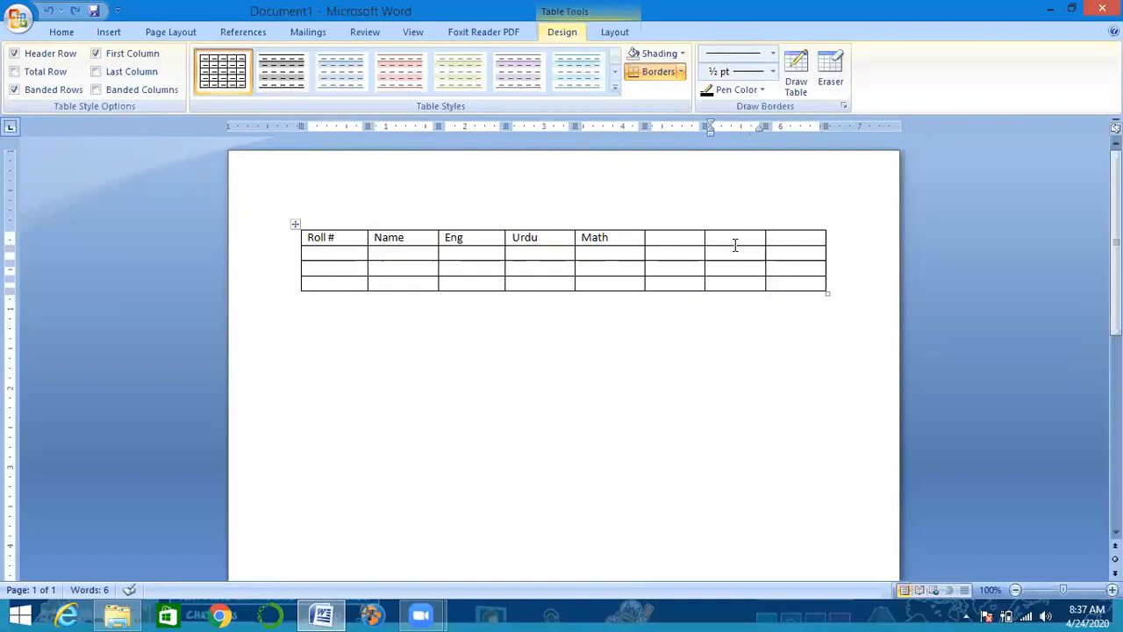
right_click(727, 234)
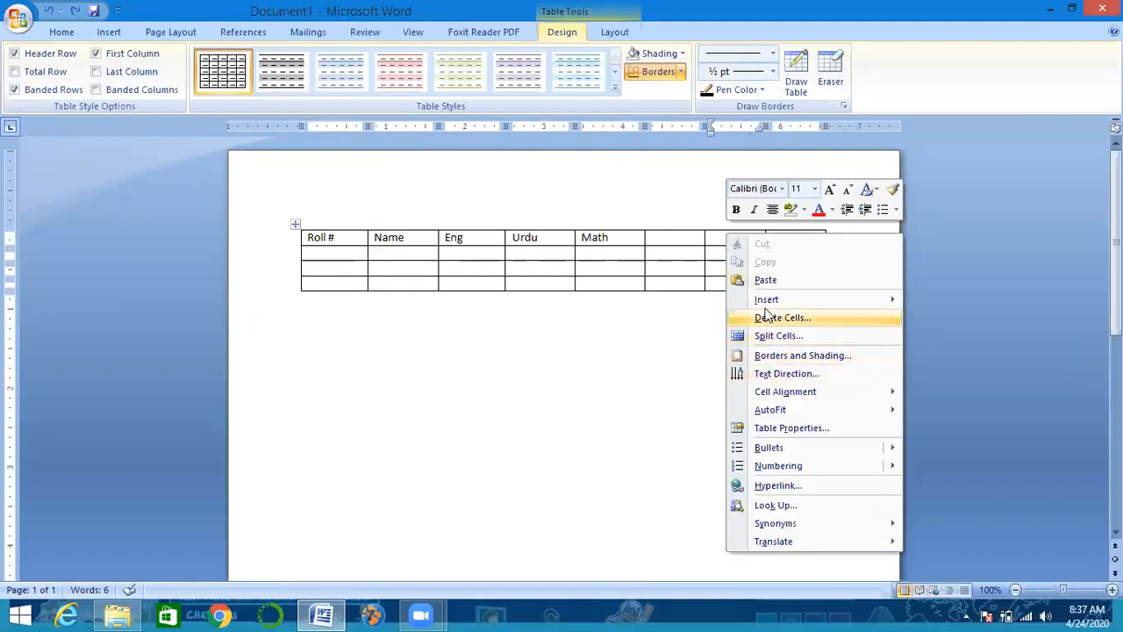
mouse_move(764, 301)
left_click(932, 338)
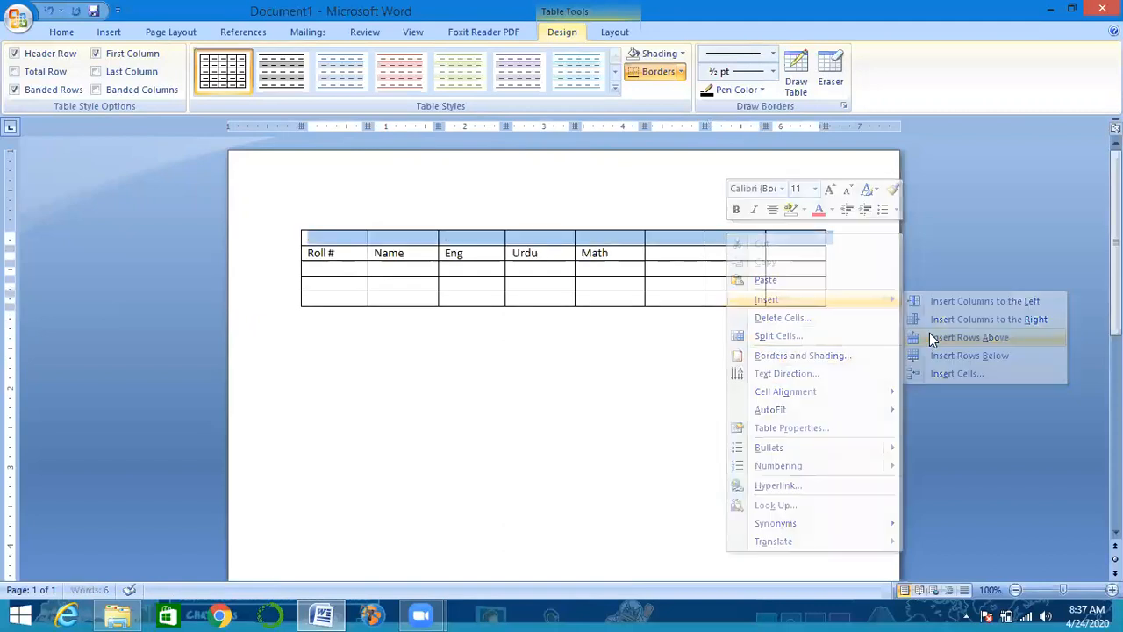
key("ctrl+z")
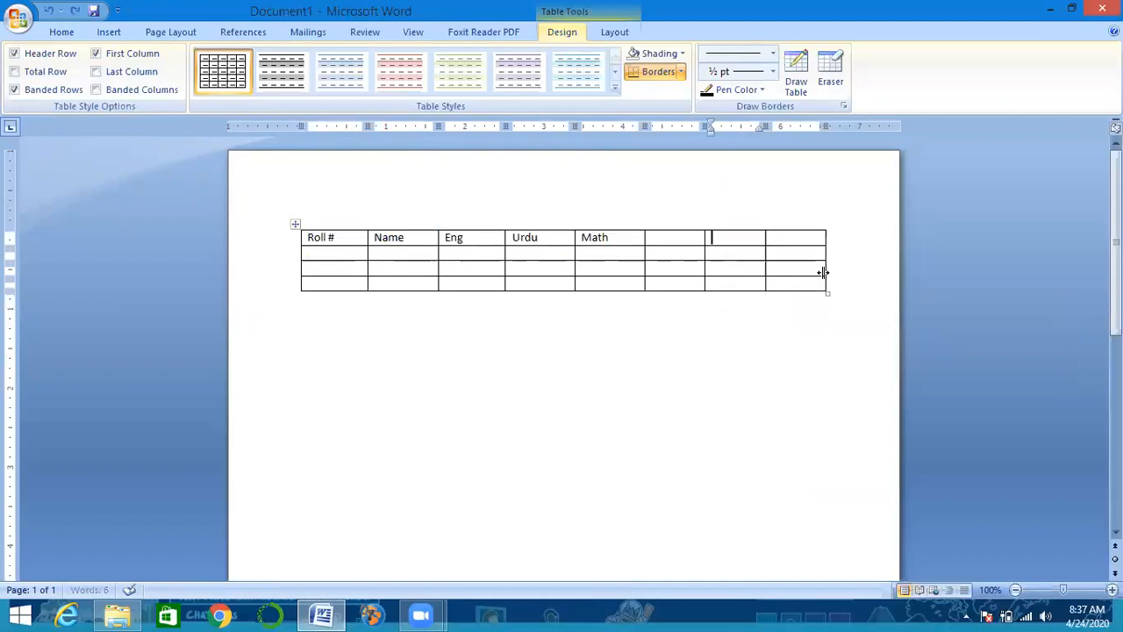
- Insert a row below the header row
right_click(723, 237)
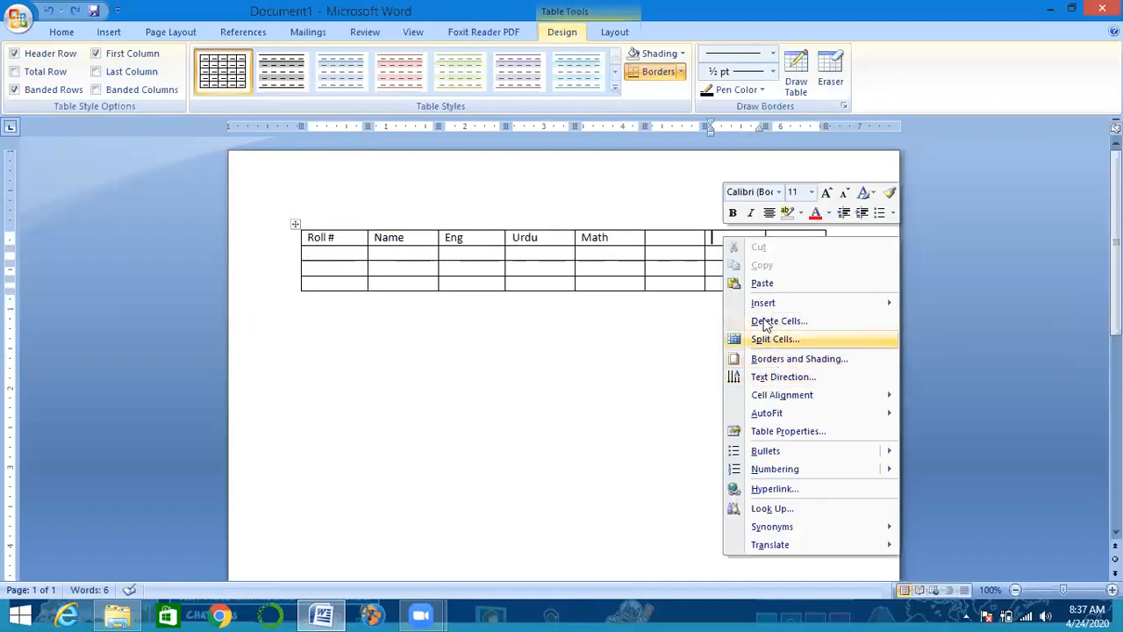
mouse_move(760, 316)
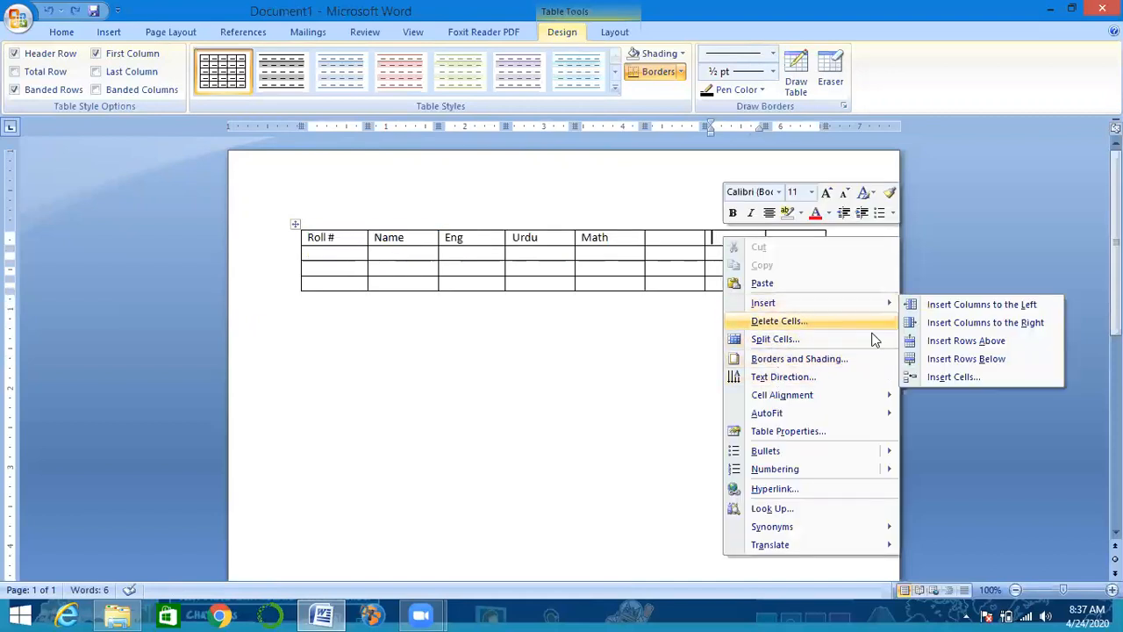
left_click(938, 360)
- Insert a cell at the last cell of the second row with the Shift cells right option
left_click(785, 252)
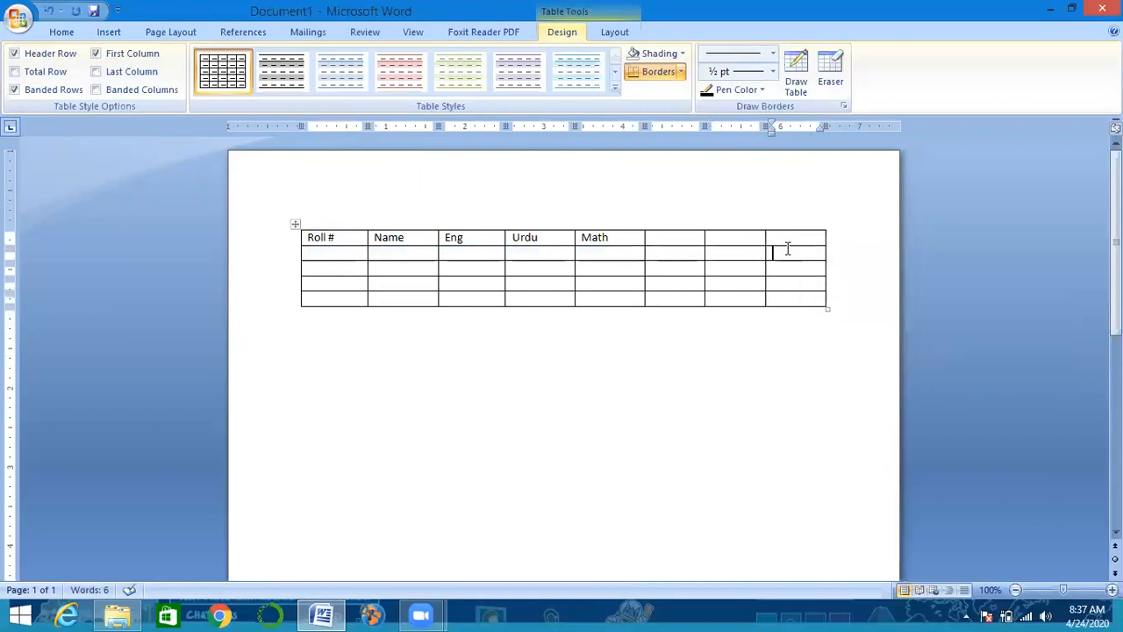
right_click(785, 252)
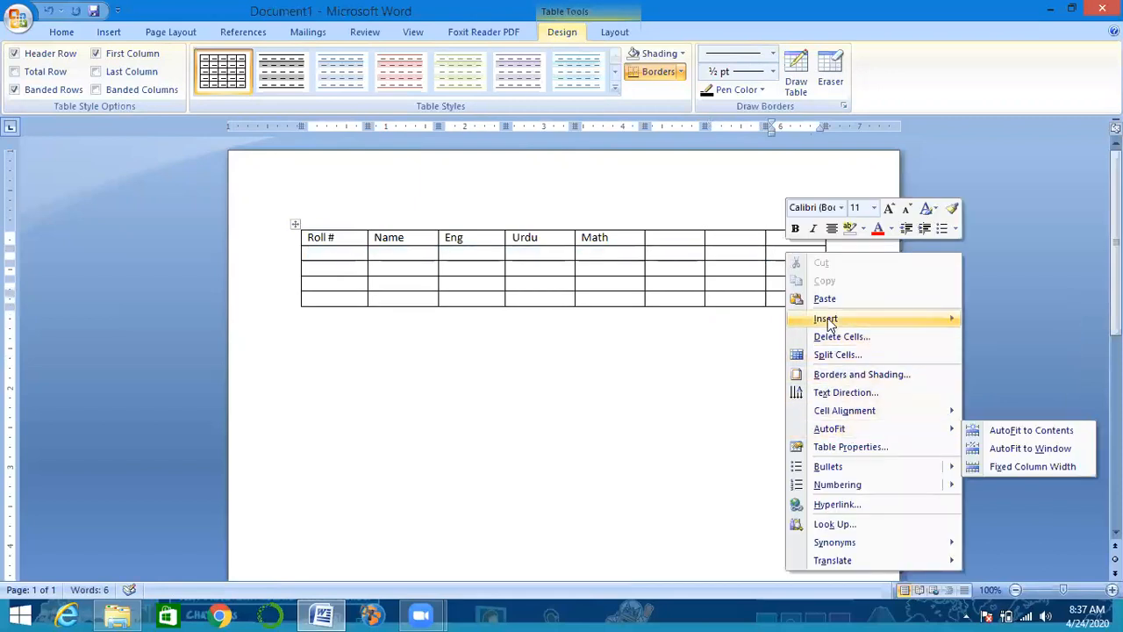
mouse_move(864, 328)
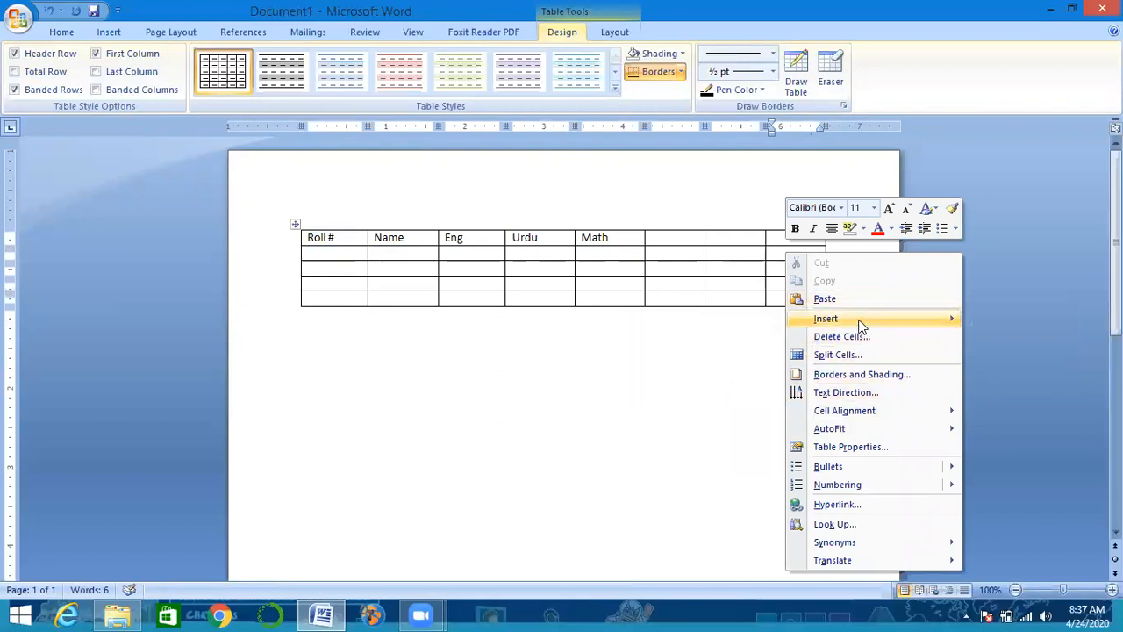
left_click(681, 392)
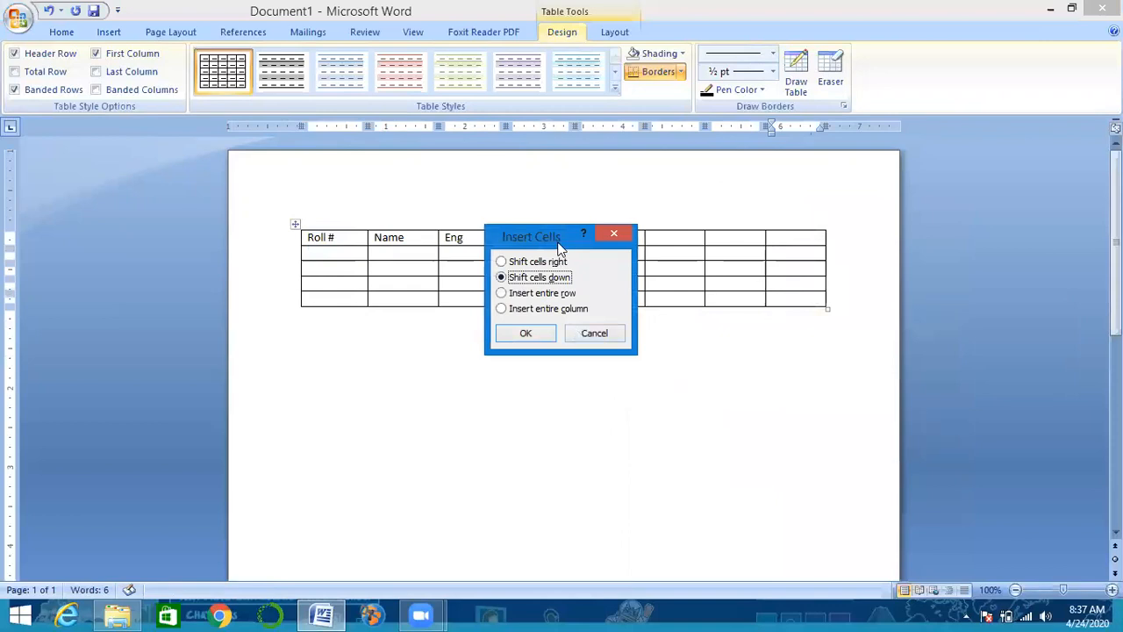
left_click_drag(559, 248, 542, 307)
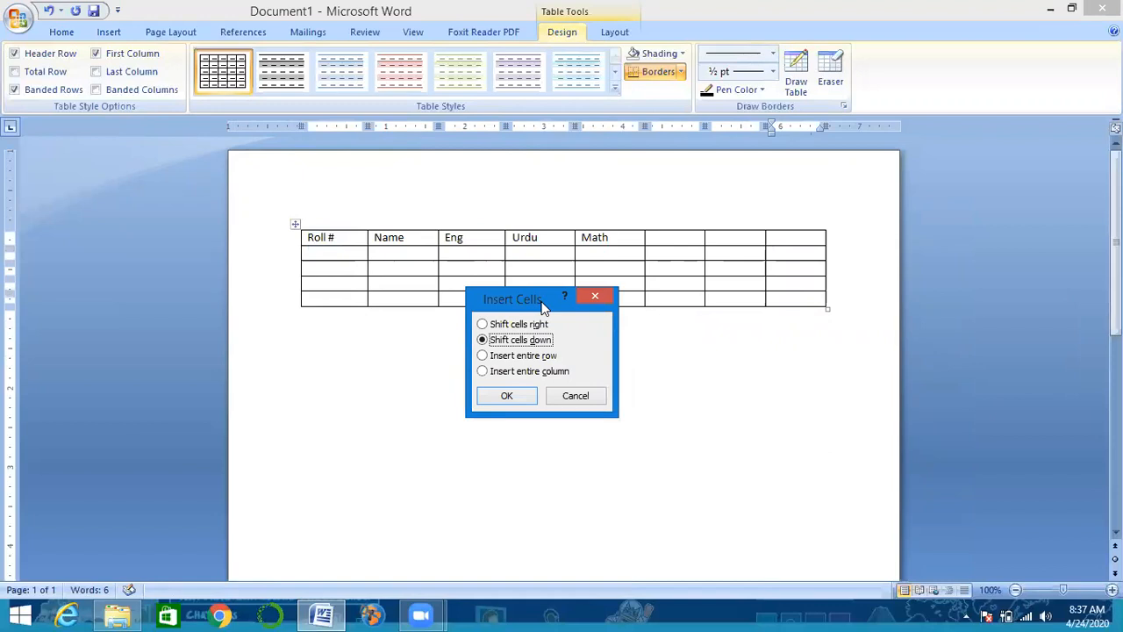
left_click(483, 323)
left_click(507, 397)
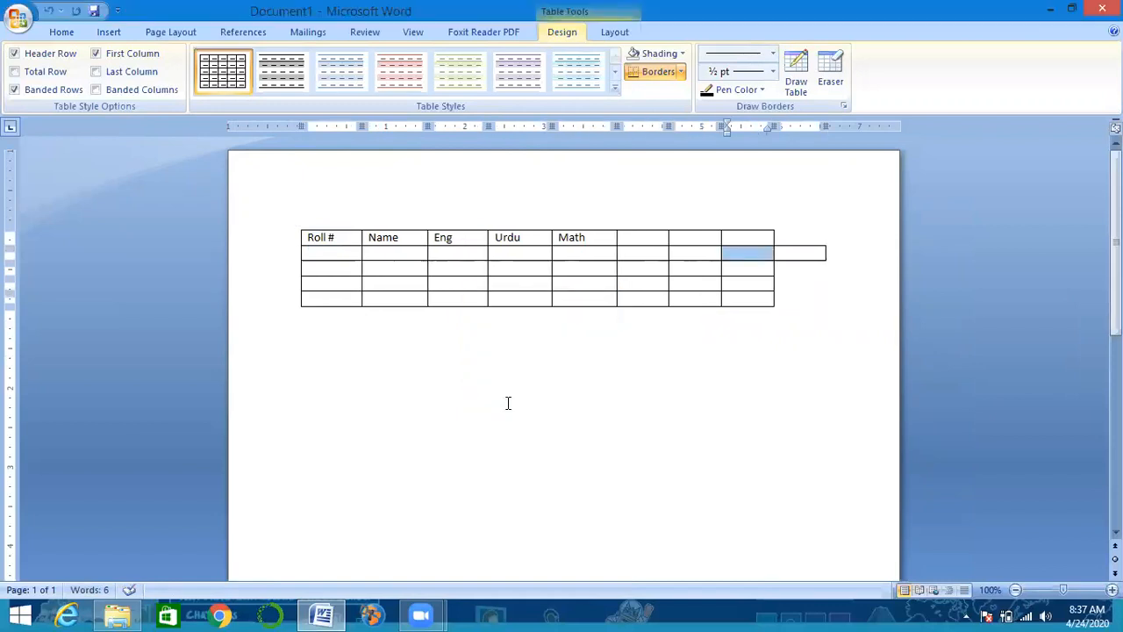
- Undo the inserted cell, row and column so the table returns to seven columns and four rows
key("ctrl+z")
key("ctrl+z")
key("ctrl+z")
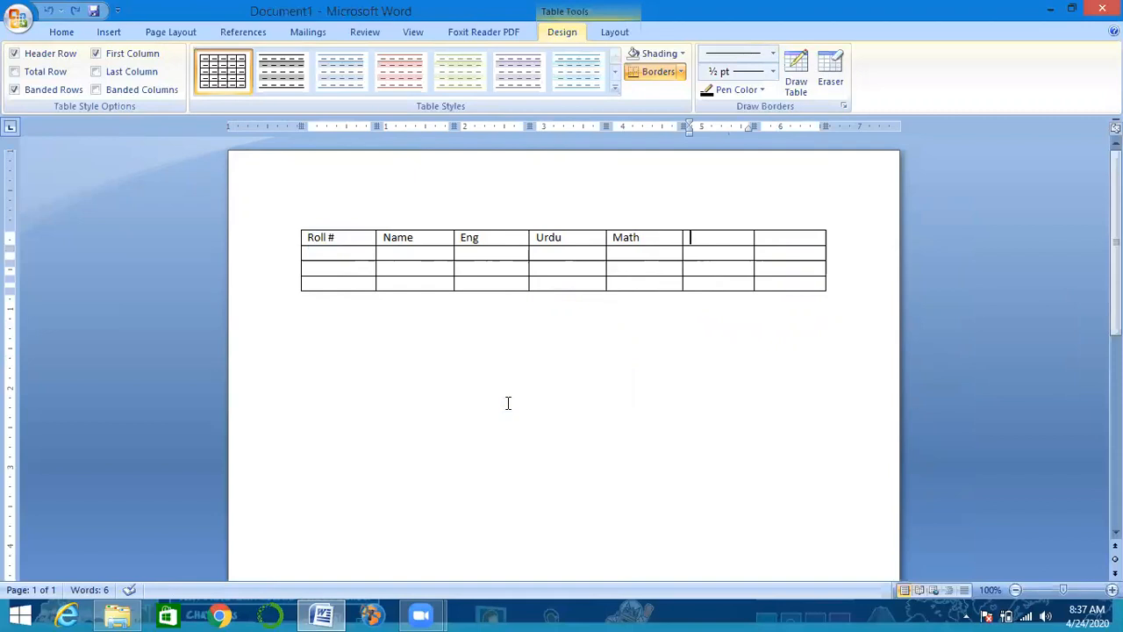
- Label the last two header cells "isl" and "Obtain"
type("isl")
left_click(764, 242)
type("Obtain")
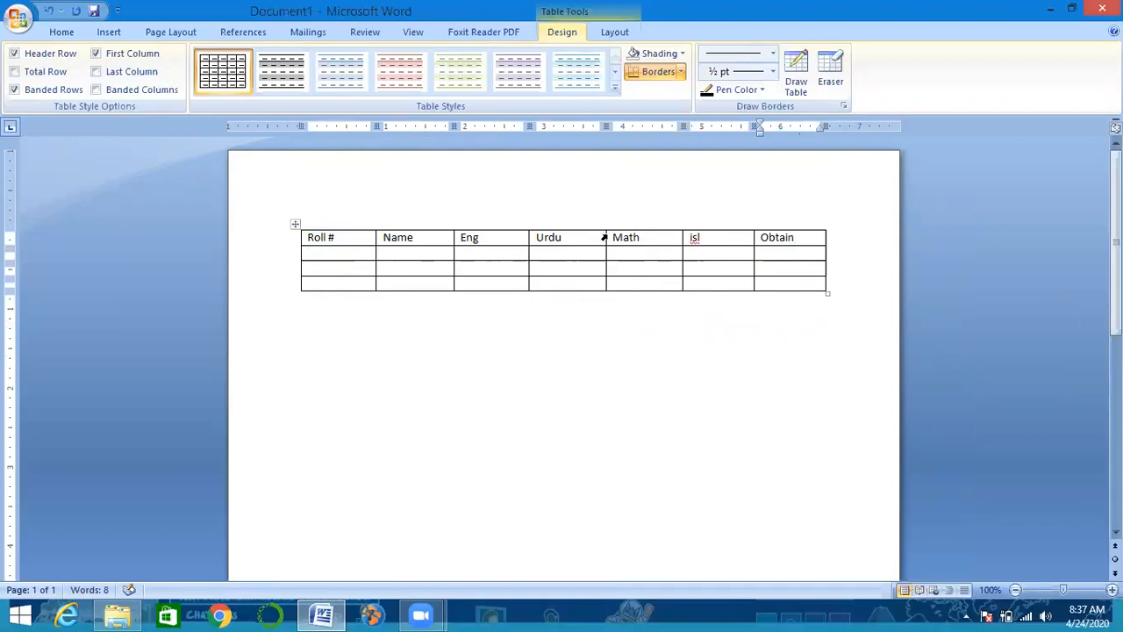
left_click(538, 294)
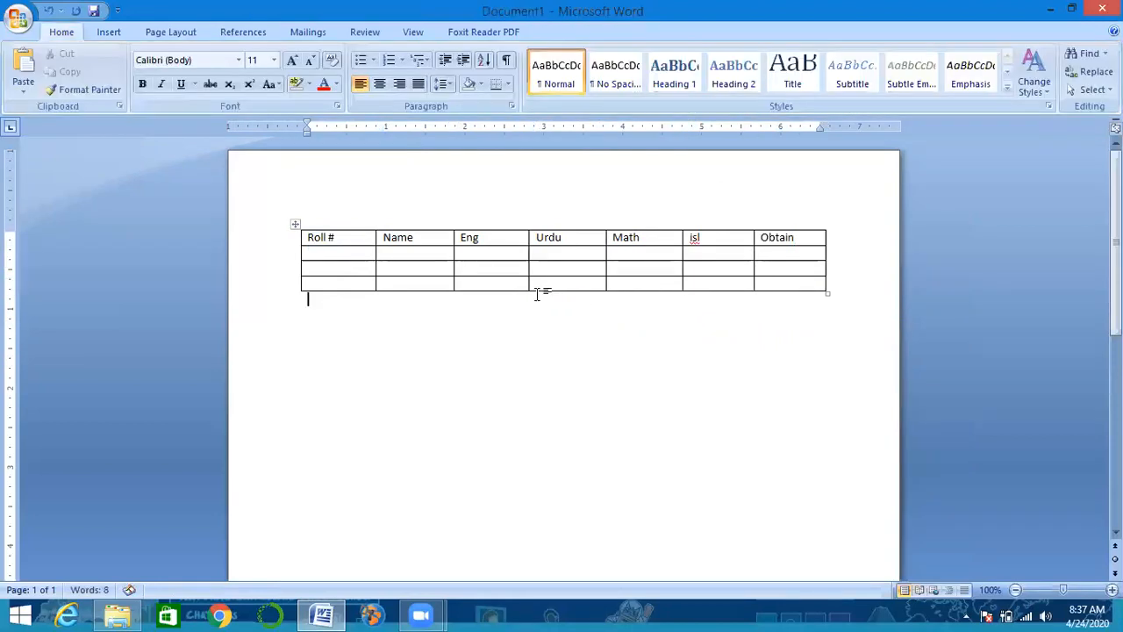
- Enter the roll numbers 1, 2 and 3 in the rows under the Roll # header
left_click(336, 258)
type("1")
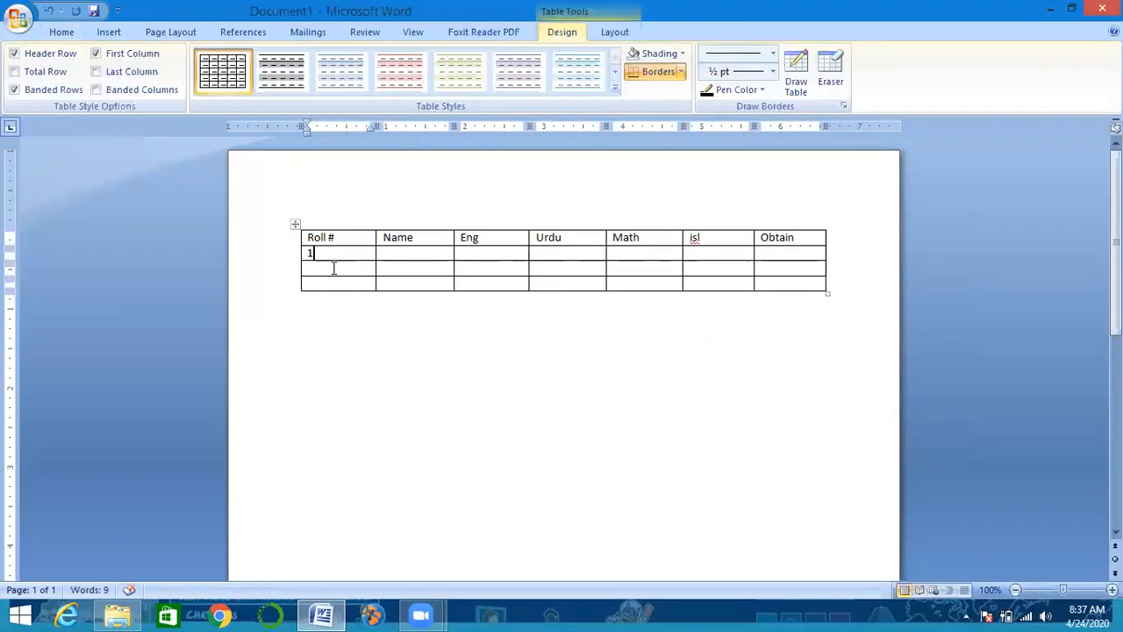
left_click(333, 268)
type("2")
left_click(324, 283)
type("3")
- Fill the three cells under the Name header with a, b and c
left_click(391, 253)
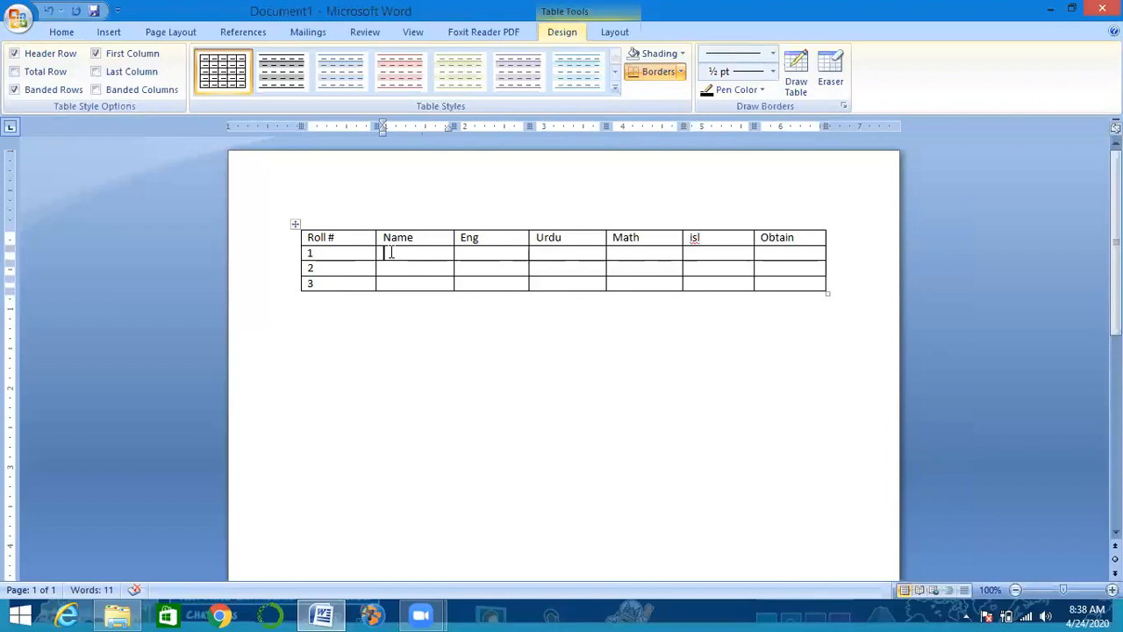
type("a")
left_click(389, 270)
type("b")
left_click(413, 284)
type("c")
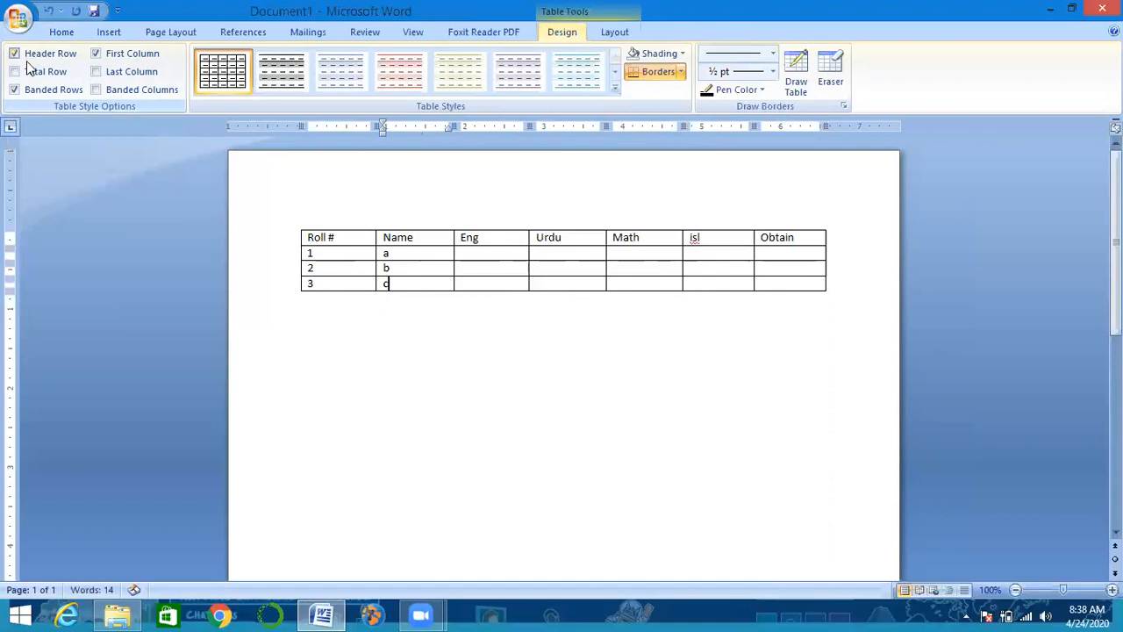
- Switch the Total Row style option on and off, and the Banded Rows option off and on
left_click(31, 75)
left_click(31, 74)
left_click(16, 91)
left_click(16, 92)
- Apply the orange built-in table style from the last row of the style gallery
left_click(615, 88)
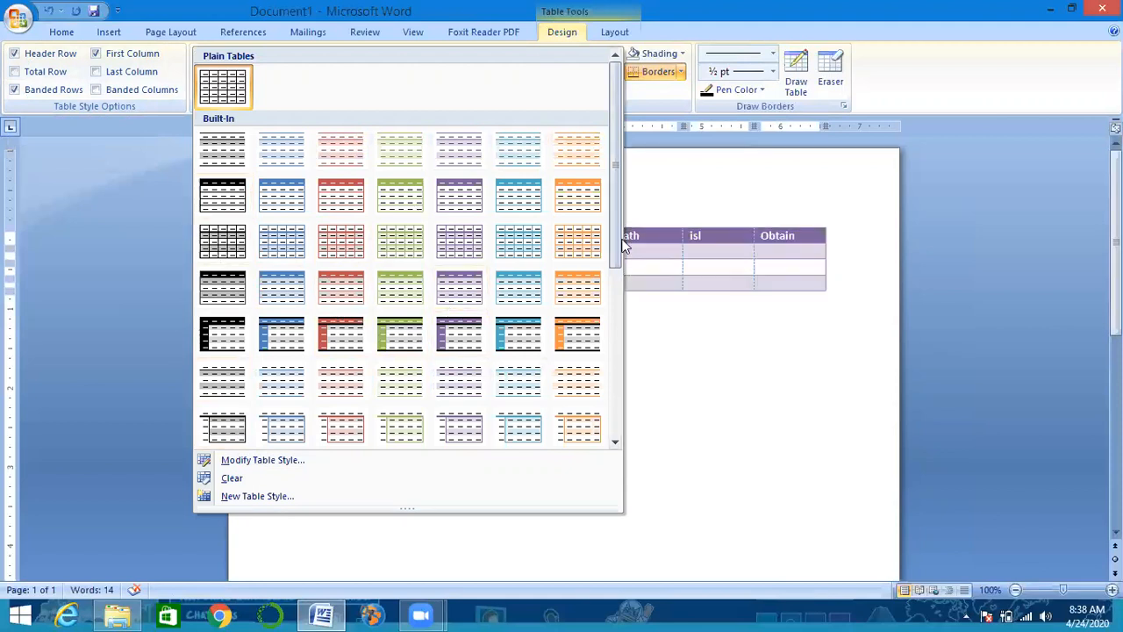
left_click_drag(616, 228, 628, 420)
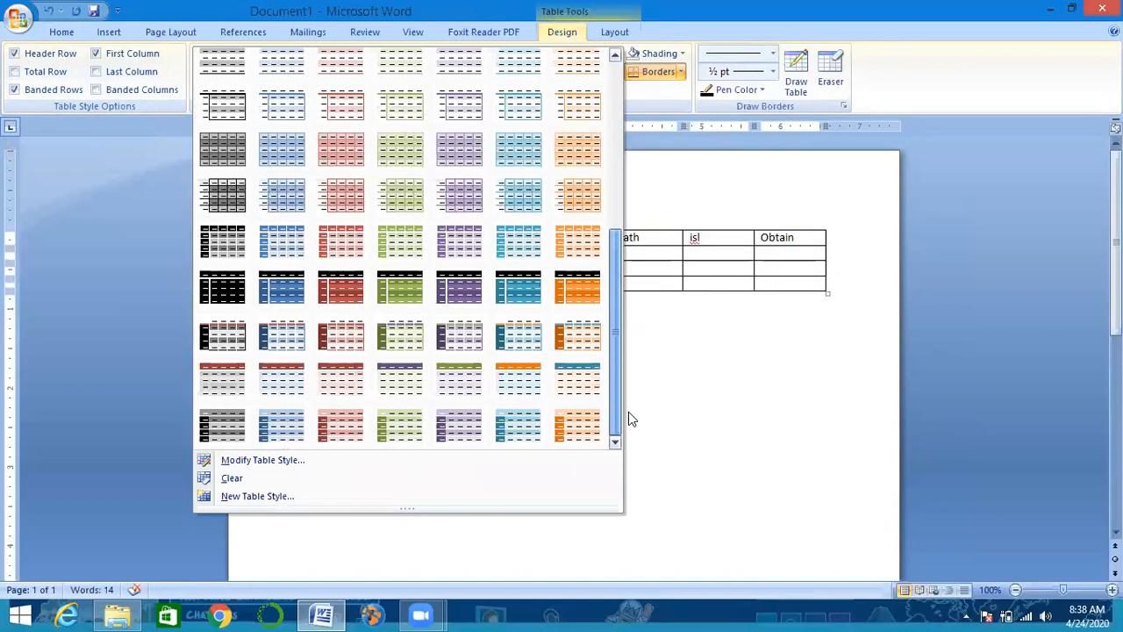
left_click(584, 423)
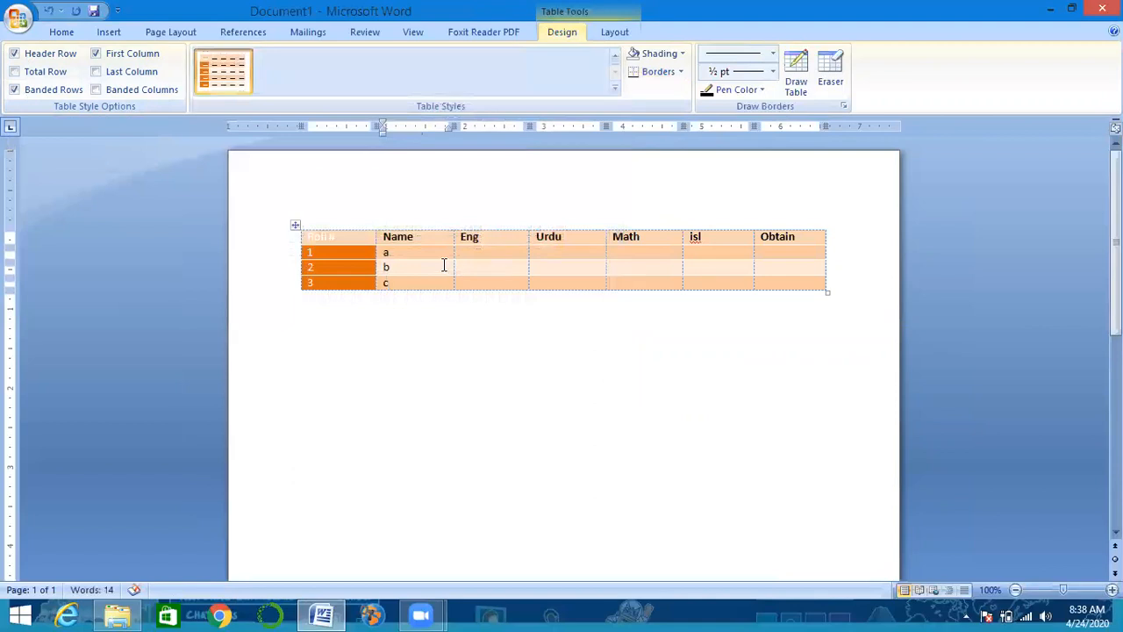
- Toggle the Header Row style option off and on several times to compare the header formatting, leaving it on
left_click(316, 236)
left_click(37, 56)
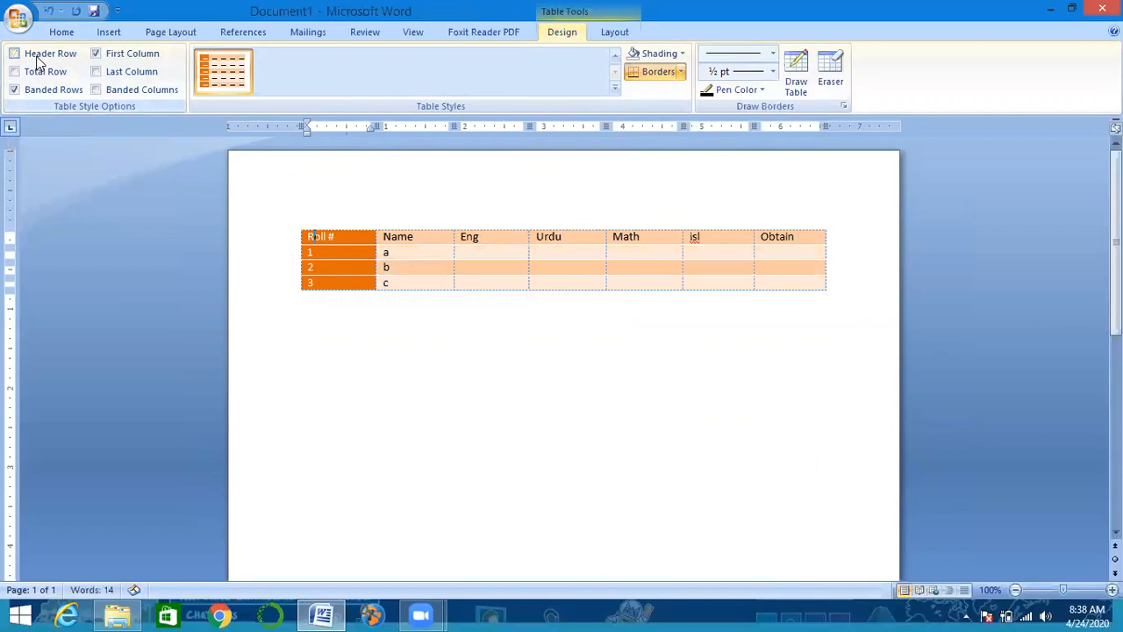
left_click(37, 58)
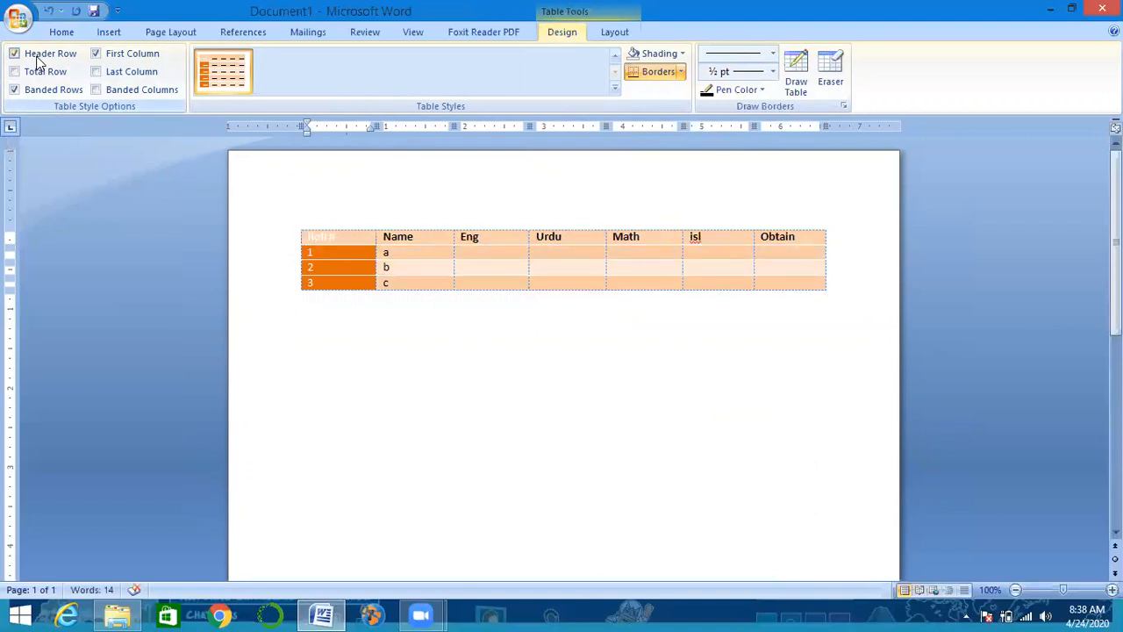
left_click(37, 58)
left_click(37, 58)
left_click(36, 58)
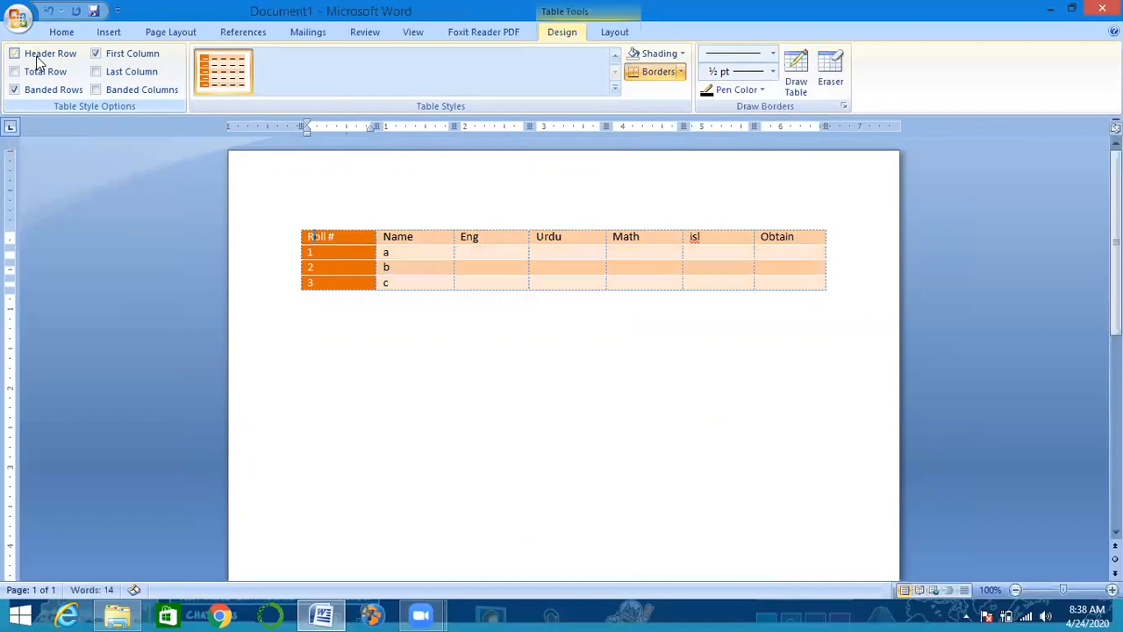
left_click(37, 57)
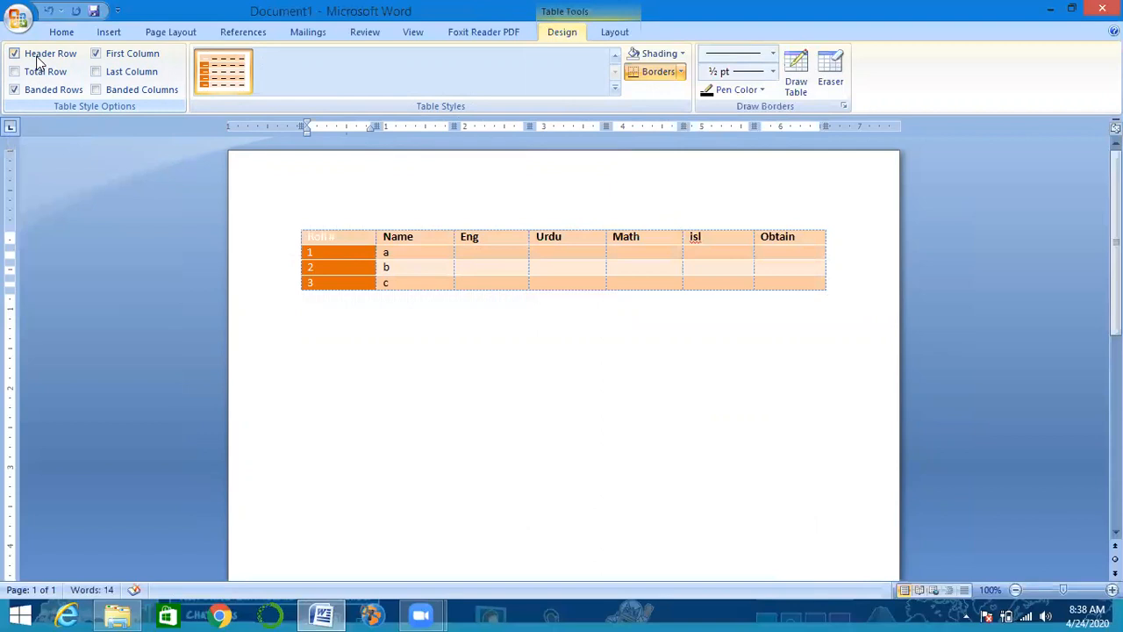
left_click(37, 58)
left_click(37, 58)
- Toggle the Total Row style option on and off twice, and turn off Banded Rows
left_click(25, 74)
left_click(24, 75)
left_click(24, 75)
left_click(24, 75)
left_click(14, 90)
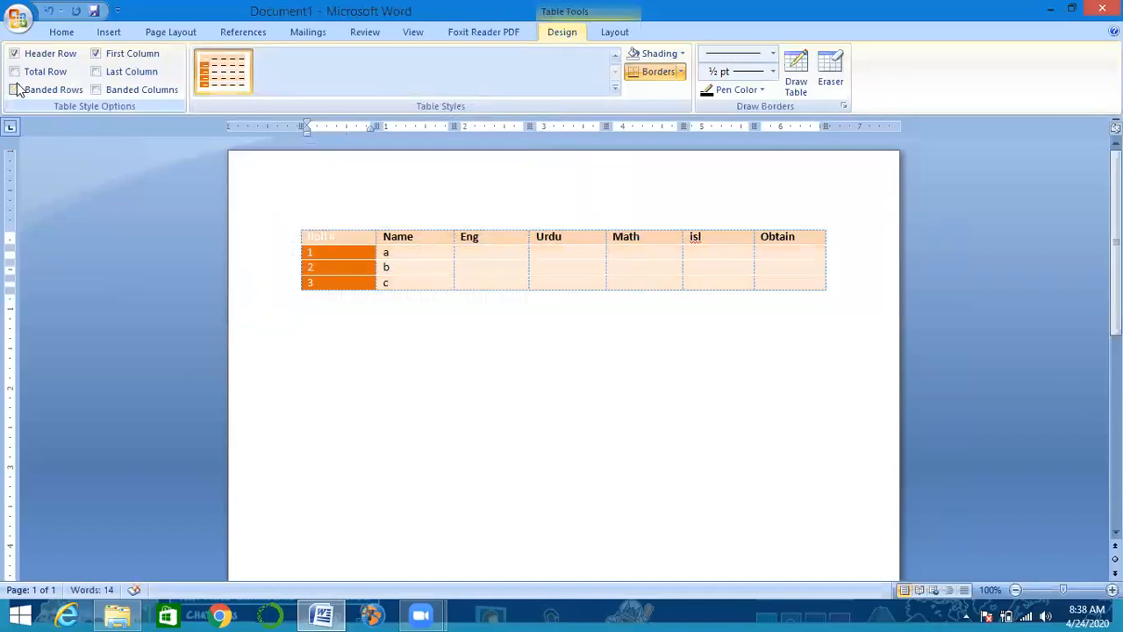
- Toggle First Column off and on, and enable Last Column, Banded Columns, Total Row and Banded Rows
left_click(96, 55)
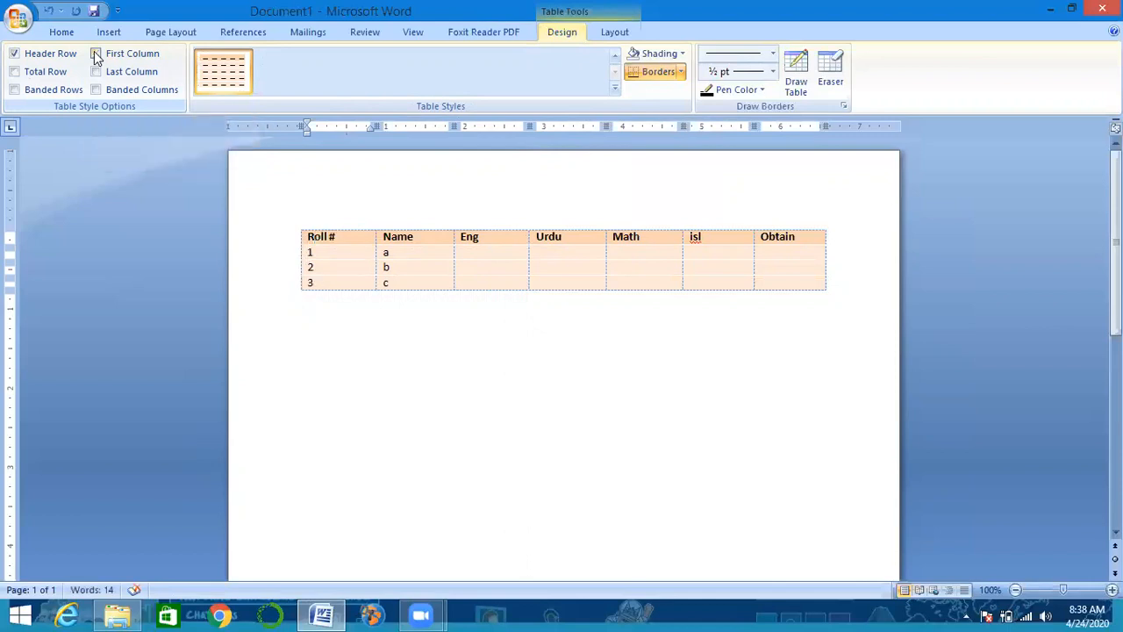
left_click(96, 54)
left_click(97, 72)
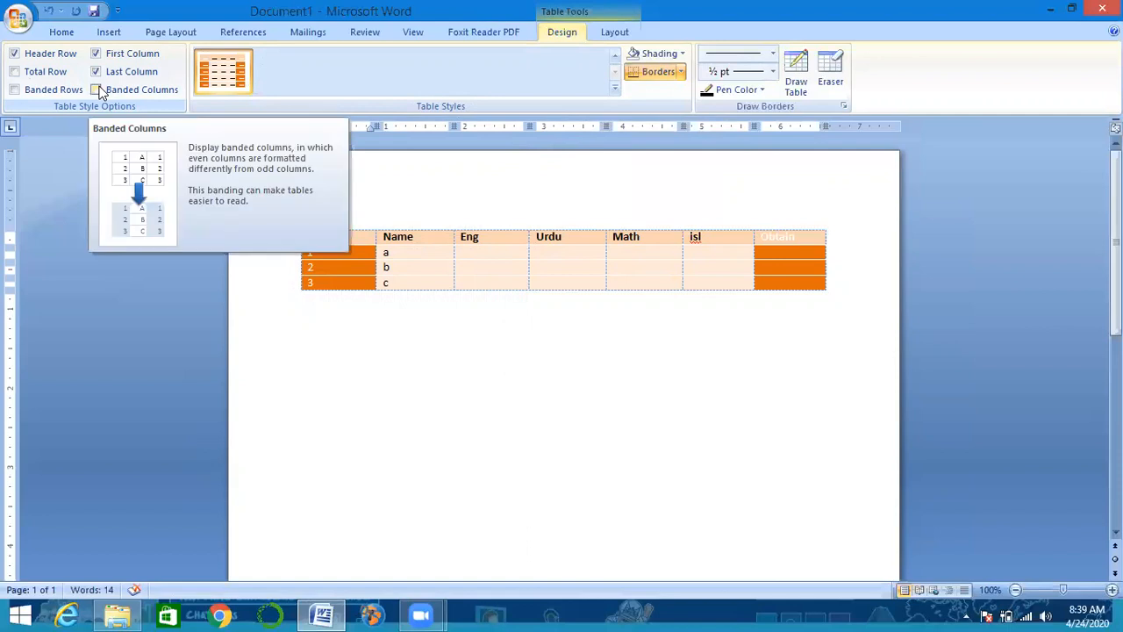
left_click(96, 90)
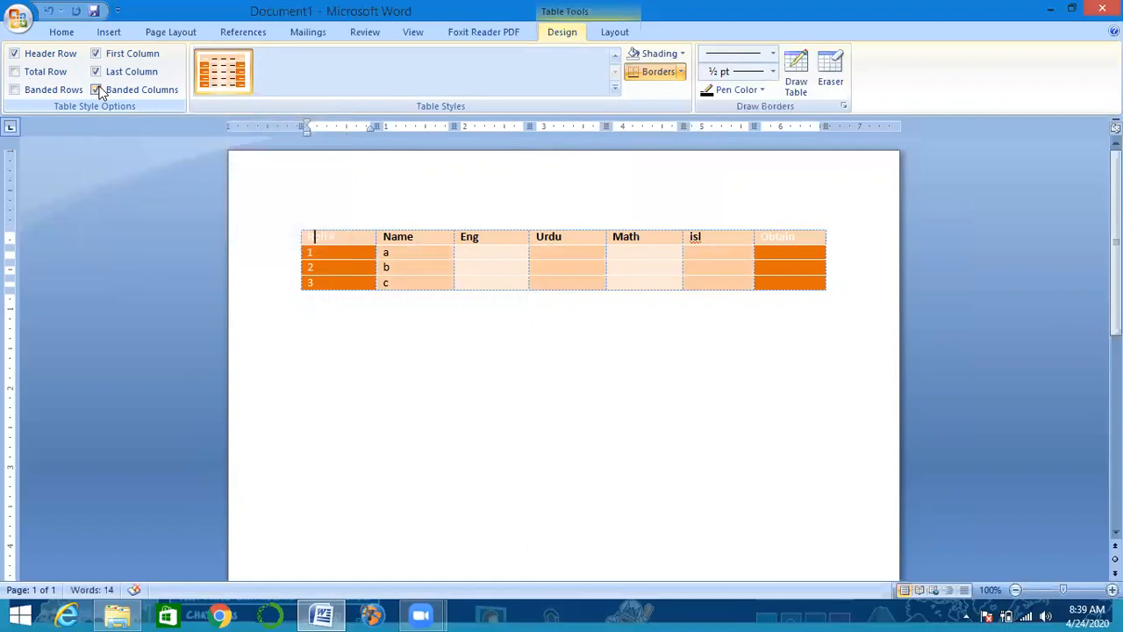
left_click(15, 72)
left_click(15, 89)
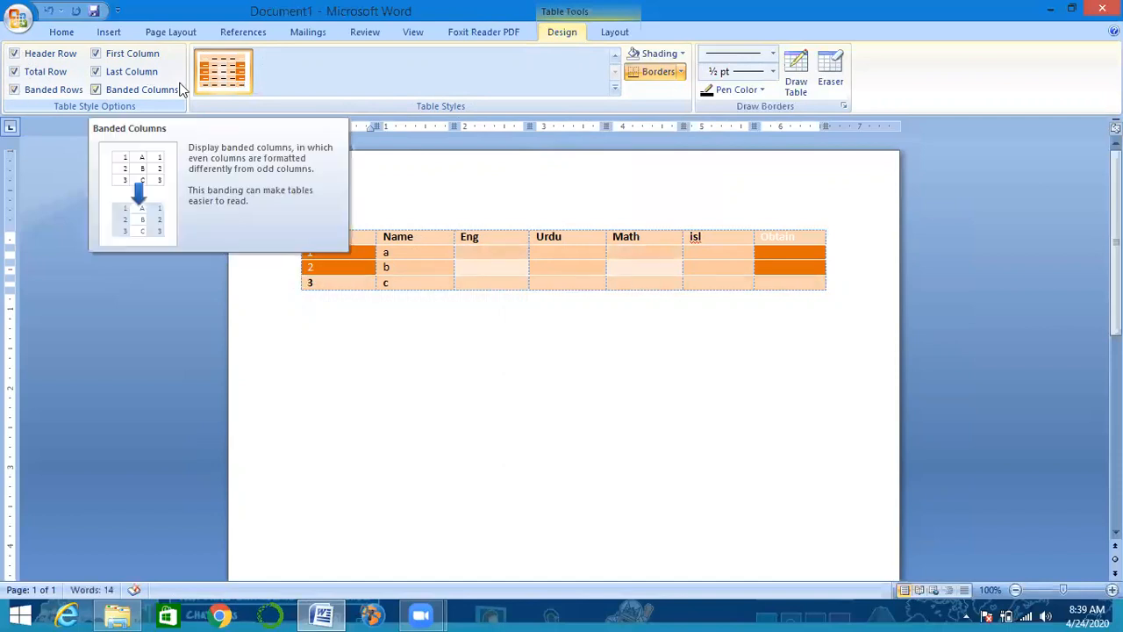
- Apply the dark purple built-in table style with a black header row
left_click(616, 88)
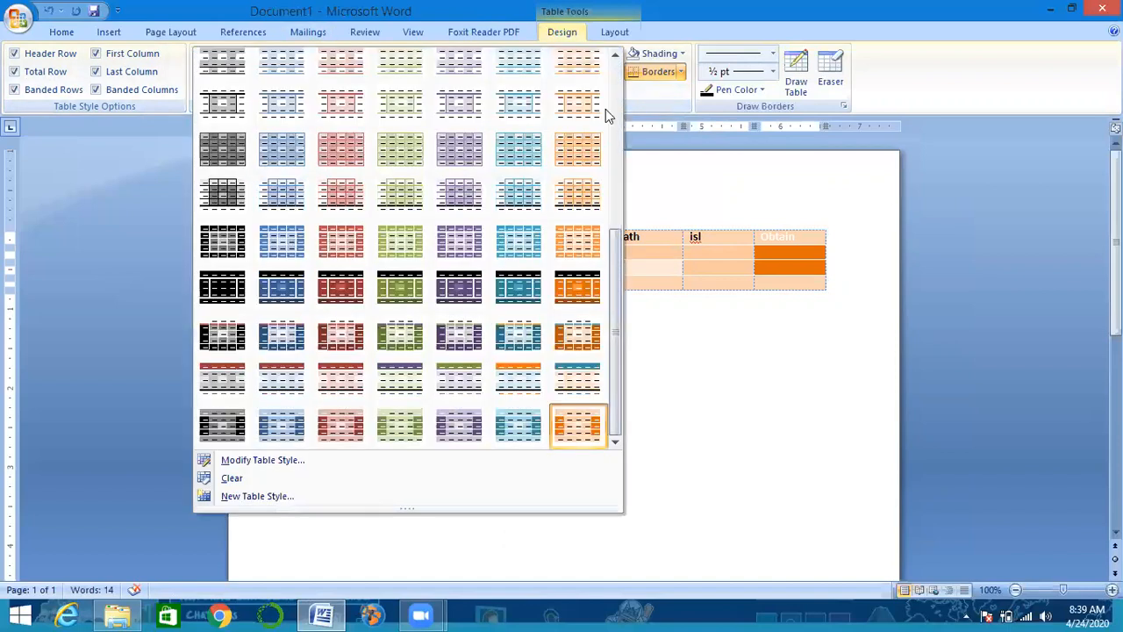
left_click(448, 291)
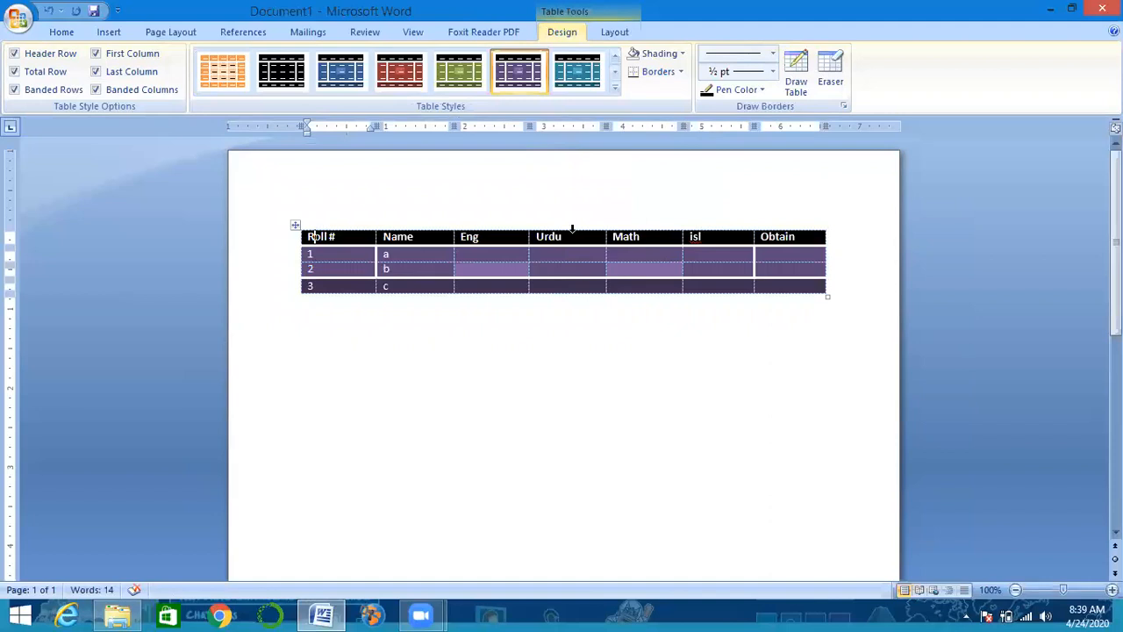
- Undo all table style and style option changes back to the plain black-and-white grid
key("ctrl+z")
key("ctrl+z")
key("ctrl+z")
key("ctrl+z")
key("ctrl+z")
key("ctrl+z")
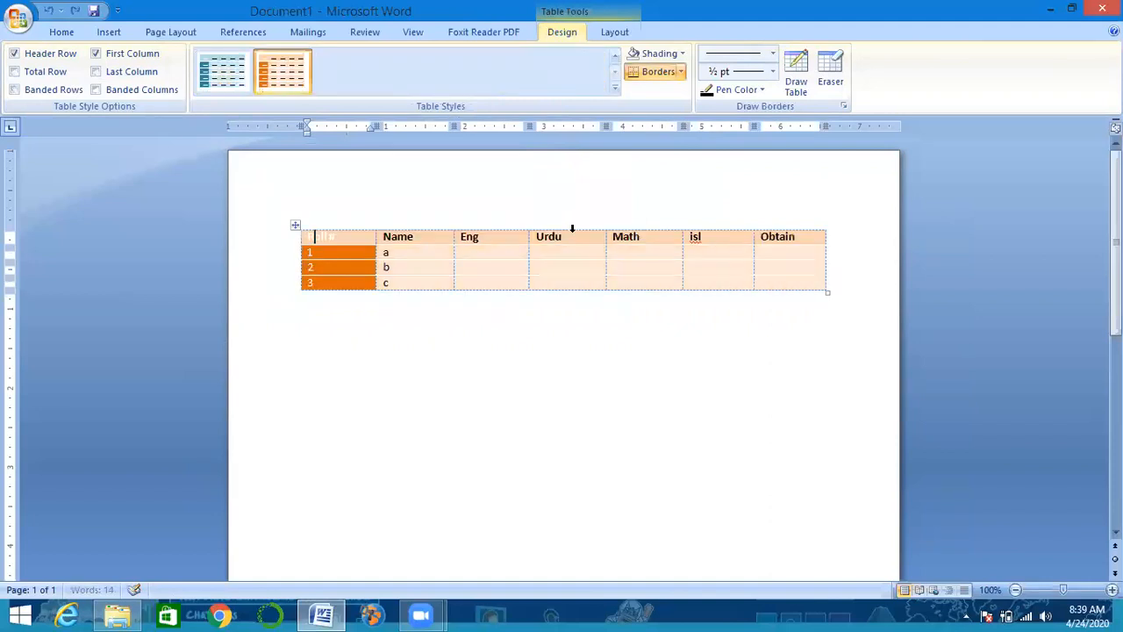
key("ctrl+z")
key("ctrl+z")
key("ctrl+z")
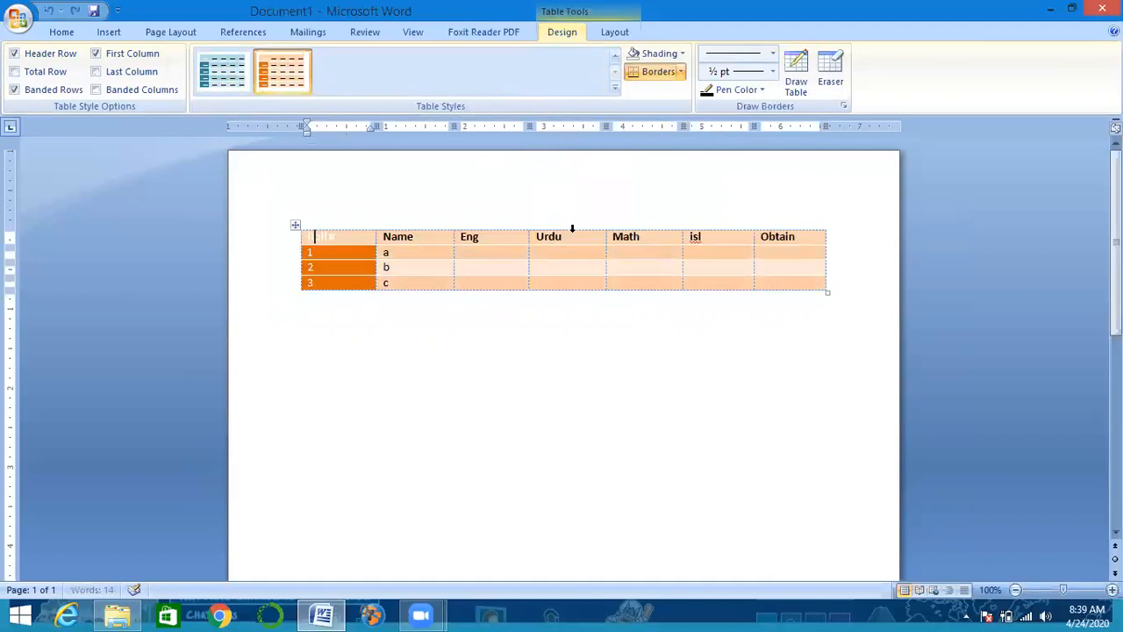
key("ctrl+z")
key("ctrl+z")
key("ctrl+z")
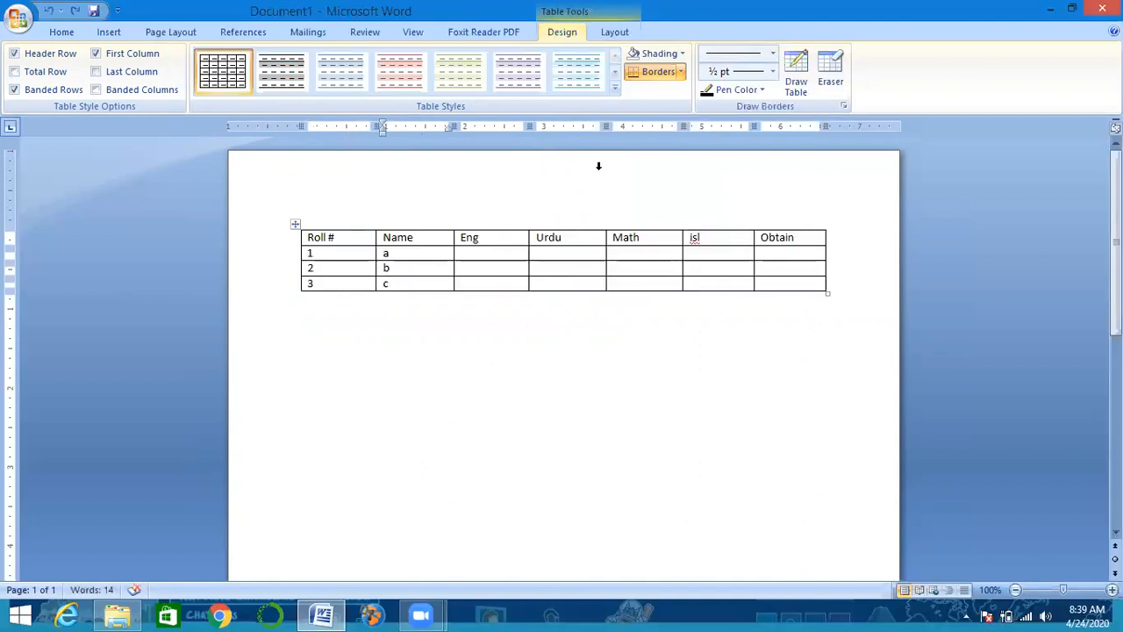
- Try the grey and red banded table styles, and reapply the plain grid style
left_click(291, 78)
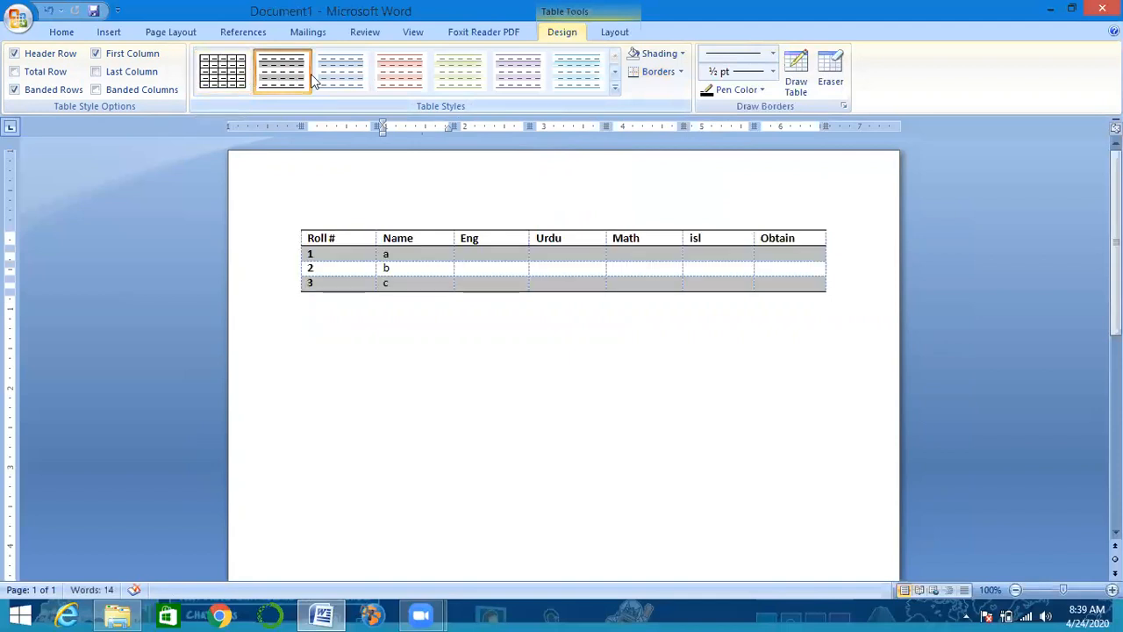
left_click(390, 79)
left_click(216, 74)
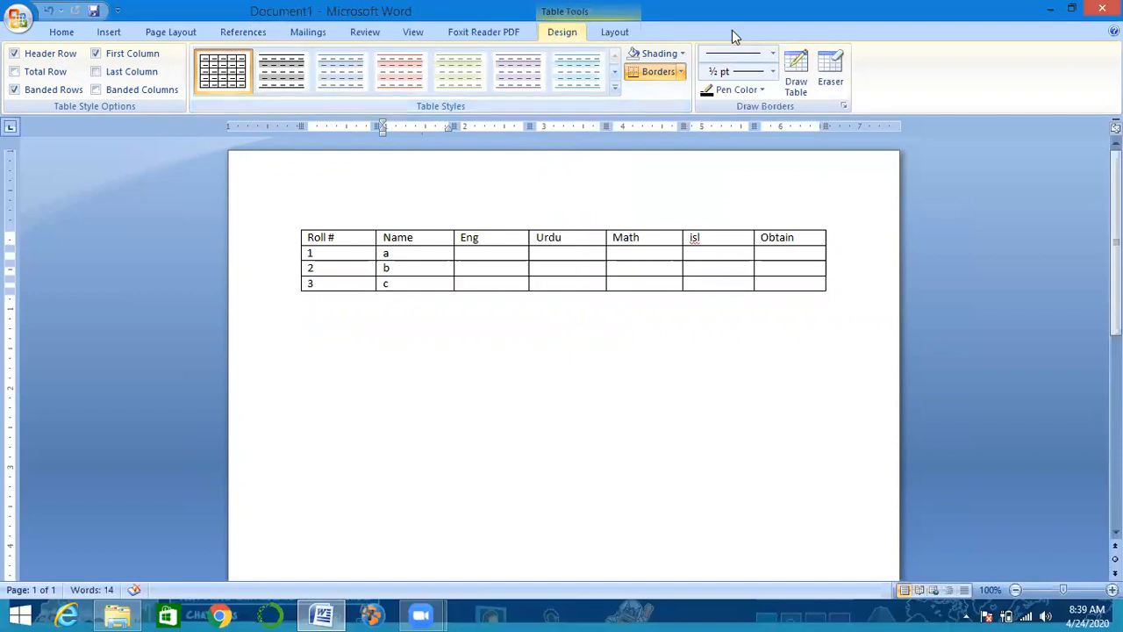
- Shade the whole header row with the standard yellow color
left_click(682, 55)
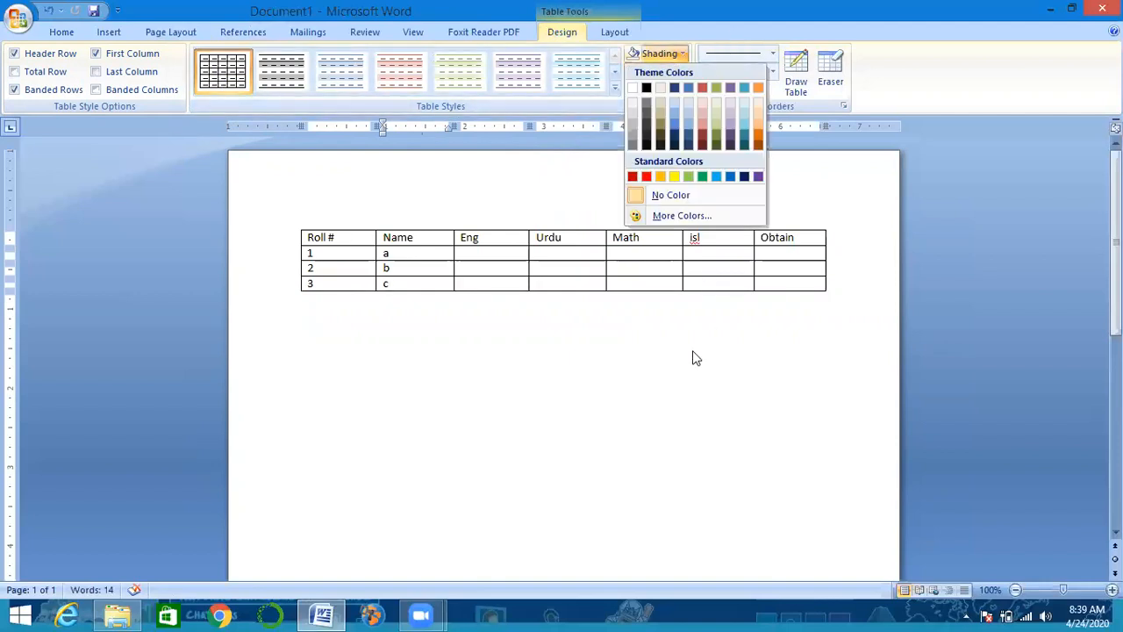
left_click(525, 325)
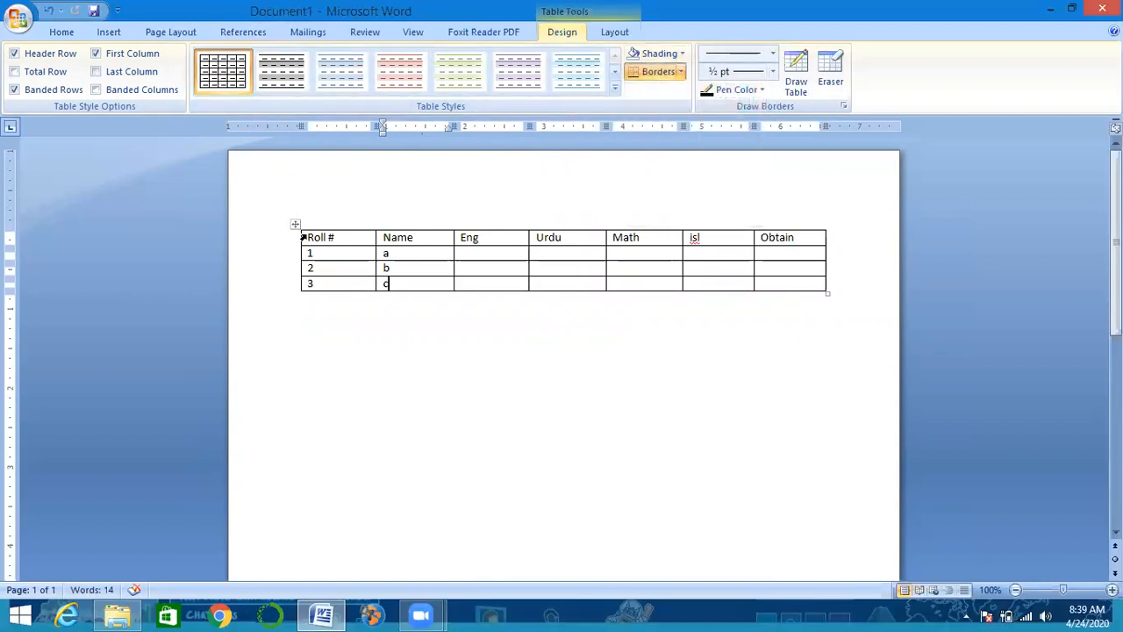
left_click_drag(308, 237, 832, 237)
left_click(683, 55)
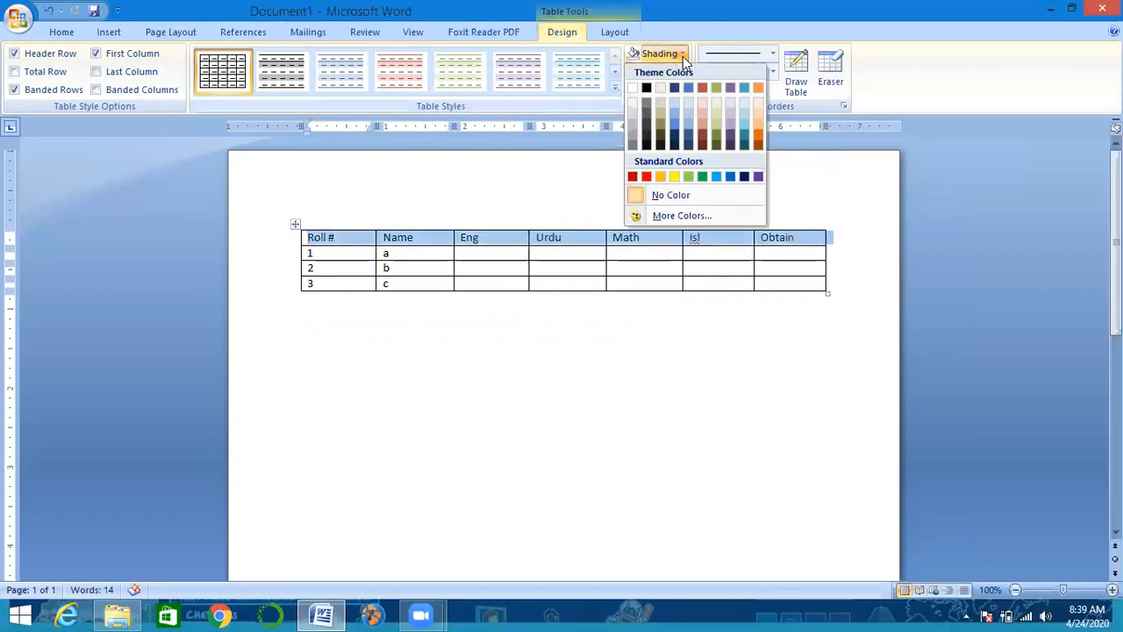
left_click(673, 176)
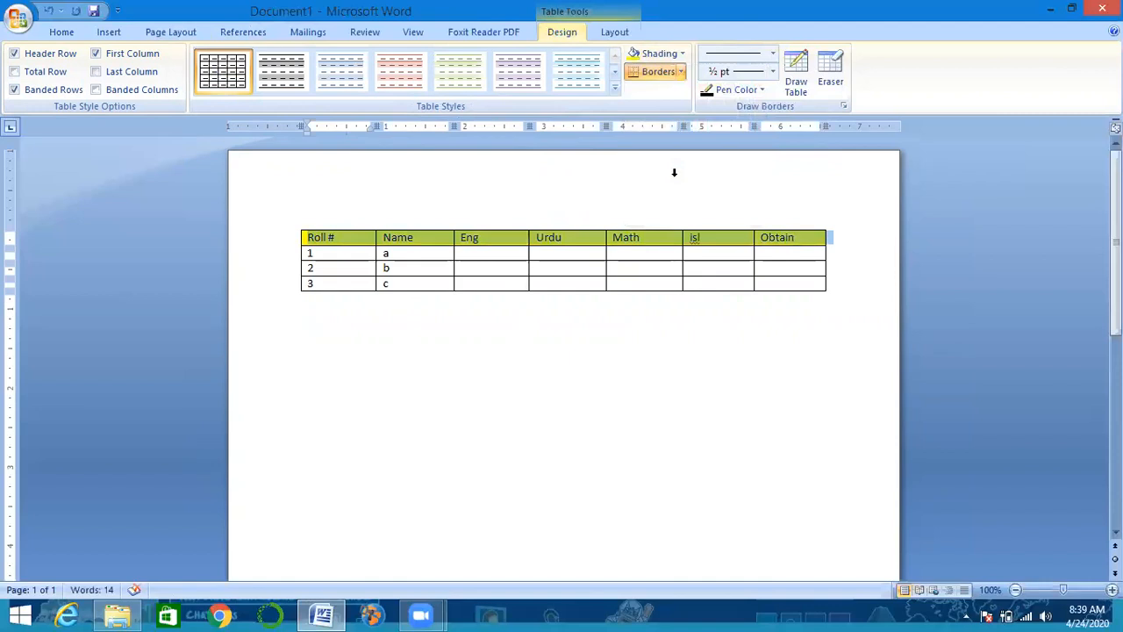
left_click(617, 299)
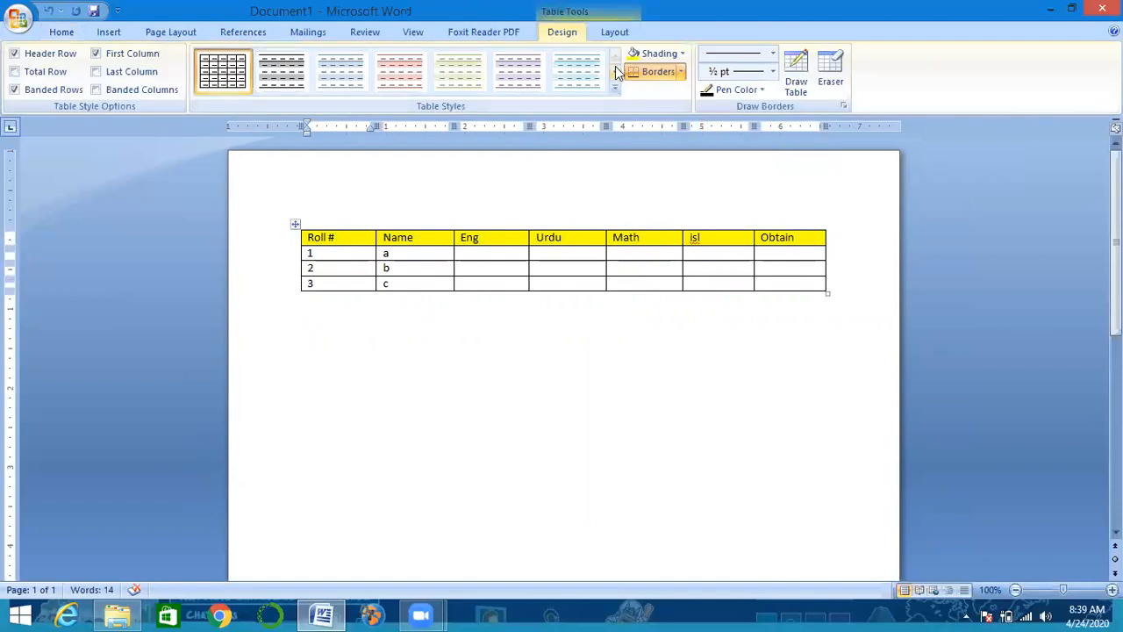
- Remove the shading from the Roll # cell and from the rest of the header row with No Color
left_click(682, 54)
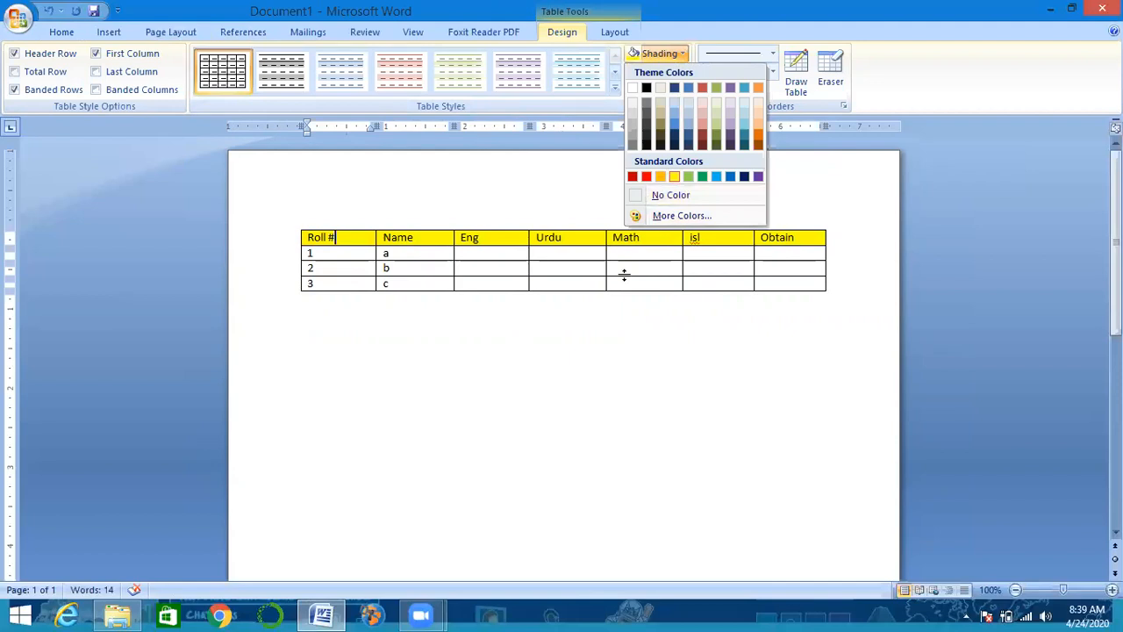
left_click(637, 198)
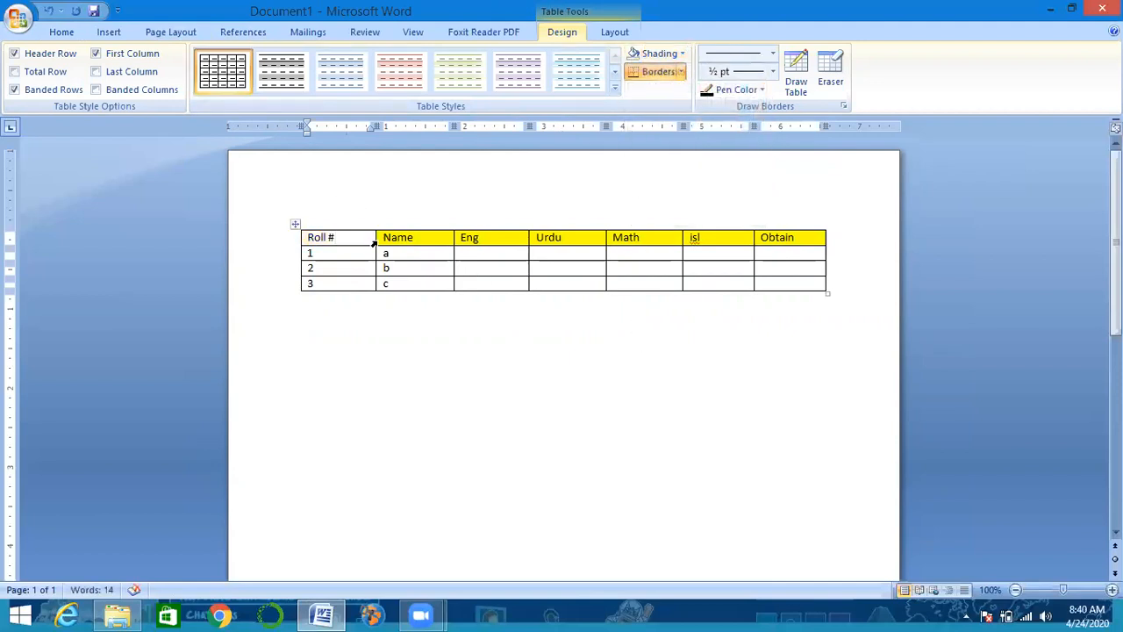
left_click_drag(391, 233, 812, 231)
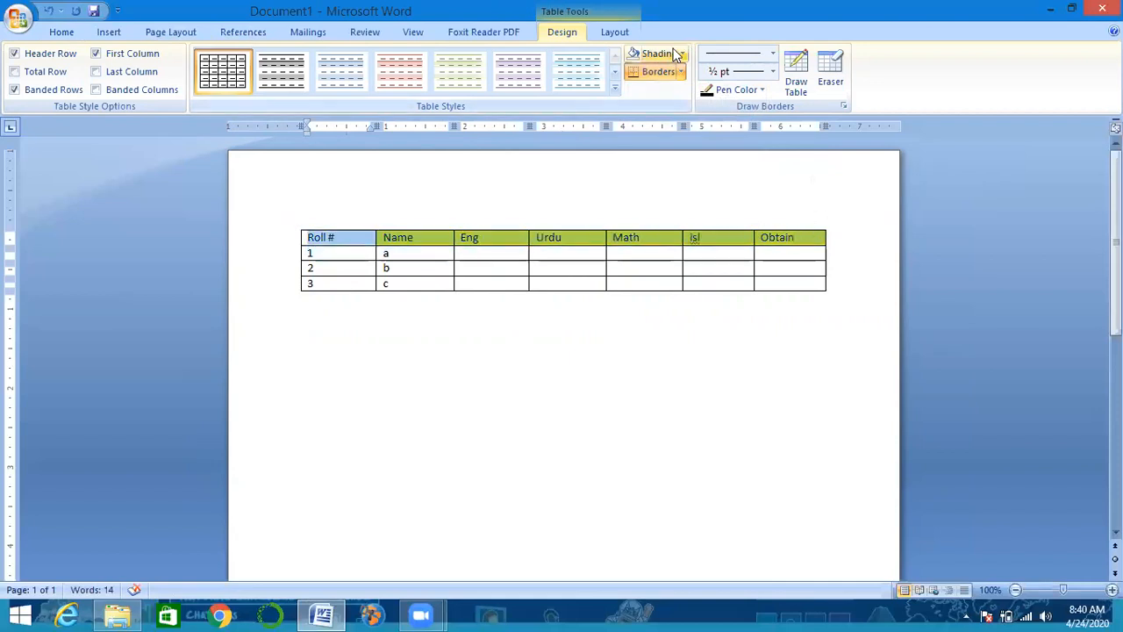
left_click(681, 53)
left_click(658, 197)
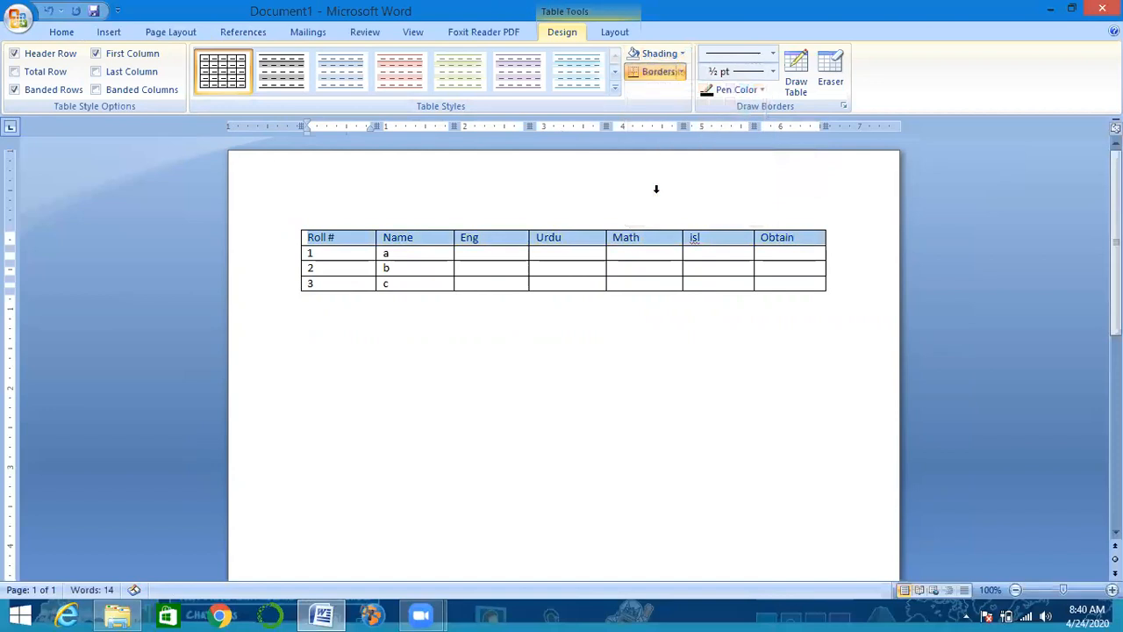
- Try removing the bottom border of the header row, and undo the change
left_click(682, 71)
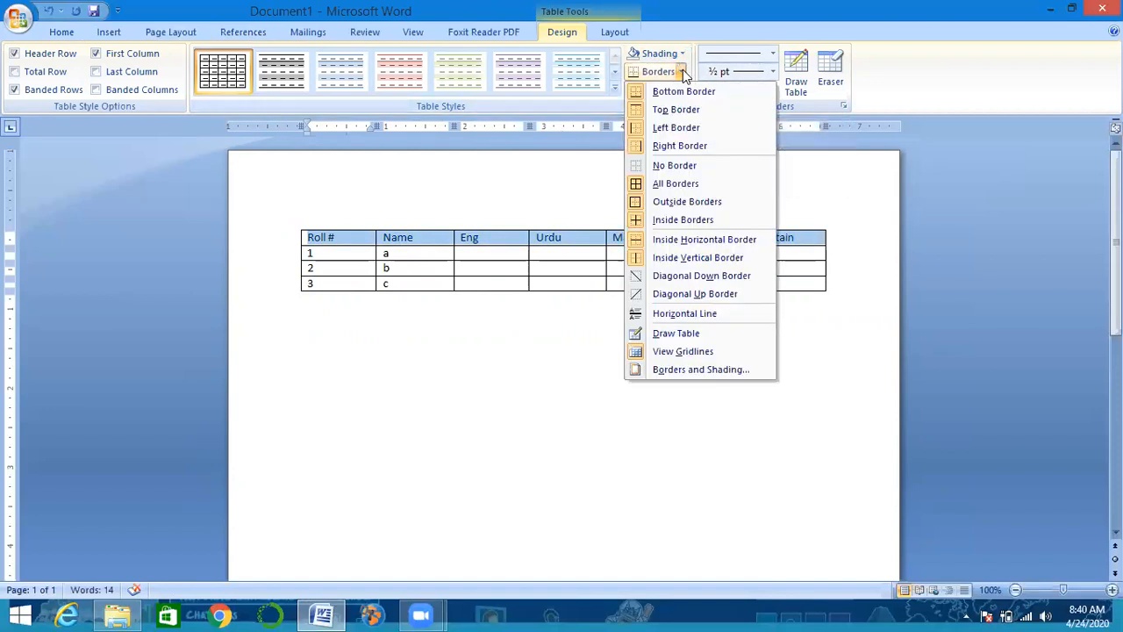
left_click(691, 92)
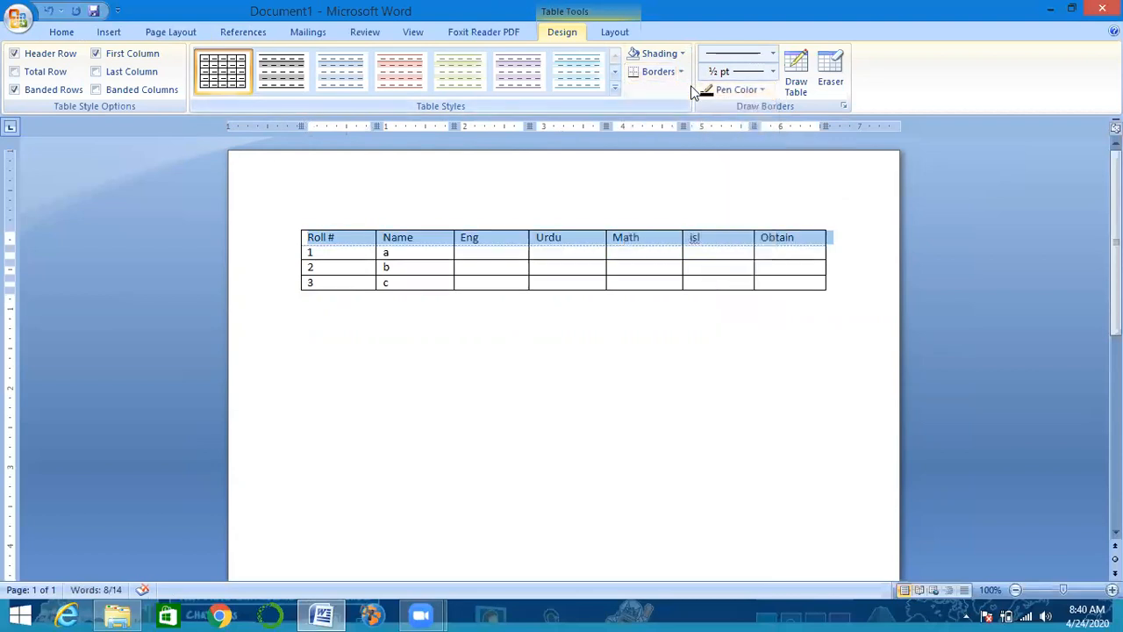
left_click(627, 351)
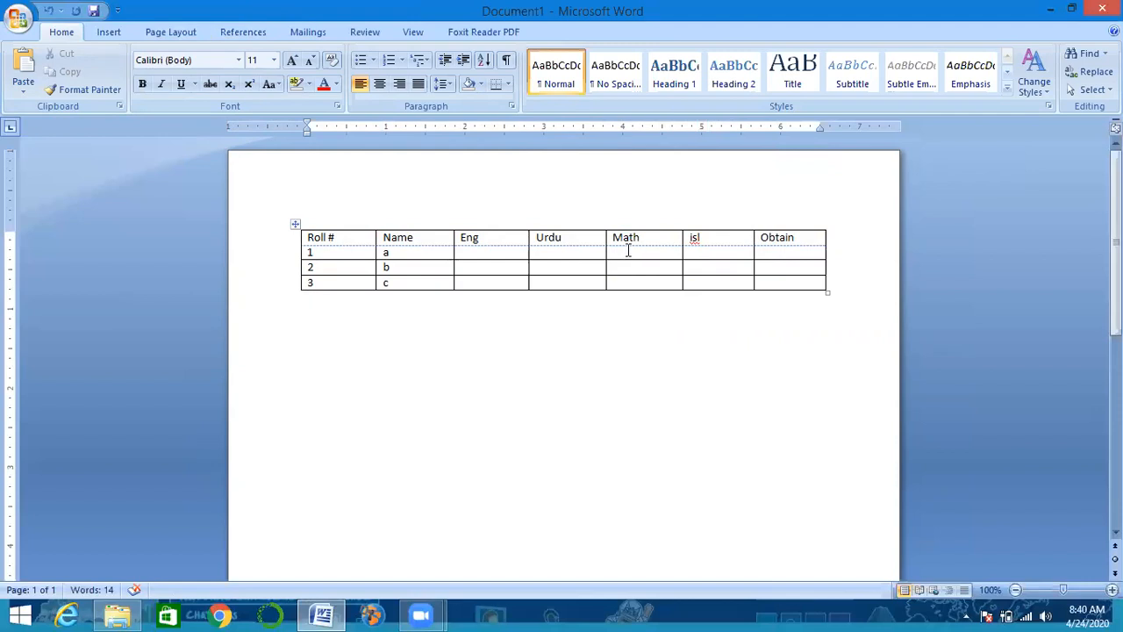
key("ctrl+z")
left_click(341, 310)
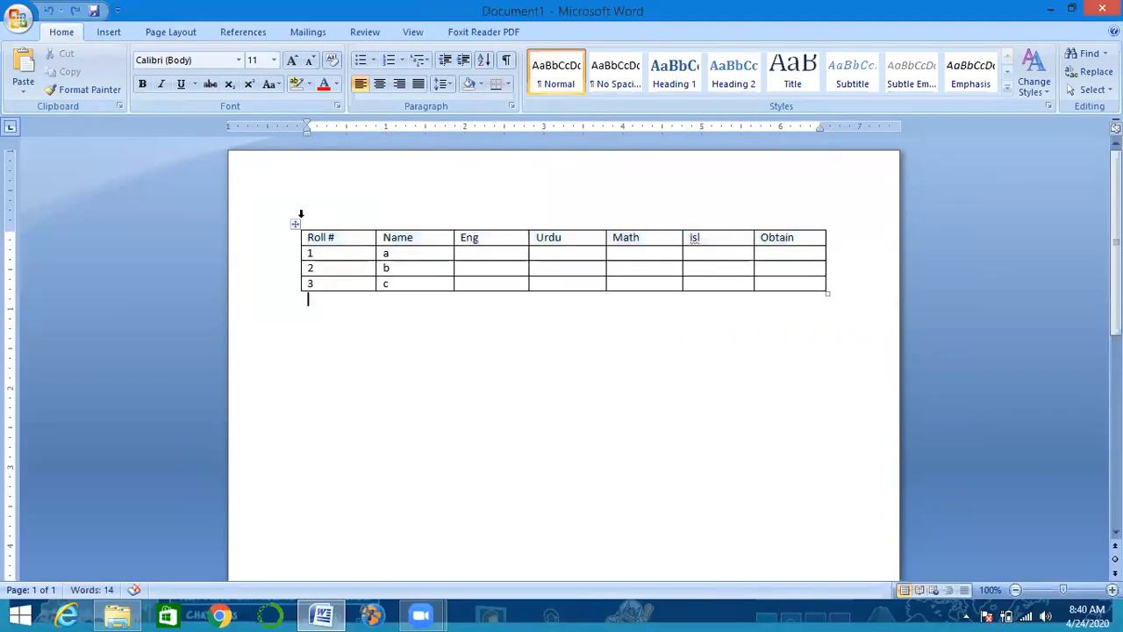
- Select the whole table and apply a thick 3 pt multi-line border style to its bottom and top borders
left_click_drag(309, 237, 823, 283)
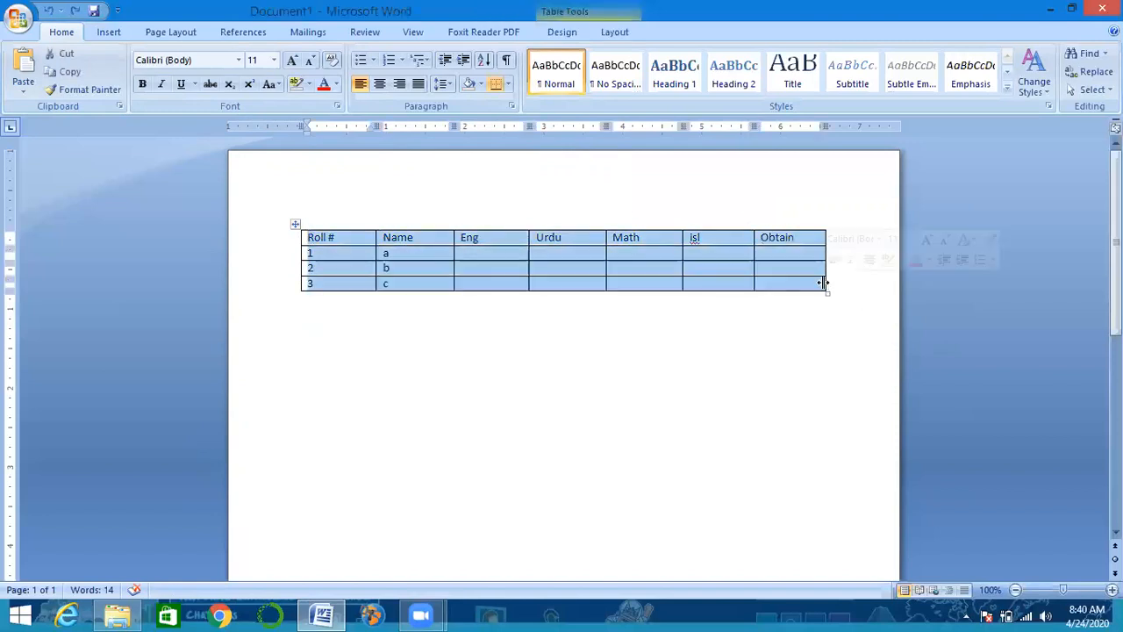
left_click(566, 33)
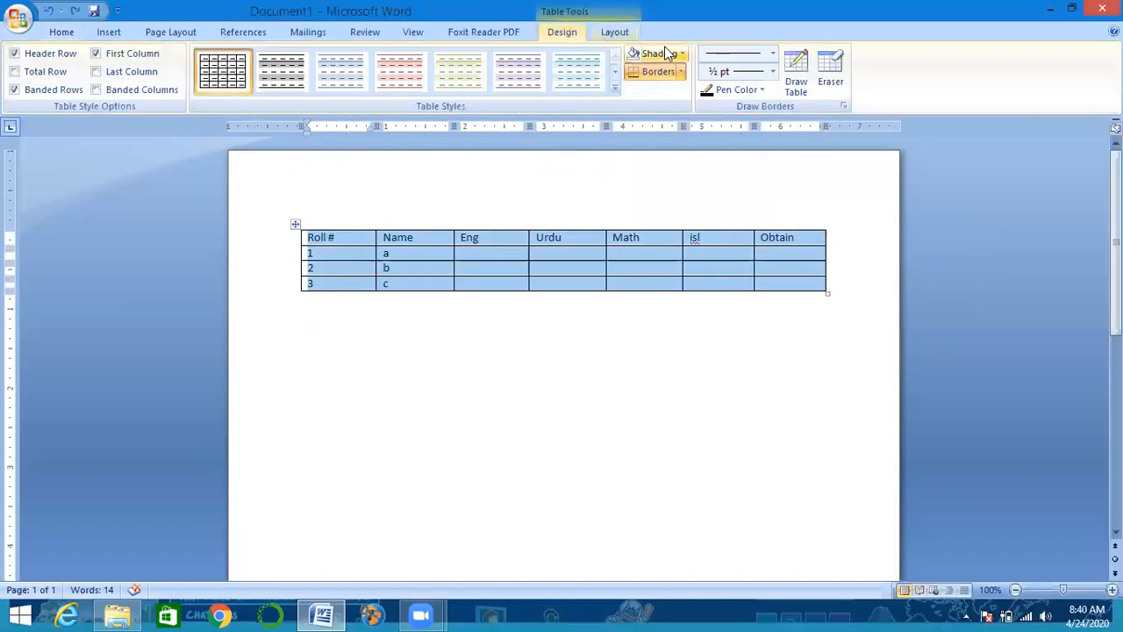
left_click(774, 54)
left_click(759, 264)
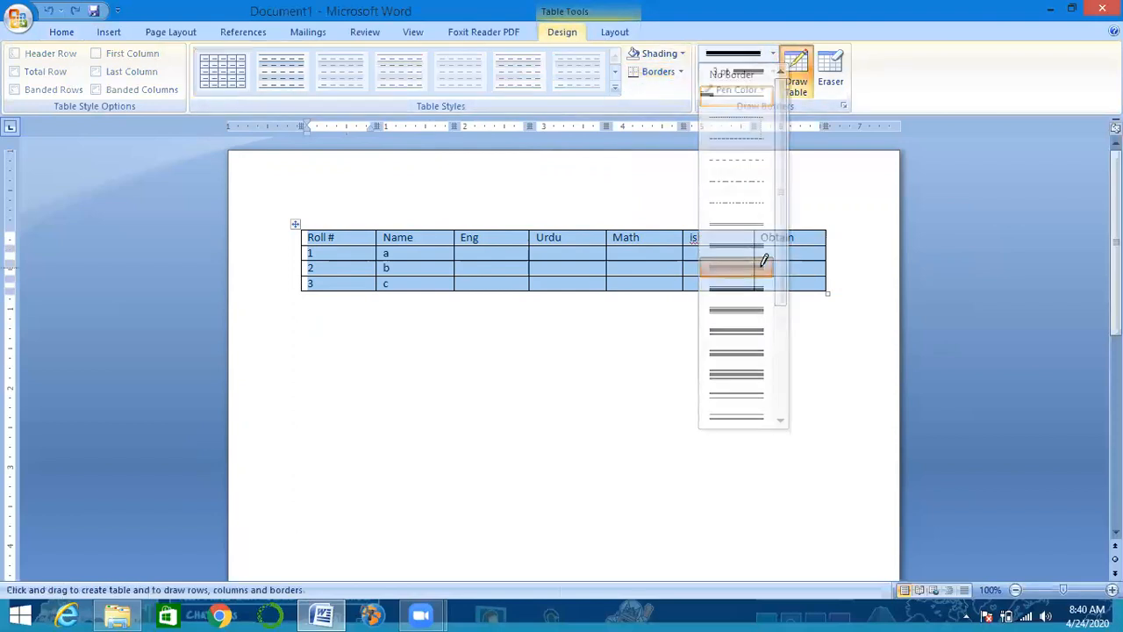
left_click(660, 72)
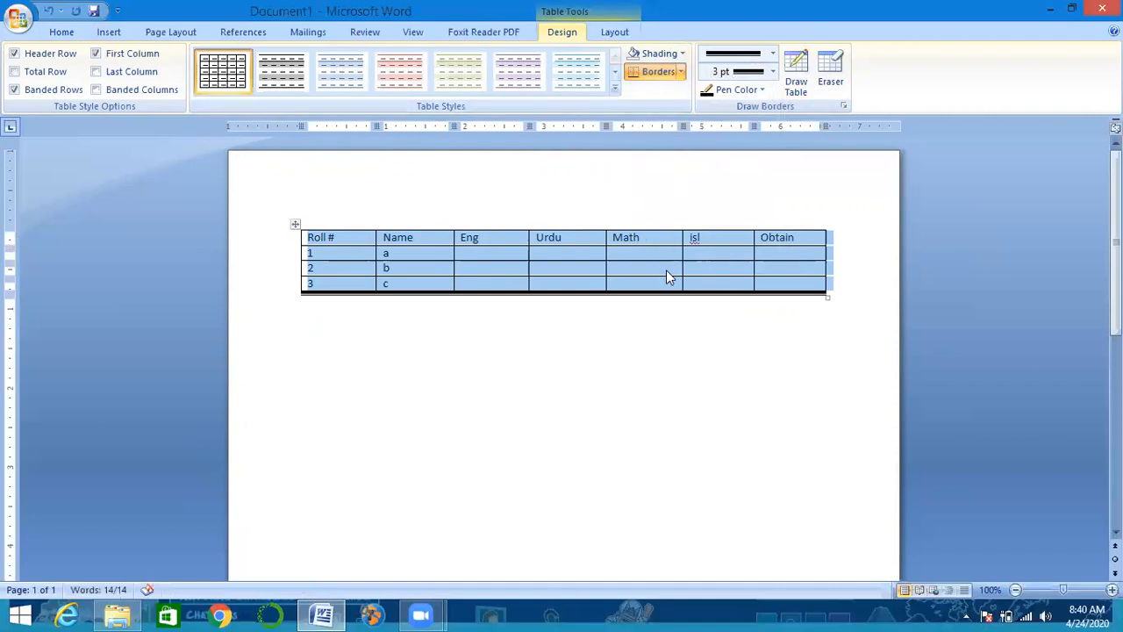
left_click(681, 72)
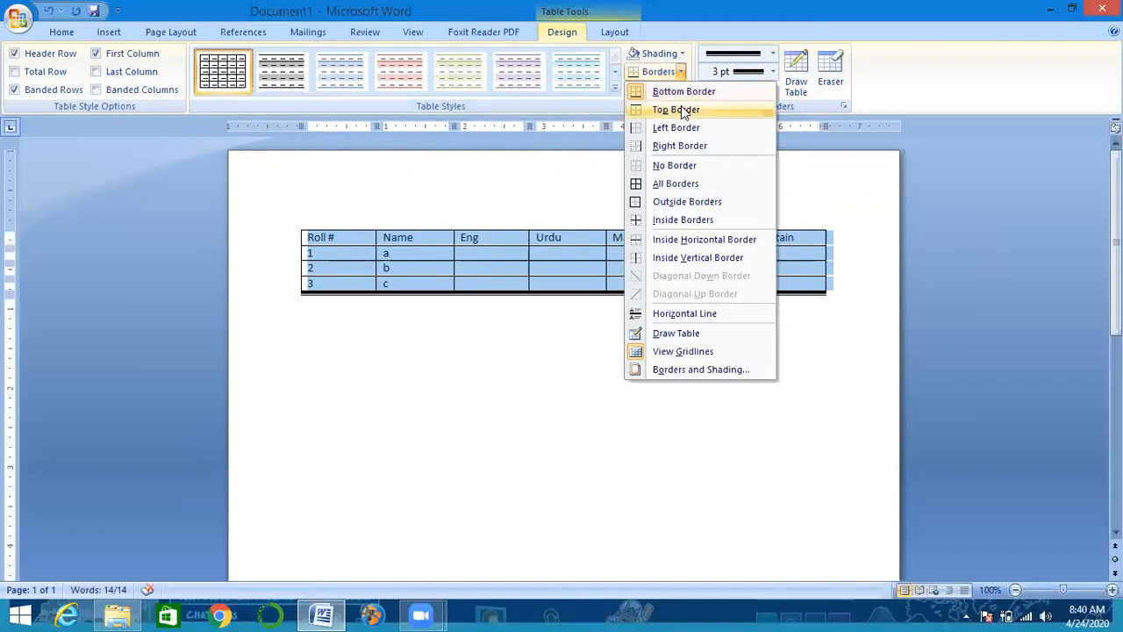
left_click(681, 108)
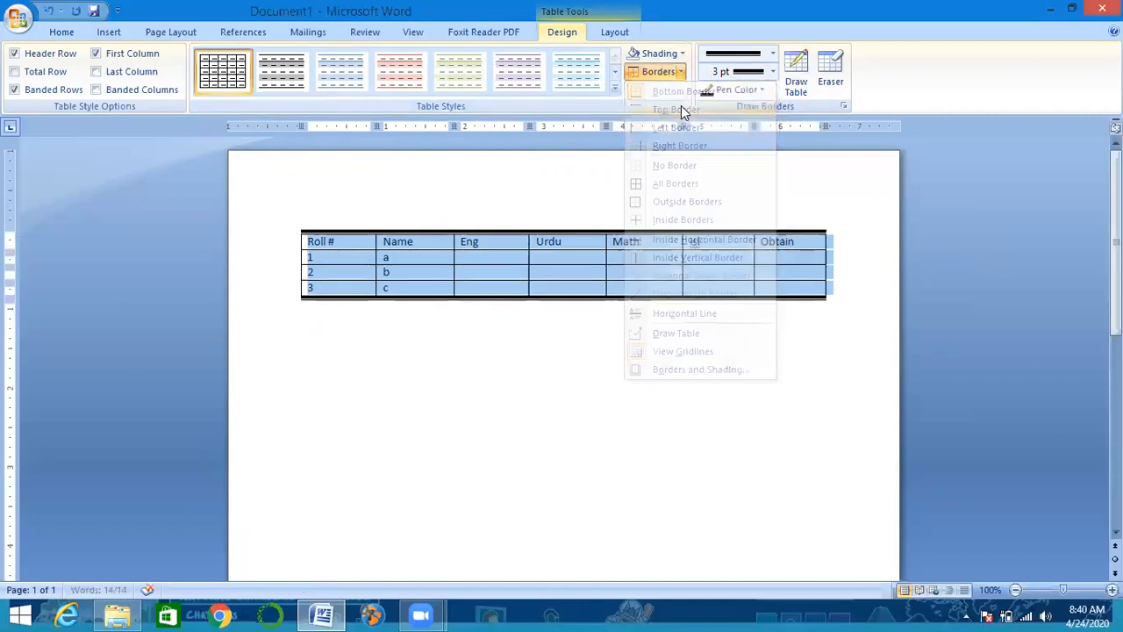
- Choose a ½ pt dash-dot line style and apply it to all borders of the table
left_click(772, 55)
left_click(745, 178)
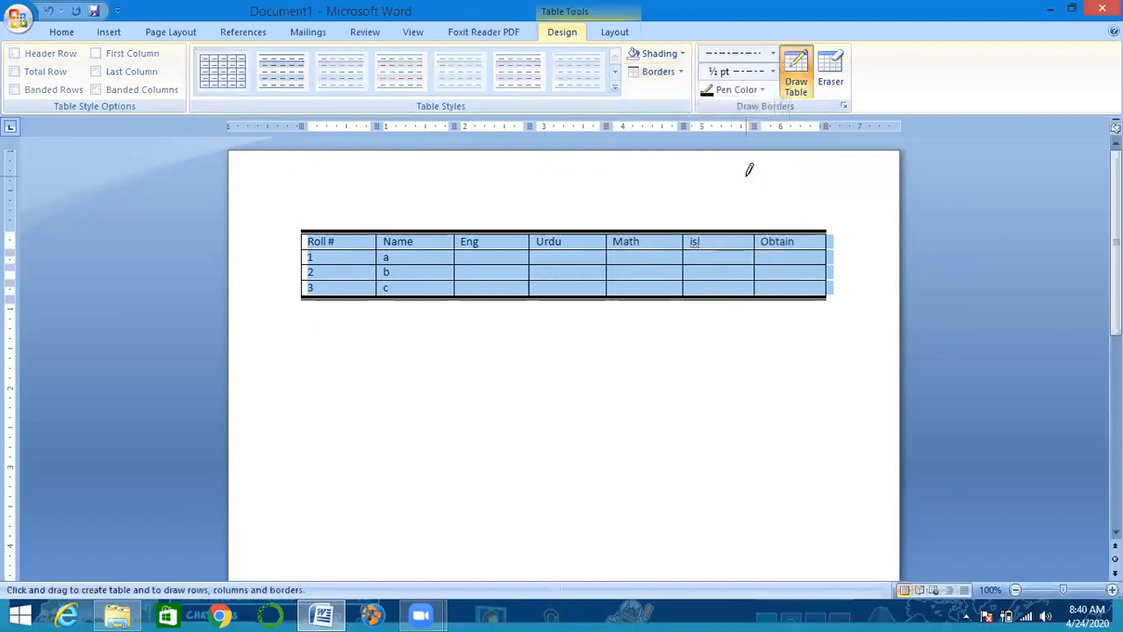
left_click(682, 53)
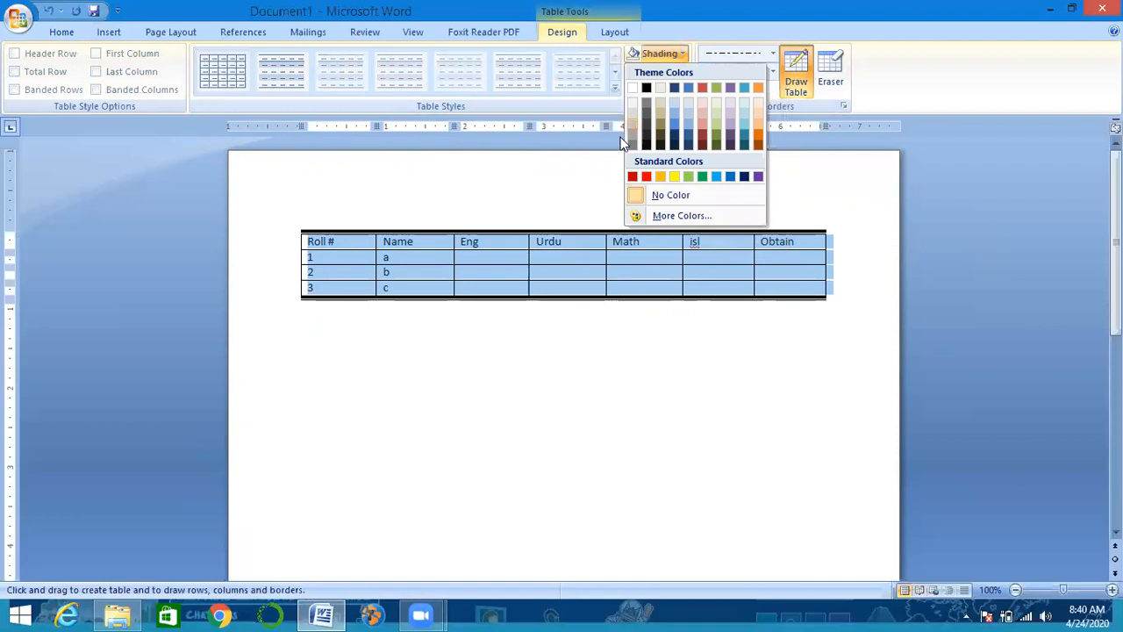
key("Escape")
left_click(681, 71)
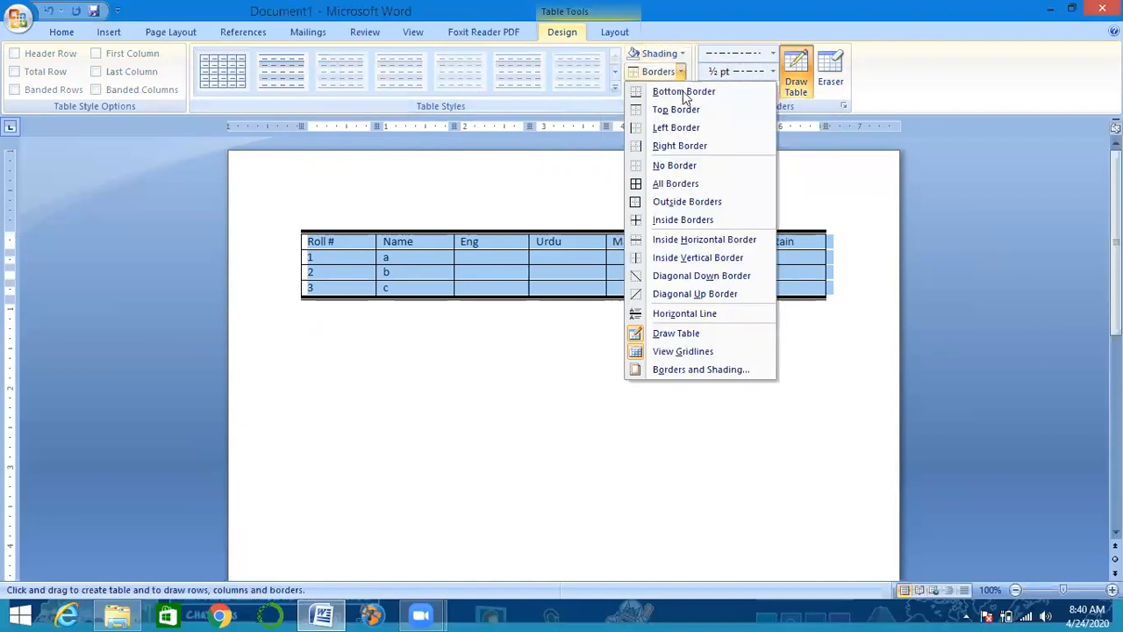
left_click(681, 185)
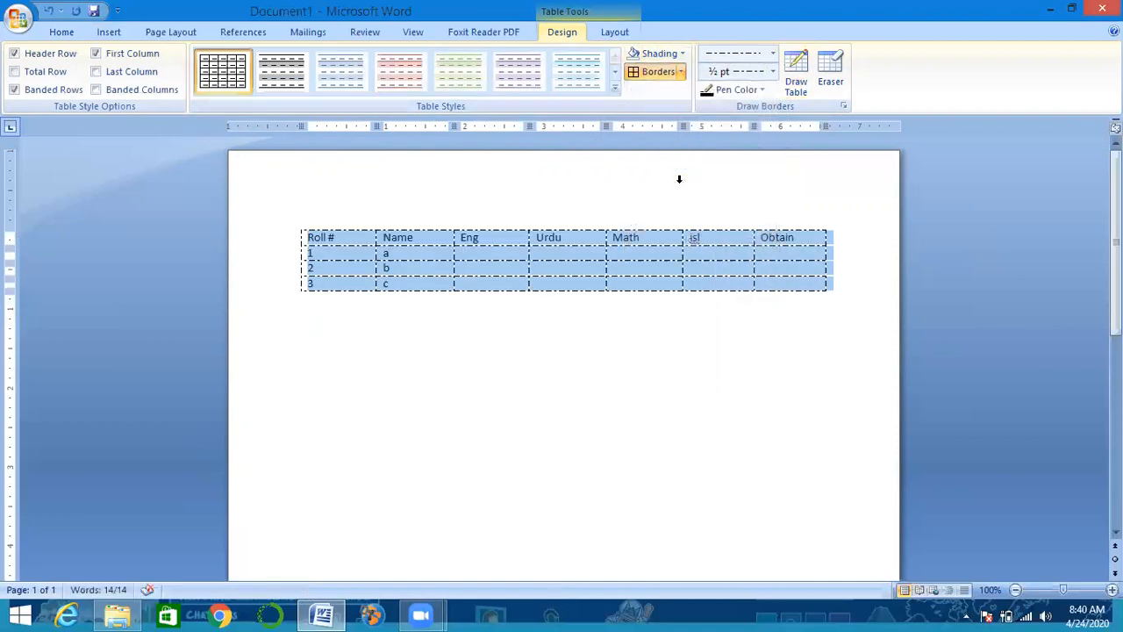
- Switch back to the solid ½ pt line and apply it to the table's left border, and to all its borders
left_click(773, 54)
left_click(742, 97)
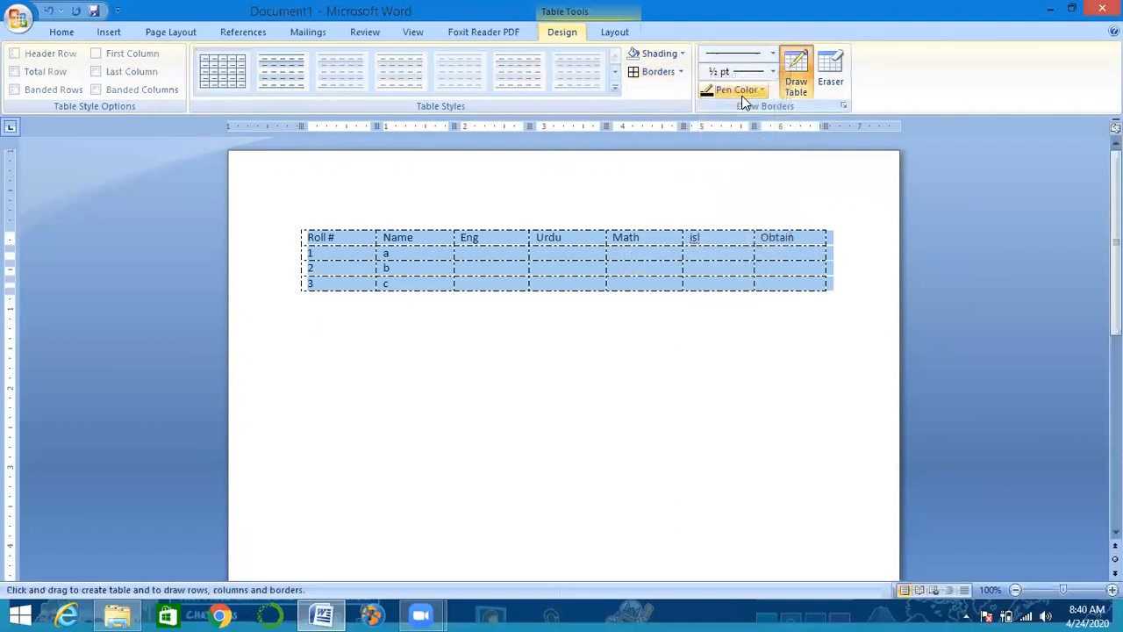
left_click(682, 72)
left_click(664, 130)
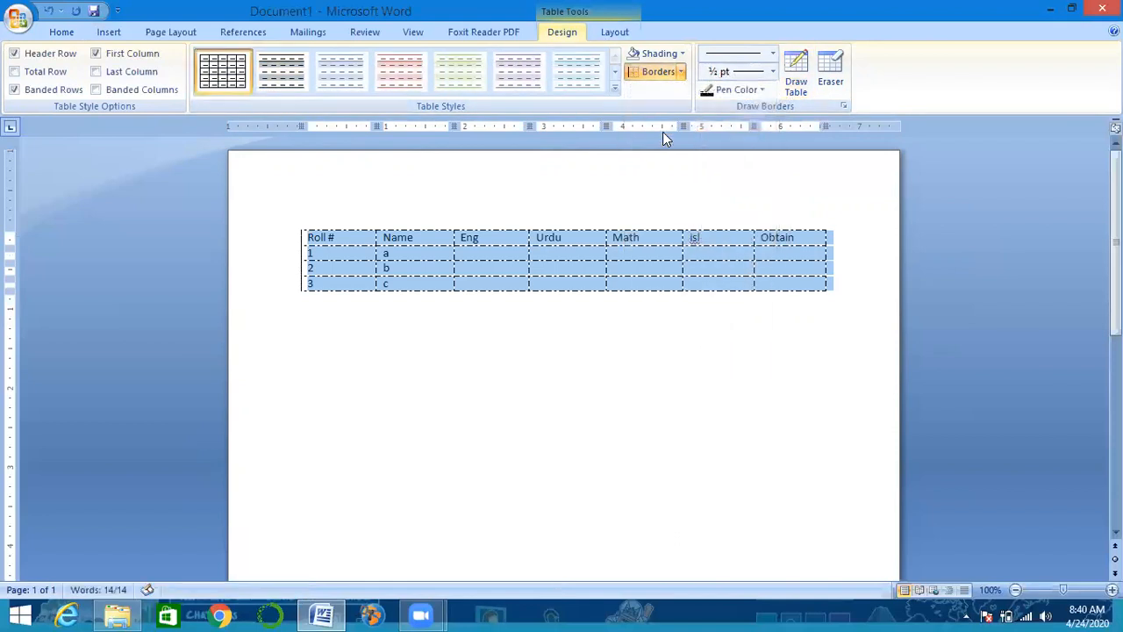
left_click(683, 74)
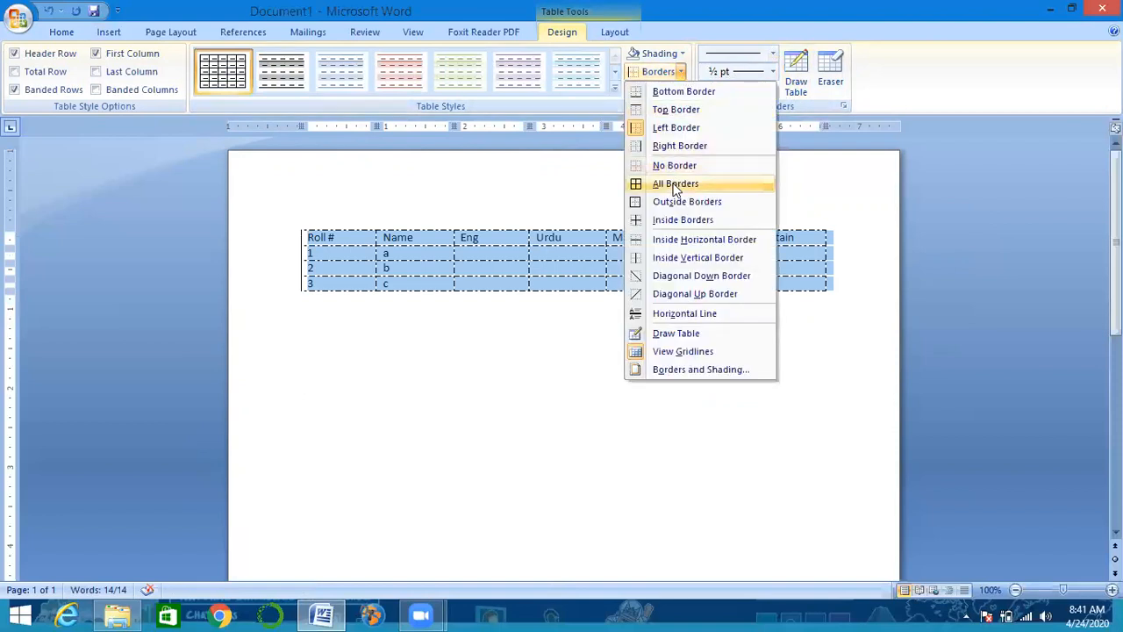
left_click(674, 184)
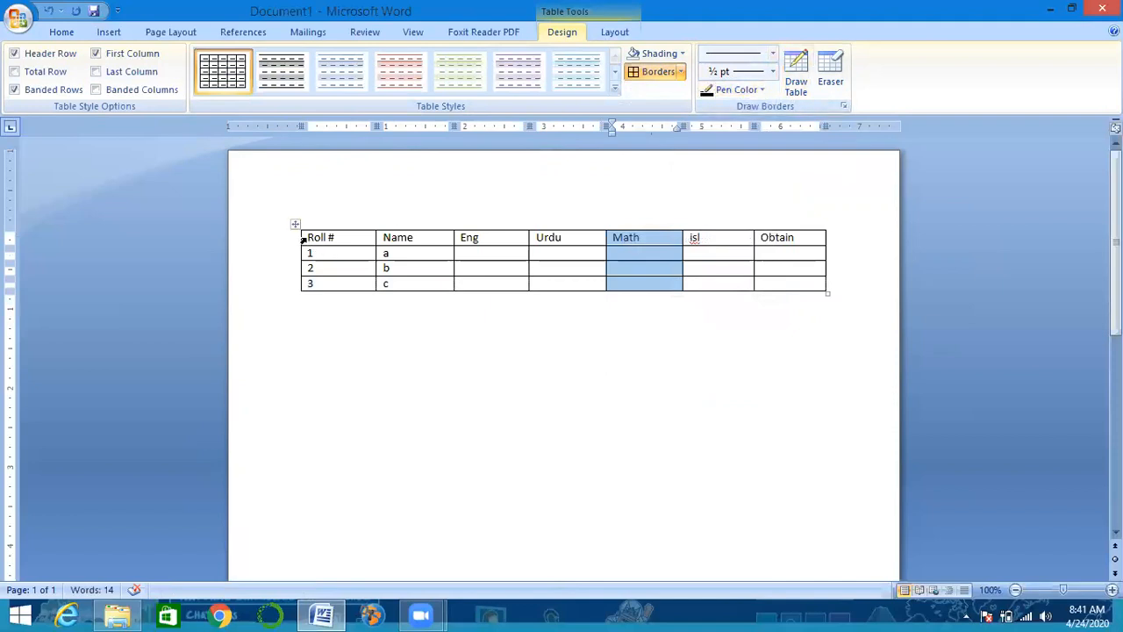
- Set the line weight to 1 ½ pt and apply it to the outside borders of the whole table
left_click_drag(309, 237, 847, 321)
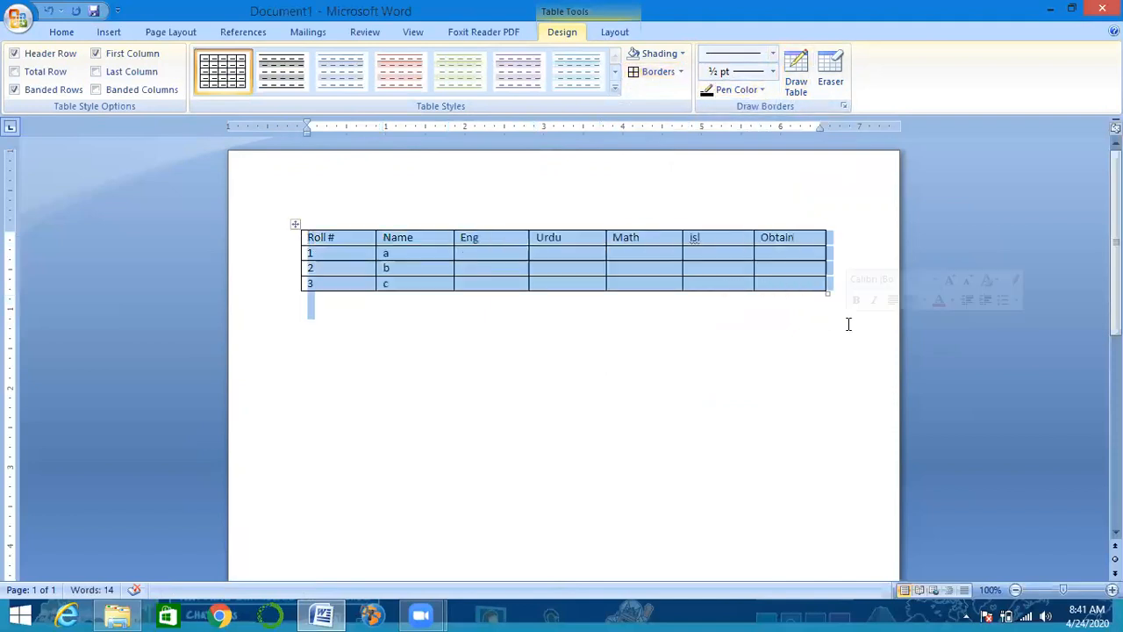
left_click(772, 72)
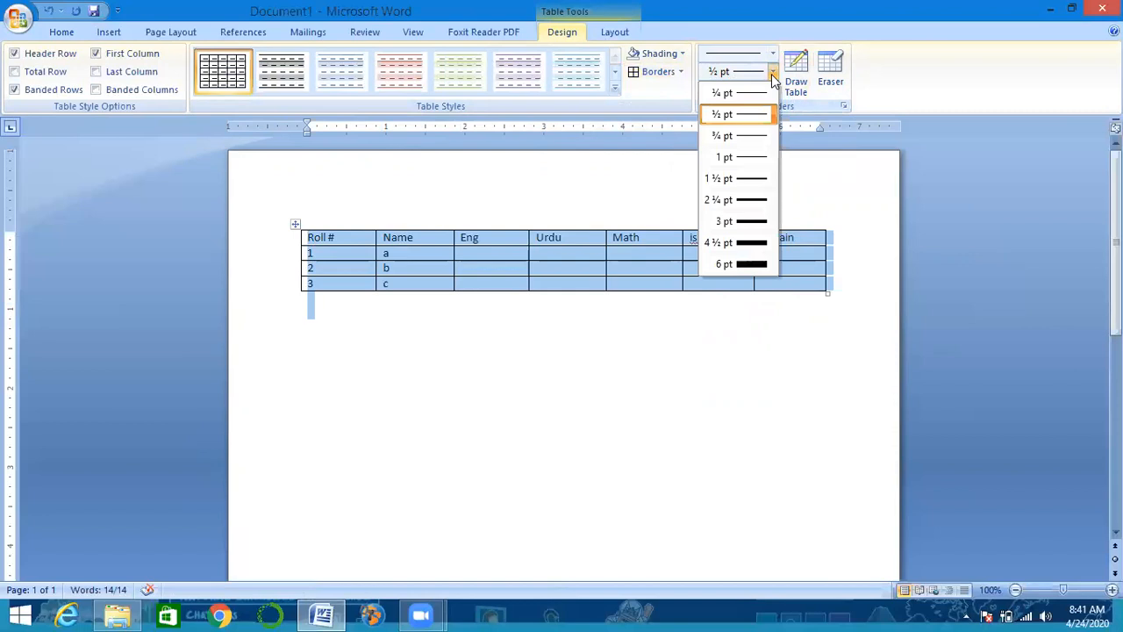
left_click(742, 186)
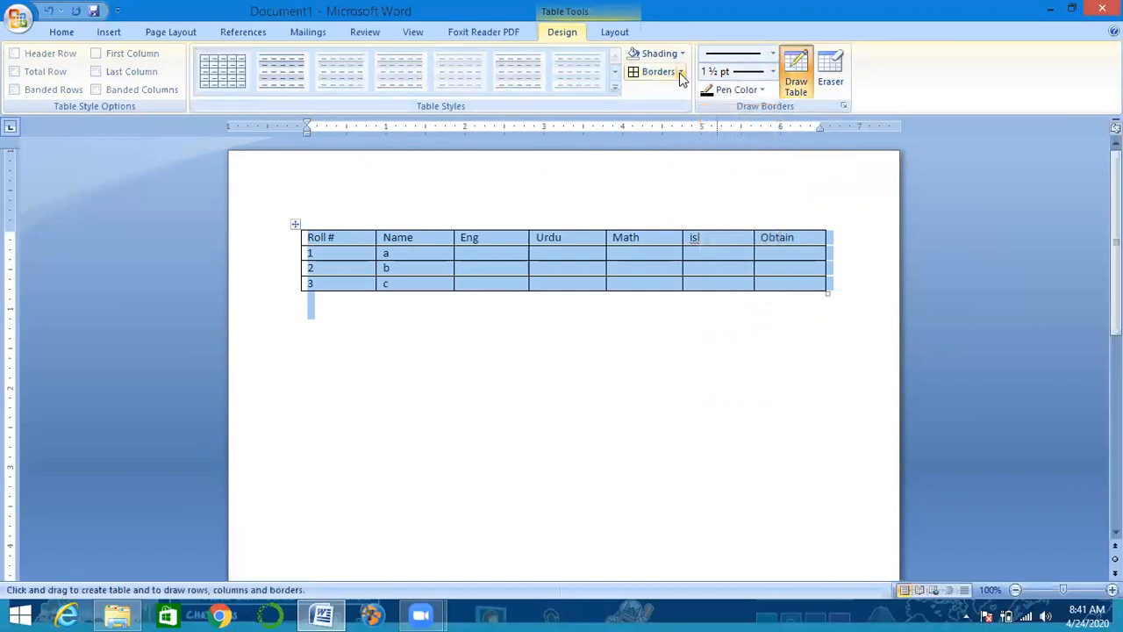
left_click(680, 72)
left_click(677, 203)
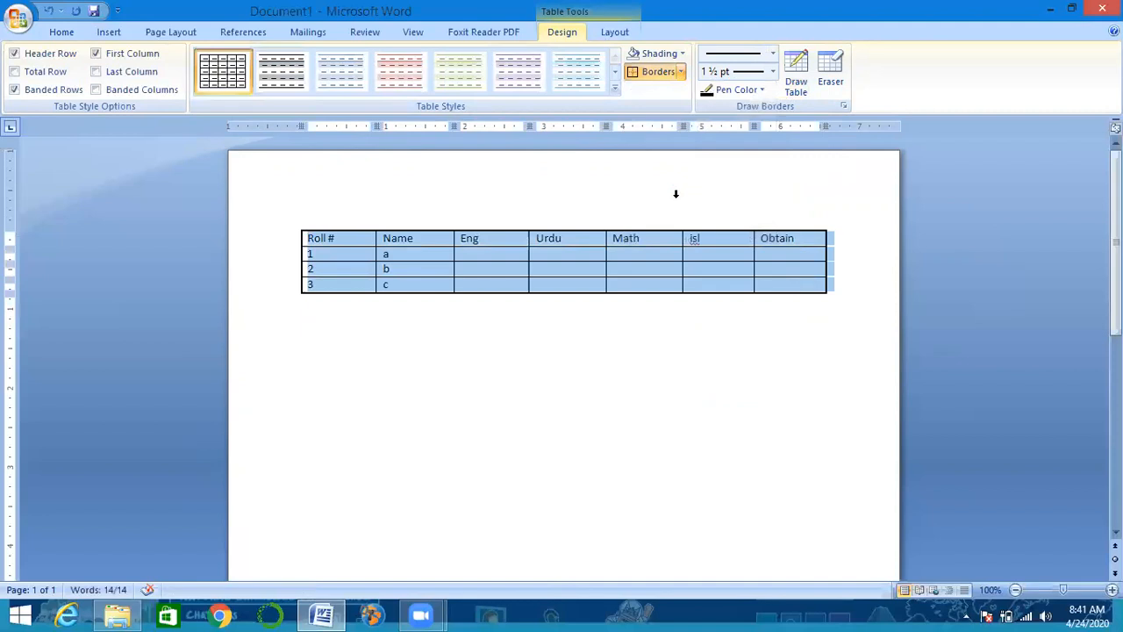
- Remove all borders from the table with No Border and deselect it
left_click(683, 73)
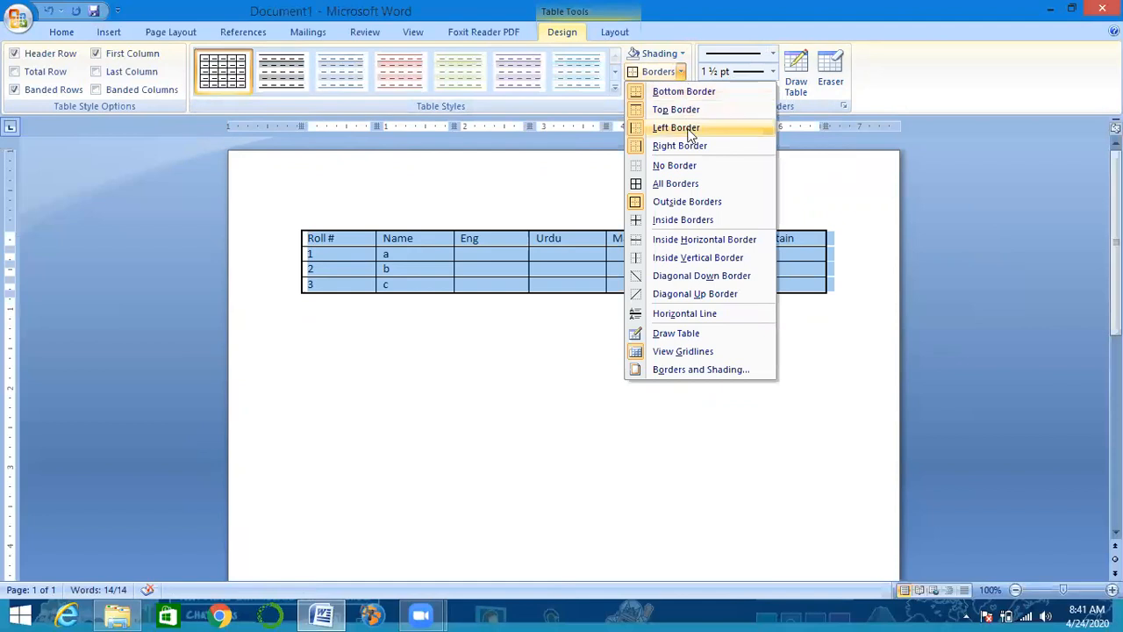
left_click(688, 164)
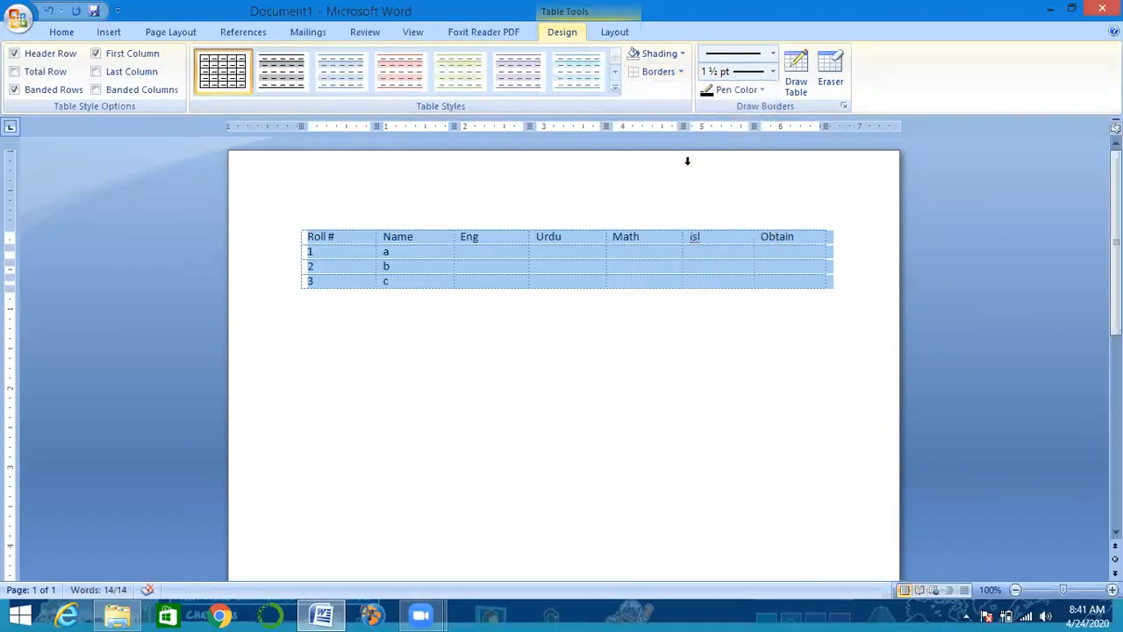
left_click(705, 305)
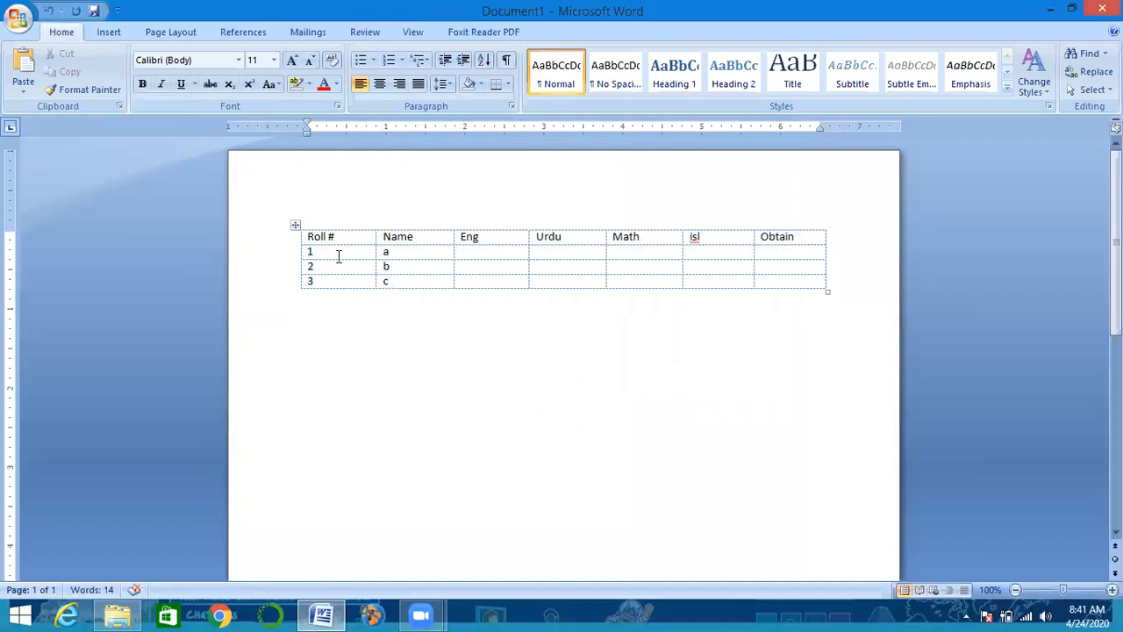
- Draw a single-cell table about 1.2 inches wide below the existing table with Draw Table, and undo it
left_click_drag(309, 237, 693, 312)
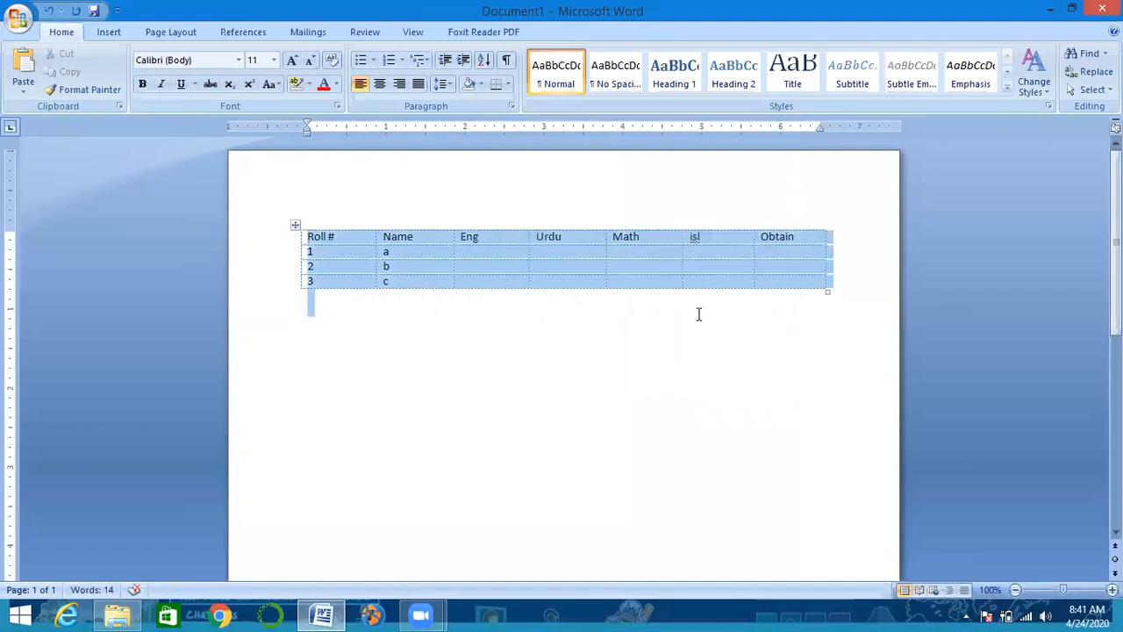
left_click(562, 32)
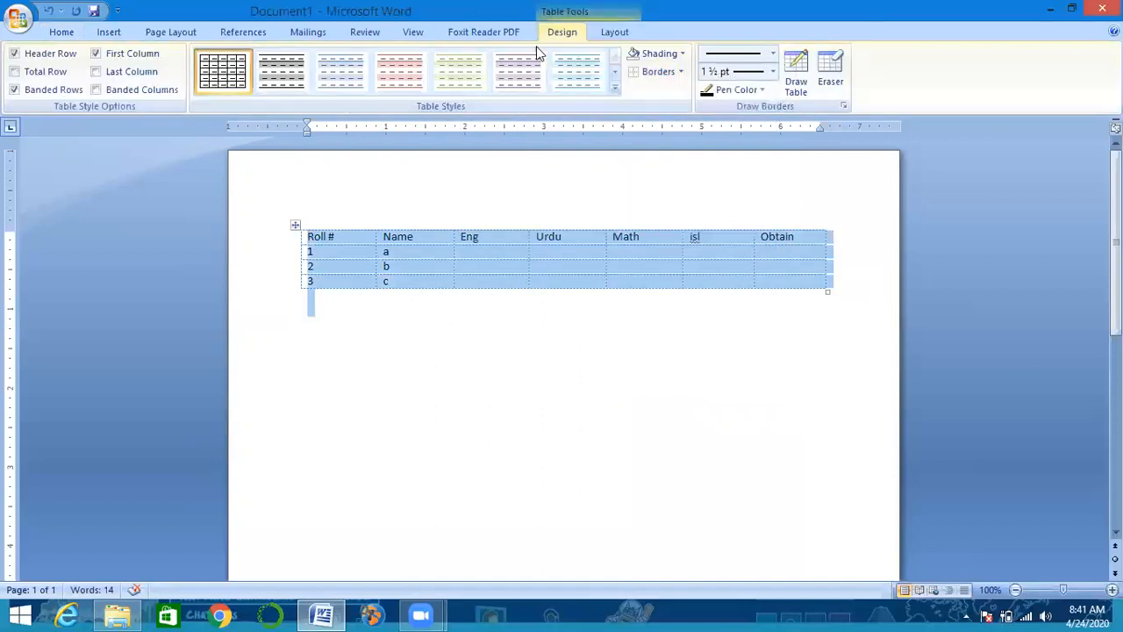
left_click(798, 81)
left_click_drag(467, 401, 563, 482)
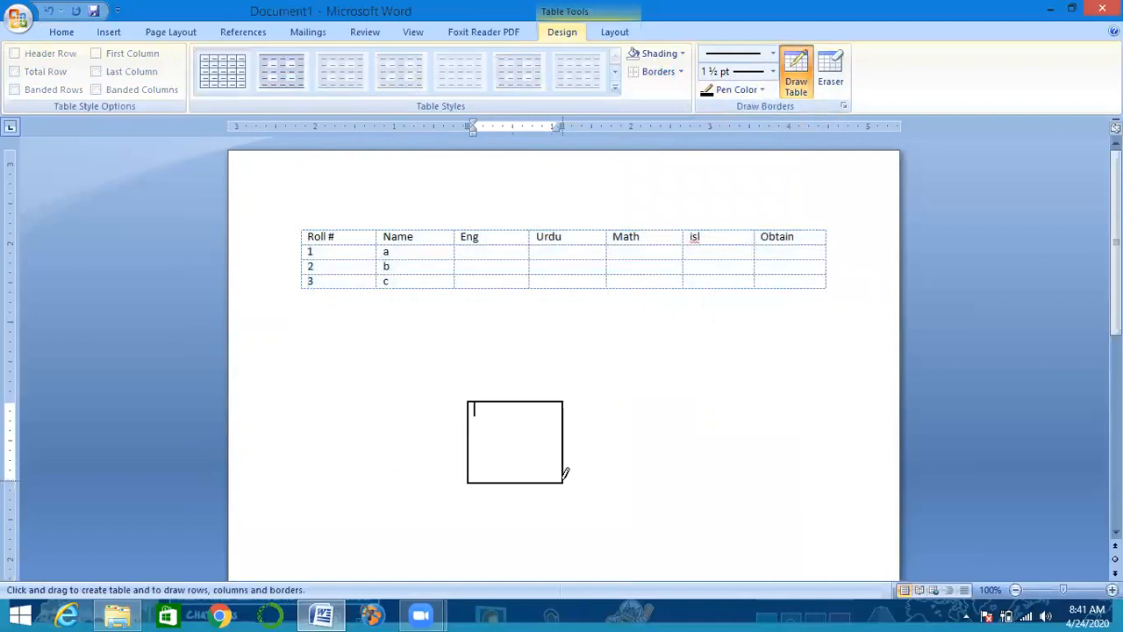
key("ctrl+z")
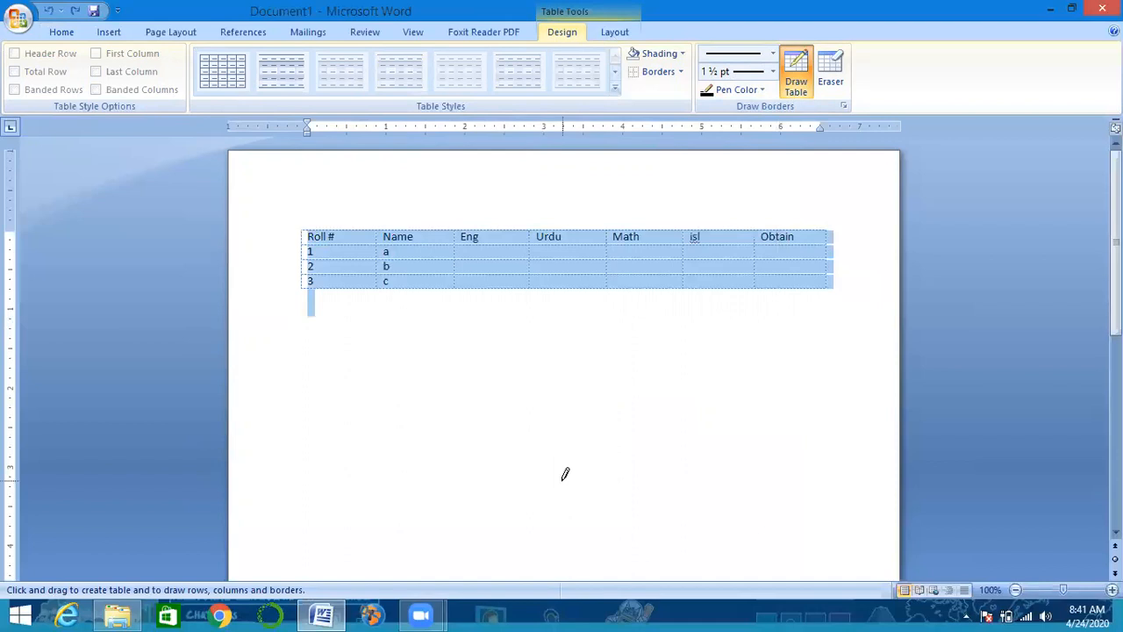
- Draw a table about 2 inches wide below the existing one, split it into two columns, and erase it with the Eraser
left_click_drag(498, 384, 652, 488)
left_click_drag(562, 381, 564, 516)
left_click(830, 72)
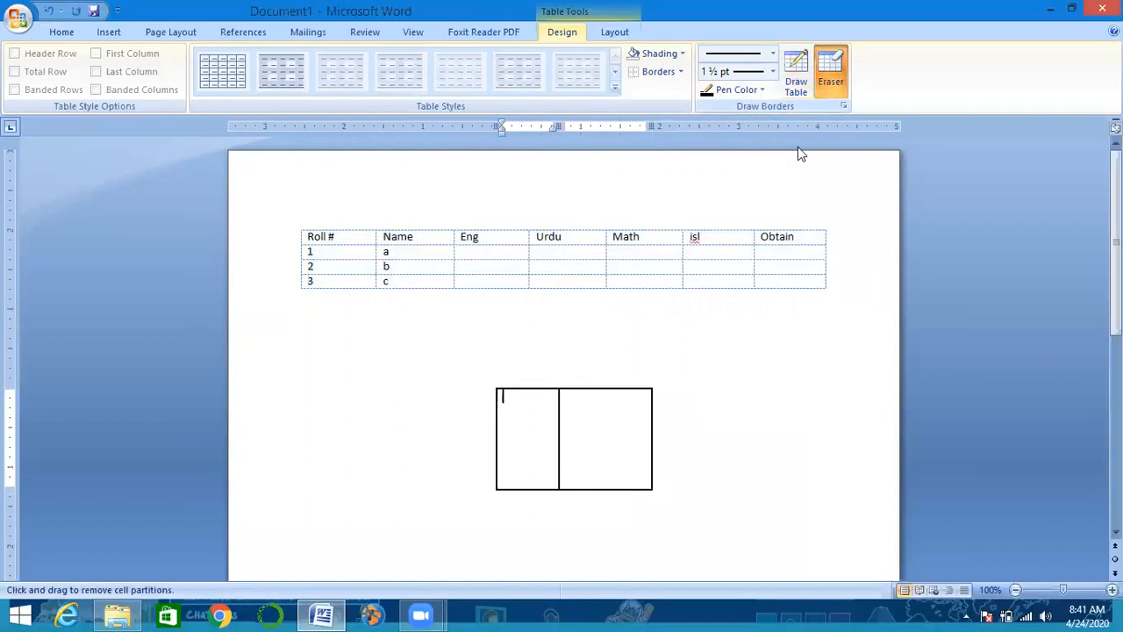
left_click(559, 409)
left_click_drag(545, 387, 545, 387)
left_click_drag(496, 430, 496, 431)
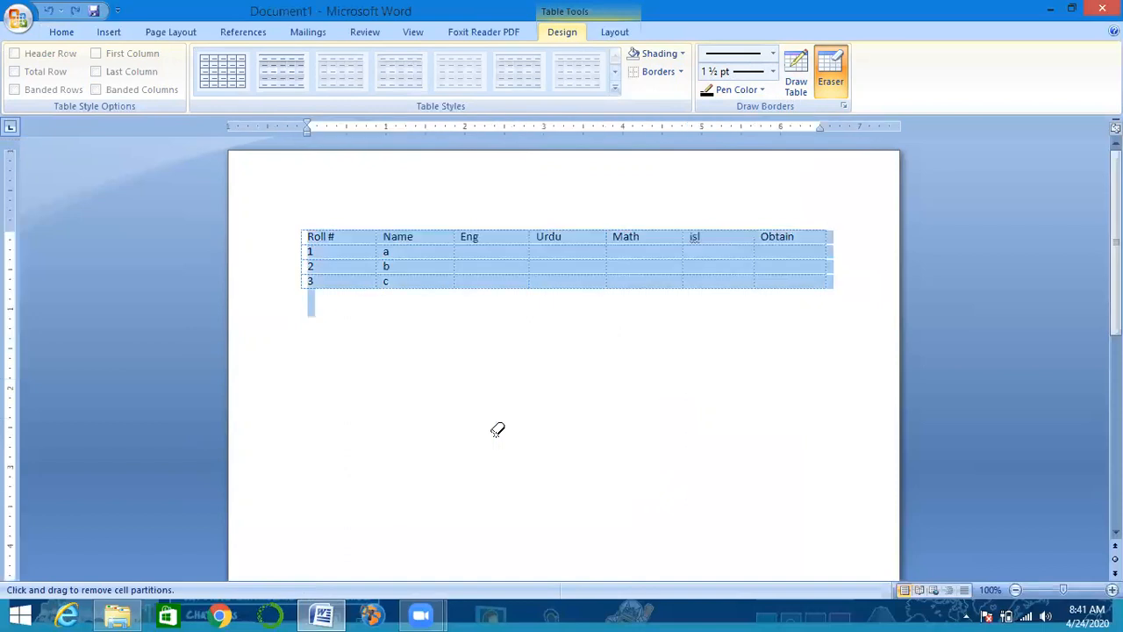
- Turn off the display of table gridlines and deselect the table
left_click(616, 32)
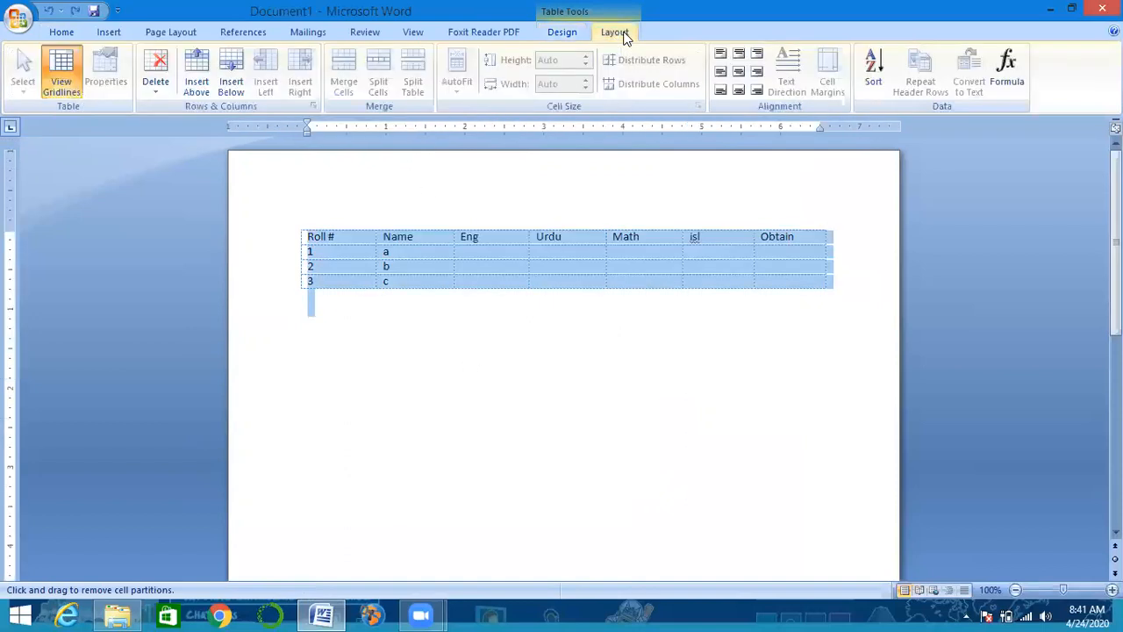
left_click(59, 88)
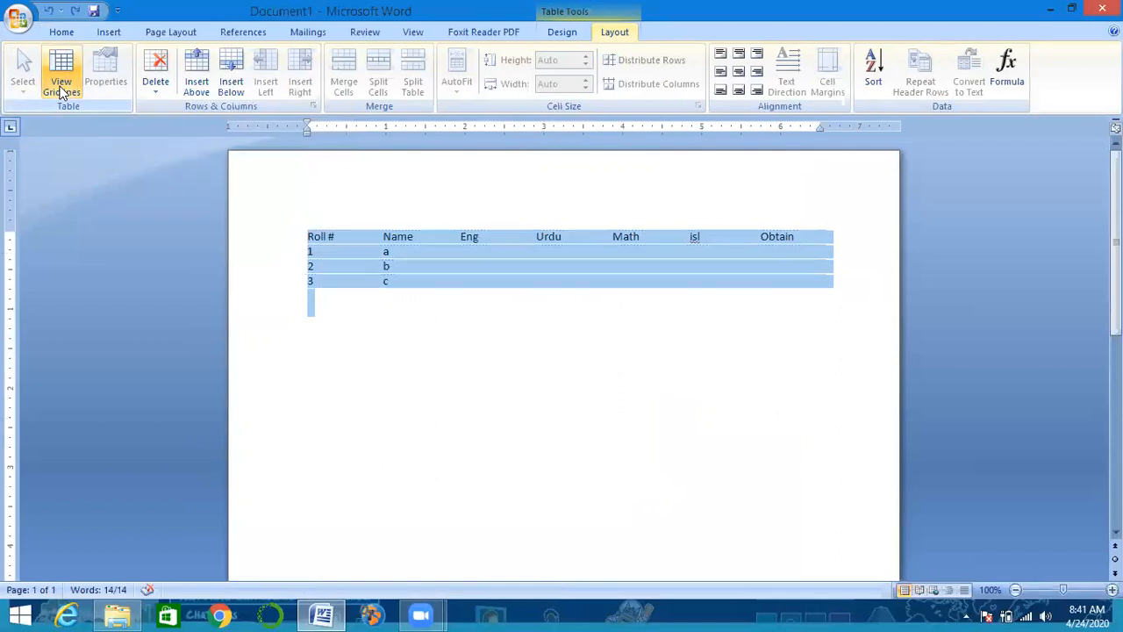
left_click(470, 419)
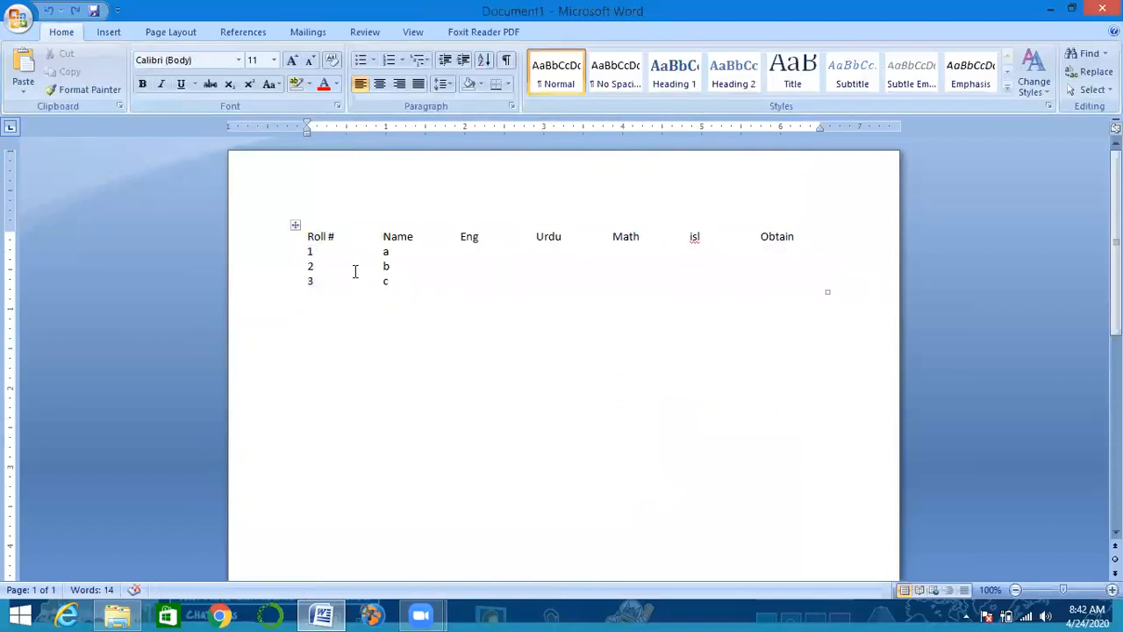
- Turn the display of table gridlines back on, undo the border removal from the table, and deselect it
left_click_drag(309, 235, 767, 293)
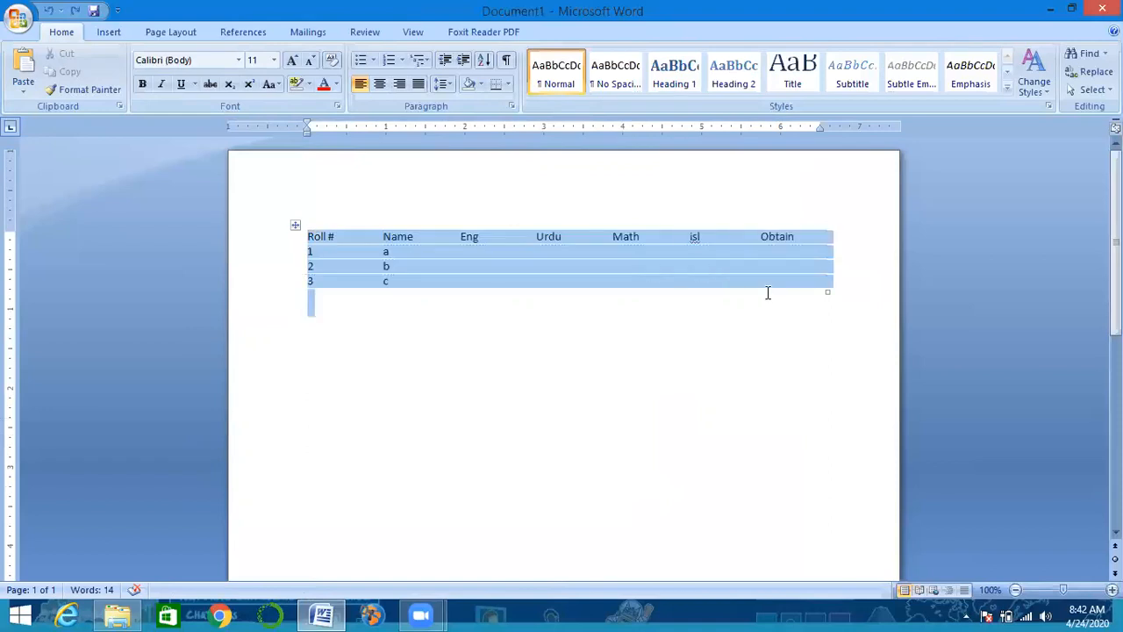
left_click(60, 75)
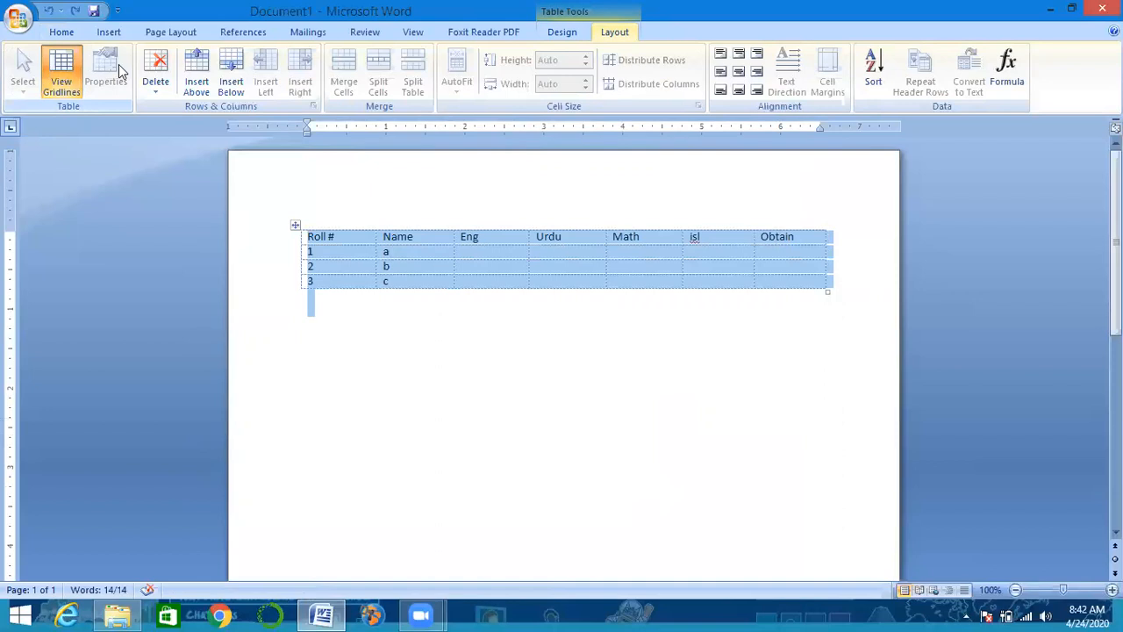
key("ctrl+z")
left_click(404, 401)
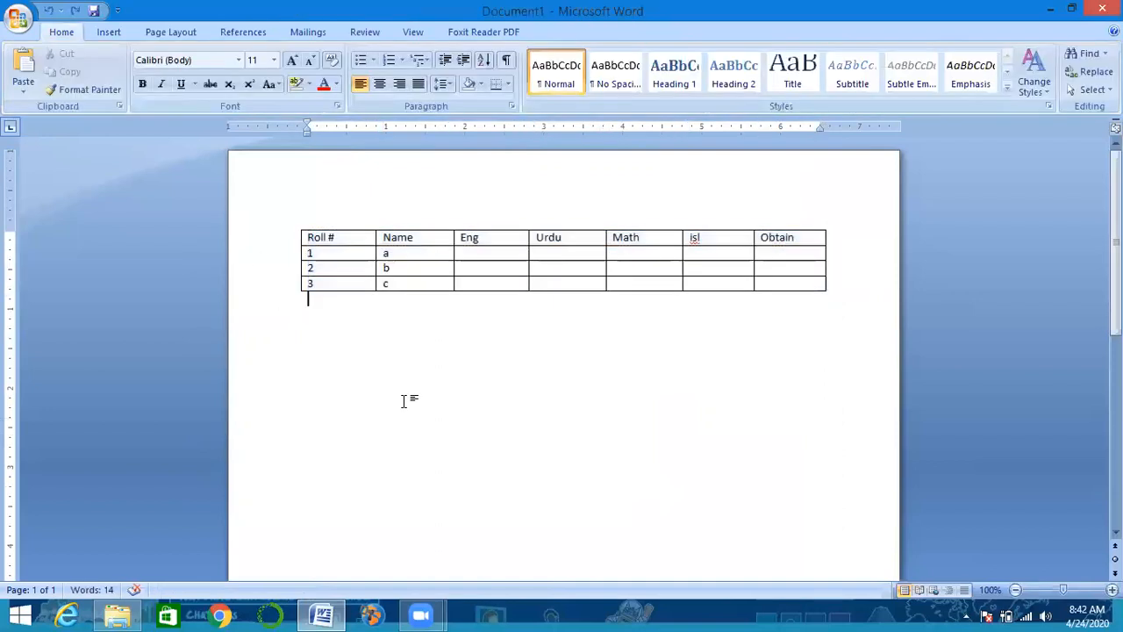
left_click_drag(303, 237, 818, 278)
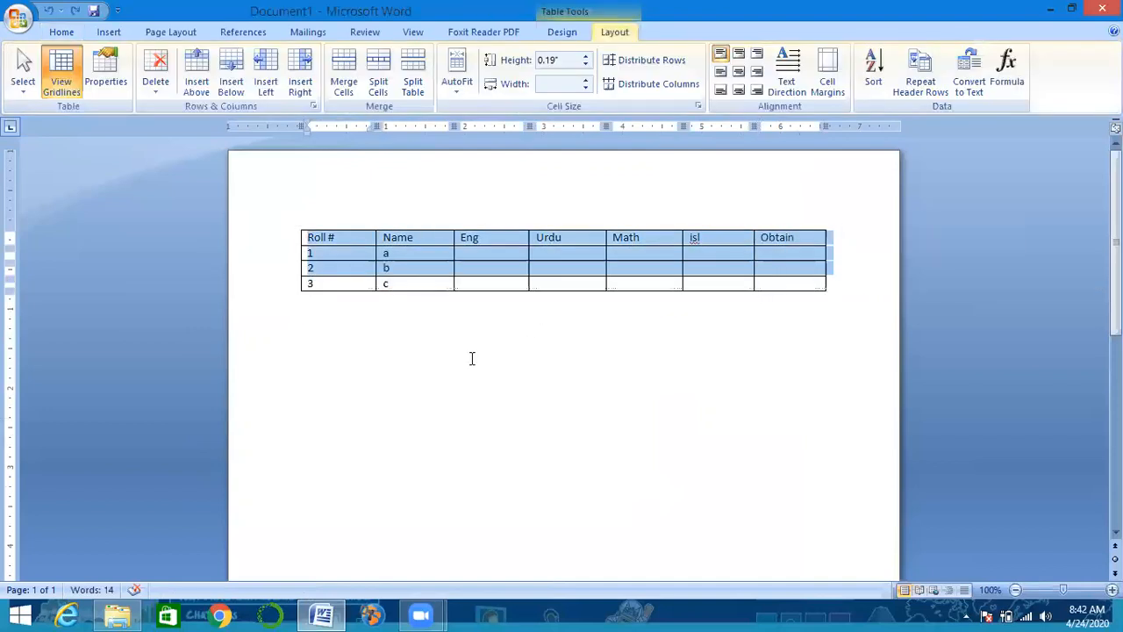
left_click(356, 281)
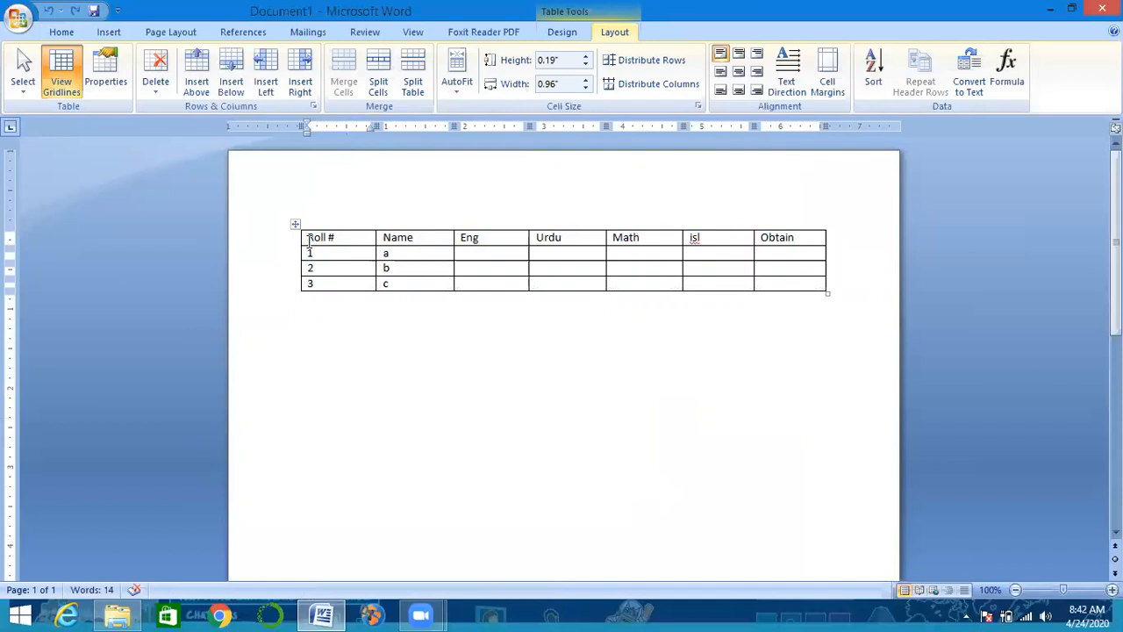
left_click_drag(309, 246, 833, 296)
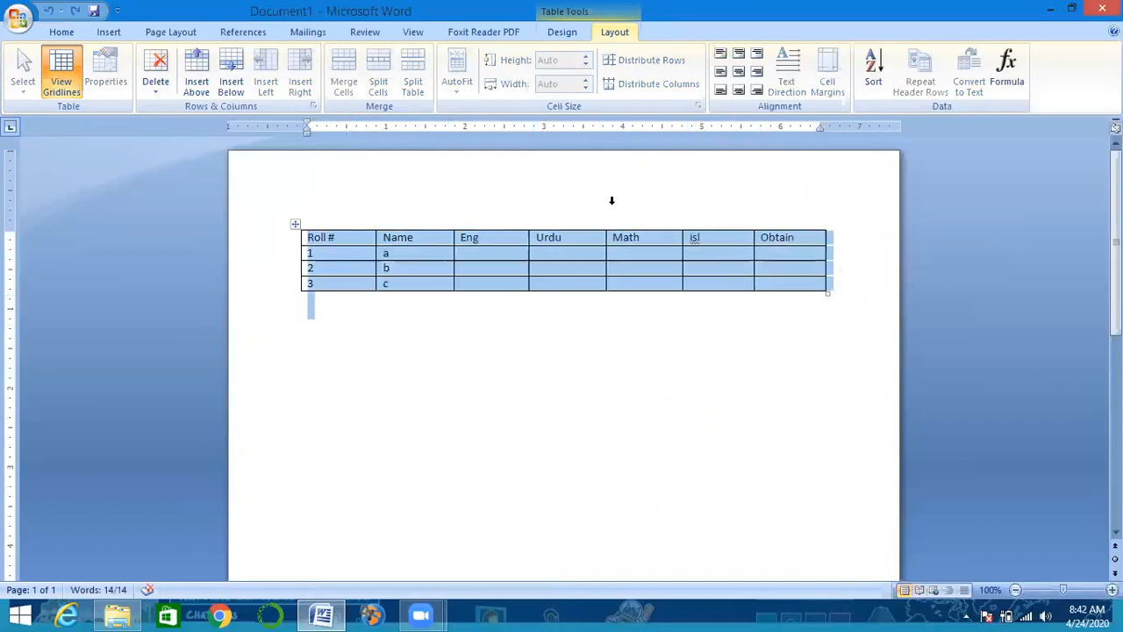
left_click(531, 393)
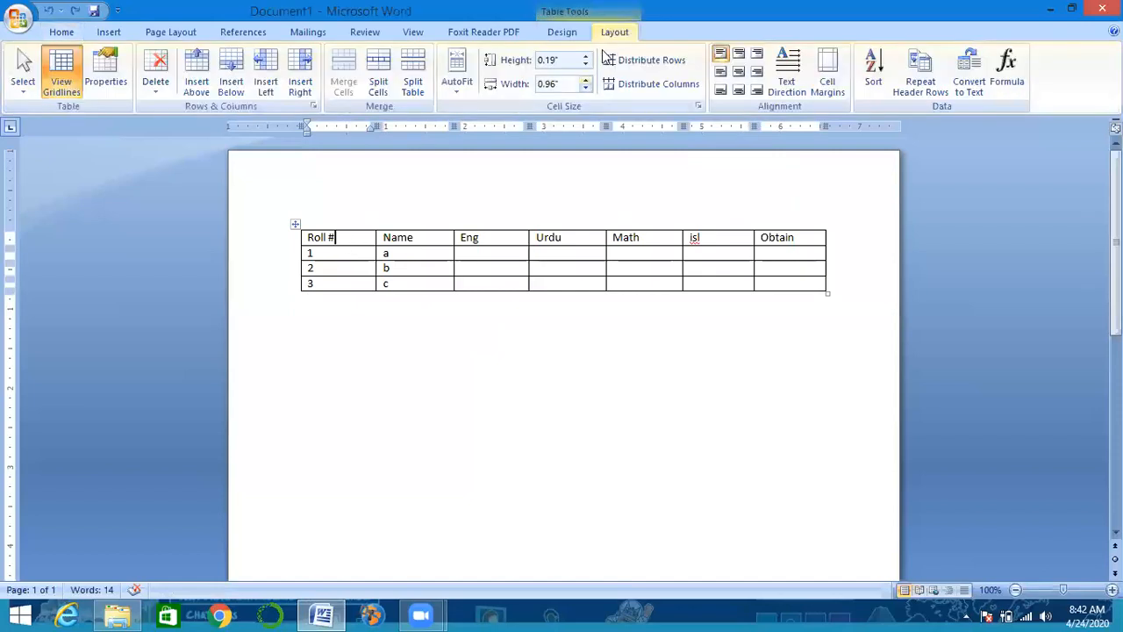
- Set the table's alignment to Center in Table Properties
left_click(123, 78)
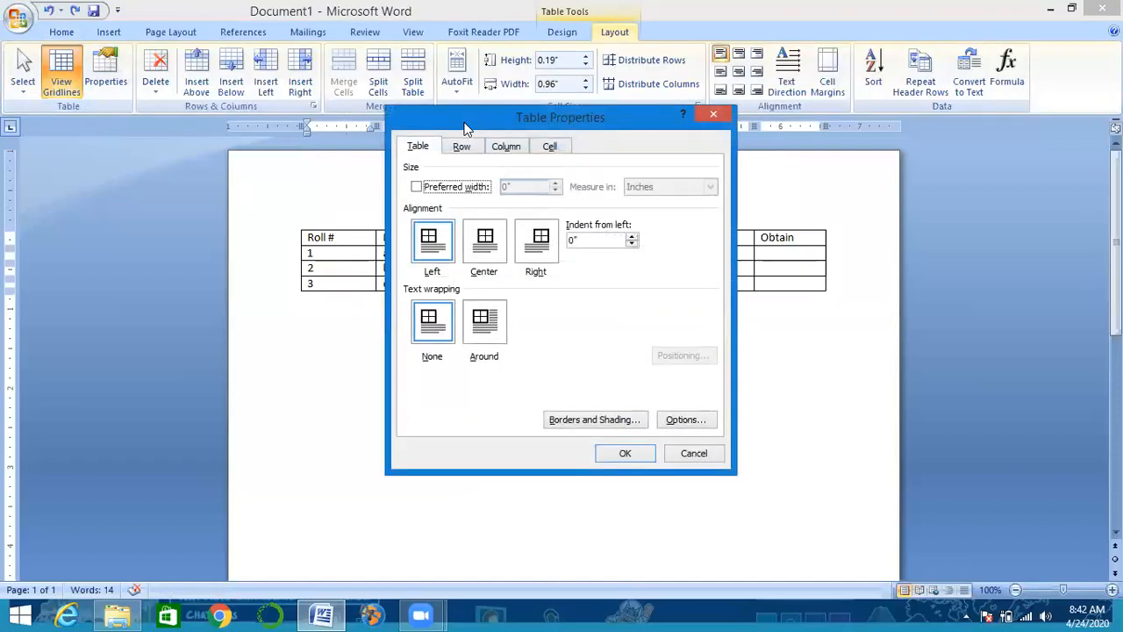
left_click_drag(466, 128, 429, 249)
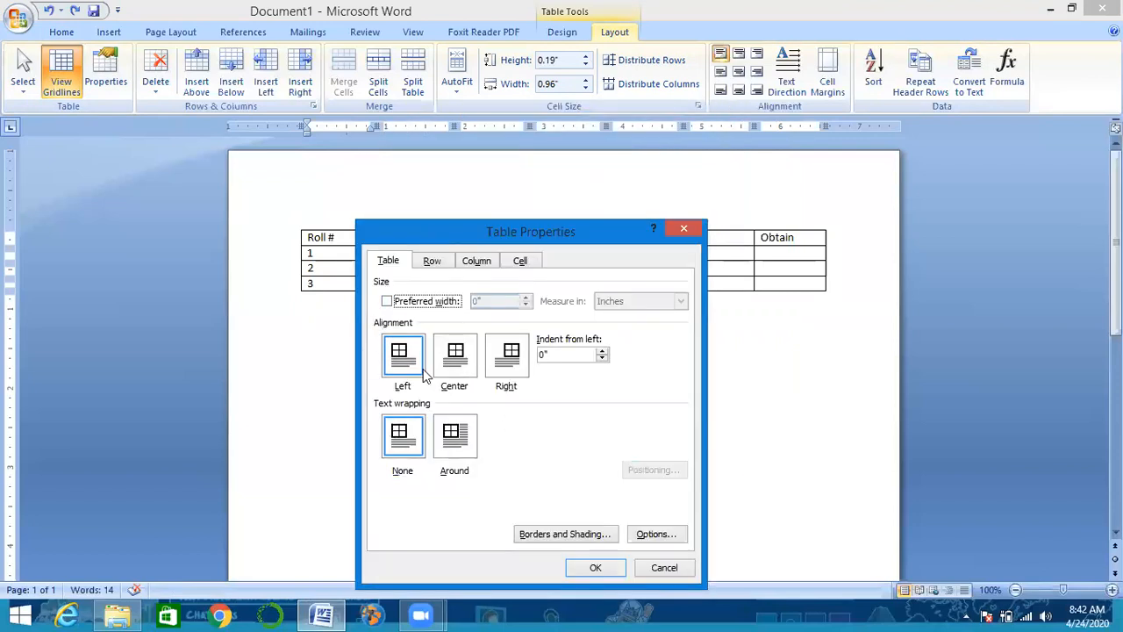
left_click(453, 372)
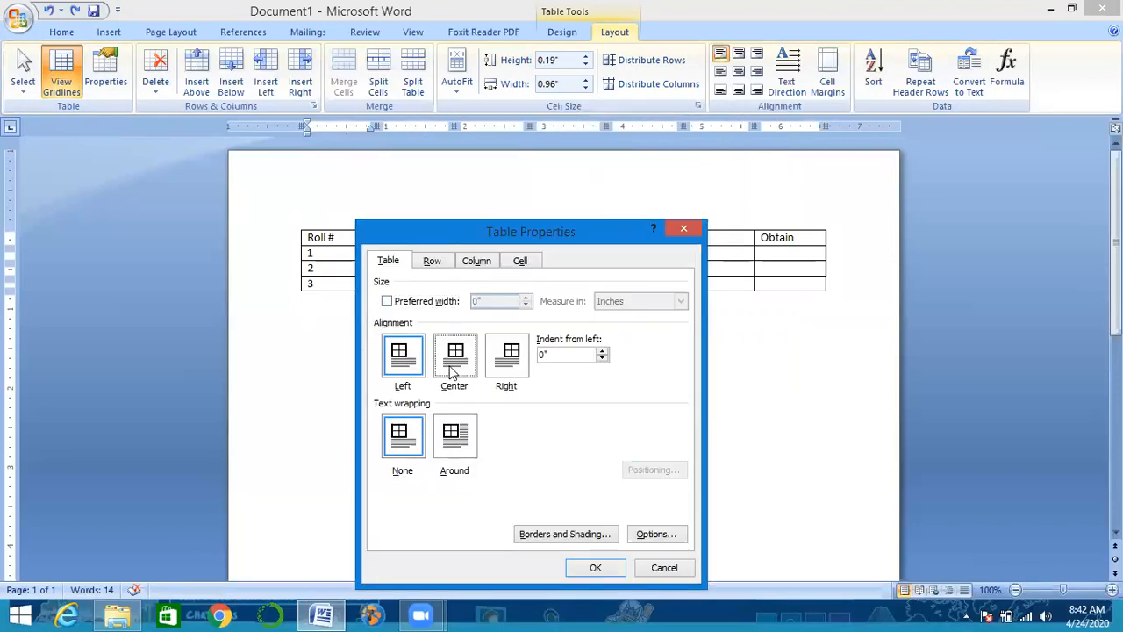
left_click(594, 568)
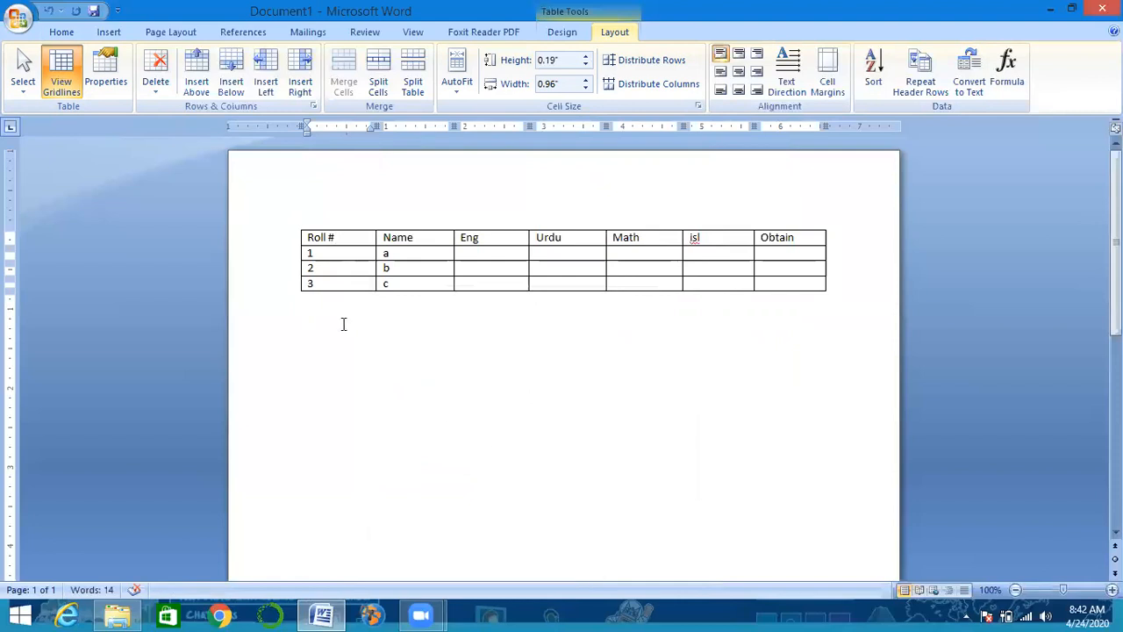
- Set the table's alignment to Right in Table Properties
left_click(120, 86)
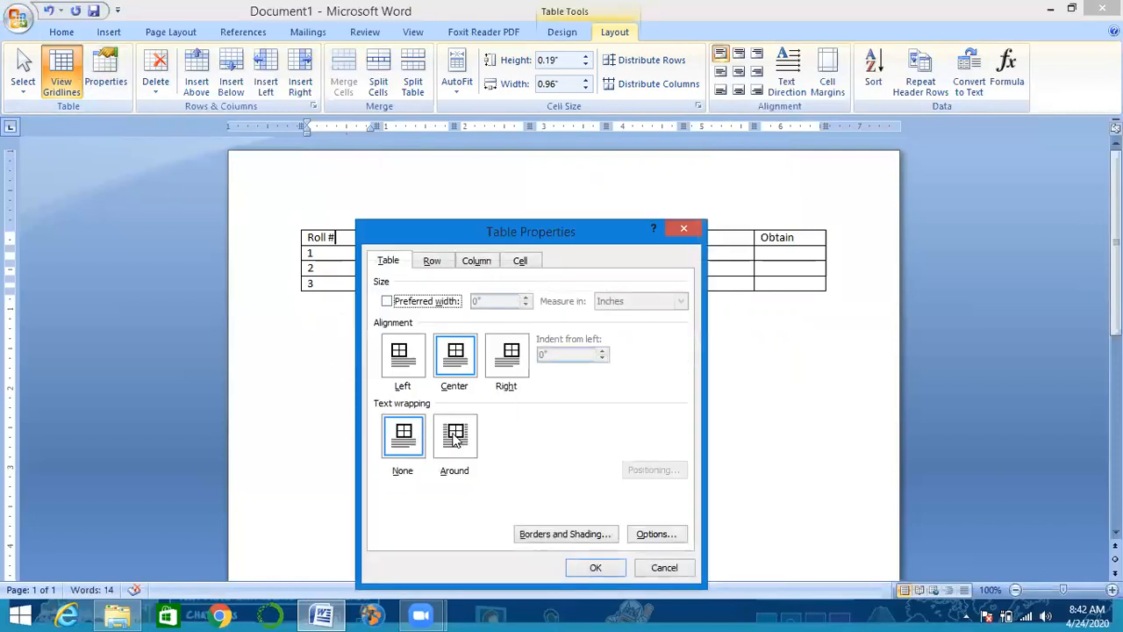
left_click(511, 351)
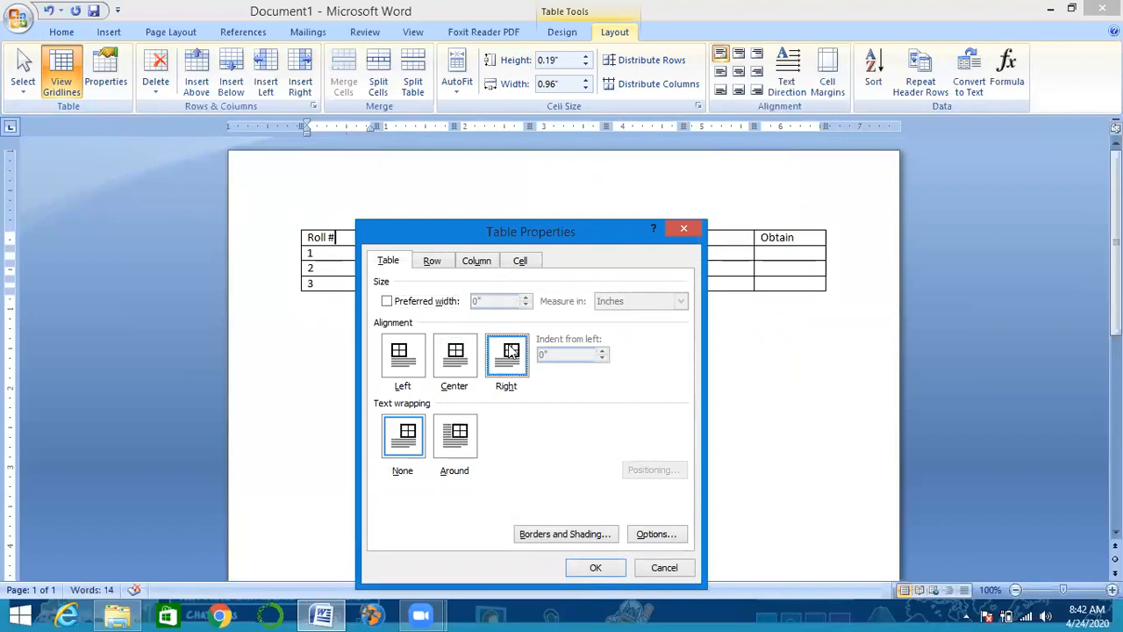
left_click(596, 567)
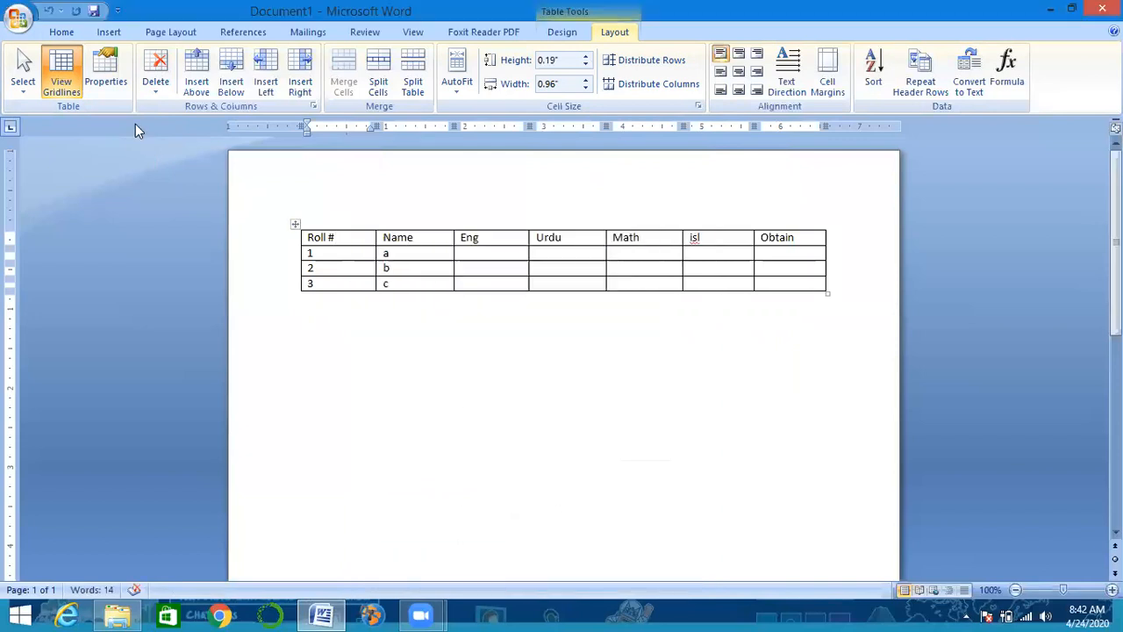
- View the first row's height and page-break options in Table Properties, and close without changes
left_click(105, 80)
left_click(428, 265)
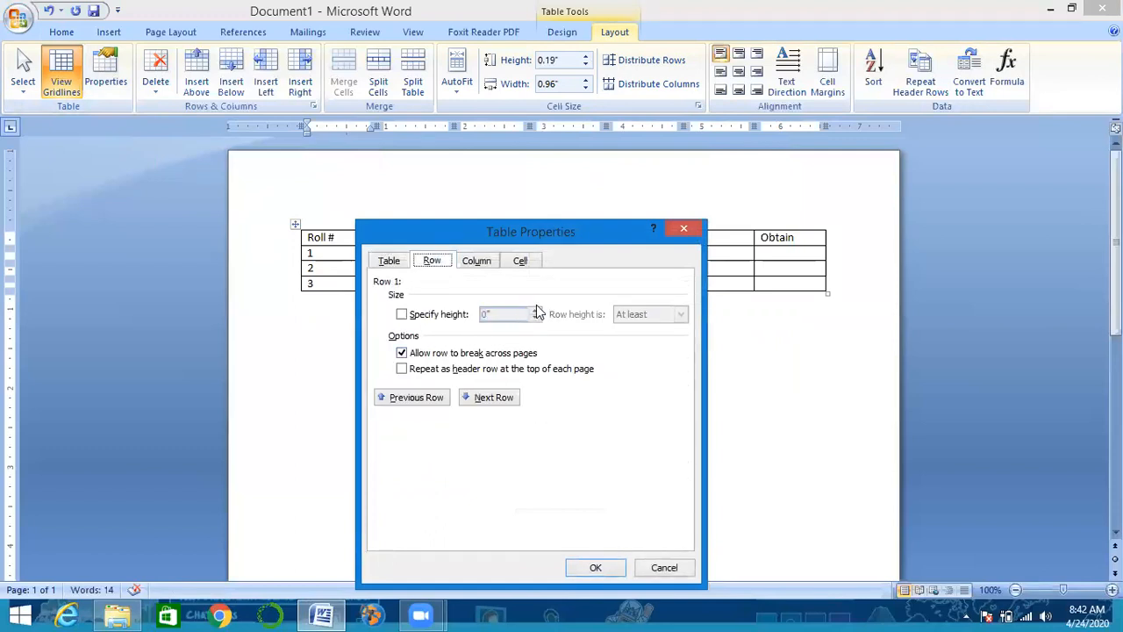
left_click(681, 568)
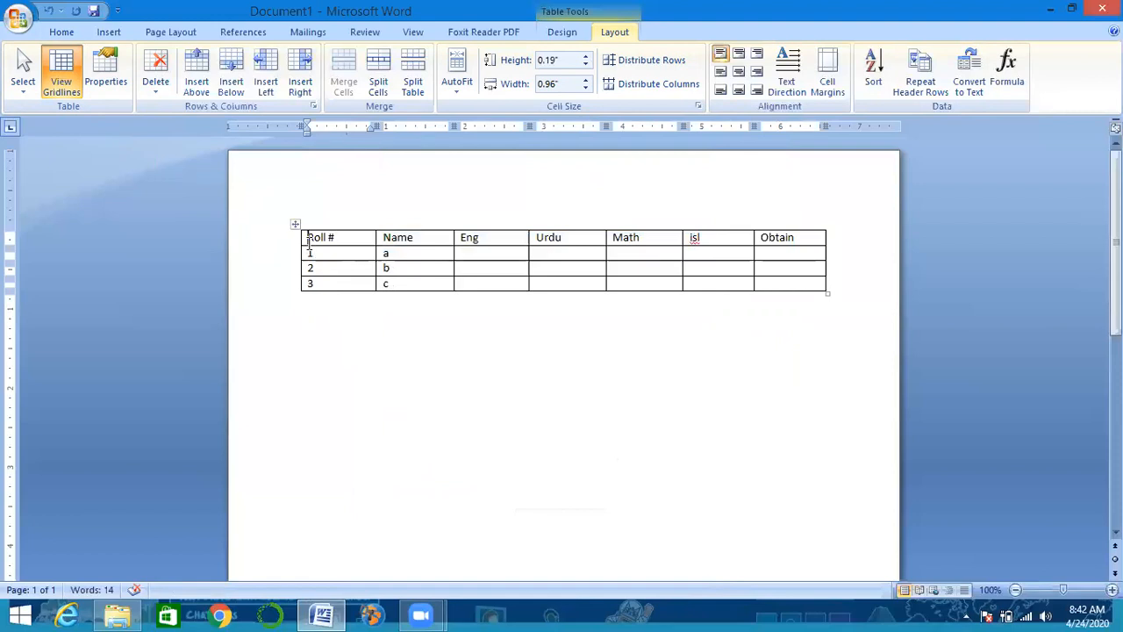
key("ctrl+a")
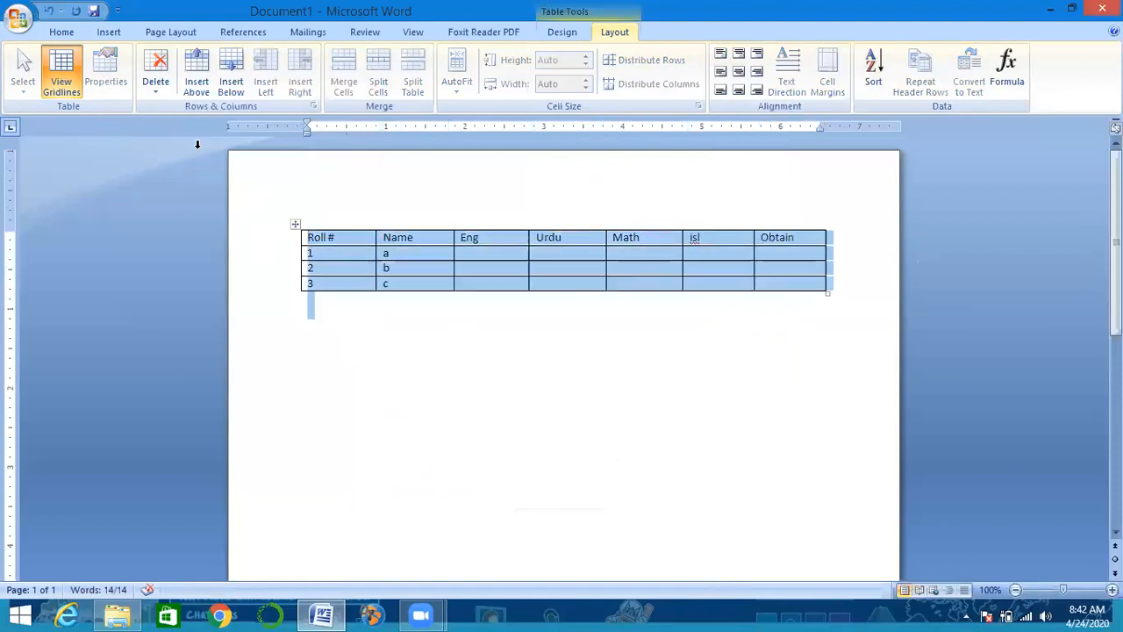
right_click(338, 252)
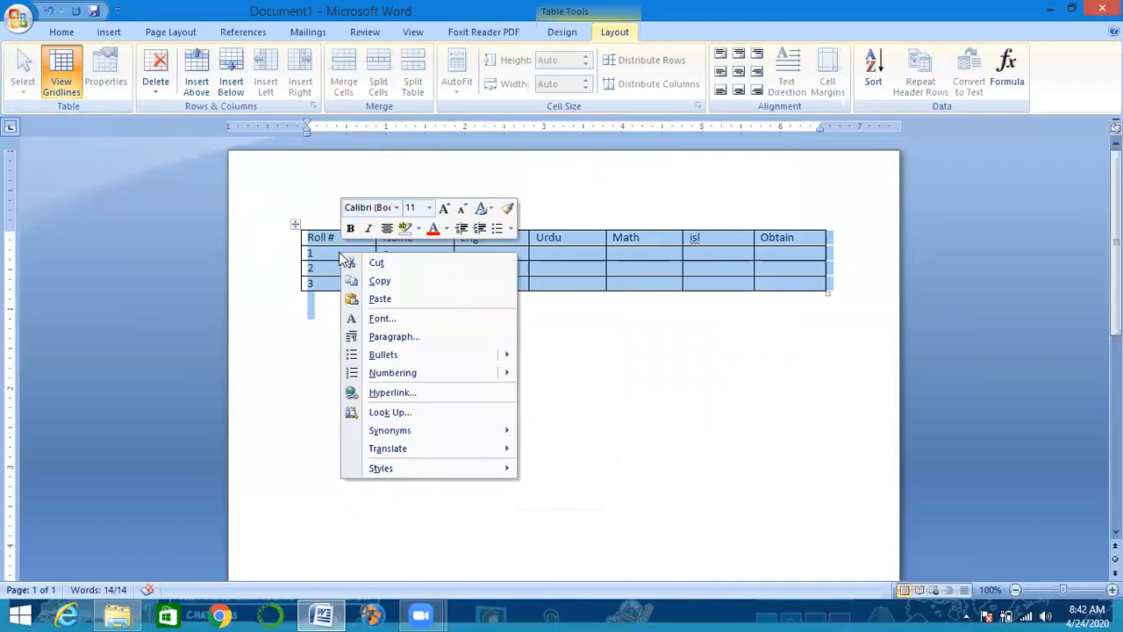
left_click(652, 442)
left_click(272, 342)
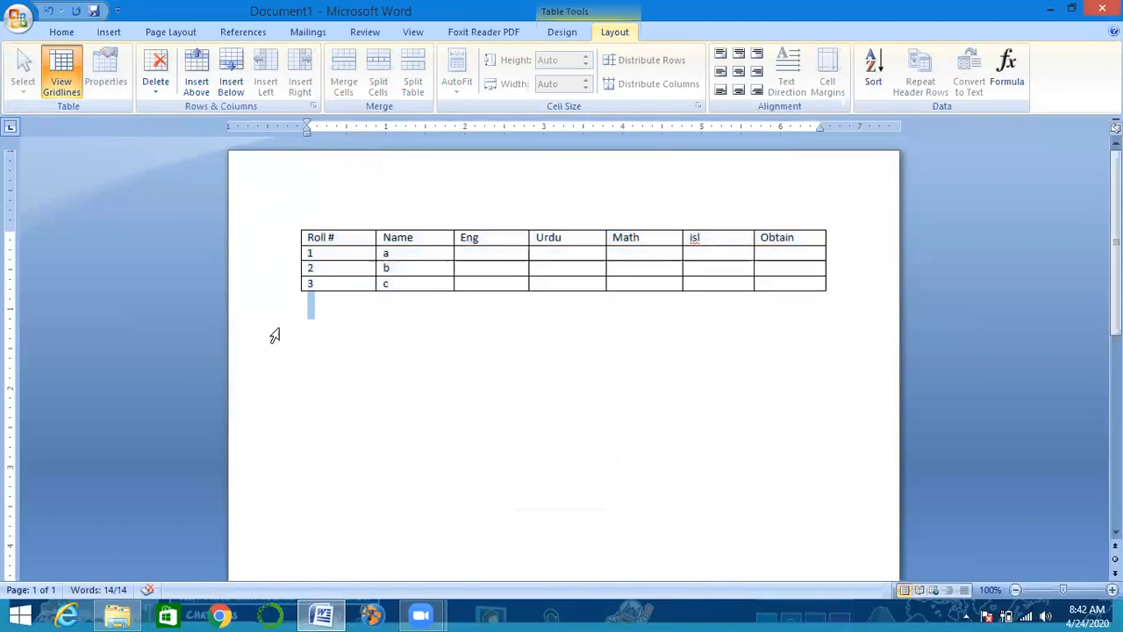
- Set the header row's height to at least 2 inches in Table Properties, and undo the change
left_click(308, 239)
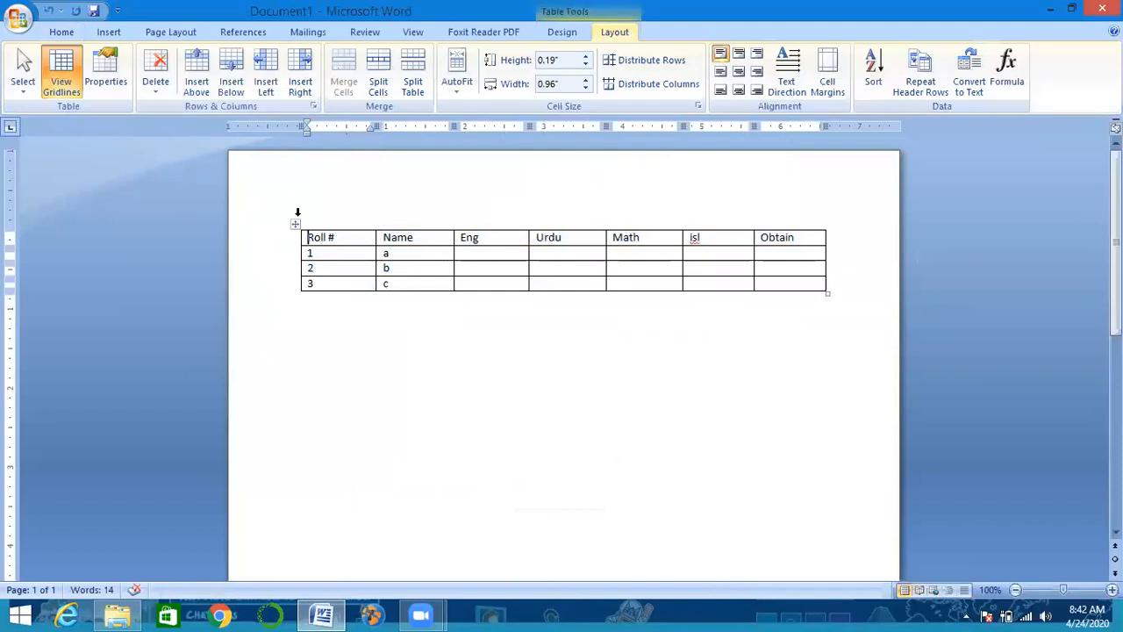
left_click_drag(308, 237, 796, 220)
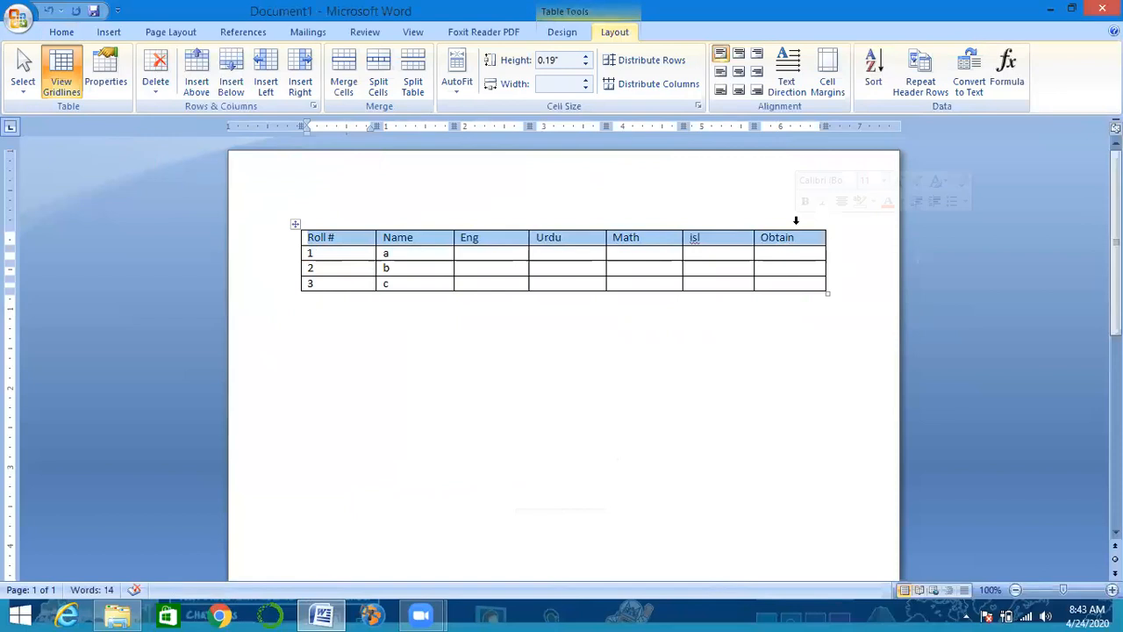
left_click(119, 76)
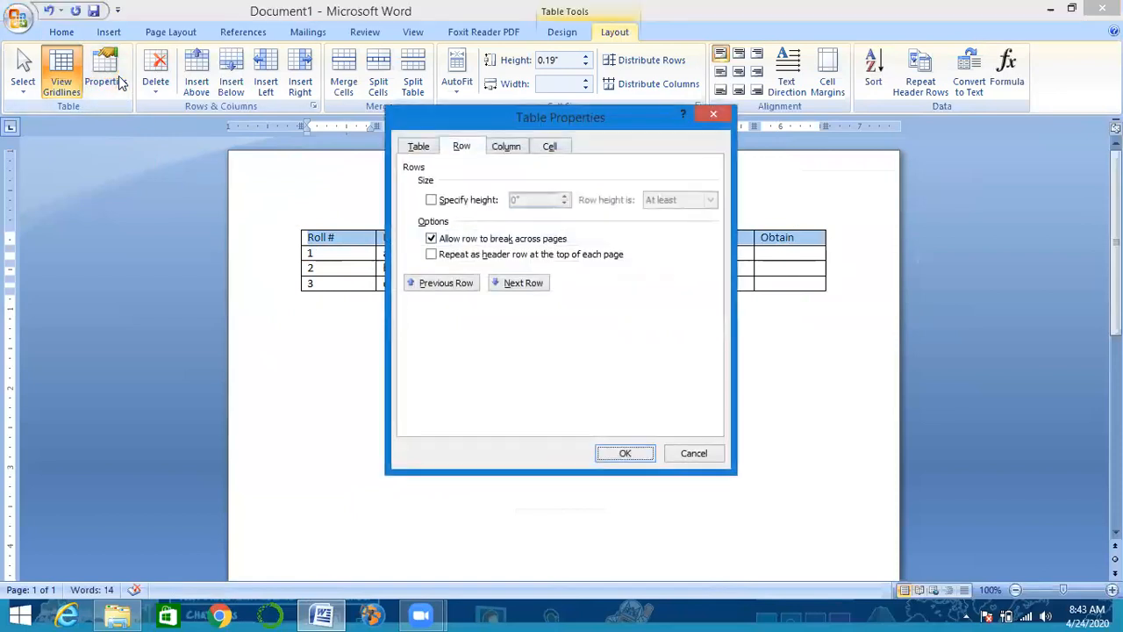
left_click(410, 146)
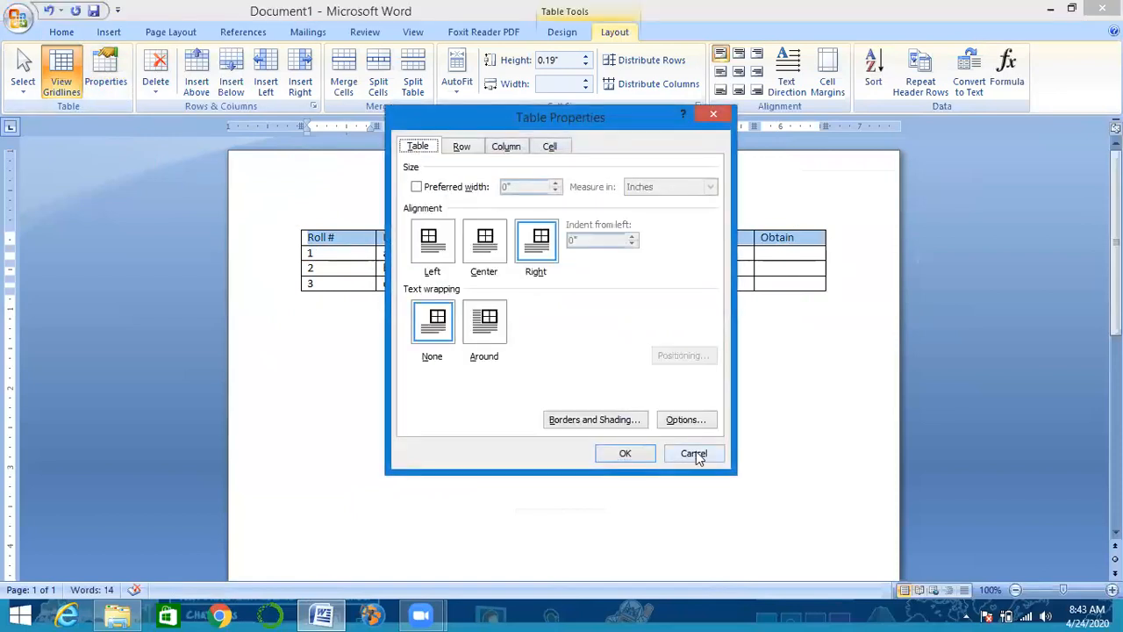
left_click(463, 146)
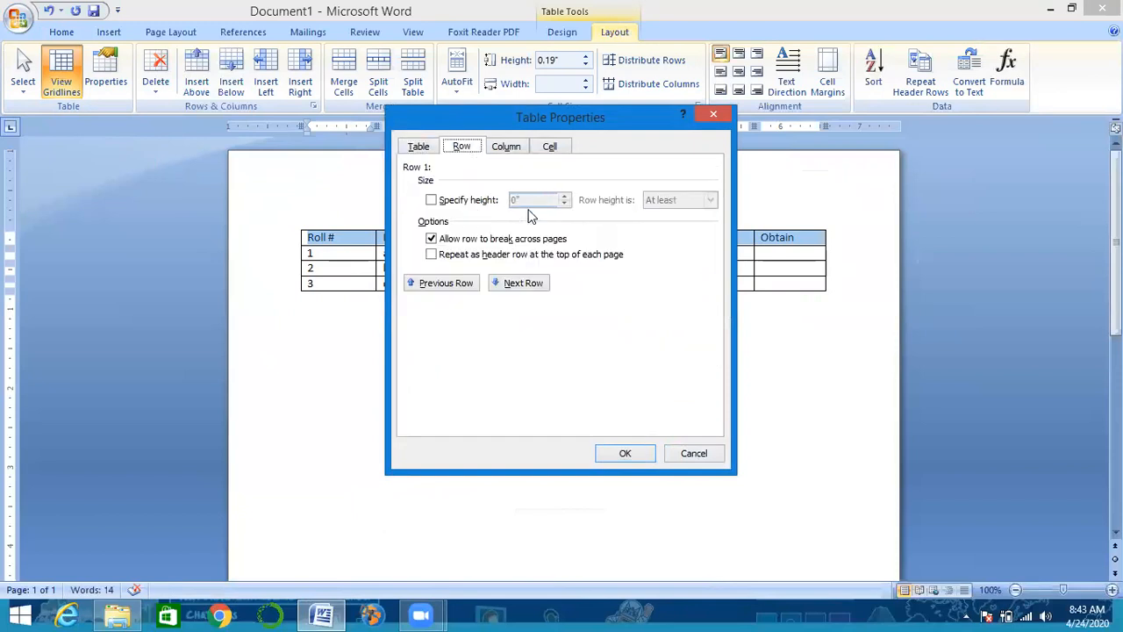
left_click(443, 201)
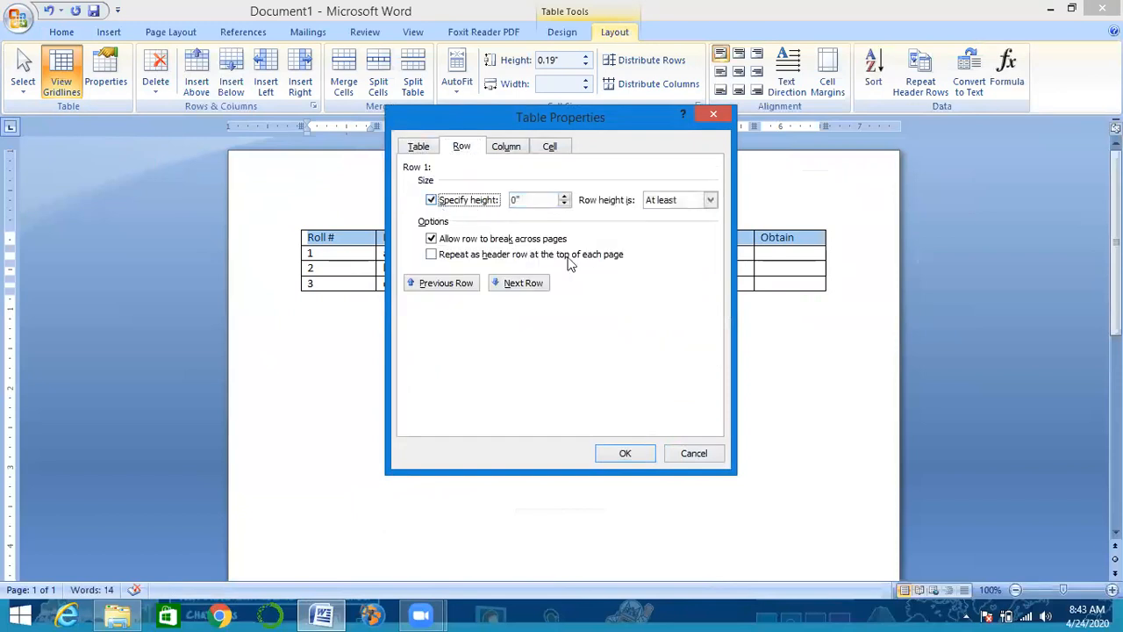
left_click(712, 201)
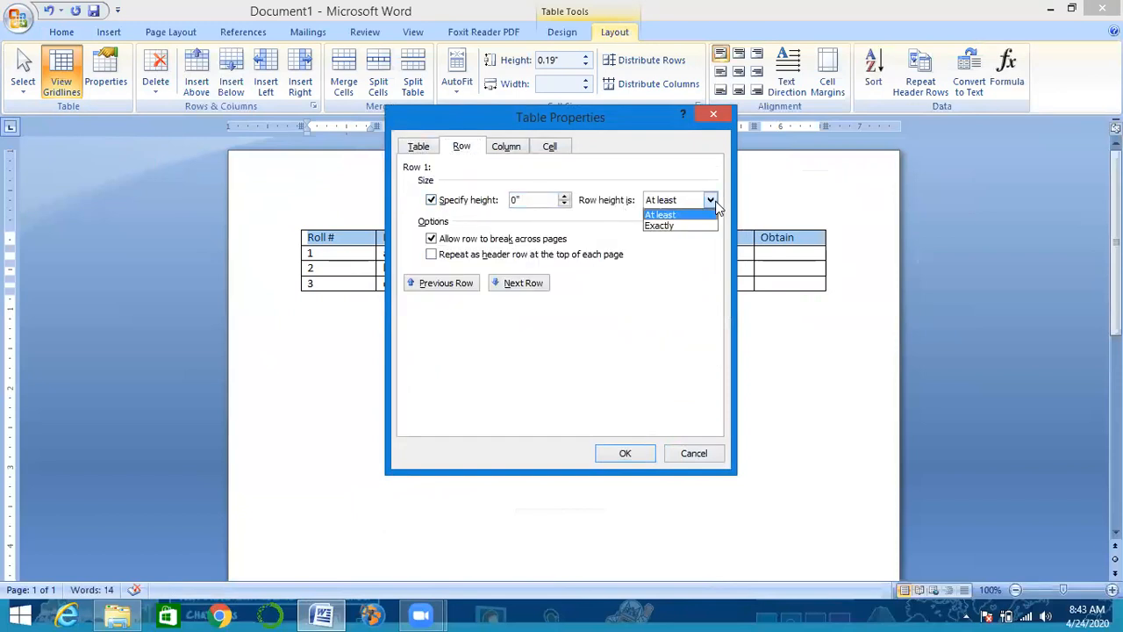
left_click(711, 201)
double_click(517, 200)
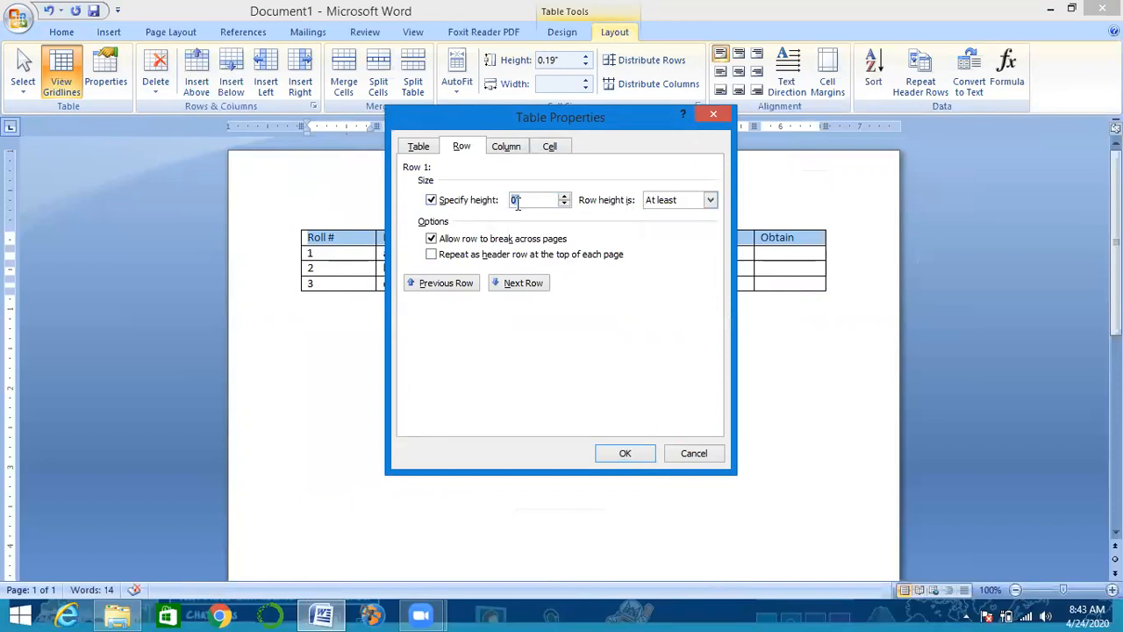
left_click(622, 452)
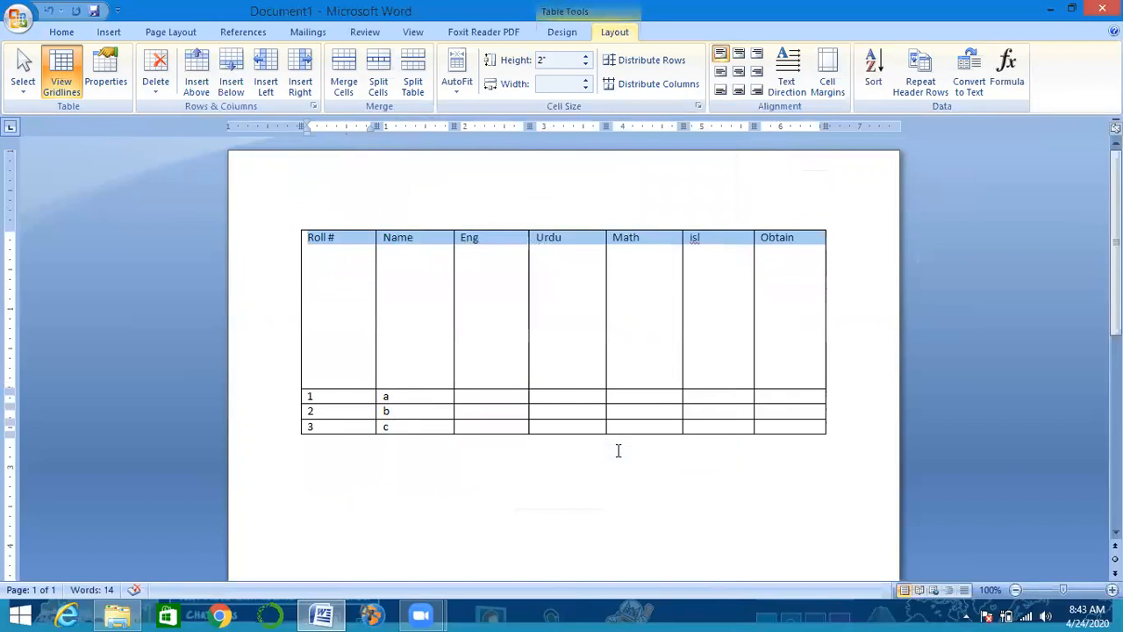
key("ctrl+z")
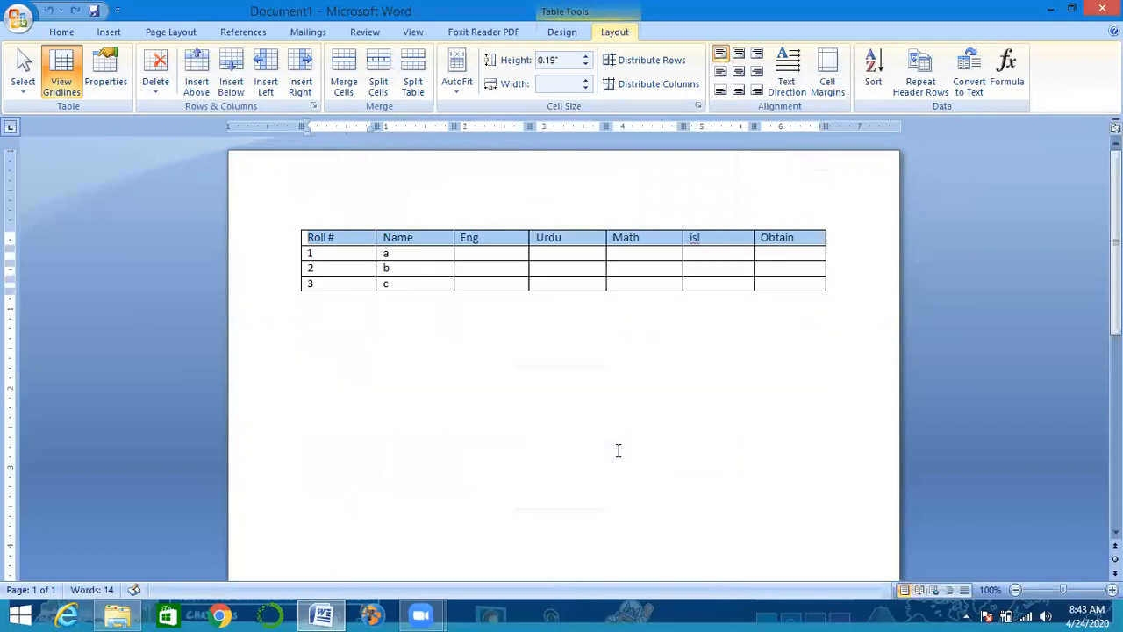
- View the table-level alignment and wrapping settings in Table Properties, close without changes, and deselect the header row
left_click(122, 83)
left_click(419, 145)
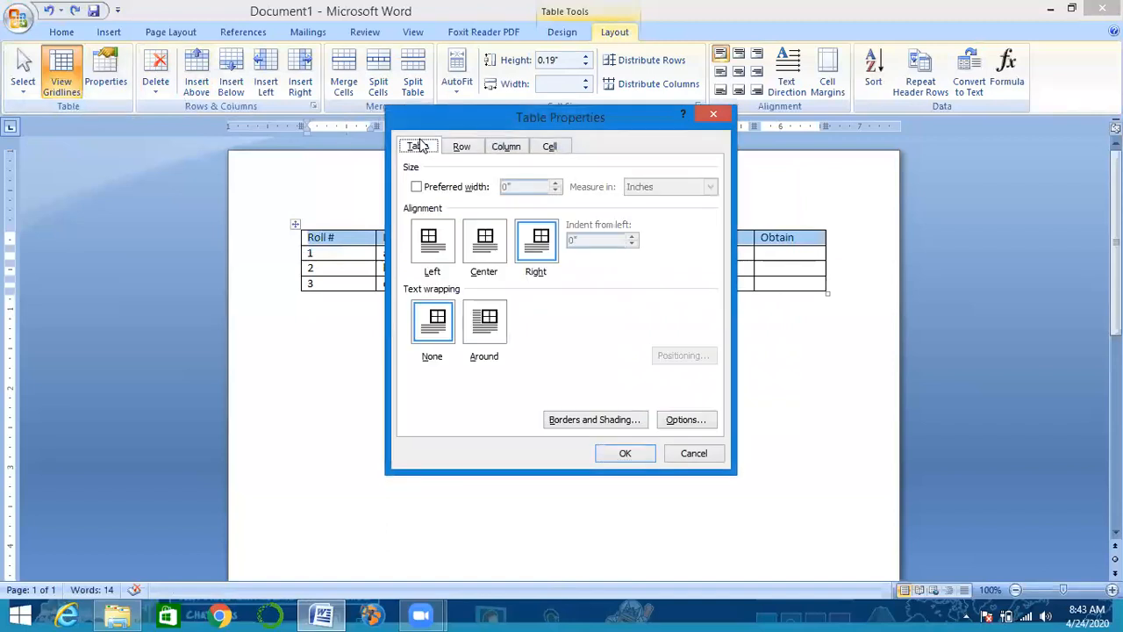
left_click(691, 453)
left_click(605, 479)
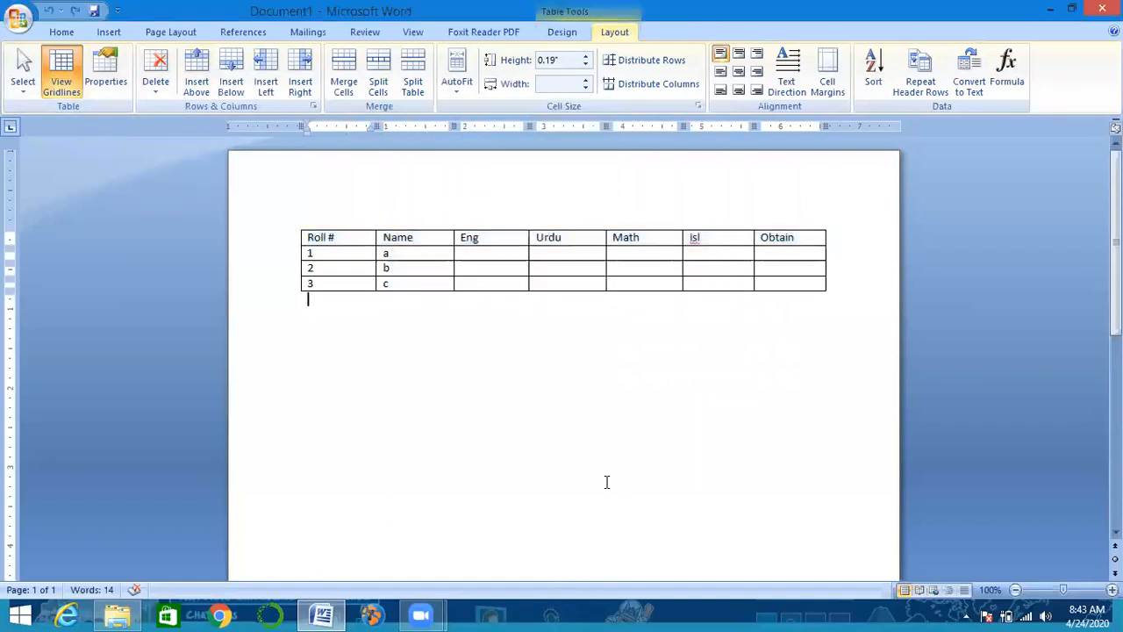
- View the text wrapping, row, column and cell settings in Table Properties, and cancel without changes
left_click(315, 239)
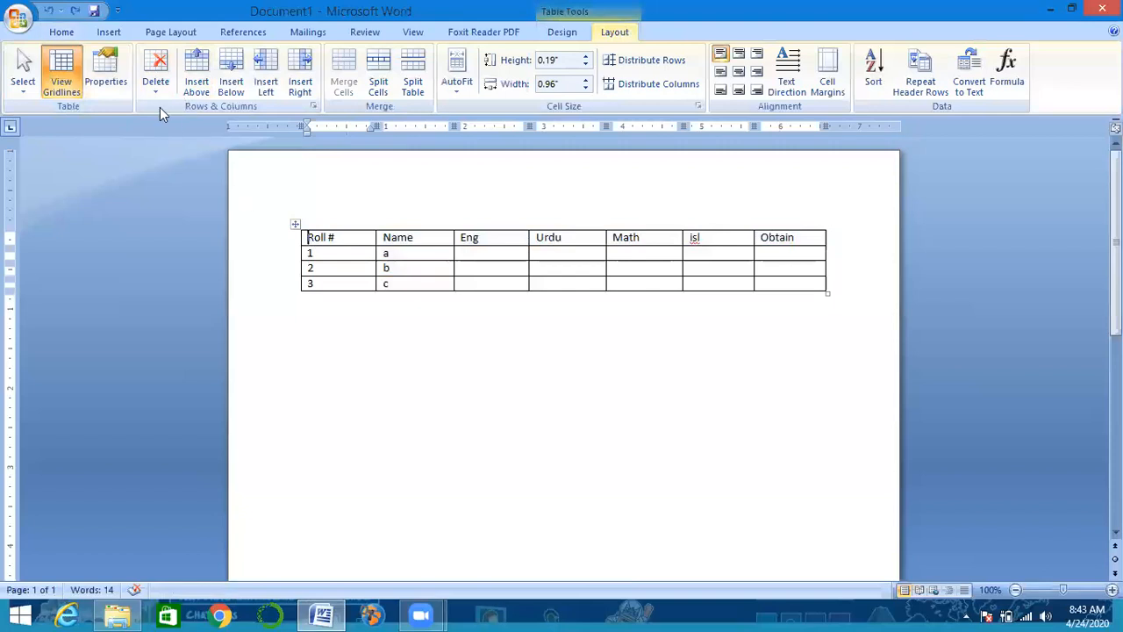
left_click(119, 80)
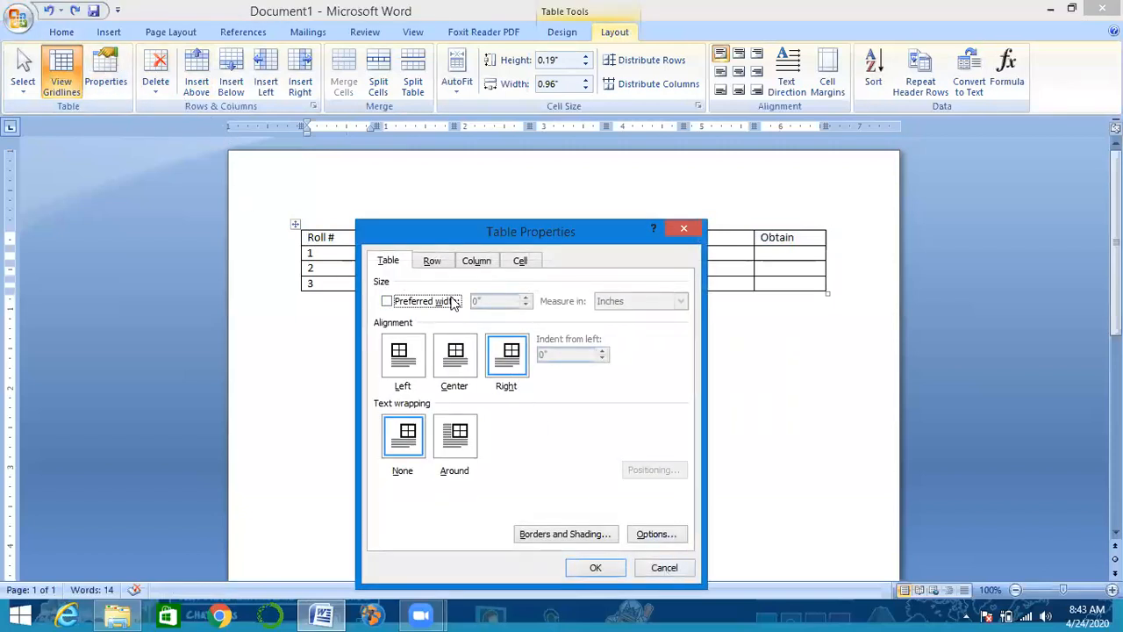
left_click(455, 436)
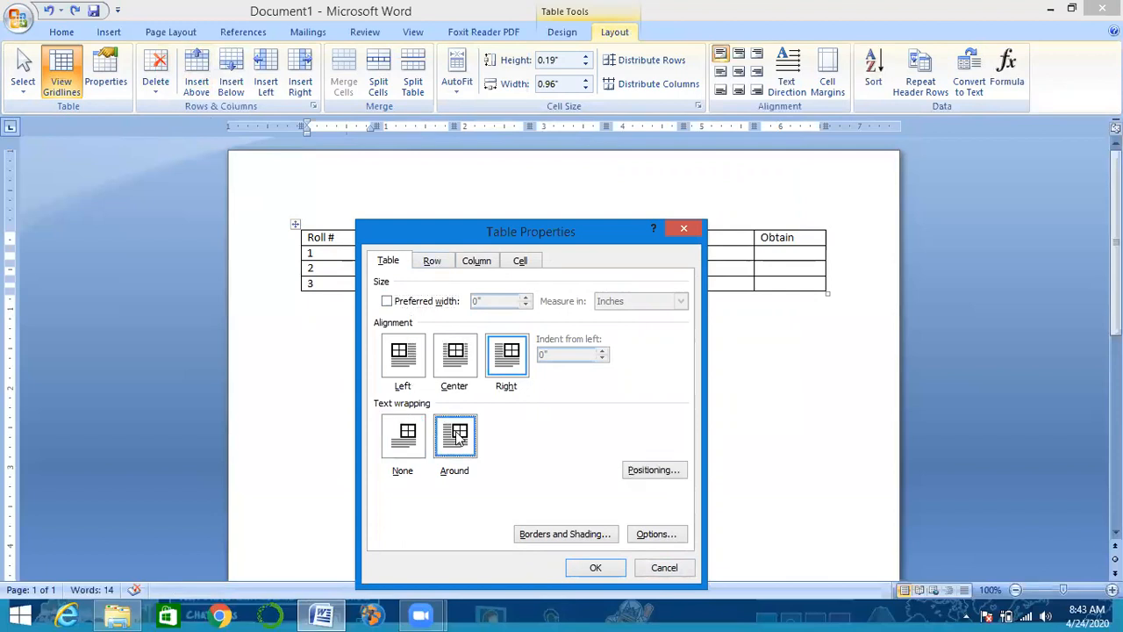
left_click(434, 260)
left_click(476, 263)
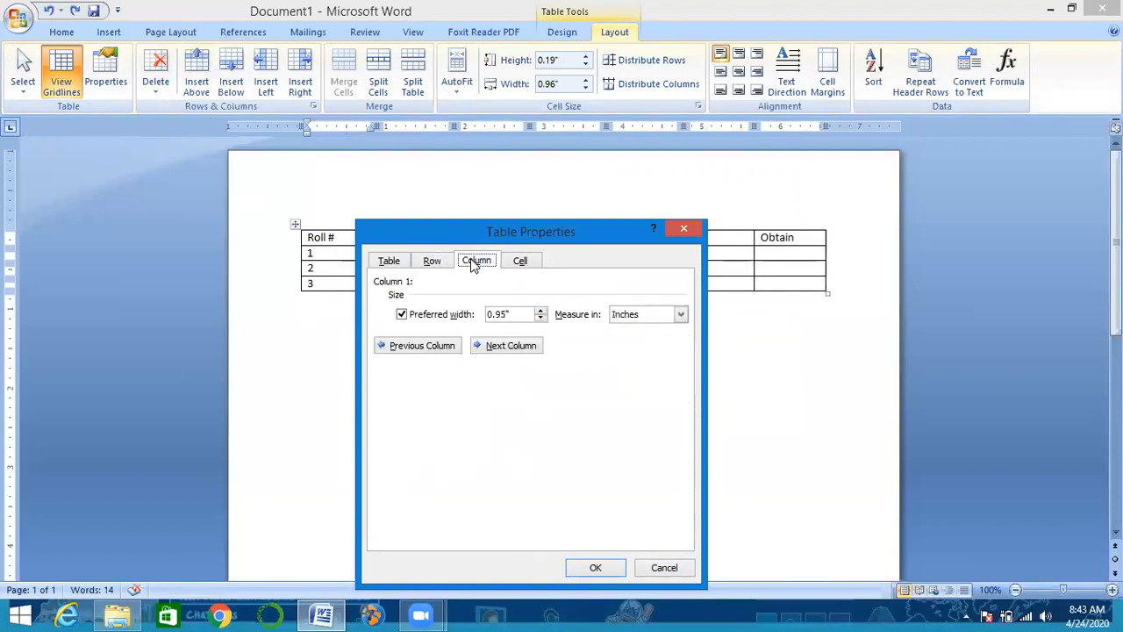
left_click(519, 263)
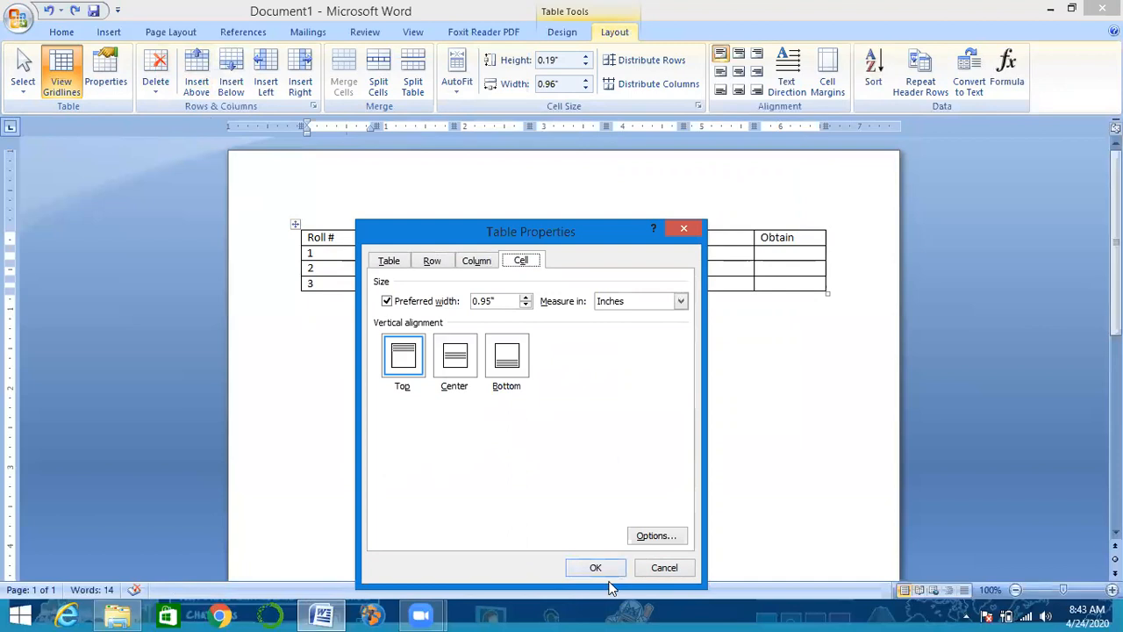
left_click(653, 568)
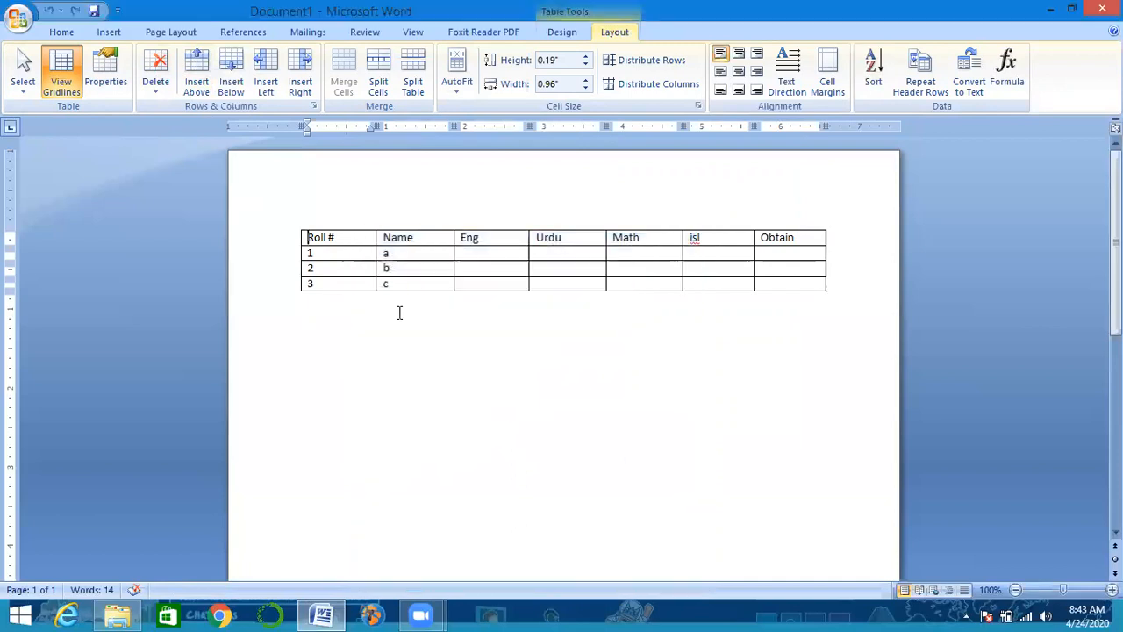
- Delete the Roll # column from the table, and undo the deletion
left_click(304, 228)
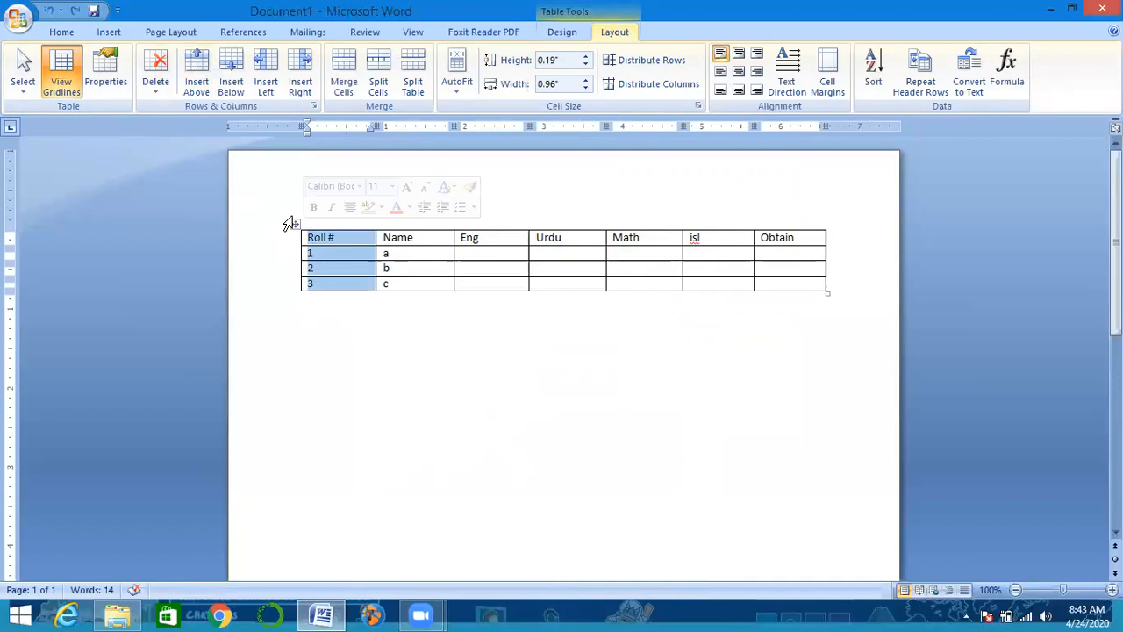
left_click(160, 91)
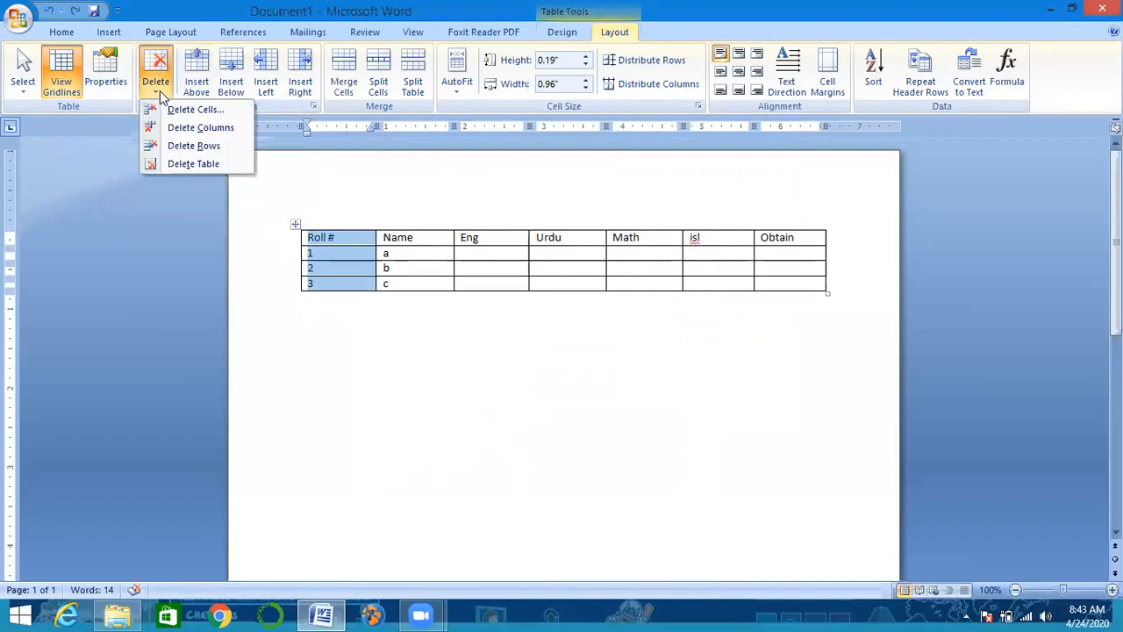
left_click(194, 132)
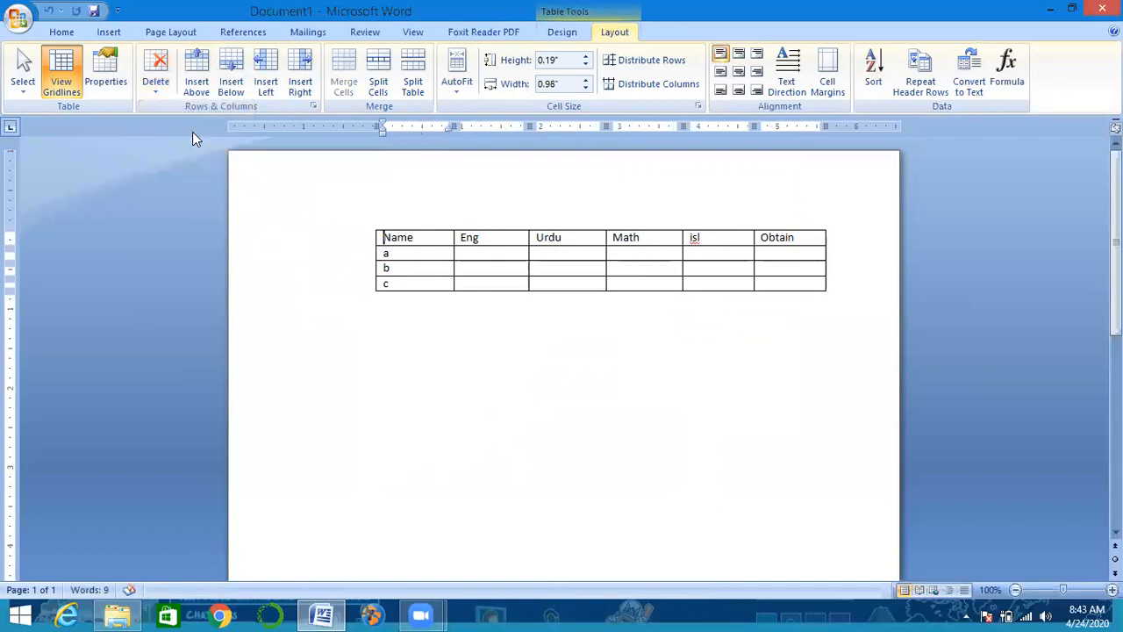
key("ctrl+z")
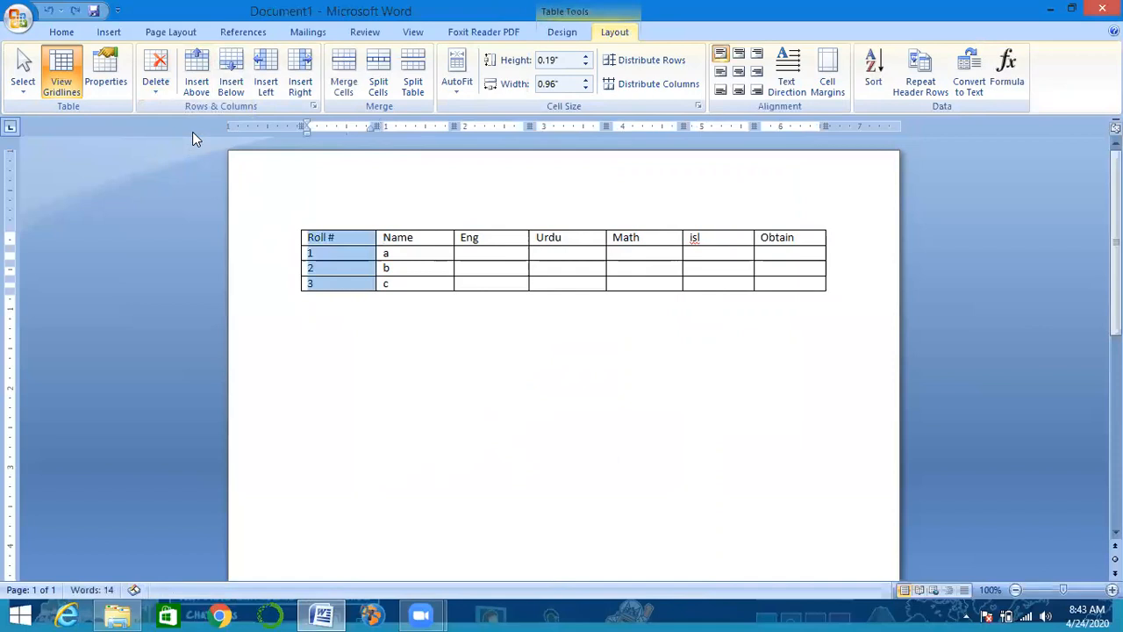
- Delete the cell containing b with the remaining cells shifted left, and undo the deletion
left_click(157, 88)
left_click(350, 334)
left_click(403, 268)
left_click(156, 88)
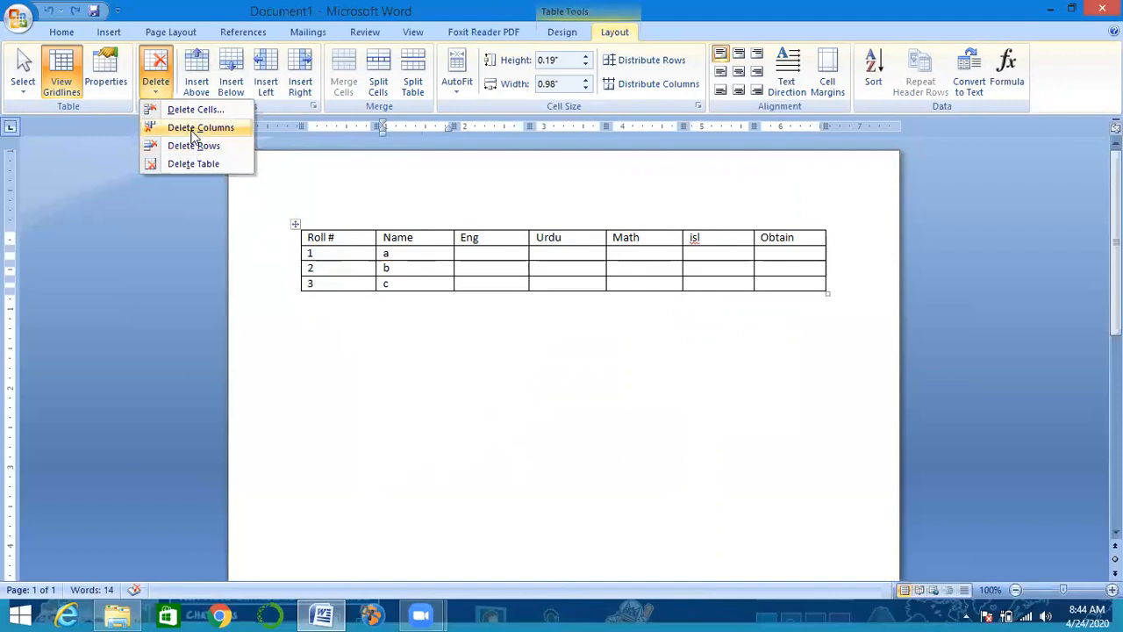
left_click(186, 111)
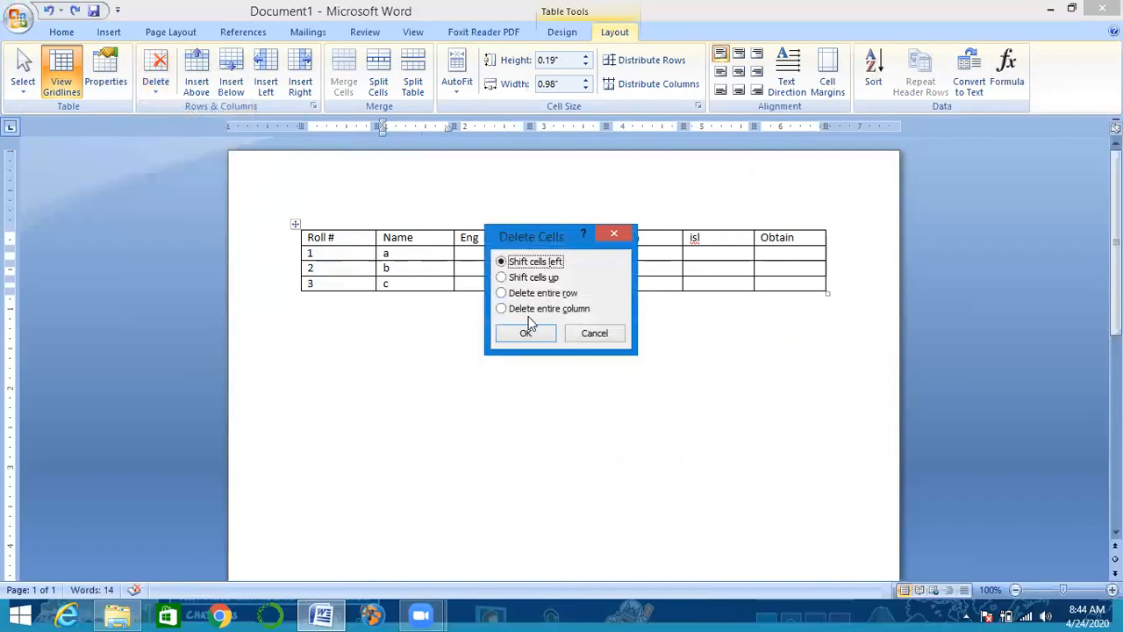
left_click(524, 334)
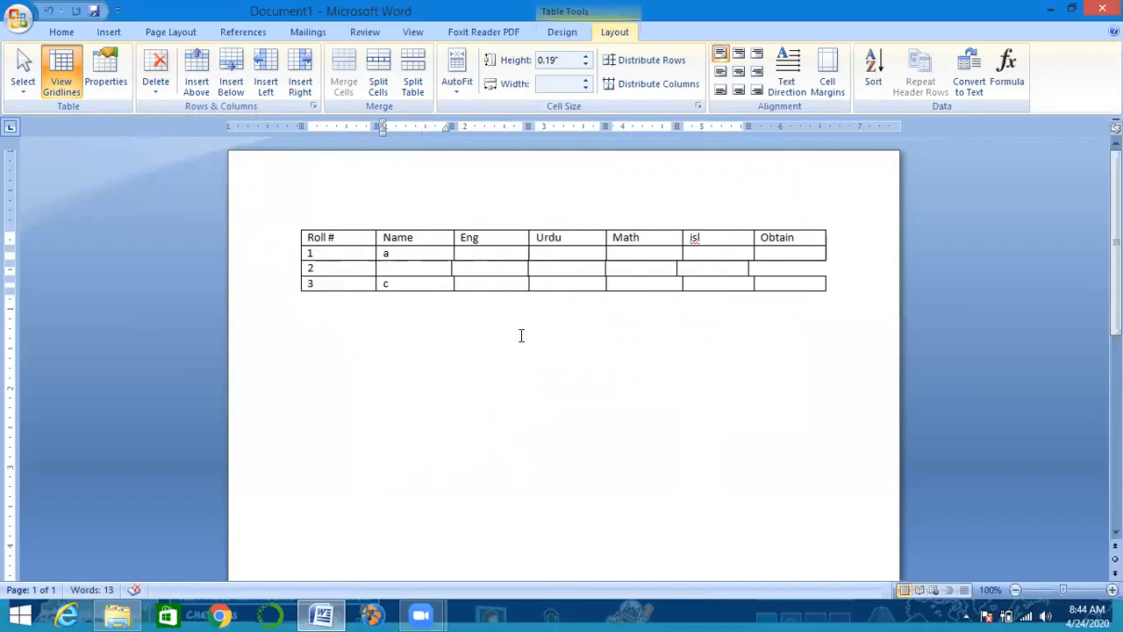
key("ctrl+z")
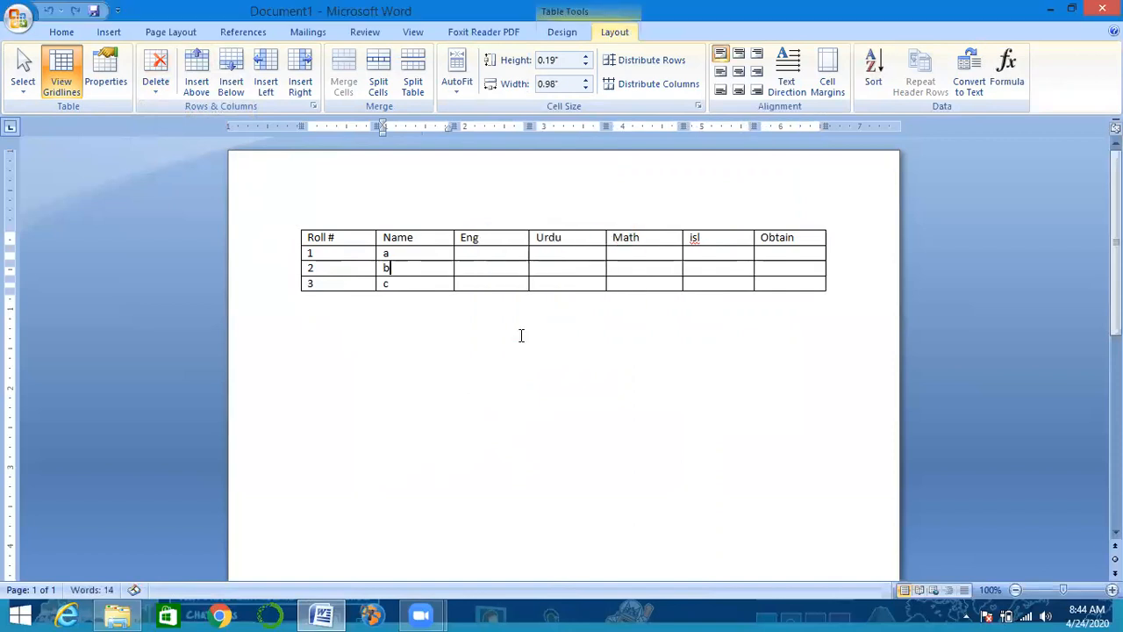
- Delete the table row for roll number 2, and undo the deletion
left_click(150, 88)
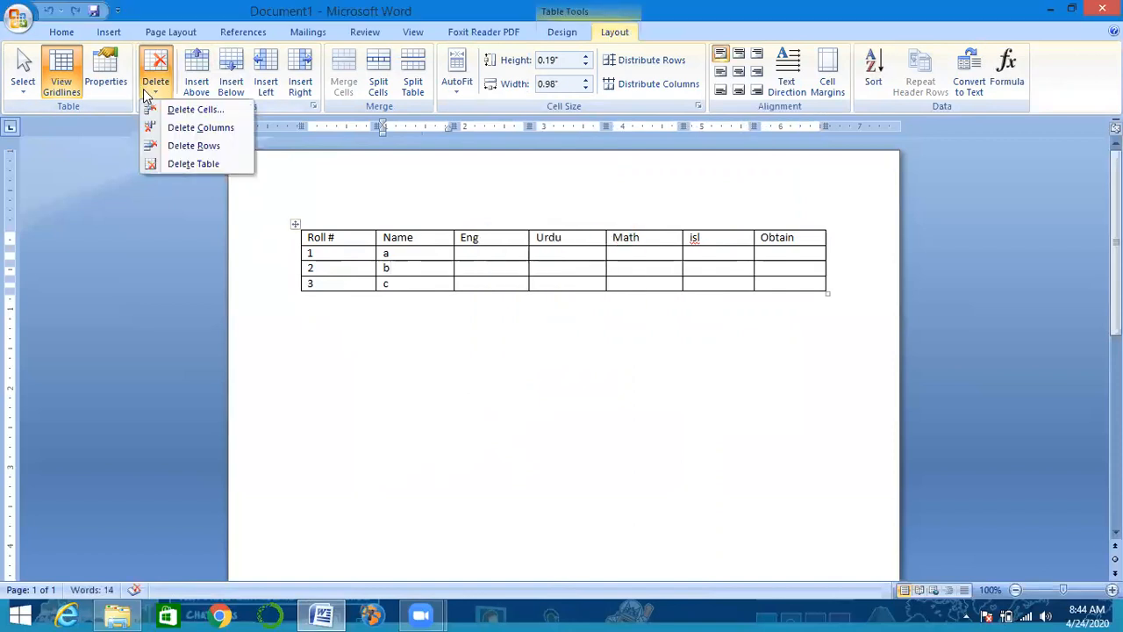
left_click(178, 146)
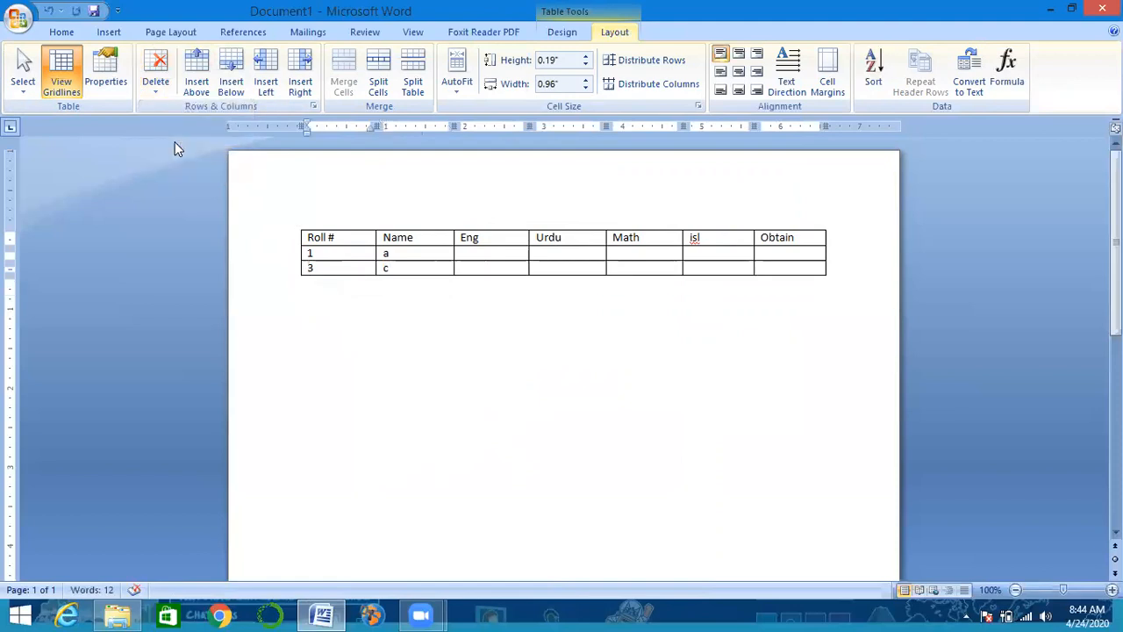
key("ctrl+z")
- Delete the entire table, and undo the deletion
left_click(154, 85)
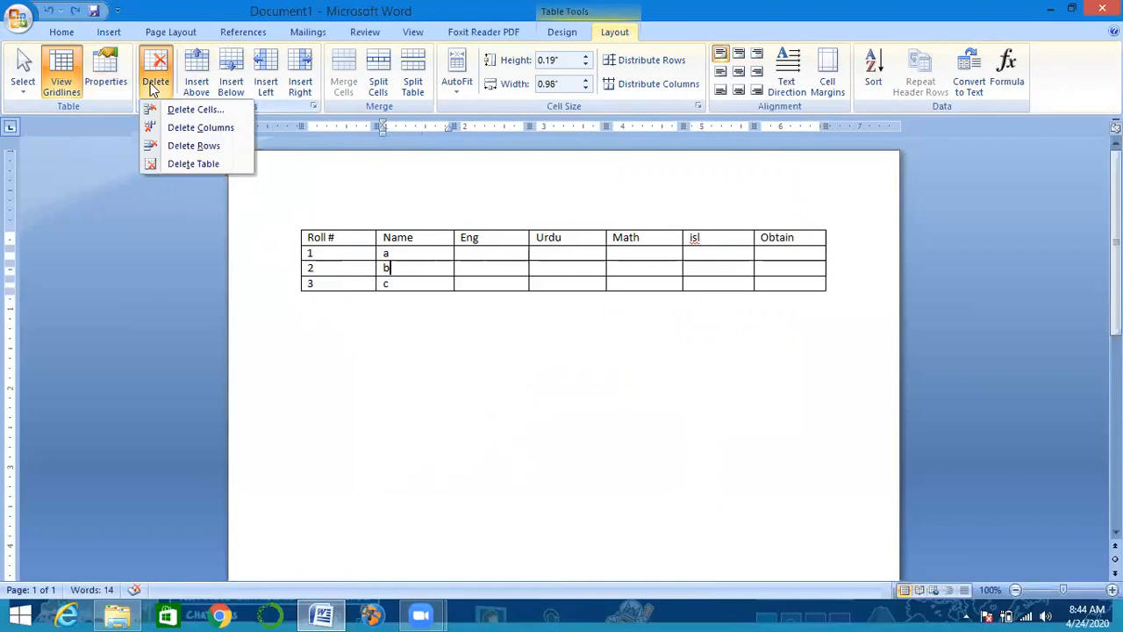
left_click(209, 165)
key("ctrl+z")
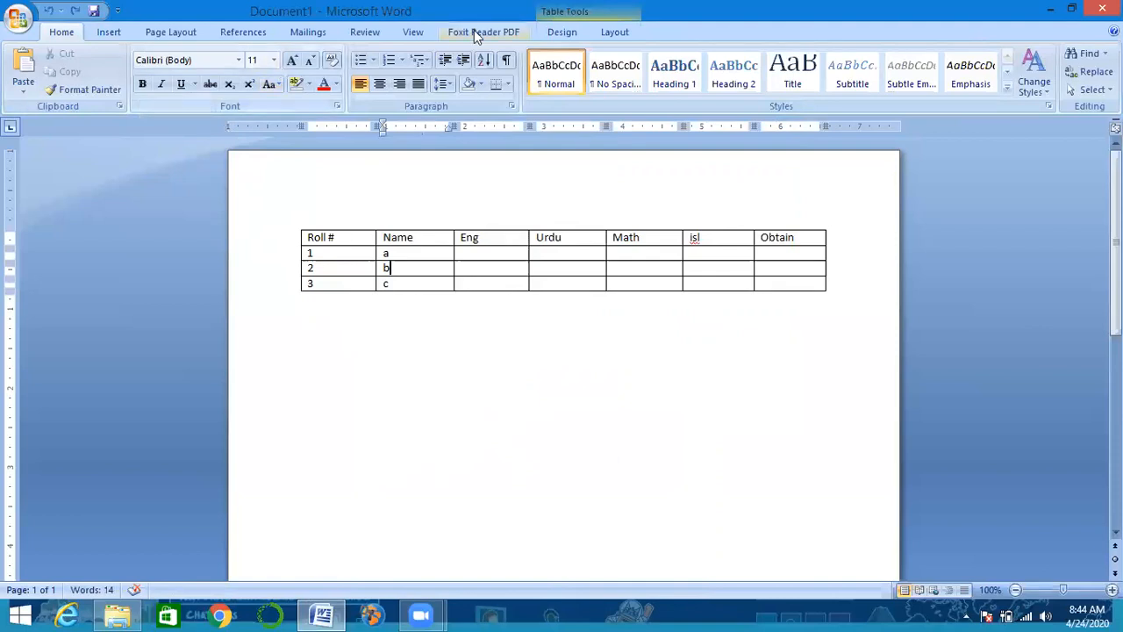
- Insert four rows above the header row with the Obtain column selected, and undo the insertion
left_click(763, 167)
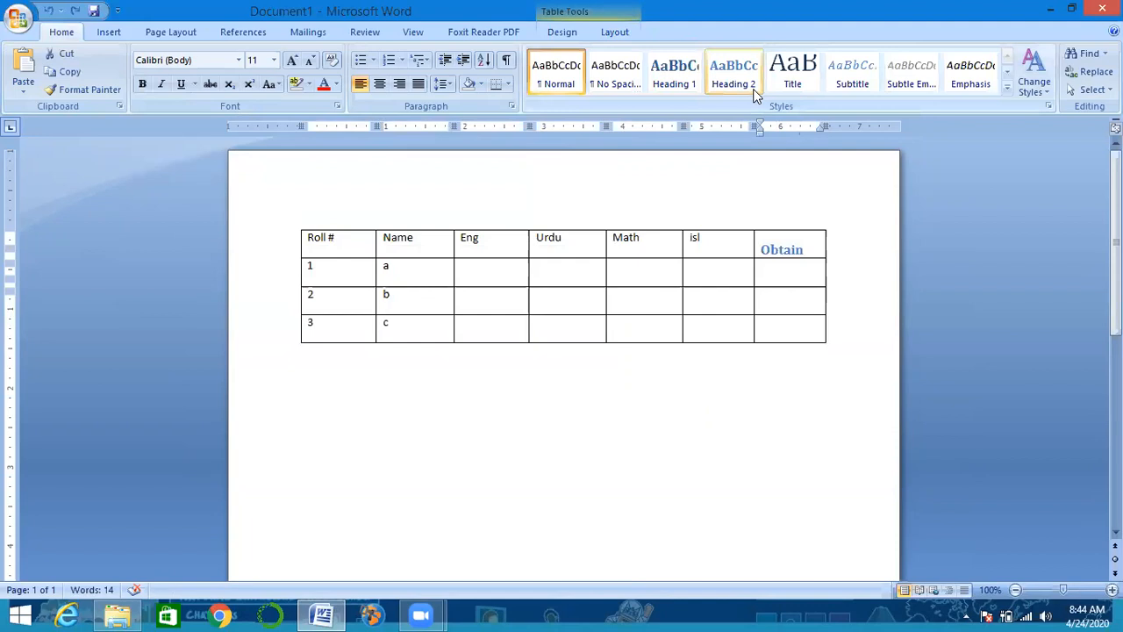
left_click(617, 32)
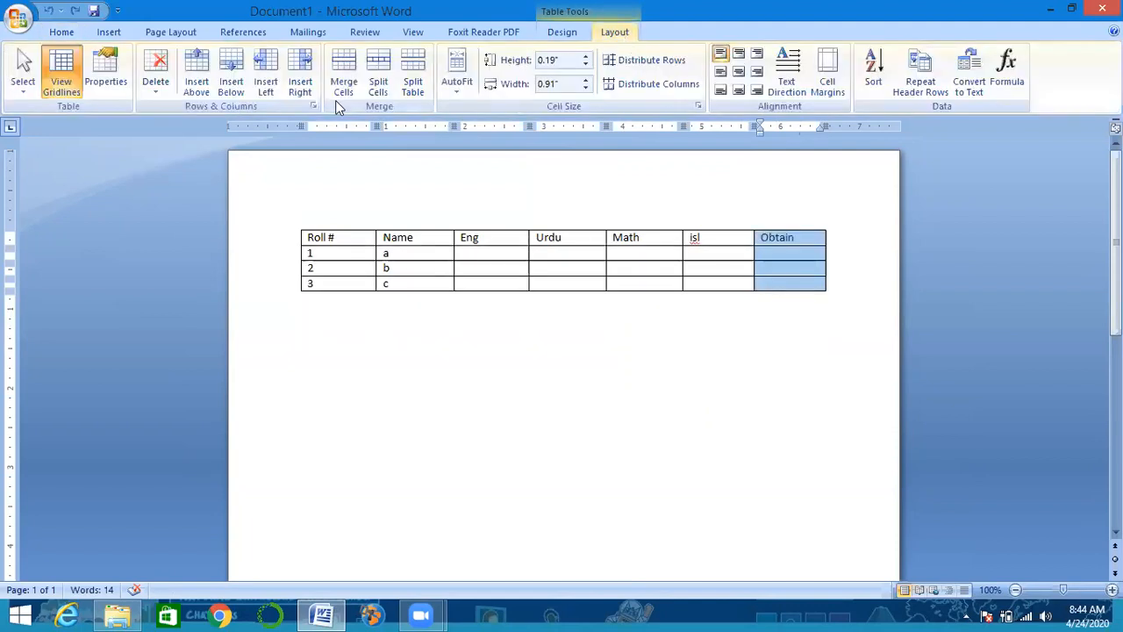
left_click(207, 92)
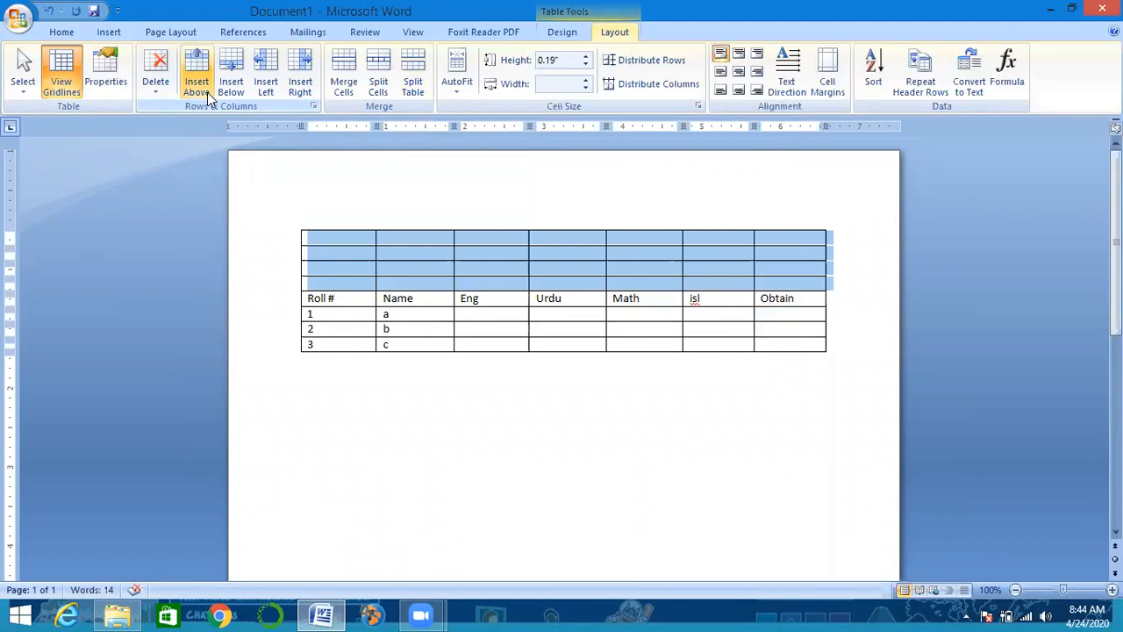
key("ctrl+z")
left_click(463, 344)
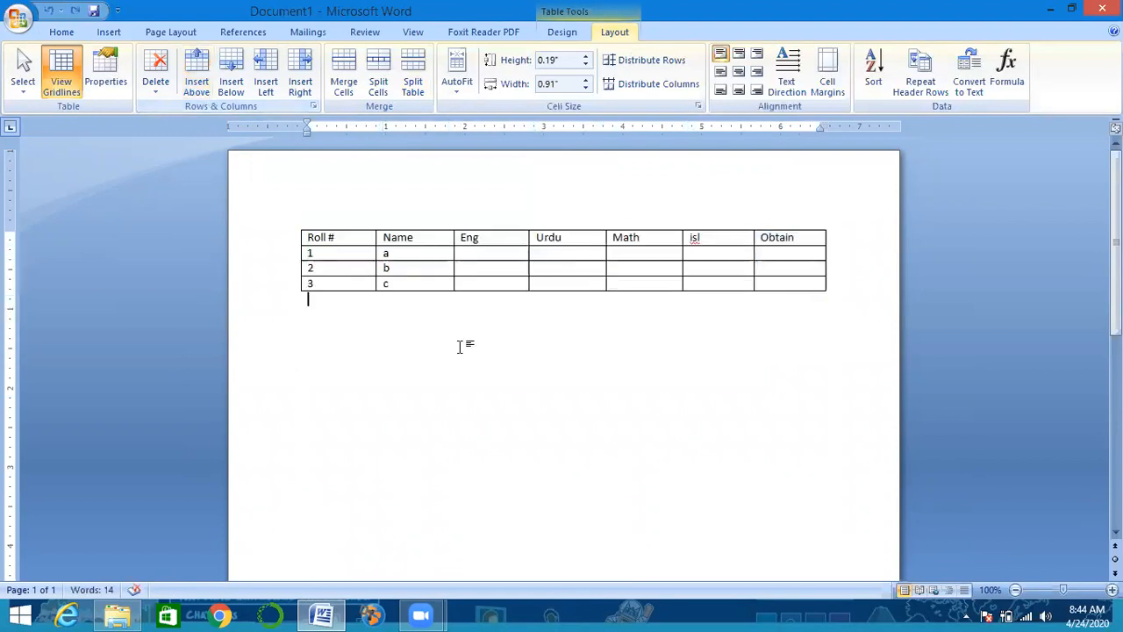
left_click(312, 252)
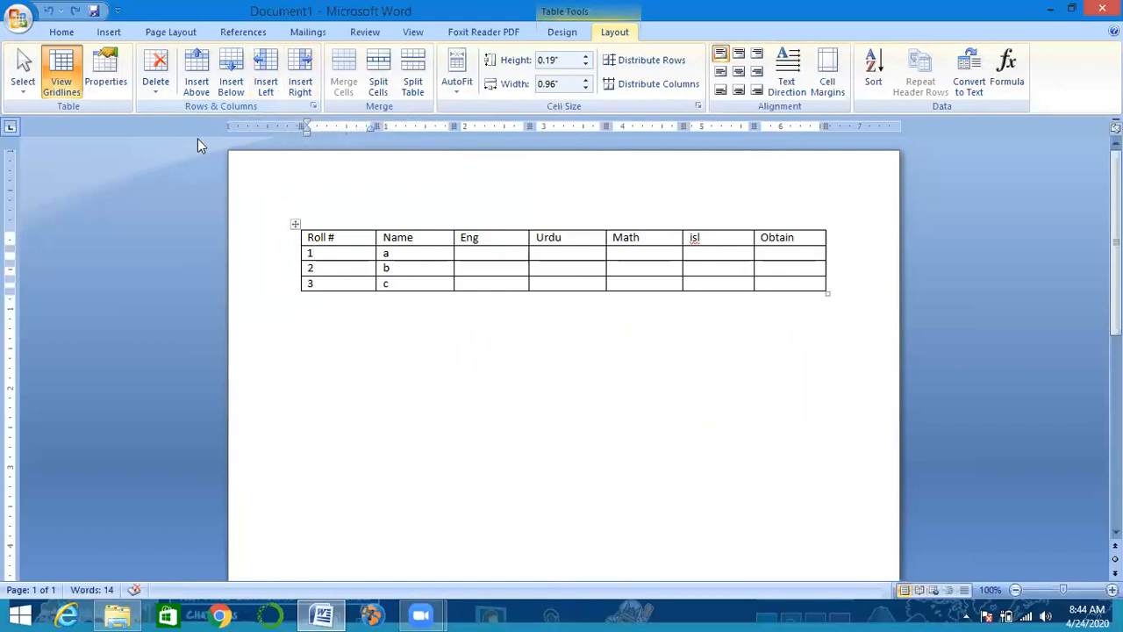
left_click_drag(309, 237, 839, 322)
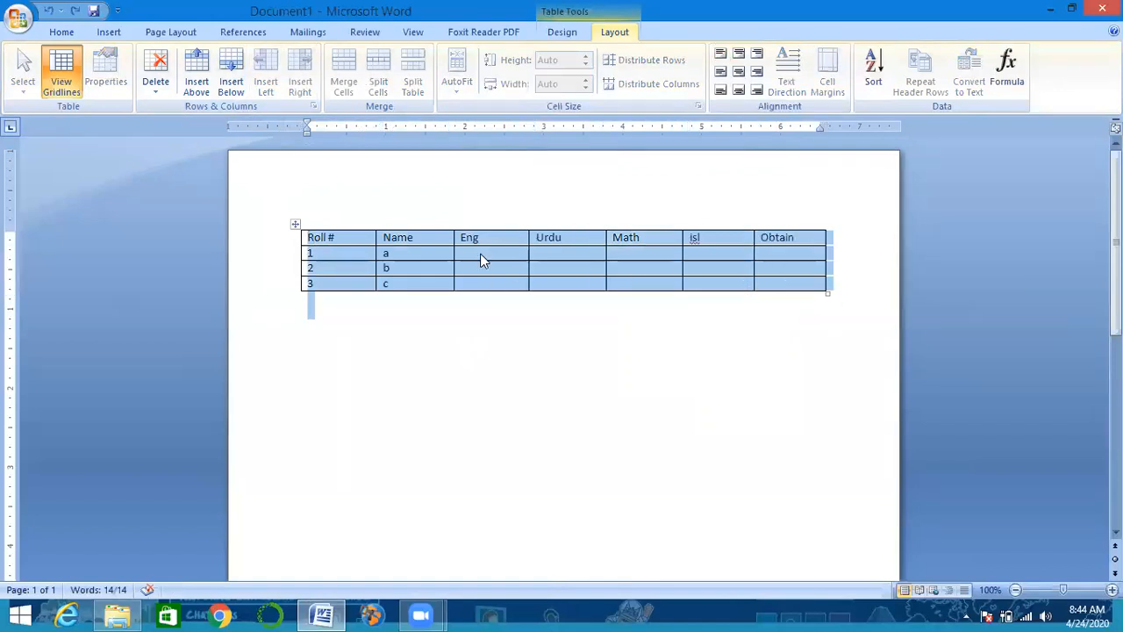
left_click(406, 319)
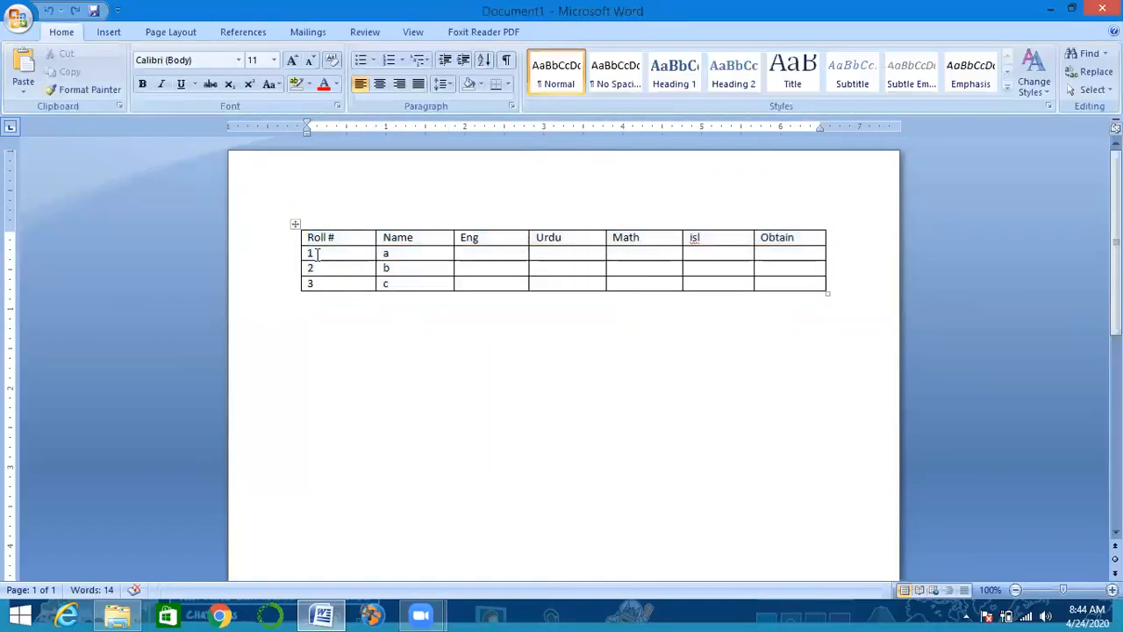
left_click_drag(311, 235, 762, 315)
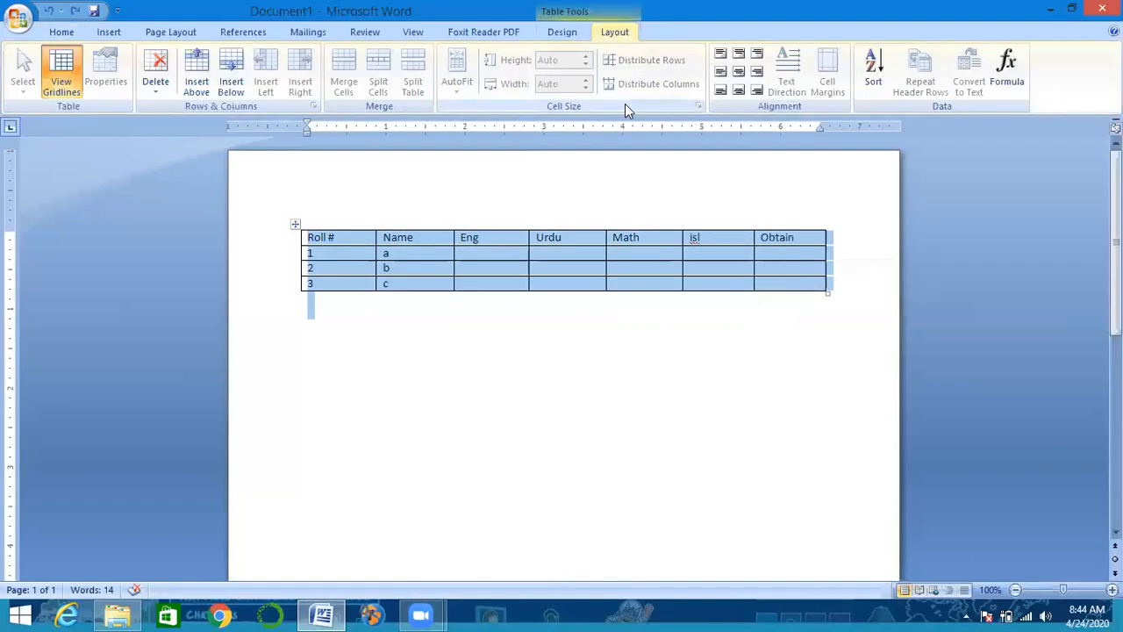
left_click(614, 374)
- Apply No Border to the whole table, and deselect it
left_click(316, 238)
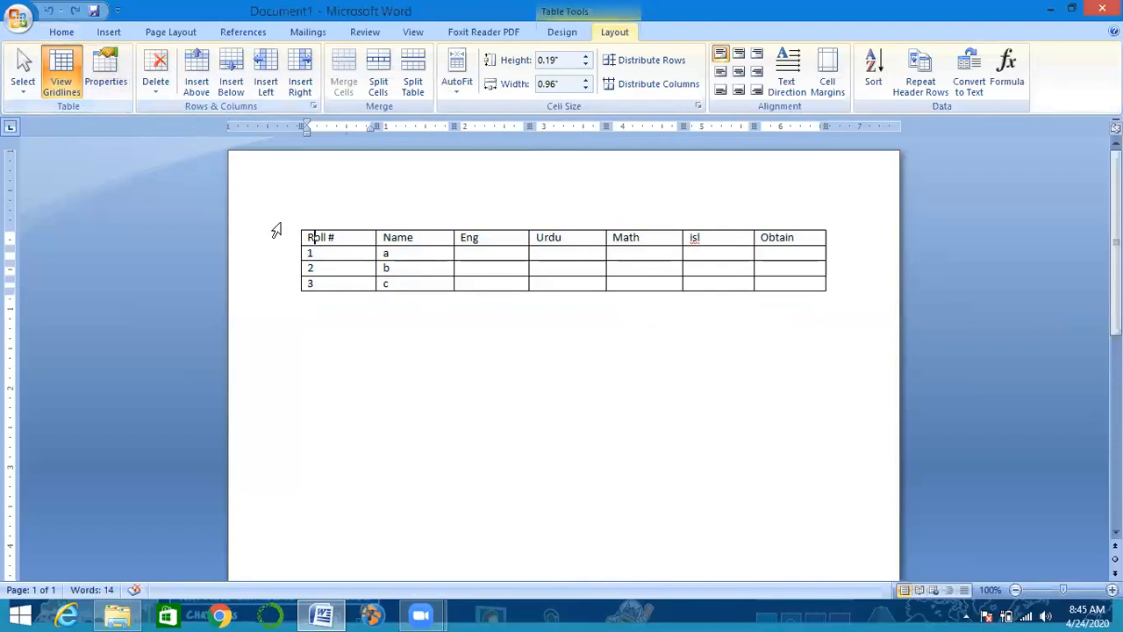
left_click_drag(303, 237, 779, 313)
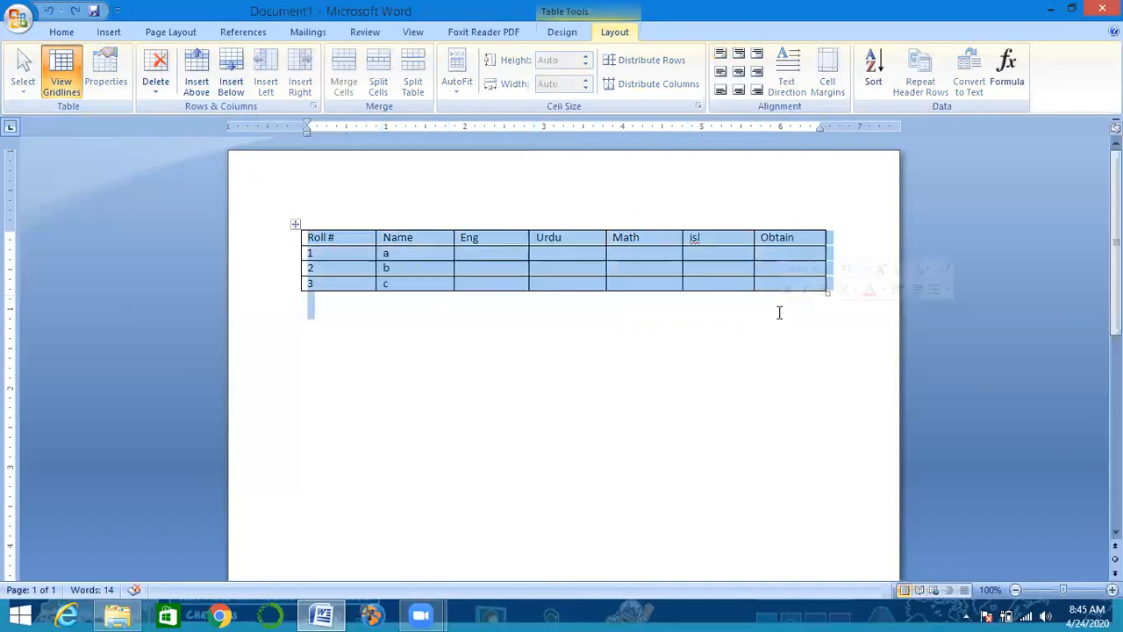
left_click(550, 39)
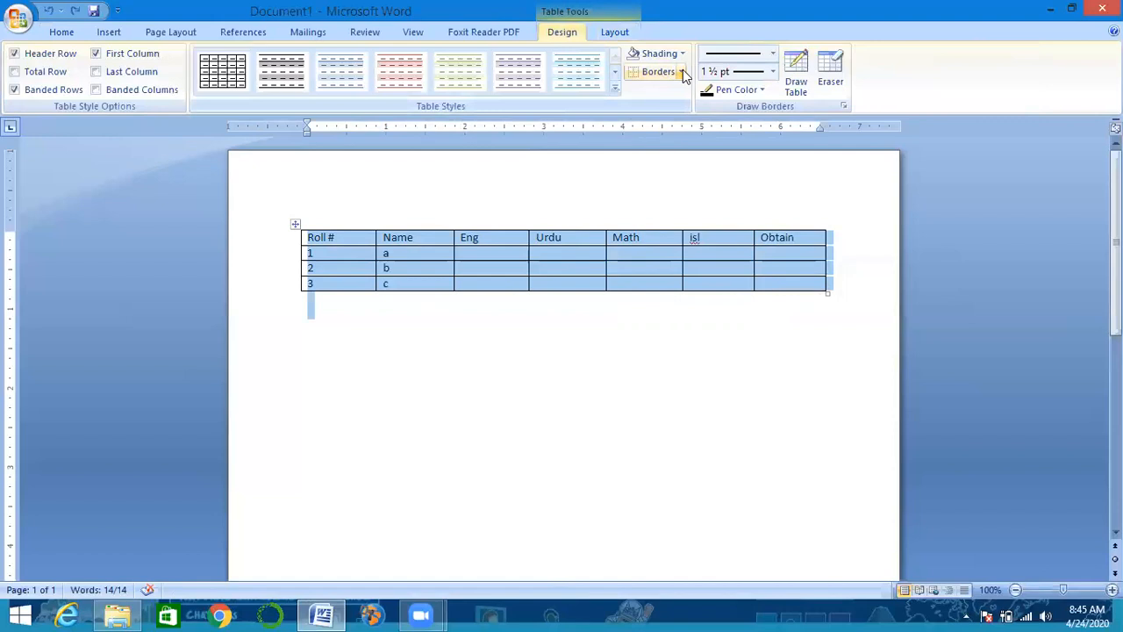
left_click(682, 73)
left_click(675, 168)
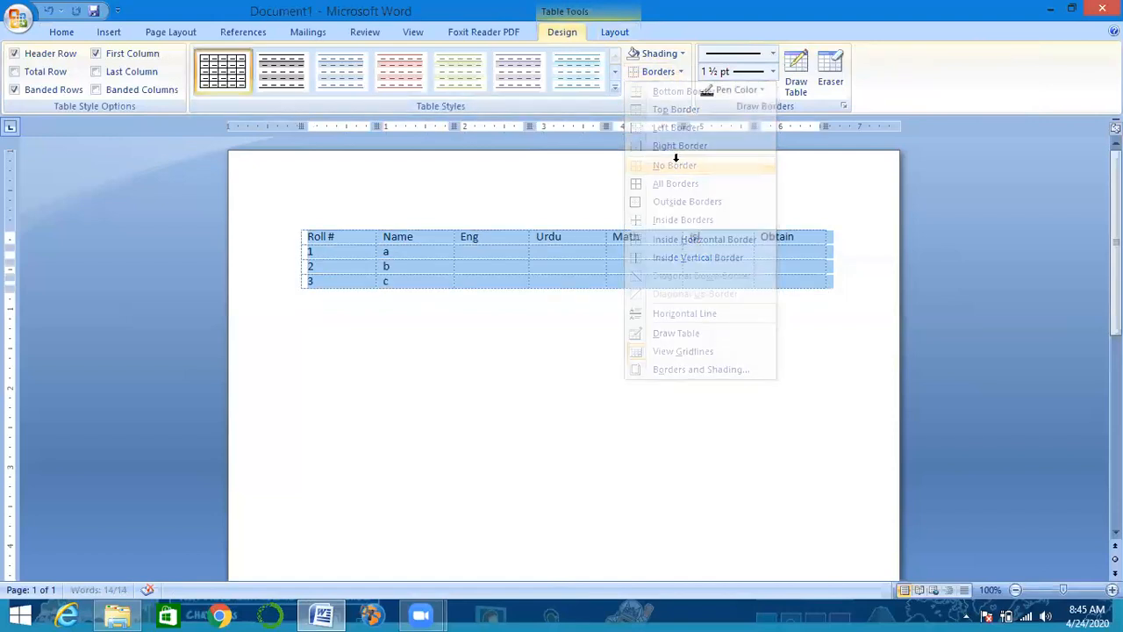
left_click(607, 32)
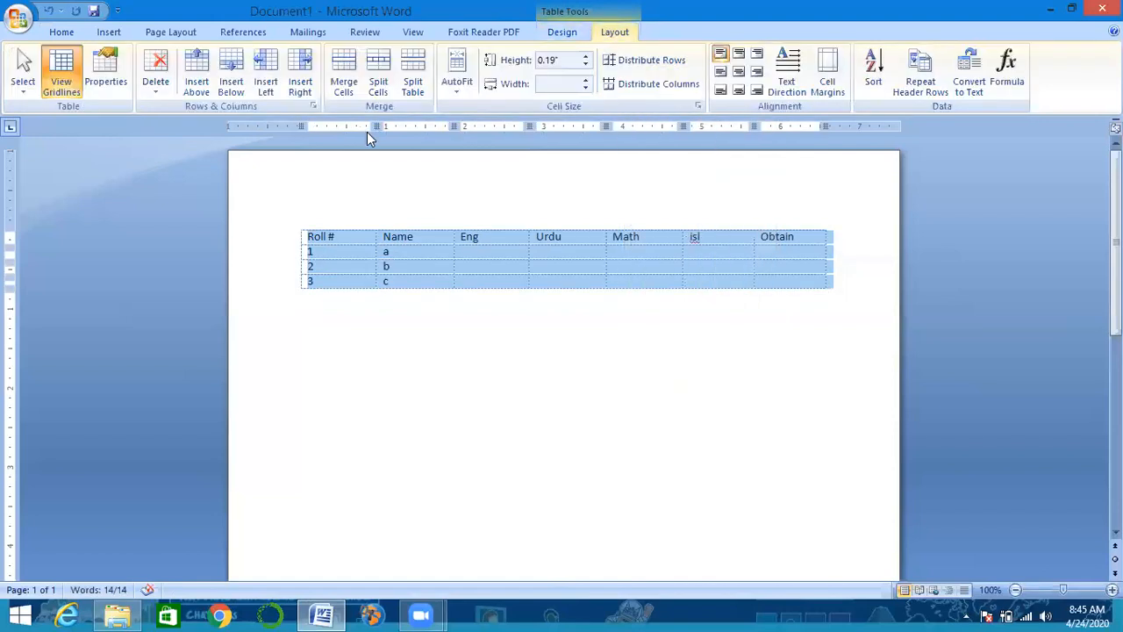
left_click(371, 328)
left_click_drag(325, 237, 847, 284)
left_click(107, 82)
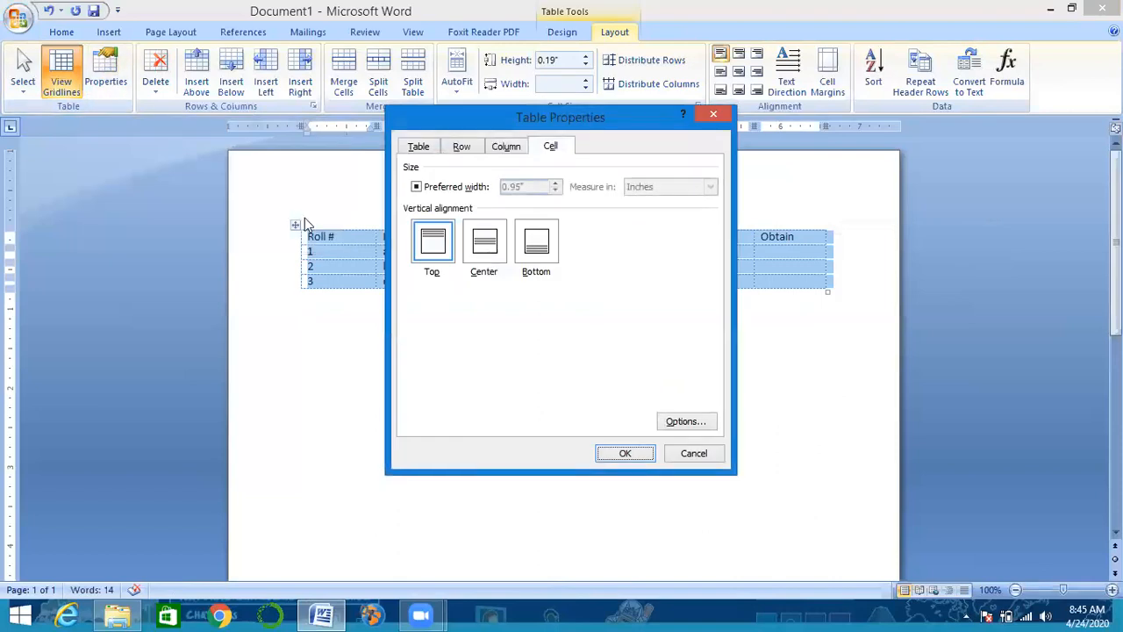
left_click(436, 147)
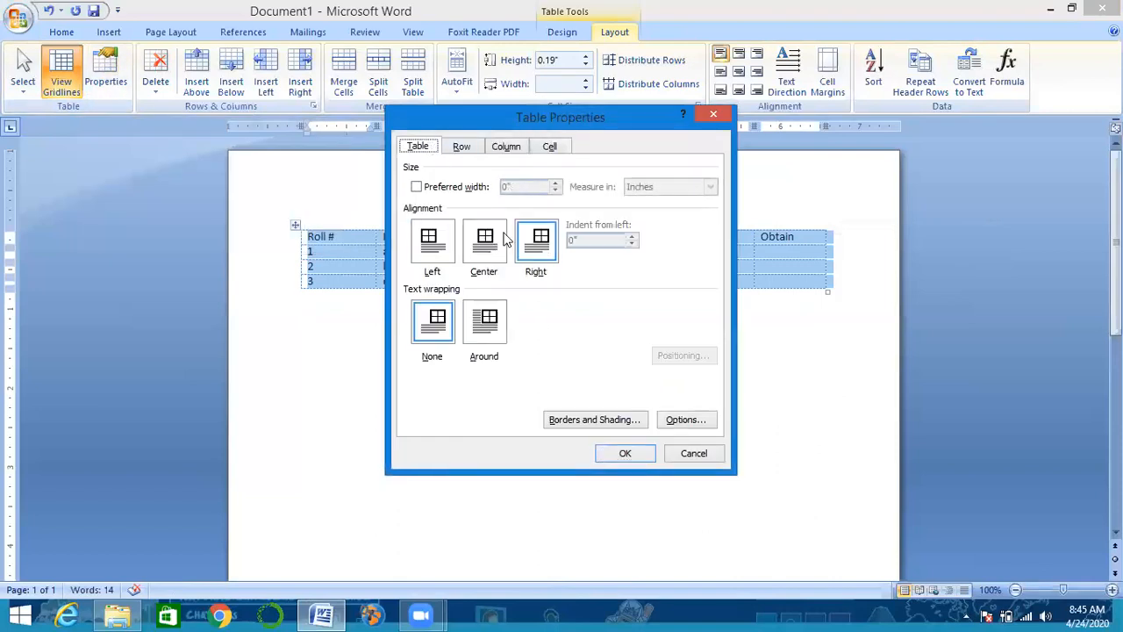
left_click(470, 244)
left_click(439, 241)
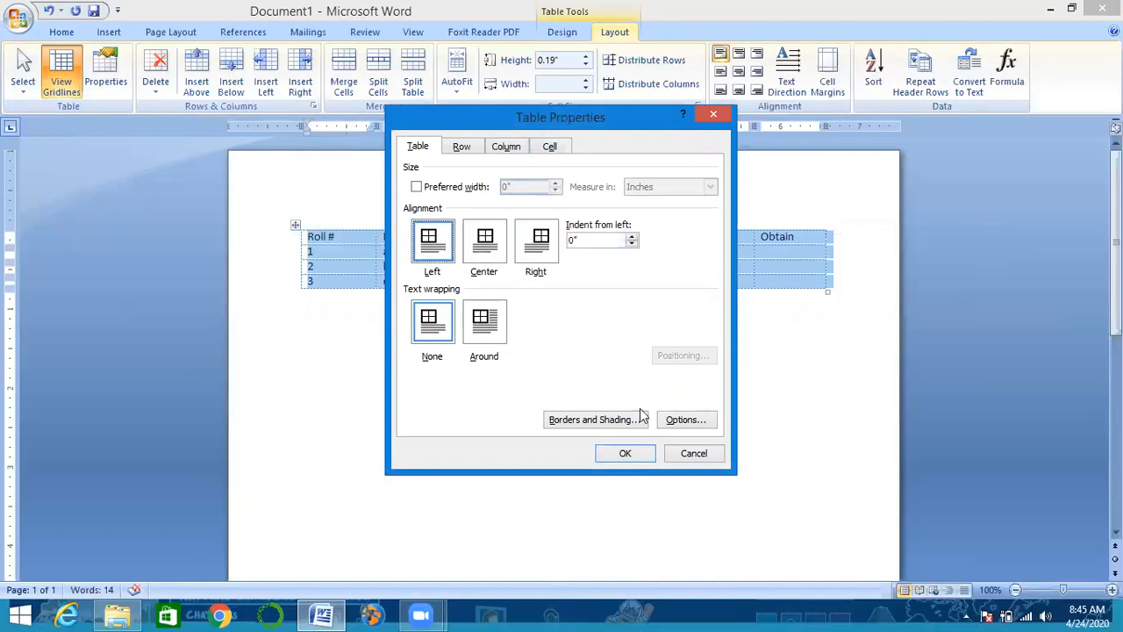
left_click(625, 421)
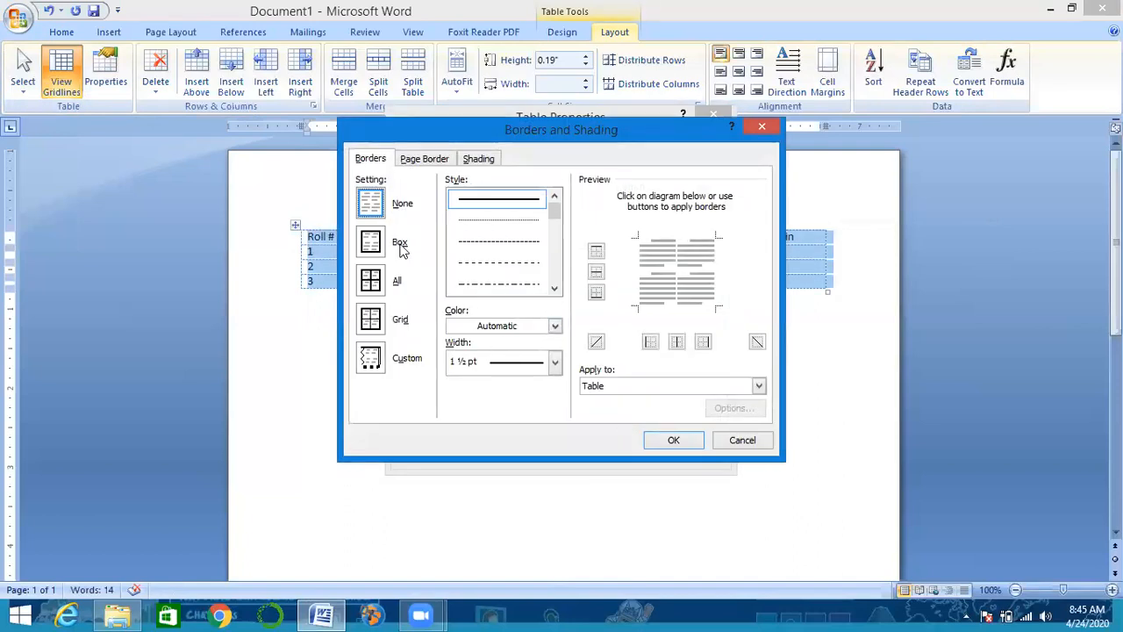
left_click(731, 444)
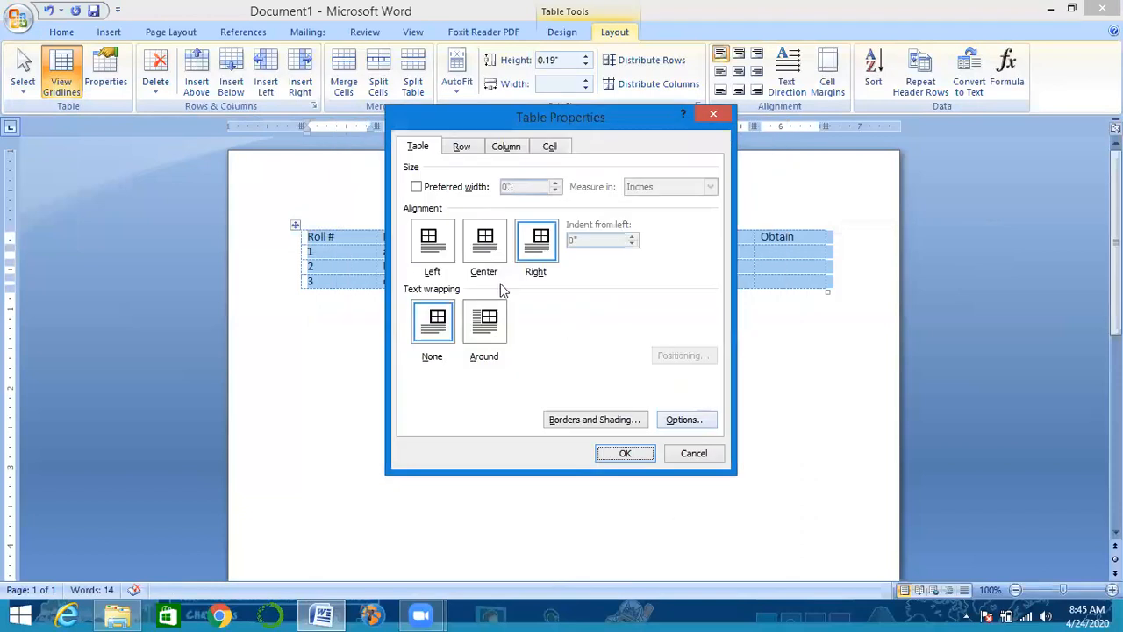
left_click(673, 454)
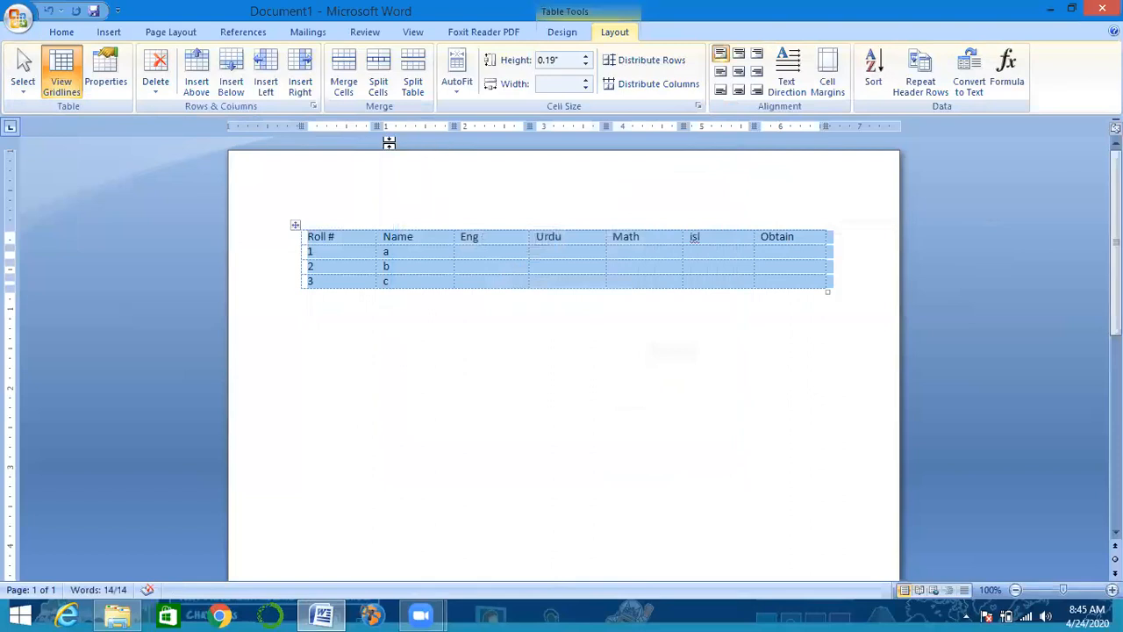
- Apply the All border setting with a 1½ pt solid line to the whole table in Table Properties, and deselect the table
left_click(106, 75)
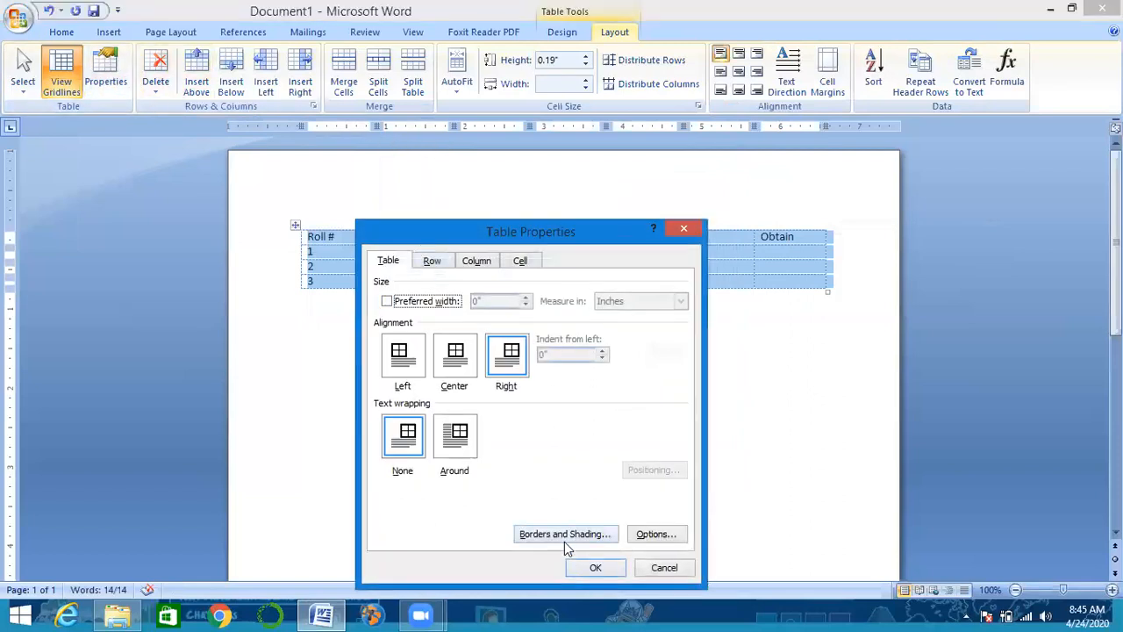
left_click(566, 535)
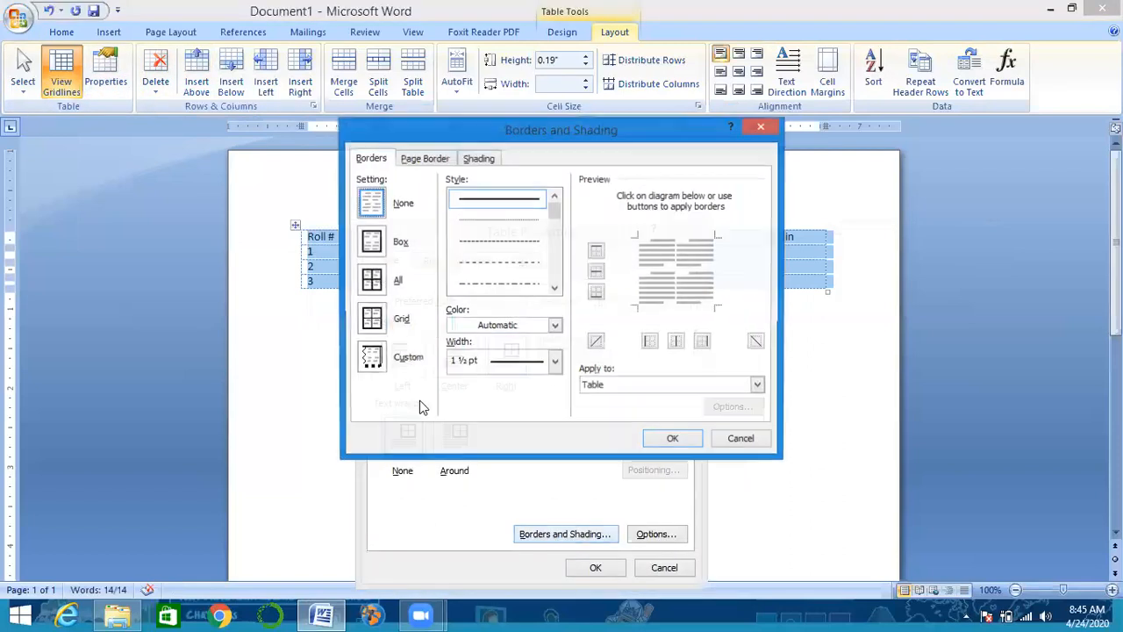
left_click(399, 283)
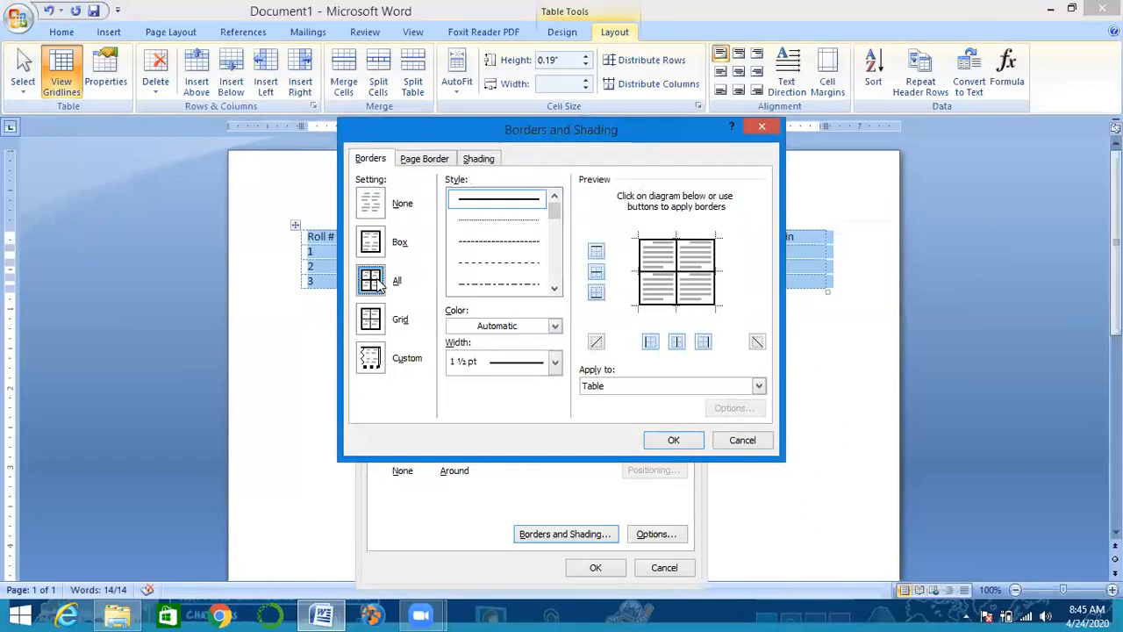
left_click(669, 440)
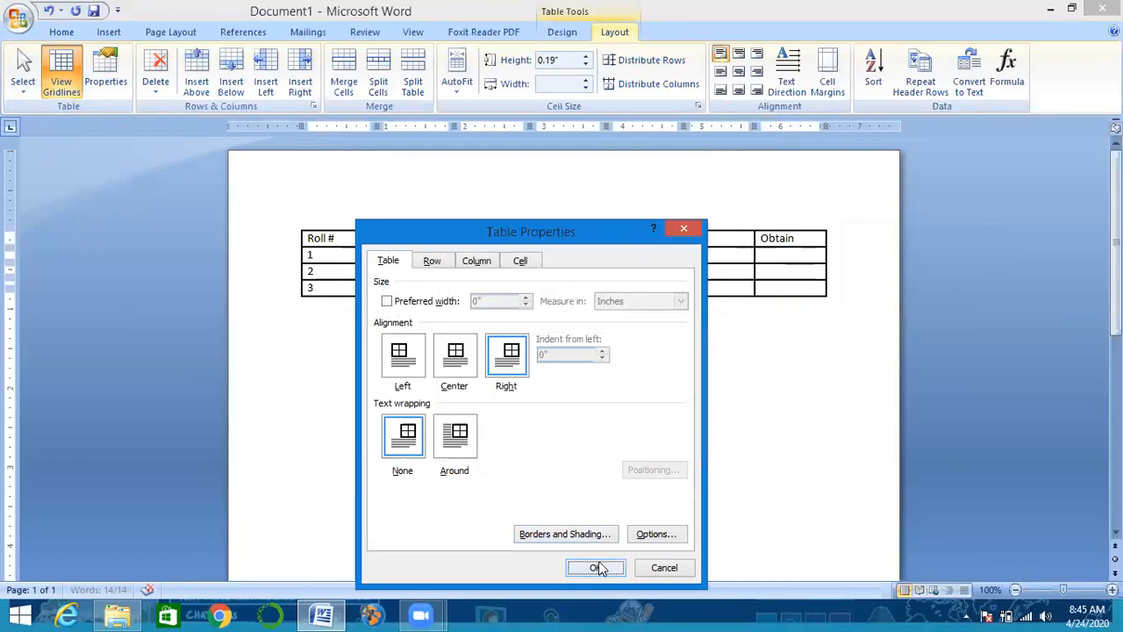
left_click(596, 567)
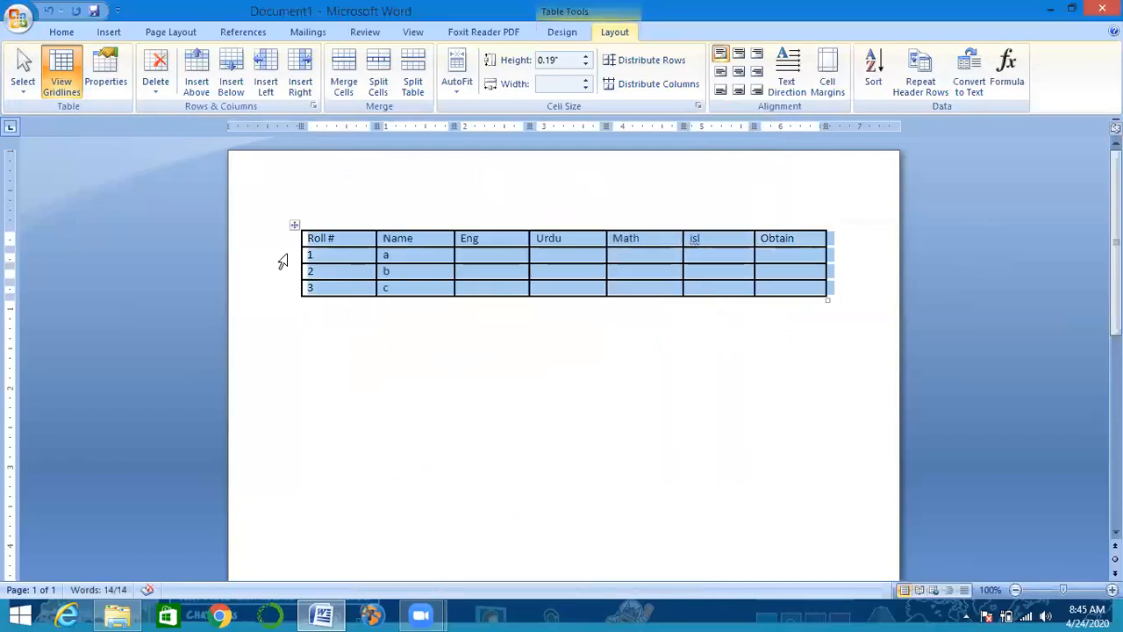
left_click(414, 314)
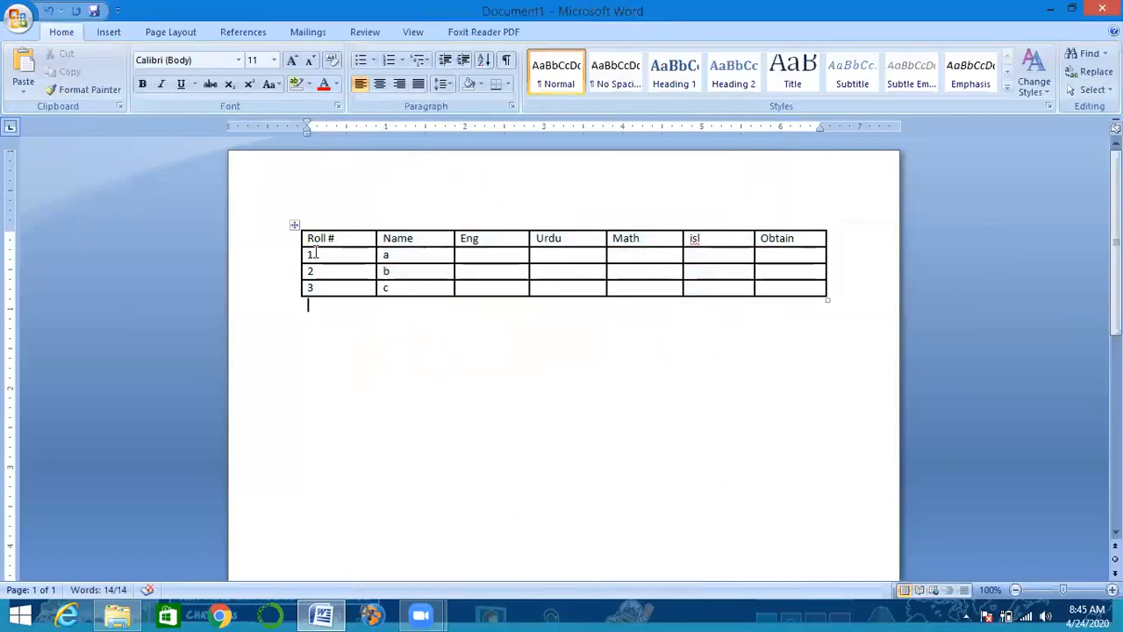
- Merge the three empty cells beneath the isl header into one cell
left_click(309, 255)
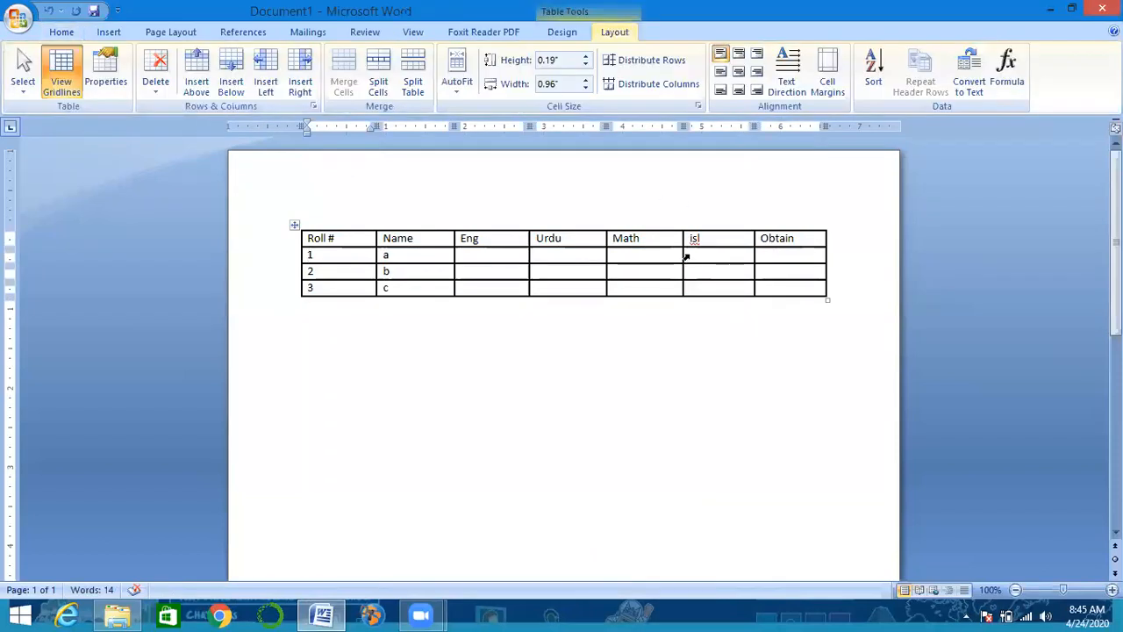
left_click_drag(691, 255, 718, 286)
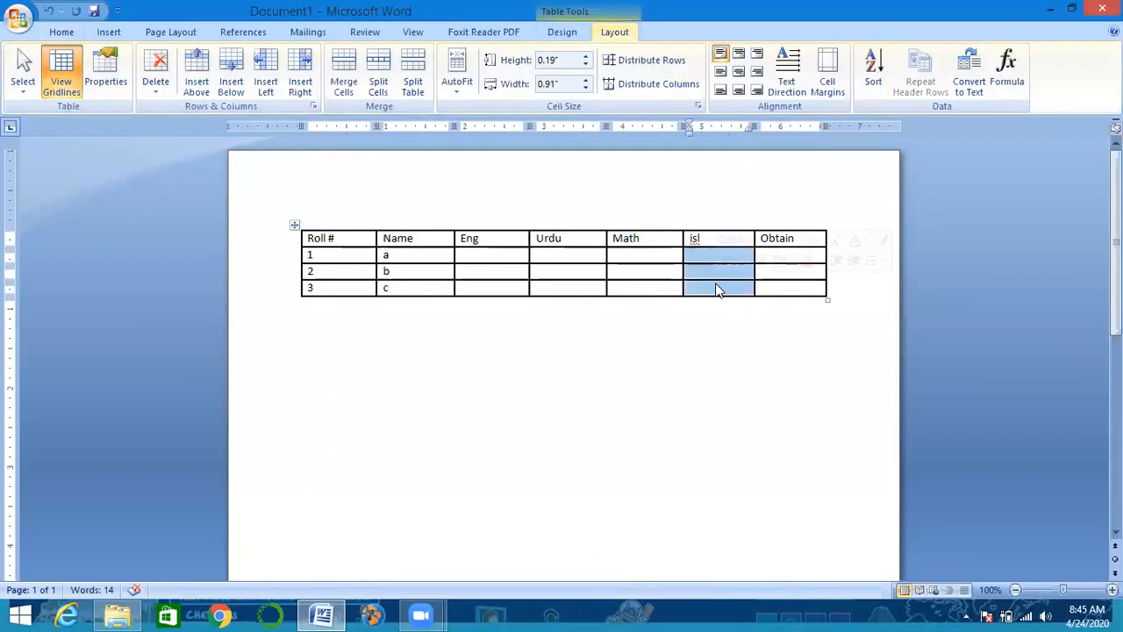
left_click(349, 81)
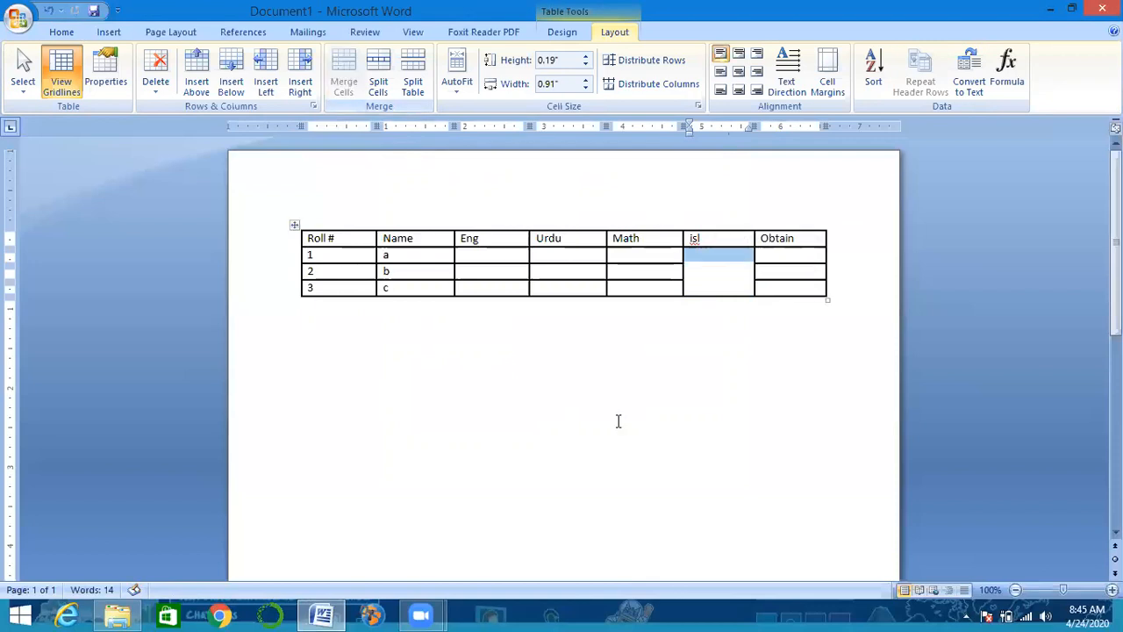
left_click(685, 406)
- Split the merged cell beneath the isl header into 1 column and 3 rows
left_click(695, 275)
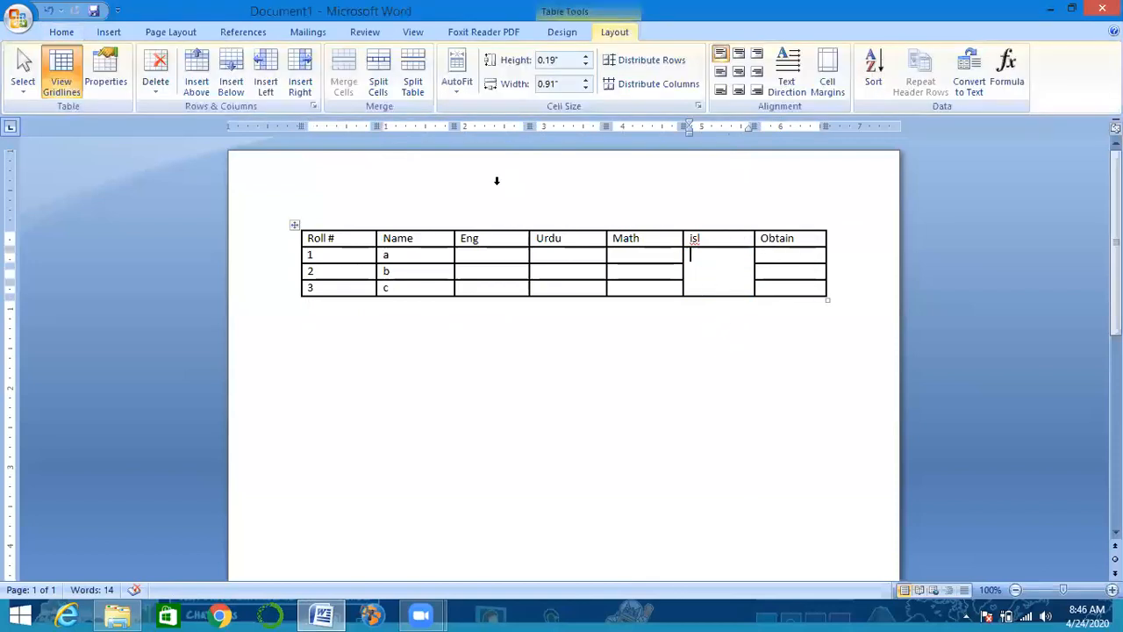
left_click(379, 88)
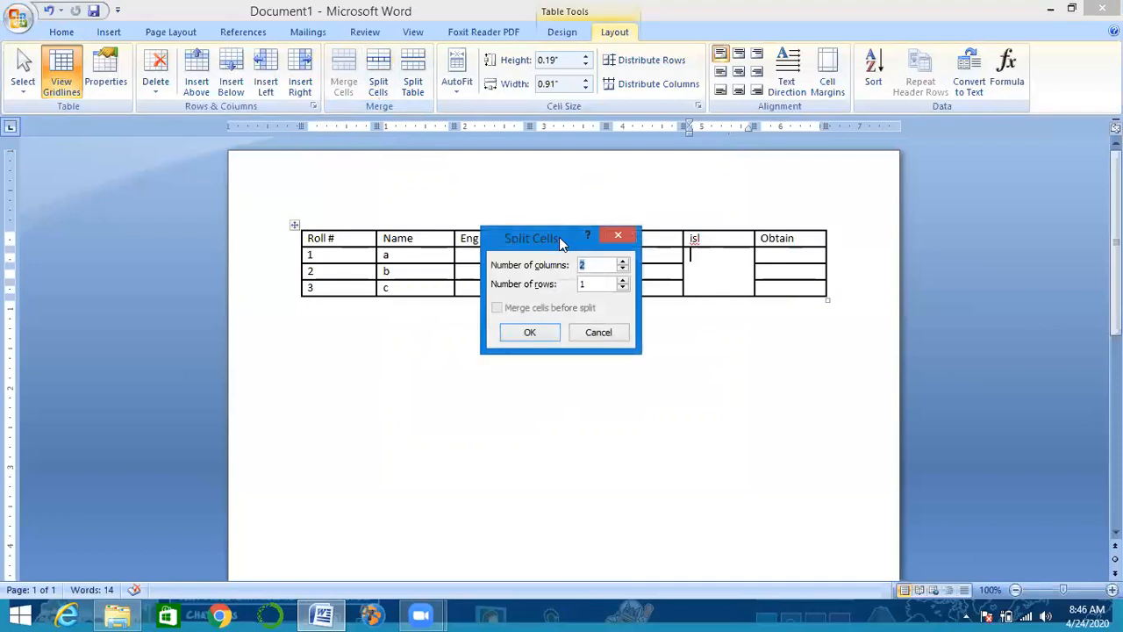
left_click_drag(559, 237, 485, 355)
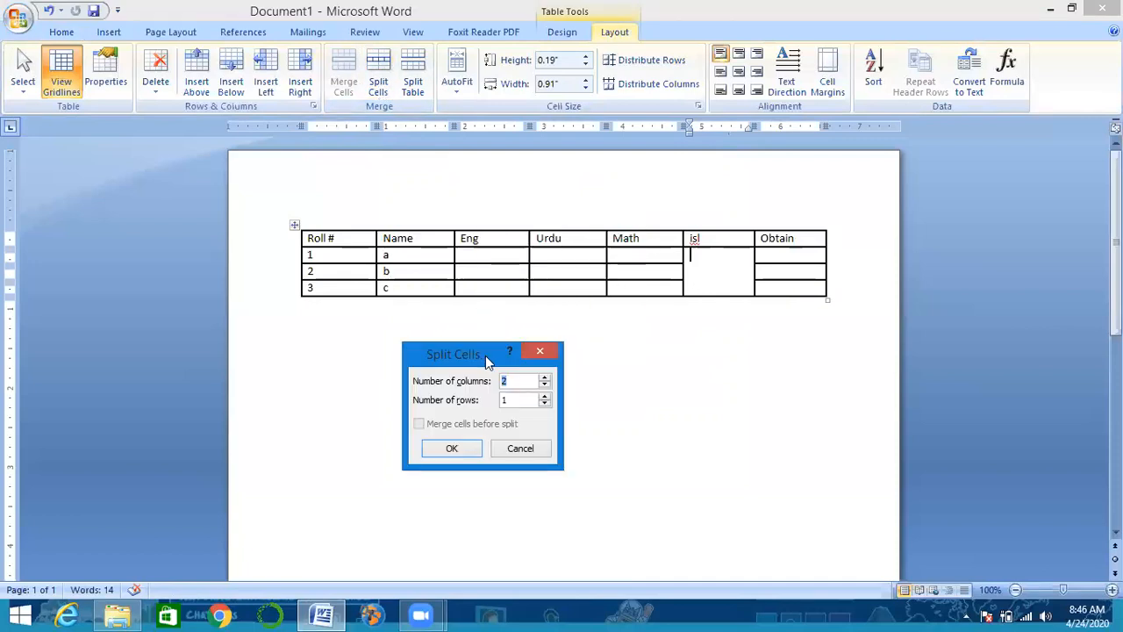
key("BackSpace")
type("1")
type("3")
left_click(451, 447)
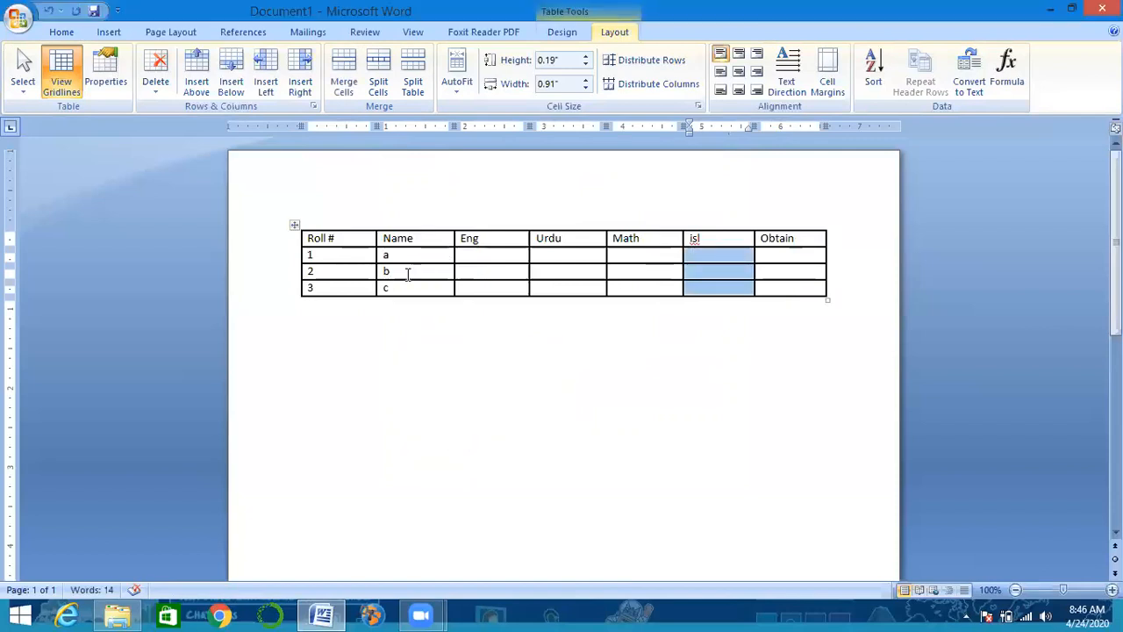
- Split the table above the row for roll number 2, and rejoin the two parts by deleting the gap between them
left_click(325, 271)
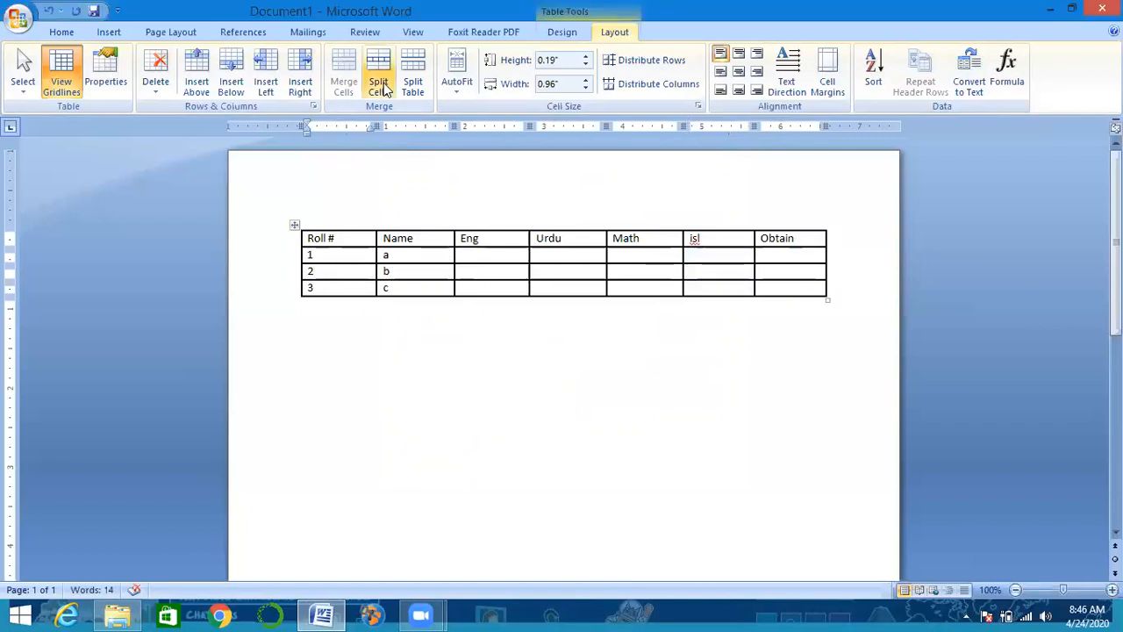
left_click(414, 81)
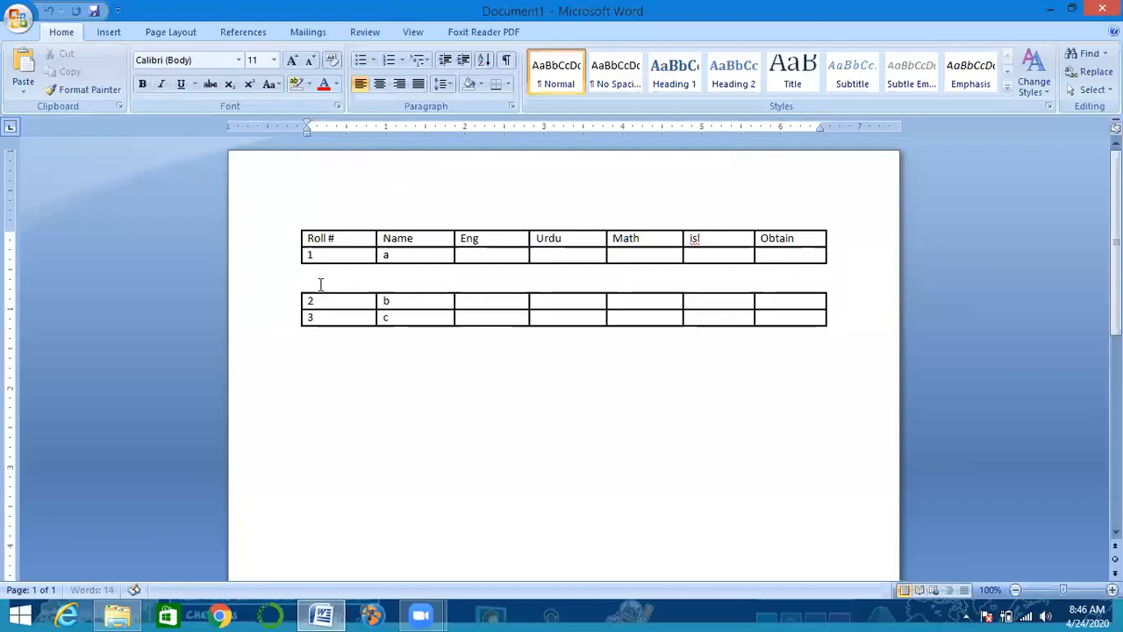
key("Delete")
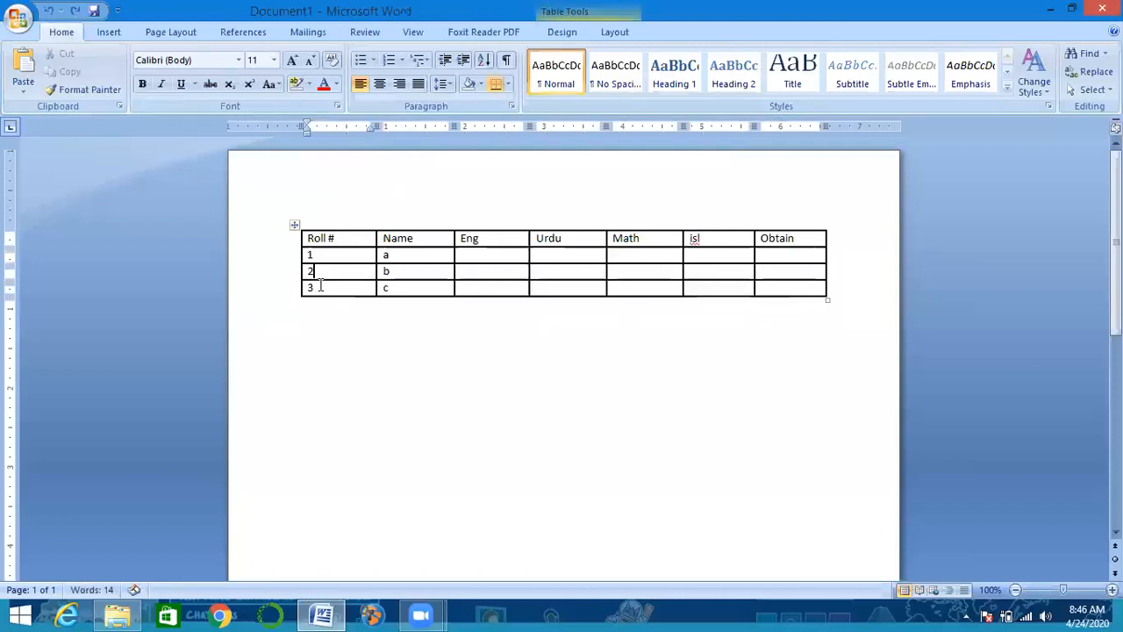
- Examine the AutoFit options for the table
left_click(612, 32)
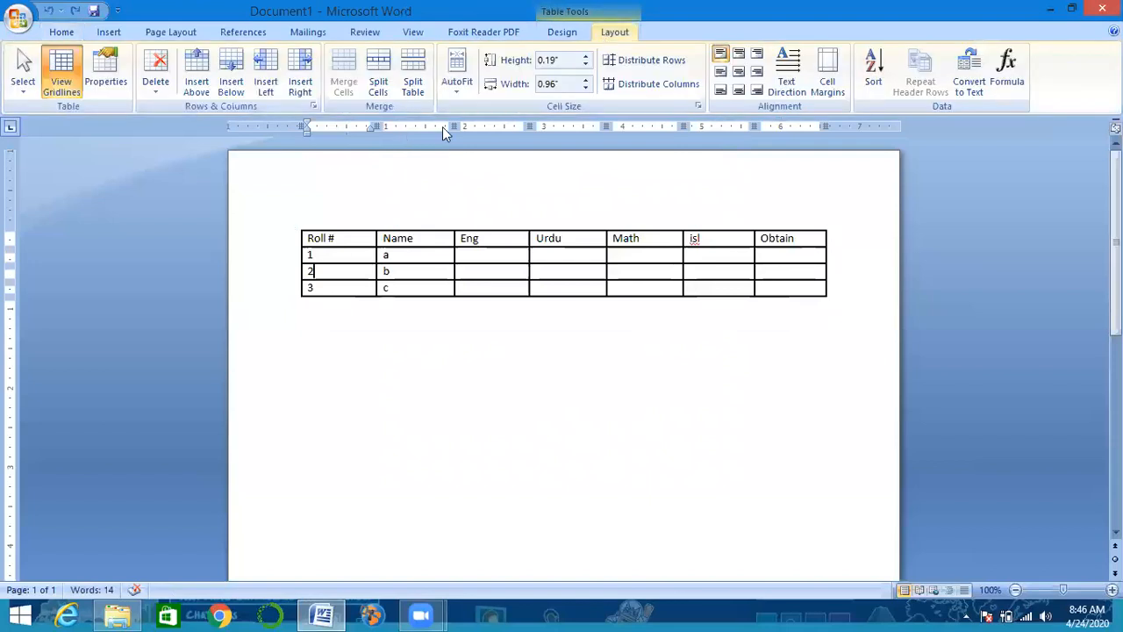
left_click(456, 86)
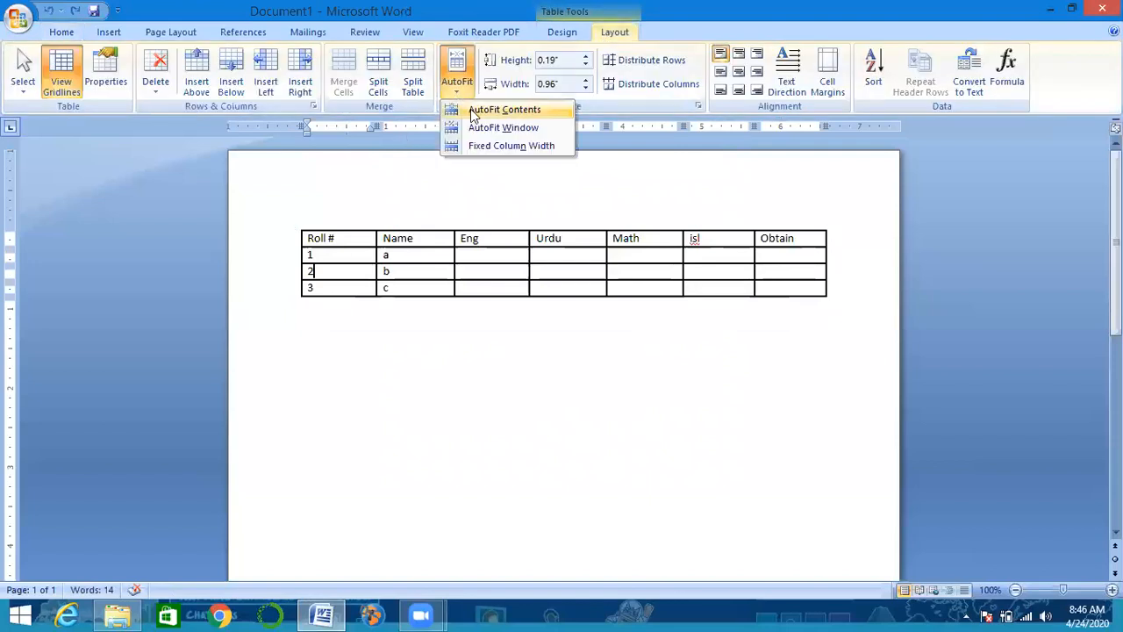
left_click(505, 110)
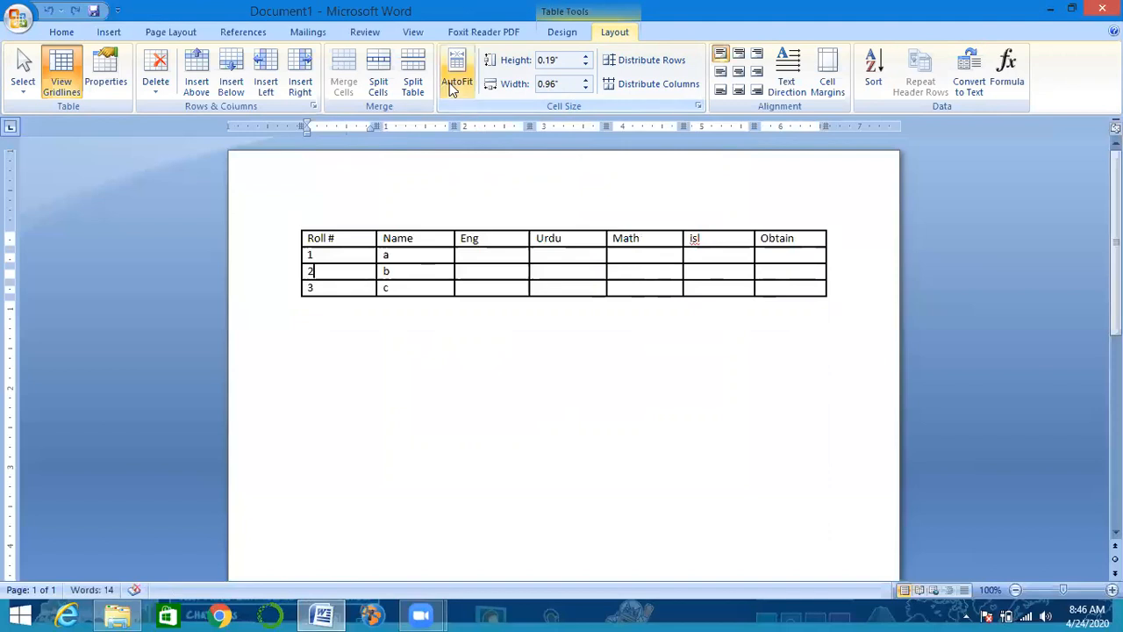
- Set the Roll # column width to 1.2" and the height of the row for roll number 2 to 0.9"
left_click_drag(584, 56, 586, 79)
left_click(587, 88)
left_click(587, 88)
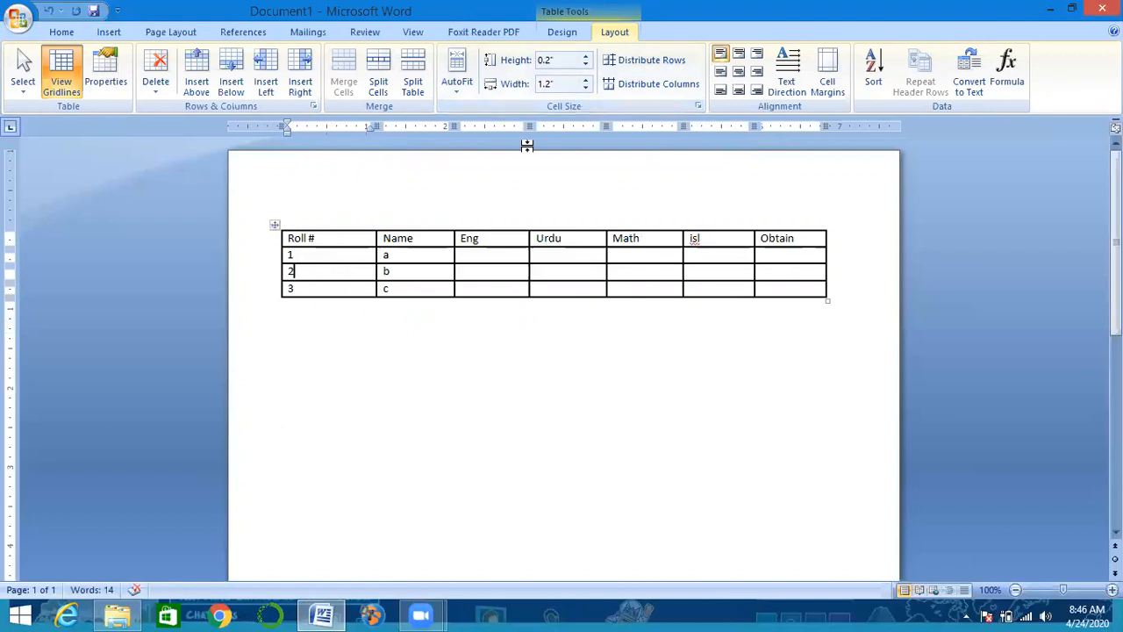
left_click_drag(590, 58, 589, 58)
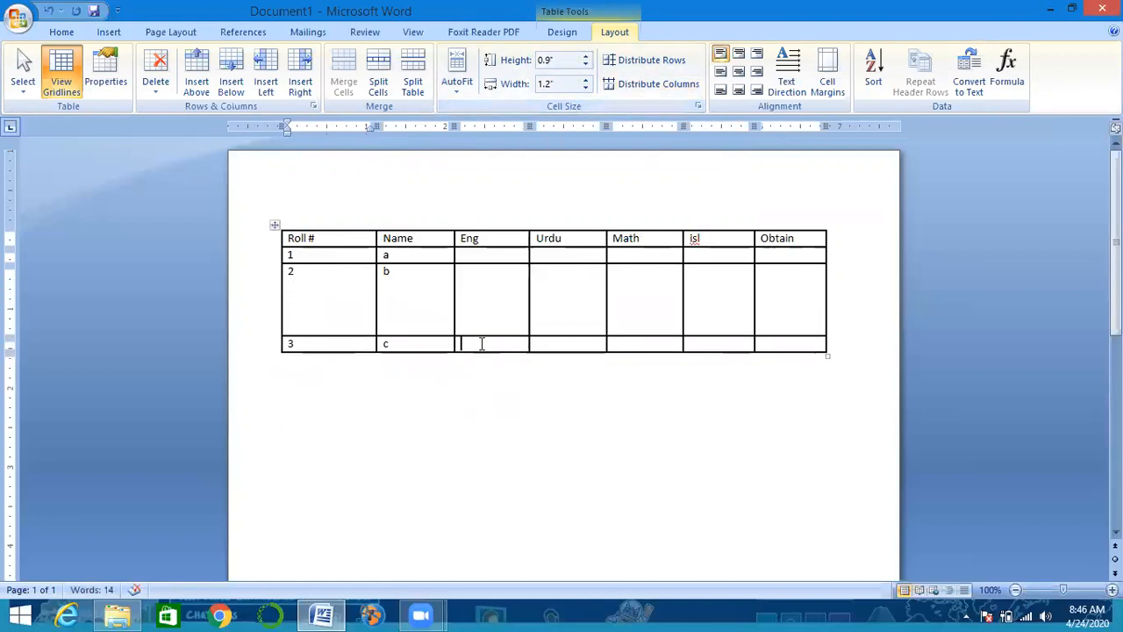
- Distribute the table's rows to equal heights
left_click(619, 64)
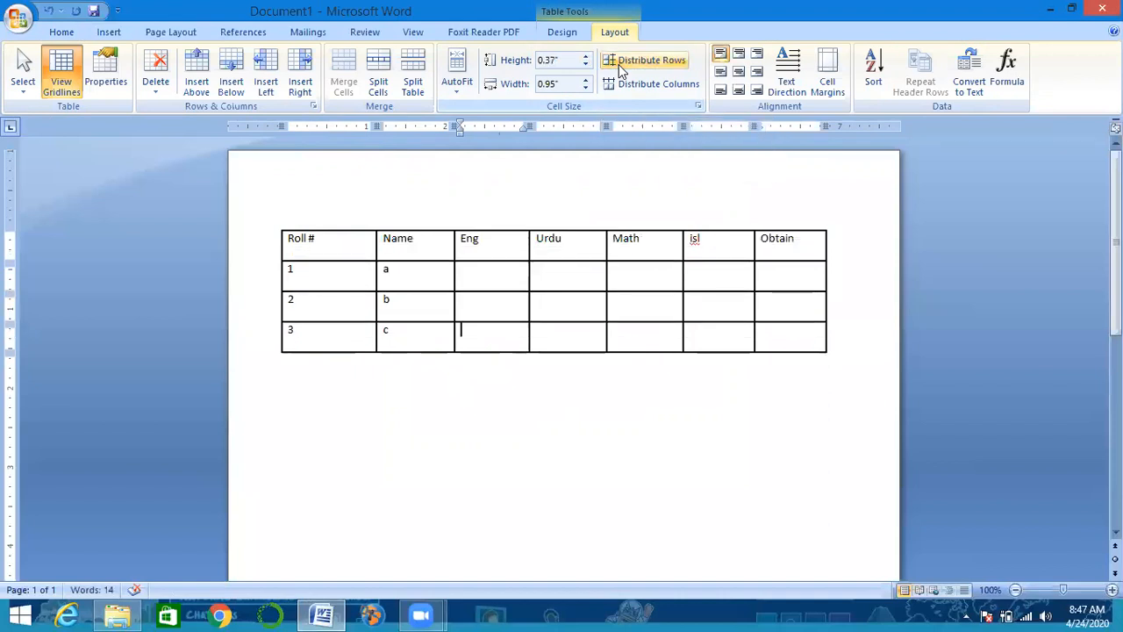
- Widen the Urdu column, and distribute all table columns to equal widths
left_click(575, 243)
left_click(585, 80)
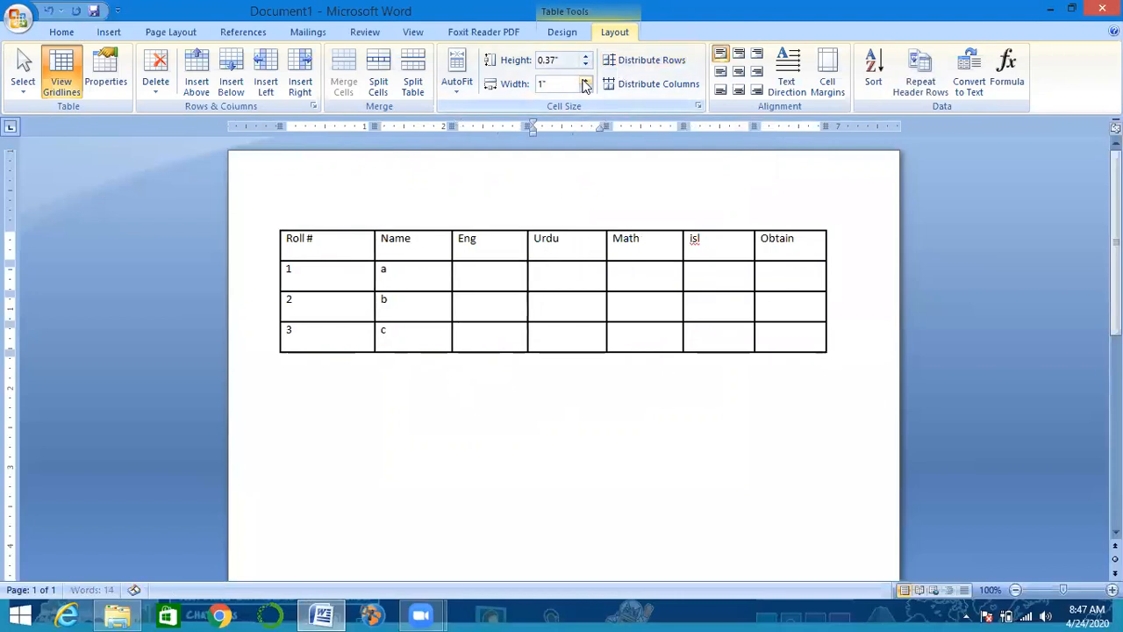
left_click(588, 80)
left_click(588, 80)
left_click(587, 80)
left_click(588, 79)
left_click(664, 252)
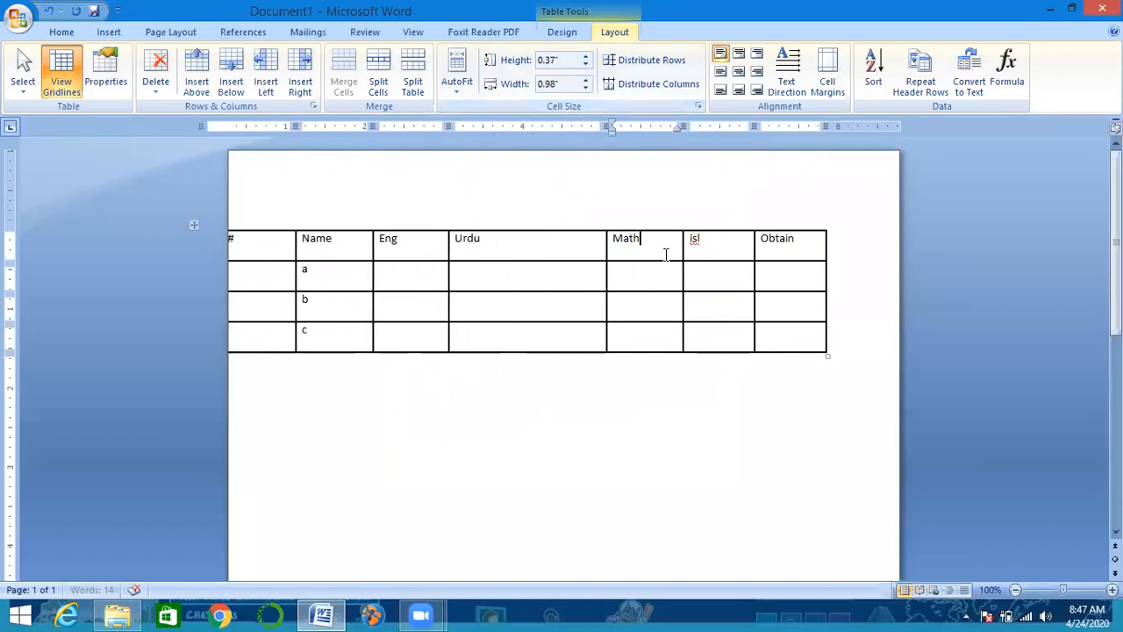
left_click(652, 91)
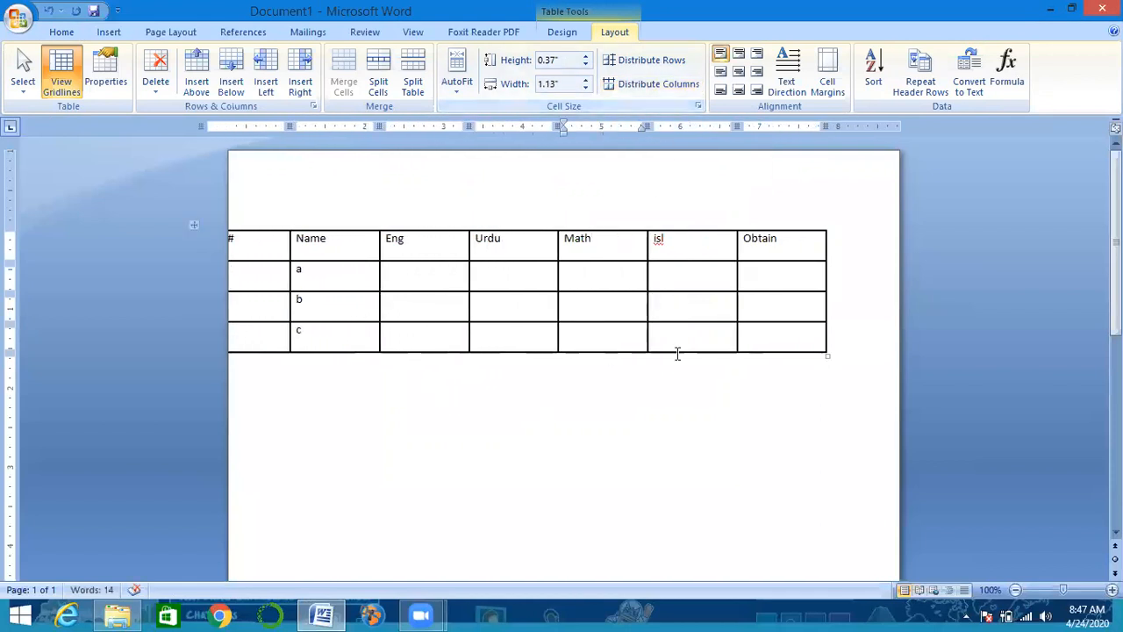
- Undo the column distribution, the widening of the Urdu column and the row distribution
key("ctrl+z")
key("ctrl+z")
key("ctrl+z")
key("ctrl+z")
key("ctrl+z")
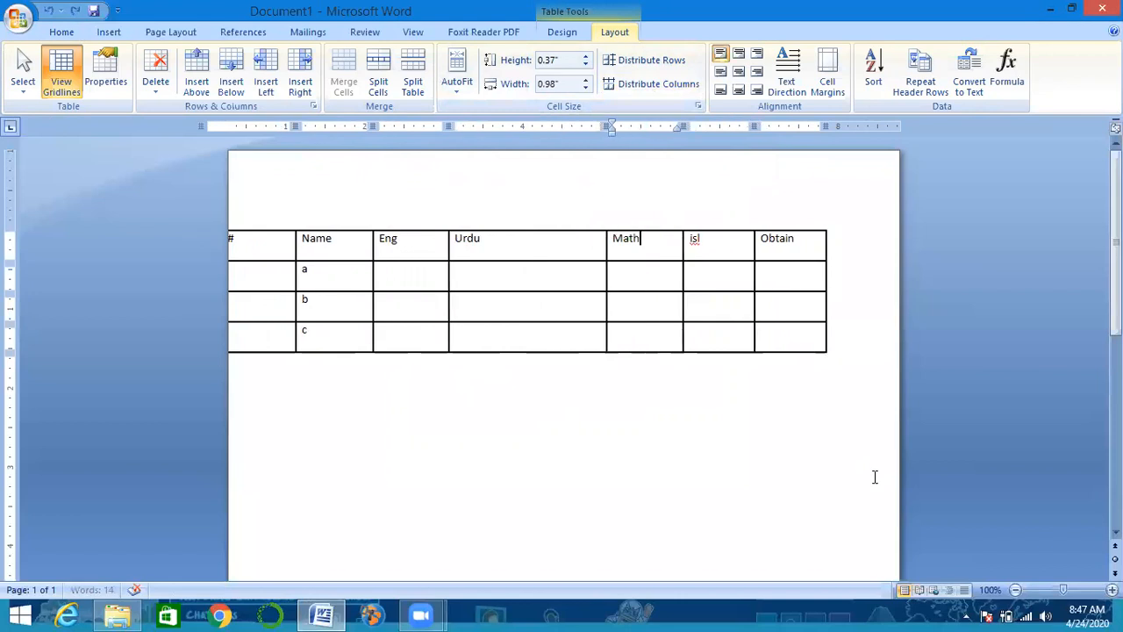
key("ctrl+z")
key("ctrl+z")
key("ctrl+z")
key("ctrl+z")
key("ctrl+z")
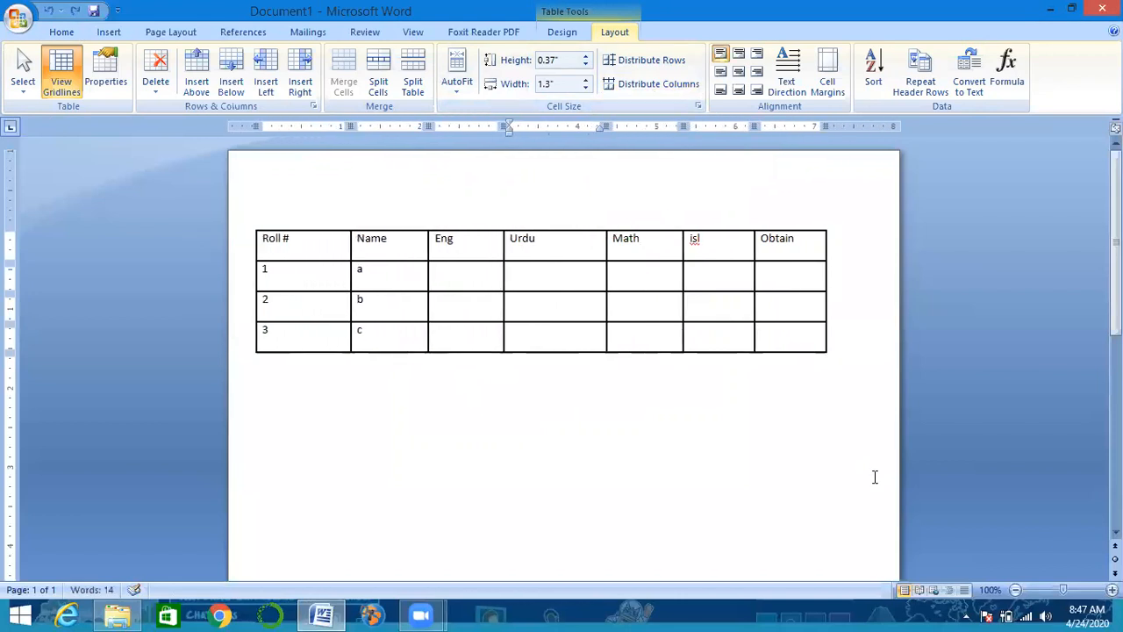
key("ctrl+z")
key("ctrl+z")
key("ctrl+z")
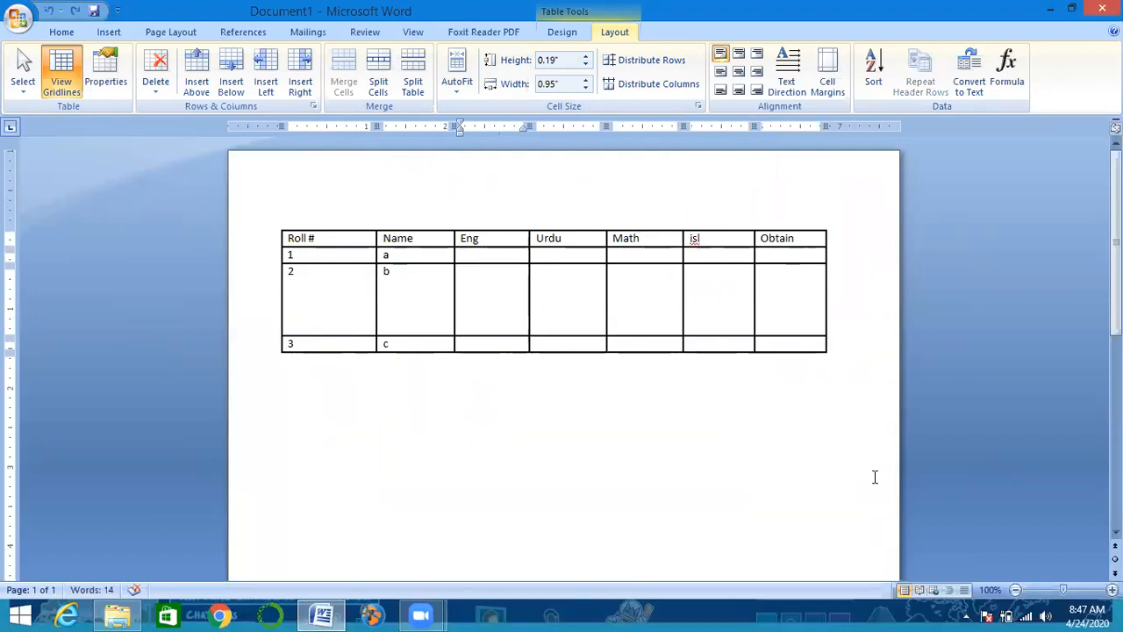
- Undo the row height increases made to the row for roll number 2
key("ctrl+z")
key("ctrl+z")
key("ctrl+z")
key("ctrl+z")
key("ctrl+z")
key("ctrl+z")
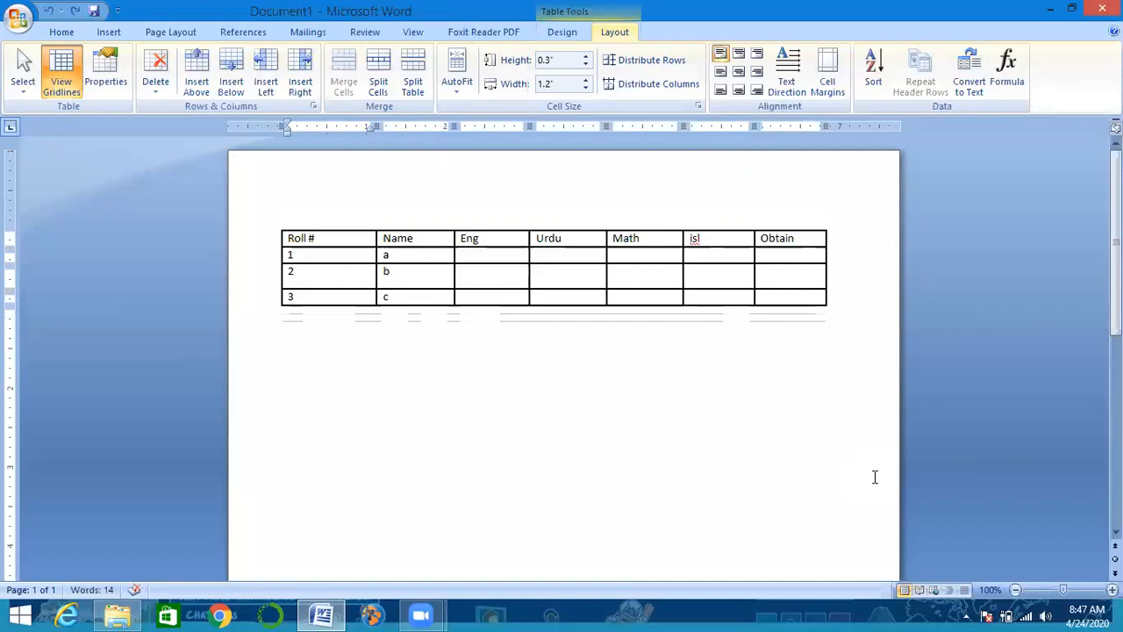
key("ctrl+z")
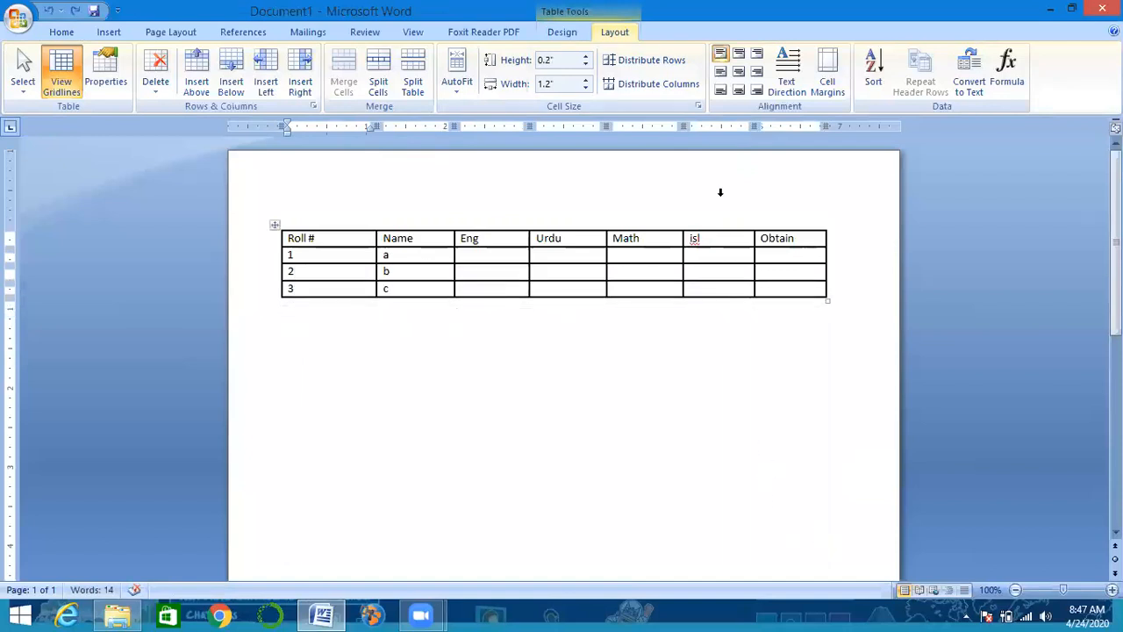
- Enter the Eng marks 12, 14 and 11 for roll numbers 1 to 3
left_click(461, 257)
type("12")
left_click(471, 273)
type("14")
left_click(473, 287)
type("11")
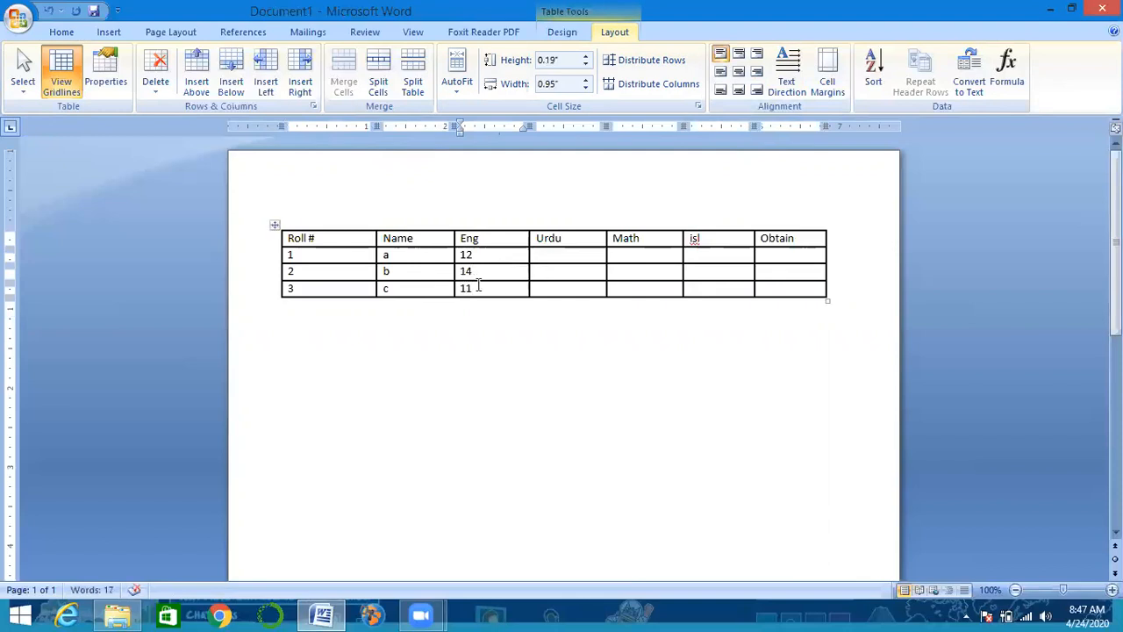
left_click_drag(478, 285, 468, 252)
left_click(468, 253)
type("Kfkfkjfkjkfjhn,fjhsfjbjb jbfbsjbfjas njsbfhbahjbabv nvhfvhajvafhjvara,hegfhwfhgv")
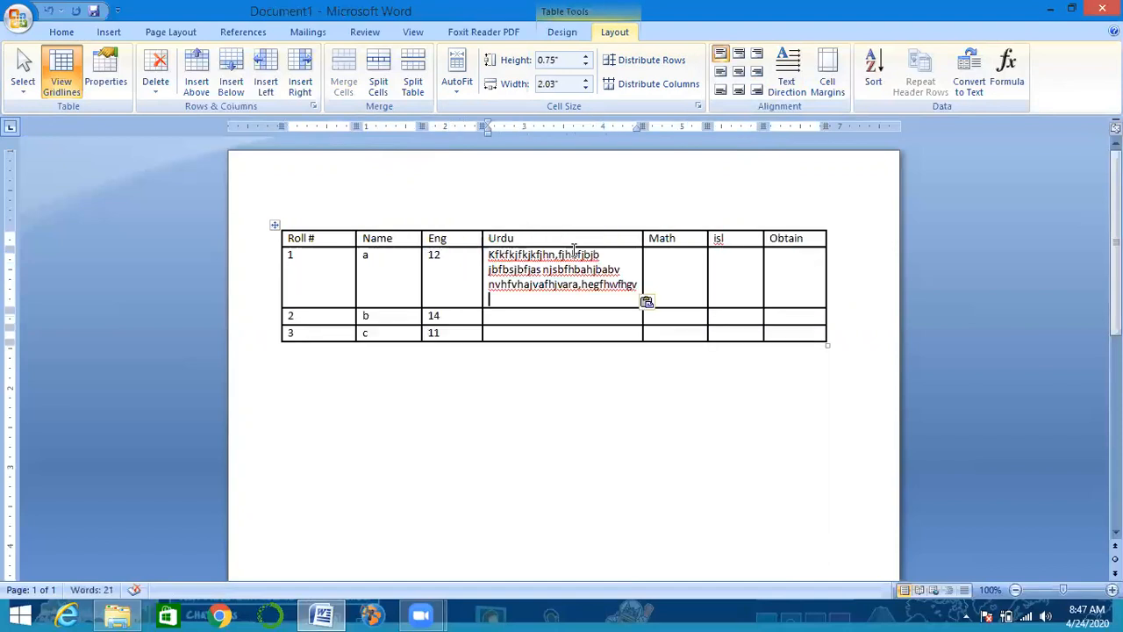
key("ctrl+z")
- Enter the Urdu marks 13, 11 and 10 for roll numbers 1 to 3
type("13")
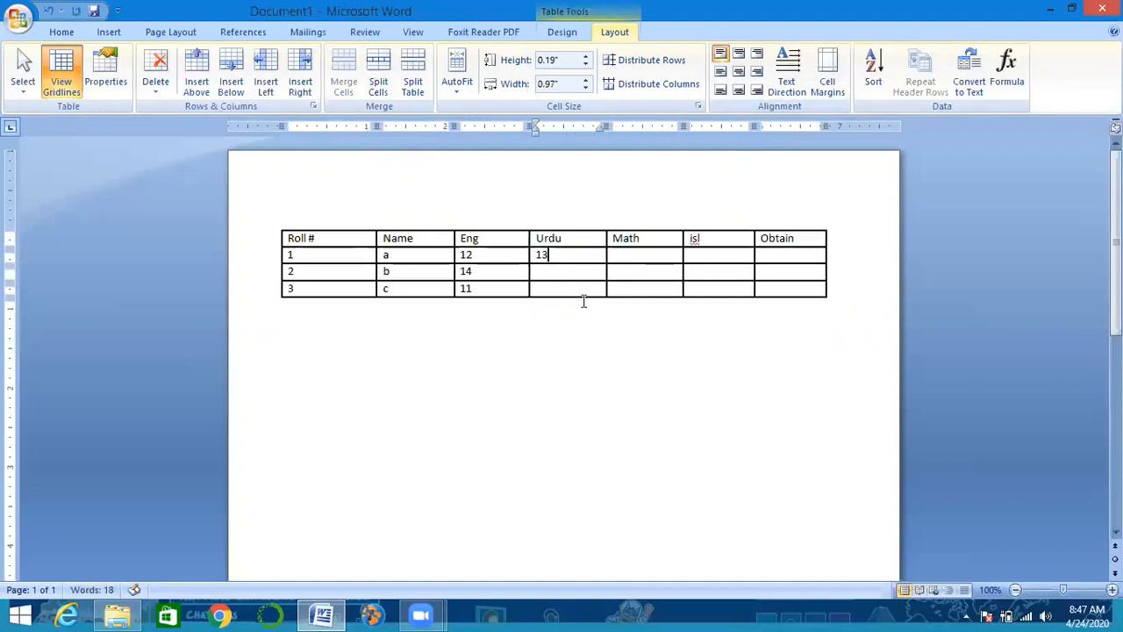
left_click(568, 272)
type("11")
left_click(564, 290)
type("10")
- Fill the Math column with the marks 12, 8 and 8 for roll numbers 1 to 3
left_click(631, 255)
type("12")
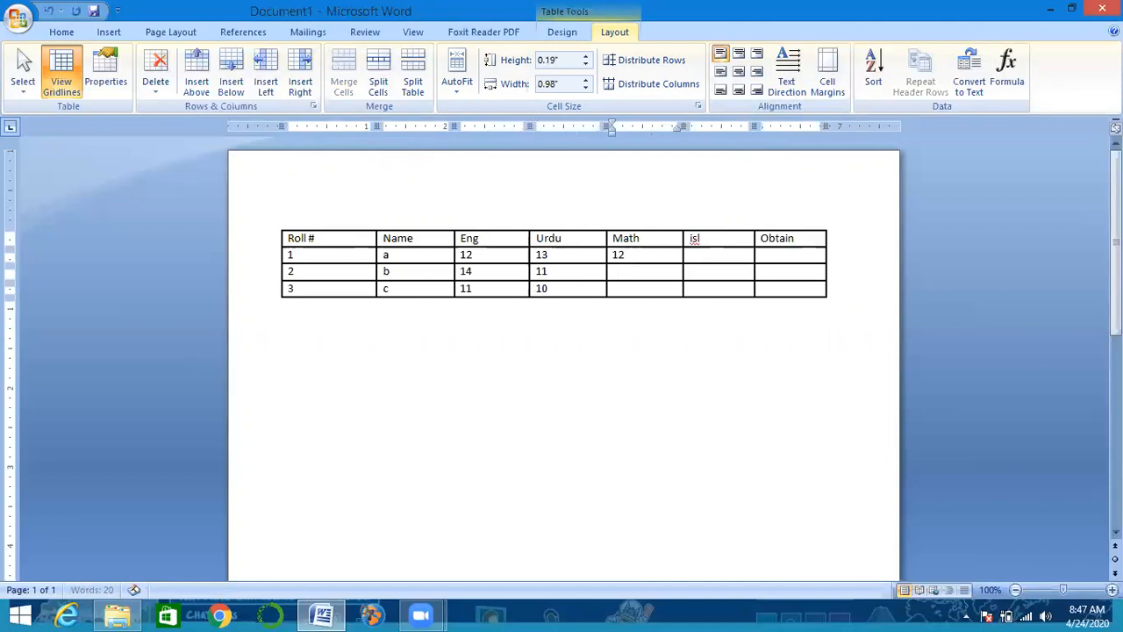
left_click(631, 270)
type("8")
left_click(632, 290)
type("8")
- Fill the isl column with the marks 7, 15 and 9 for roll numbers 1 to 3
left_click(694, 254)
type("7")
left_click(696, 271)
type("11")
type("5")
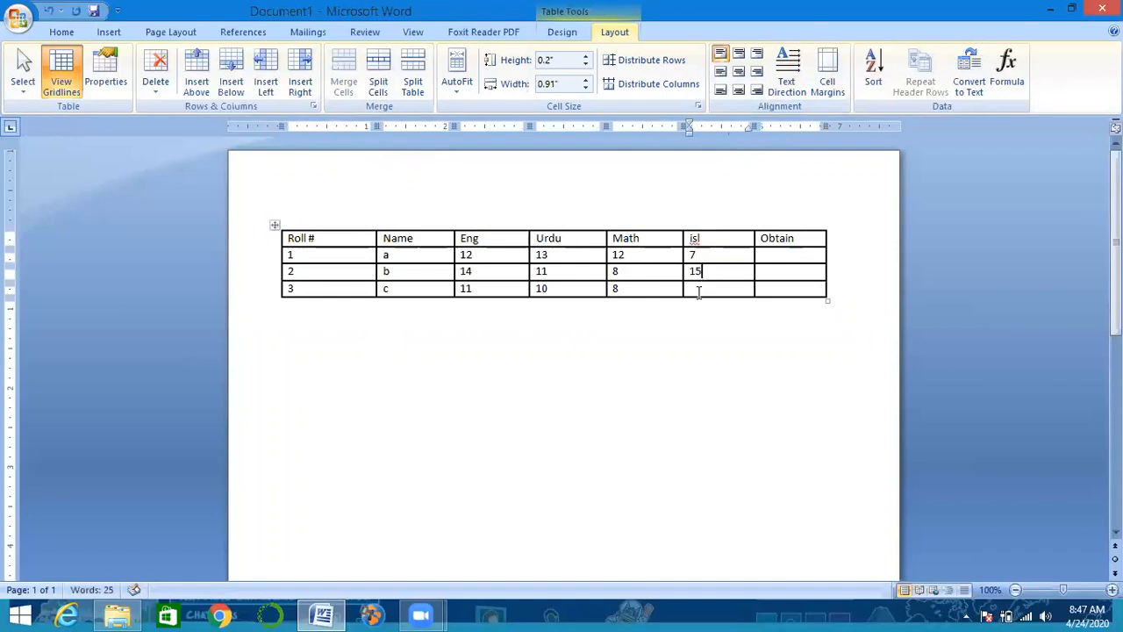
left_click(699, 290)
type("9")
- Center the three Eng marks horizontally and vertically within their cells
left_click(778, 254)
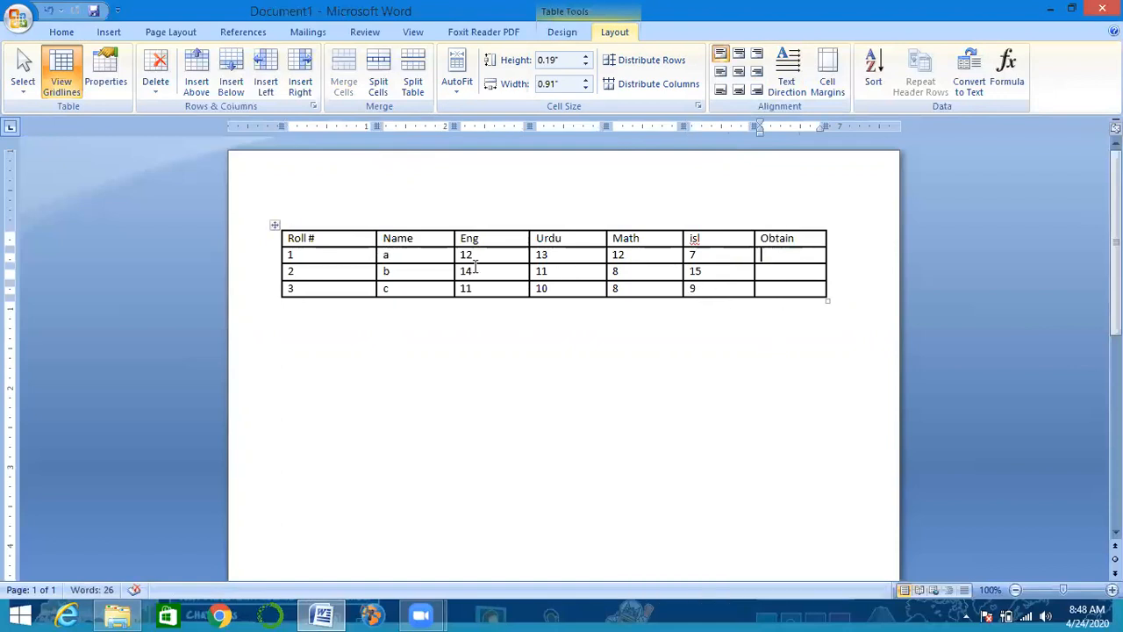
left_click_drag(463, 254, 475, 289)
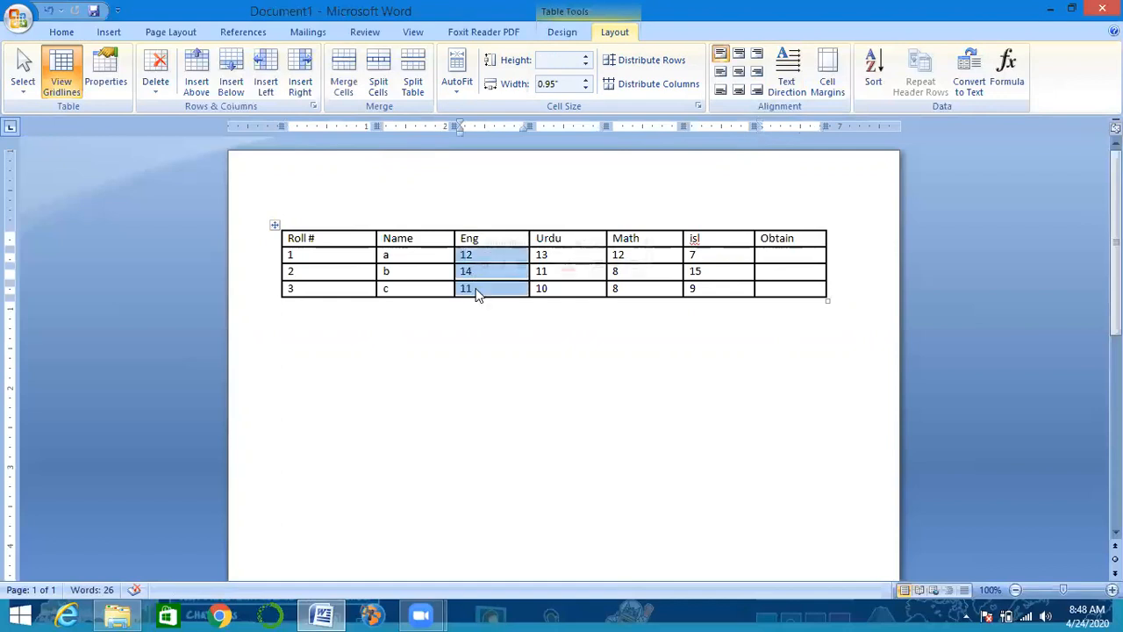
left_click(755, 54)
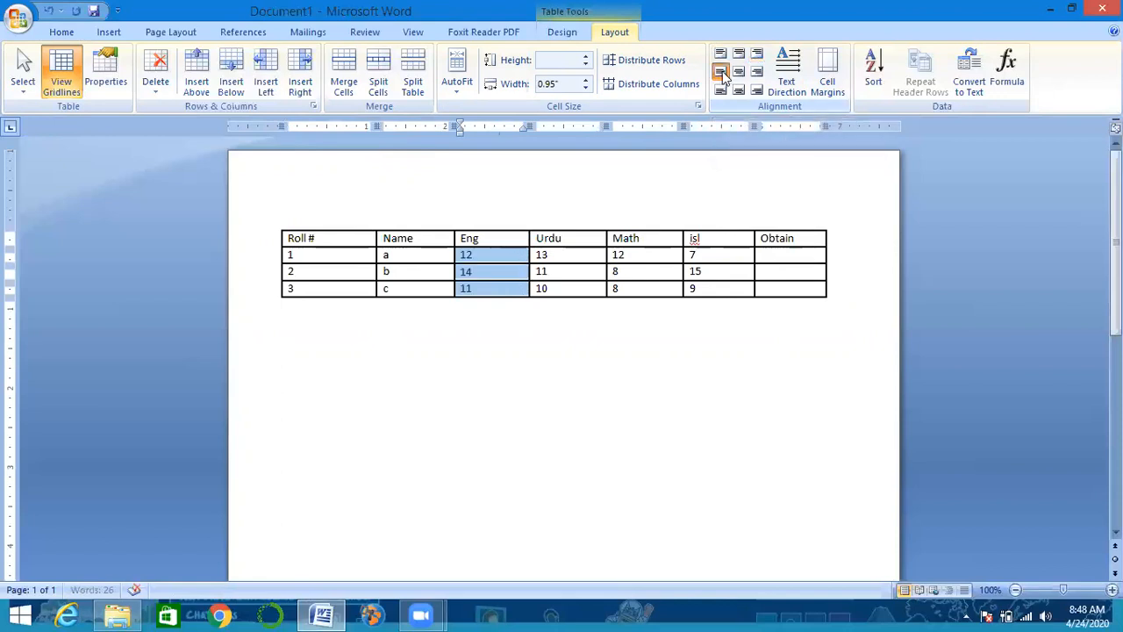
left_click(739, 72)
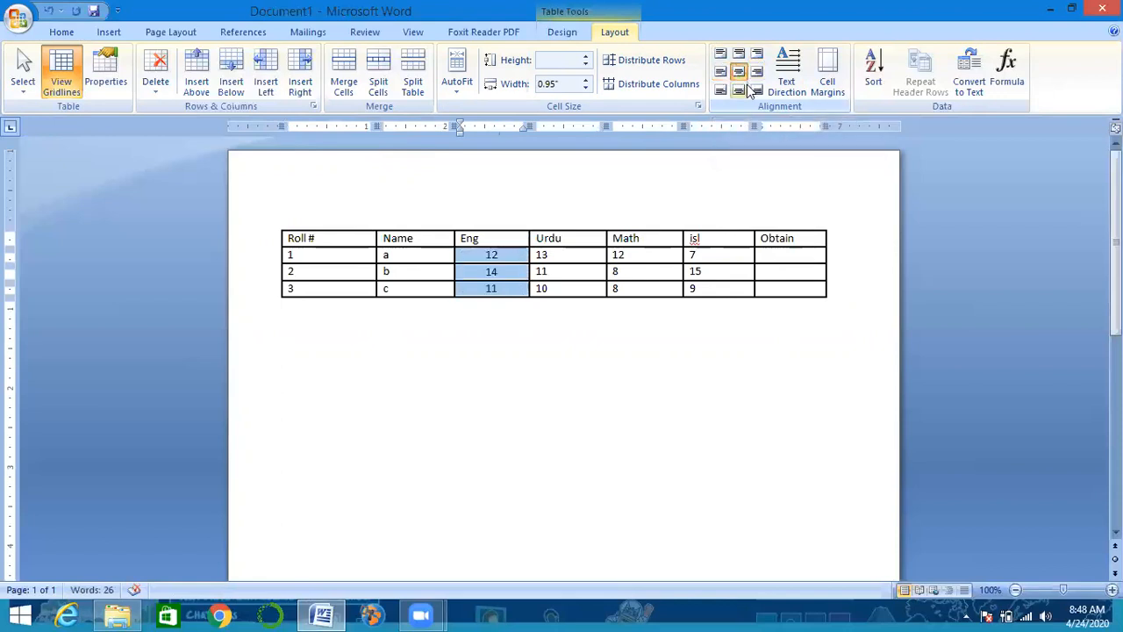
- Cycle the text direction of the Eng marks through the rotated orientations back to horizontal, and align them to the top left of their cells
left_click(790, 71)
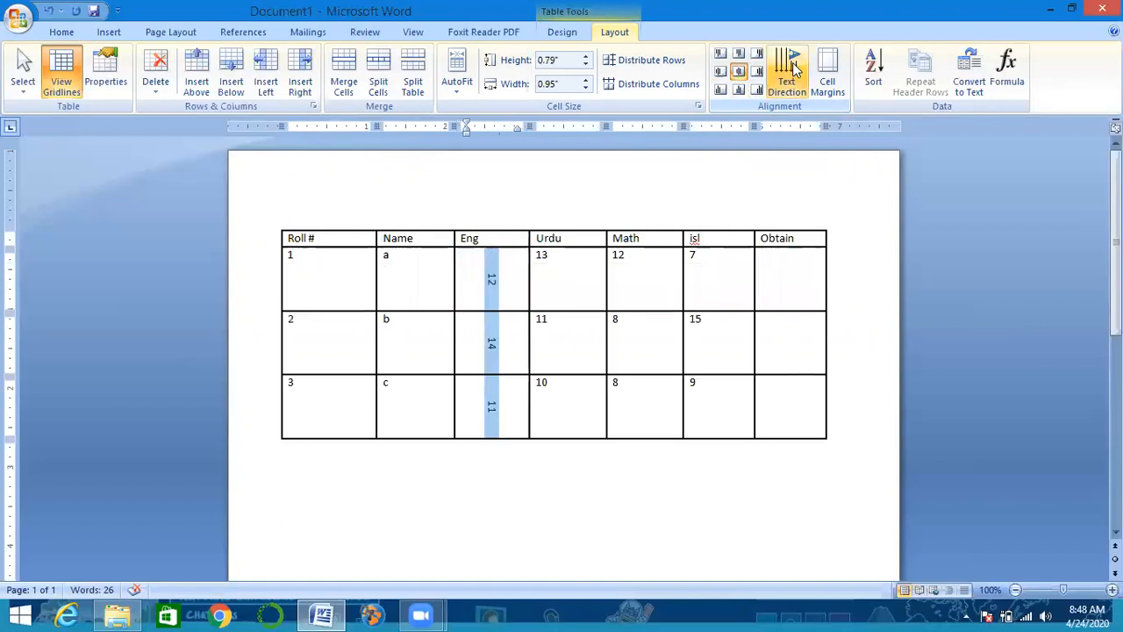
left_click(790, 70)
left_click(790, 70)
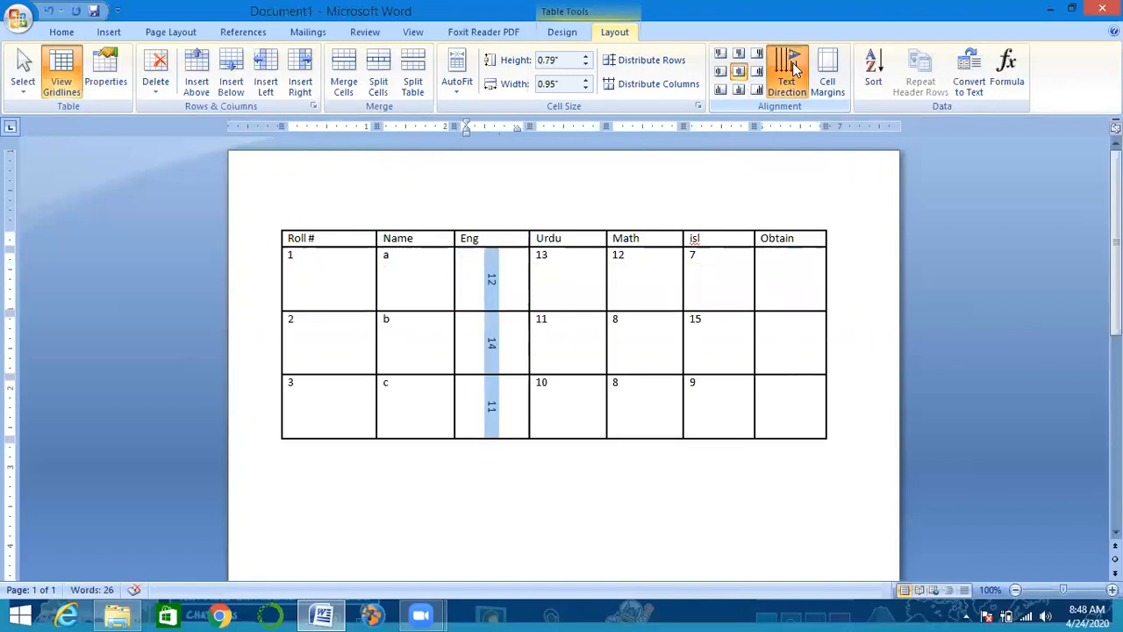
left_click(794, 70)
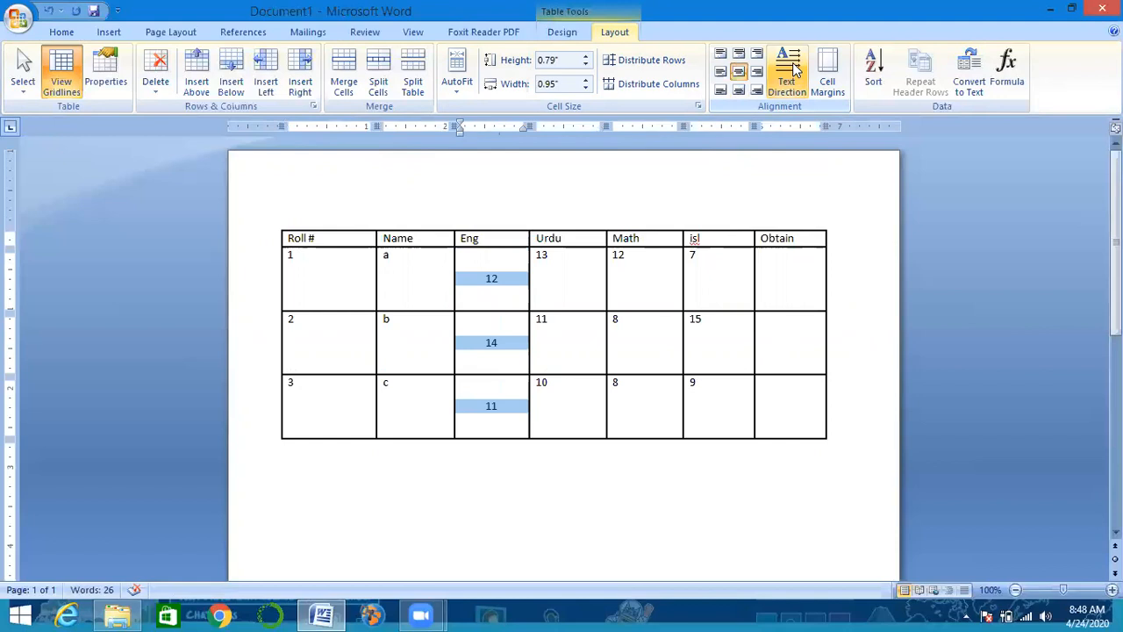
left_click(721, 53)
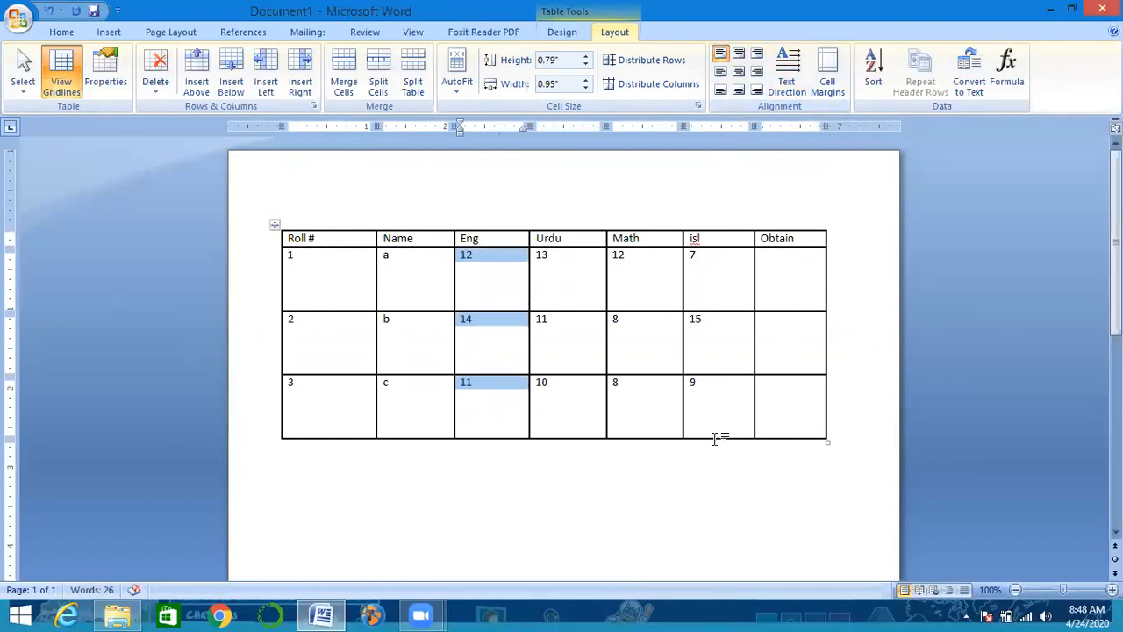
left_click(803, 269)
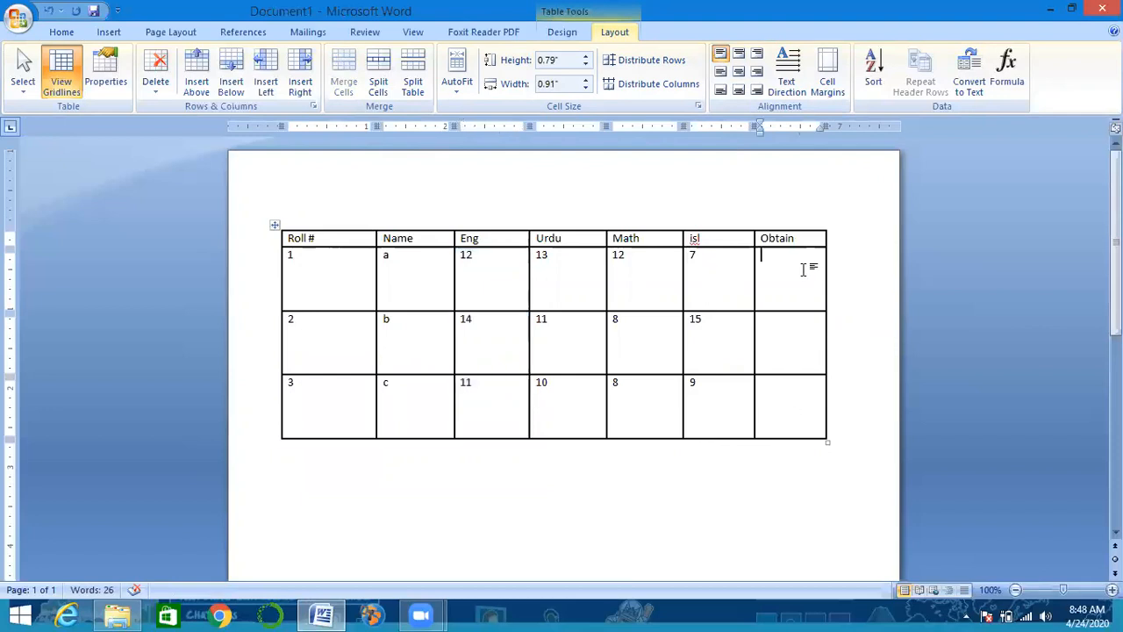
left_click(1005, 81)
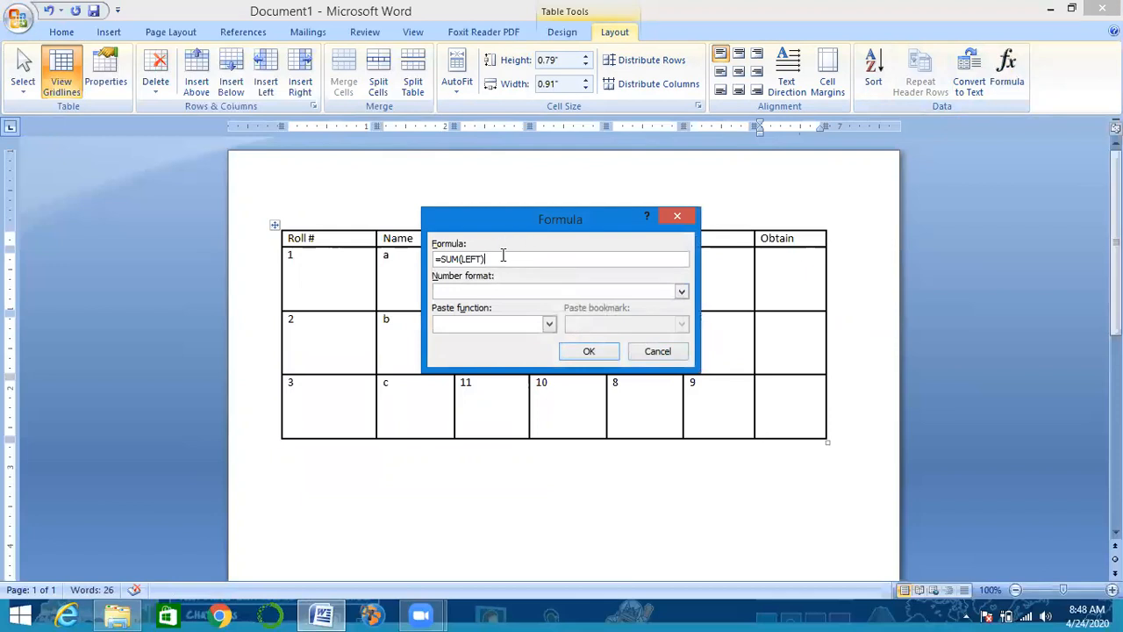
key("BackSpace")
key("BackSpace")
key("BackSpace")
key("BackSpace")
key("BackSpace")
key("BackSpace")
key("BackSpace")
key("BackSpace")
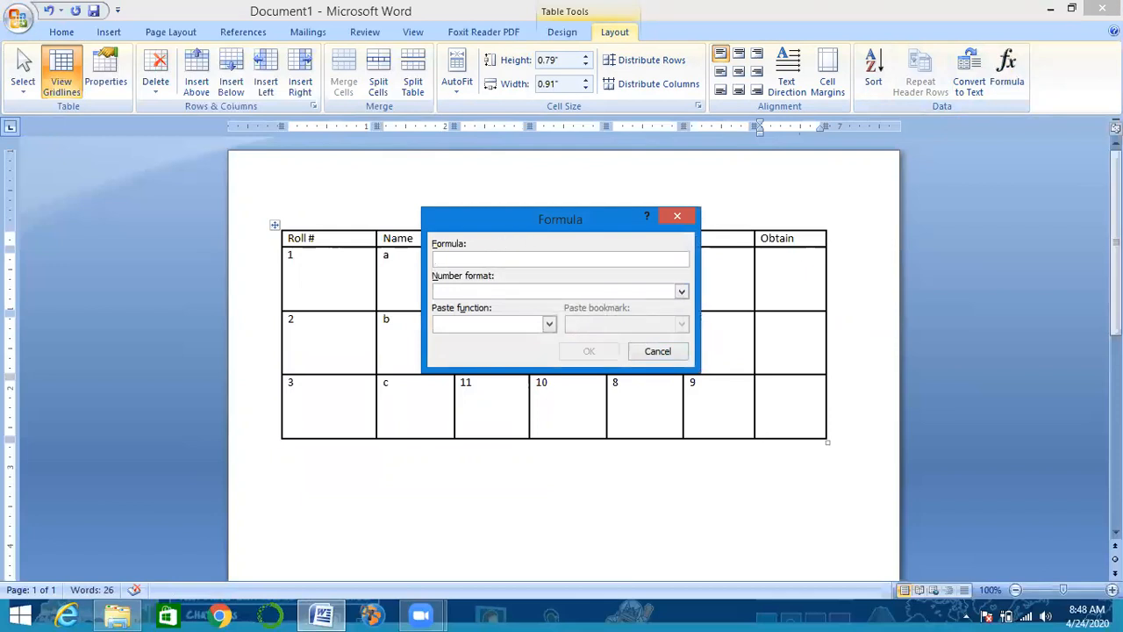
type("su")
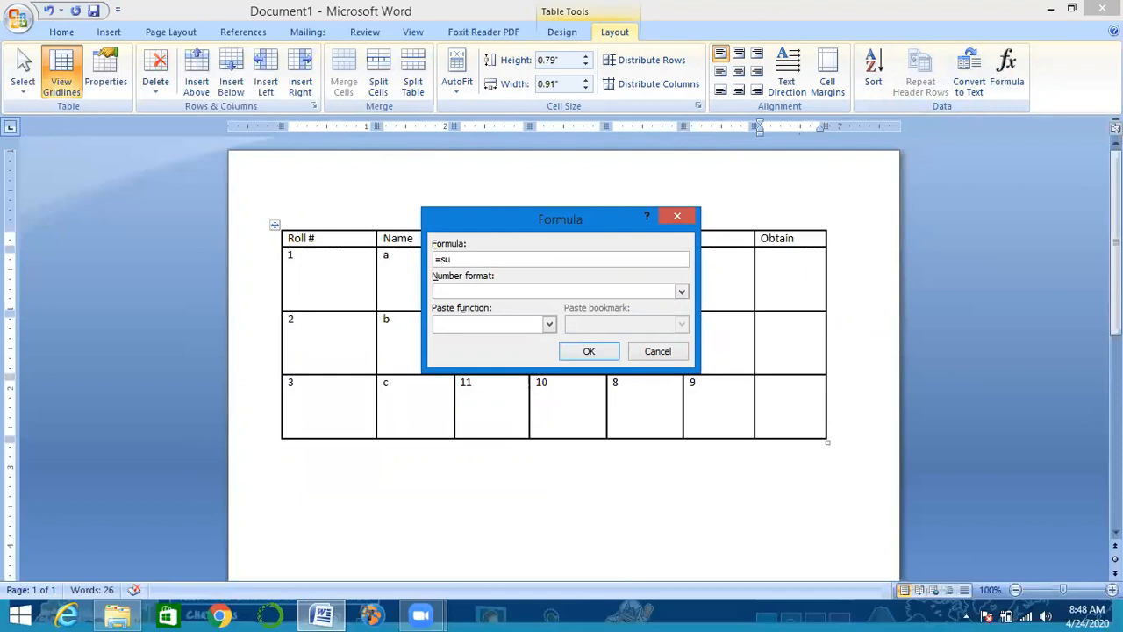
type("m(")
left_click(657, 351)
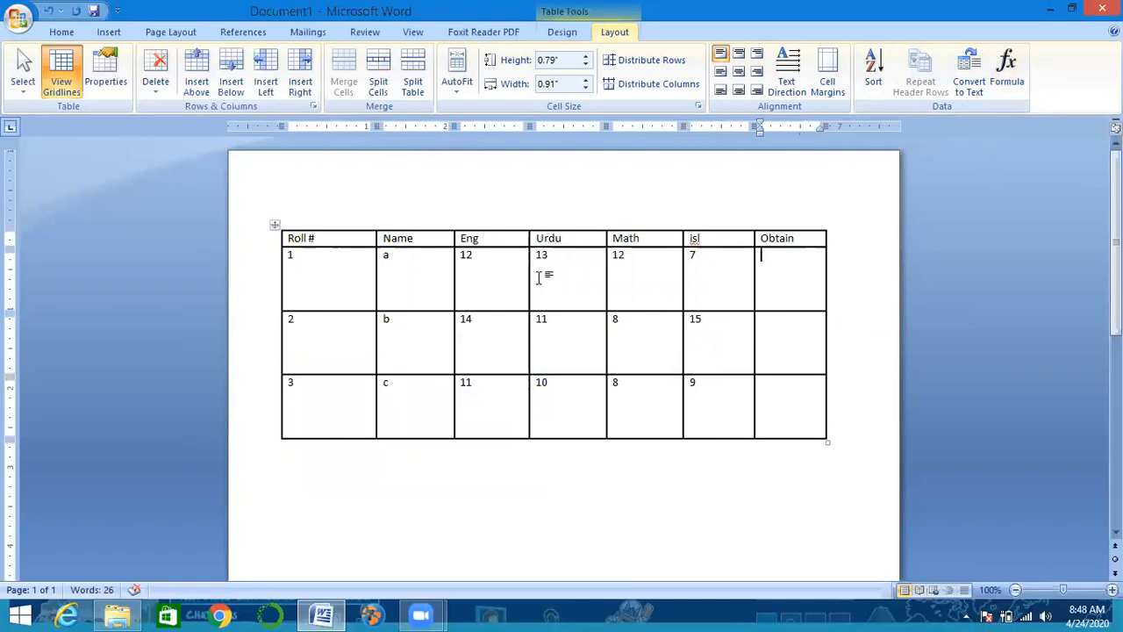
- Insert the formula =sum(left) in the Obtain cell for roll number 1 to total that row's marks
left_click(1022, 82)
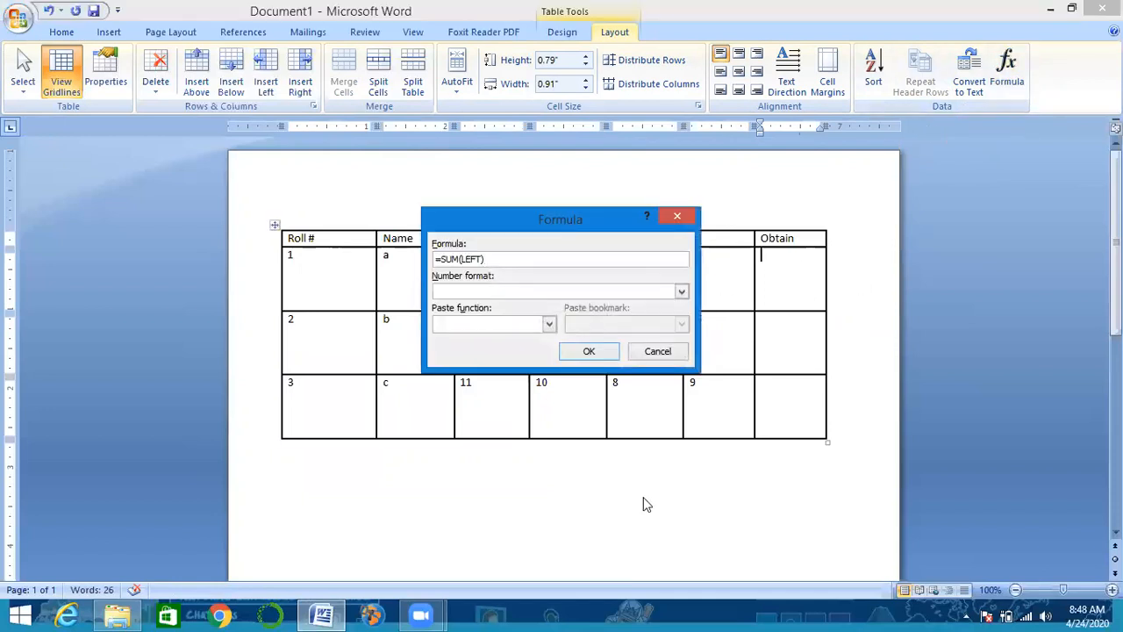
key("BackSpace")
key("BackSpace")
key("BackSpace")
key("BackSpace")
key("BackSpace")
key("BackSpace")
key("BackSpace")
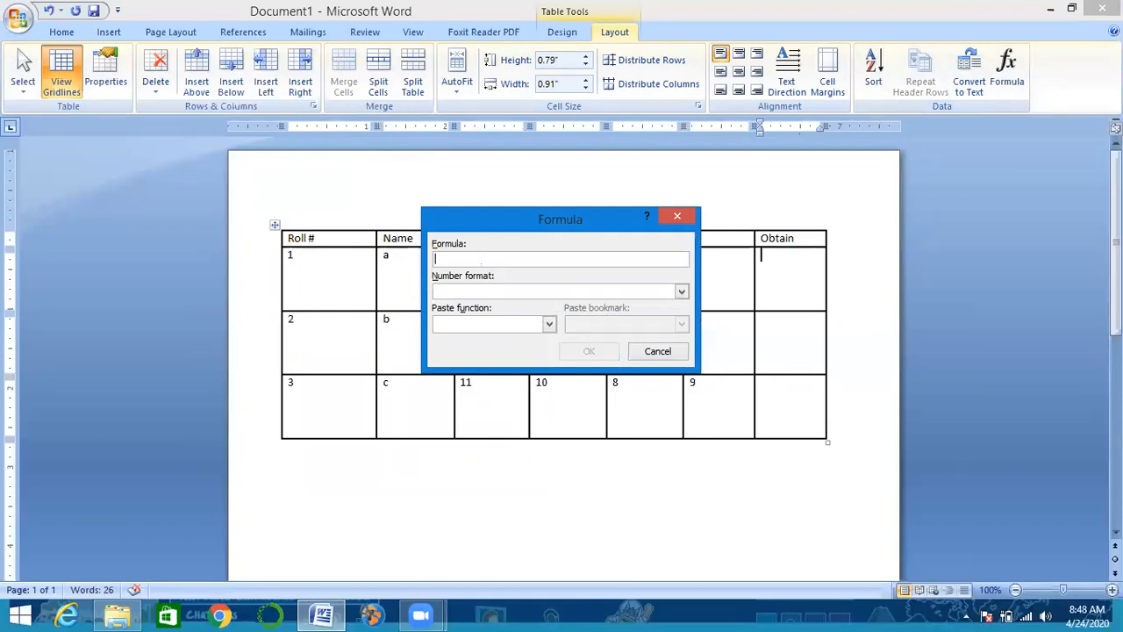
type("=")
key("BackSpace")
type("=sum(left")
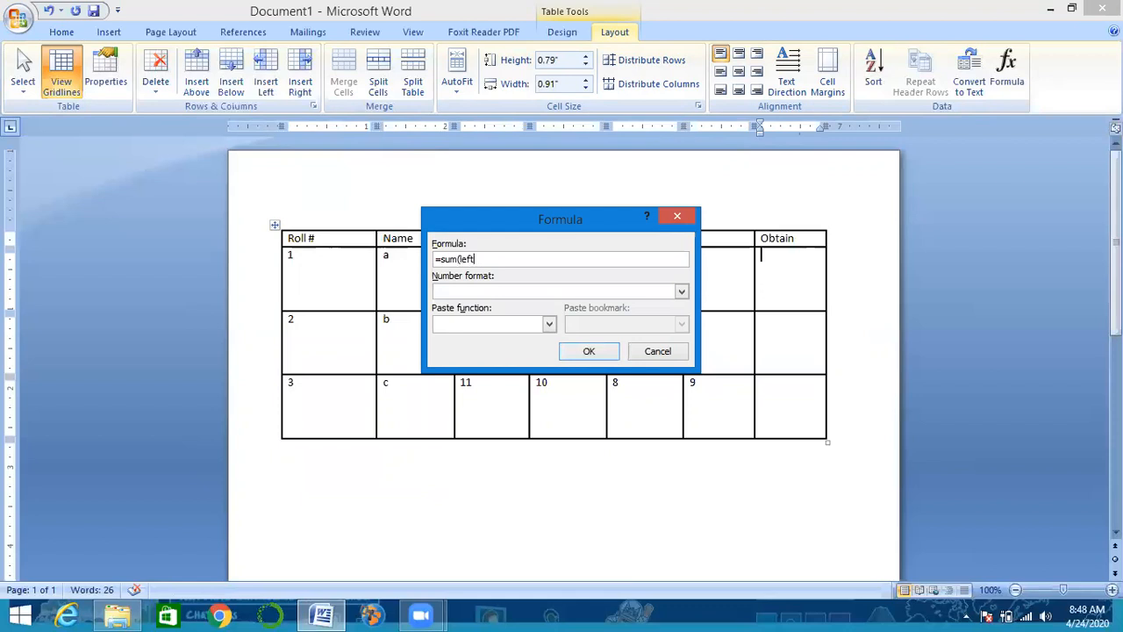
left_click(582, 352)
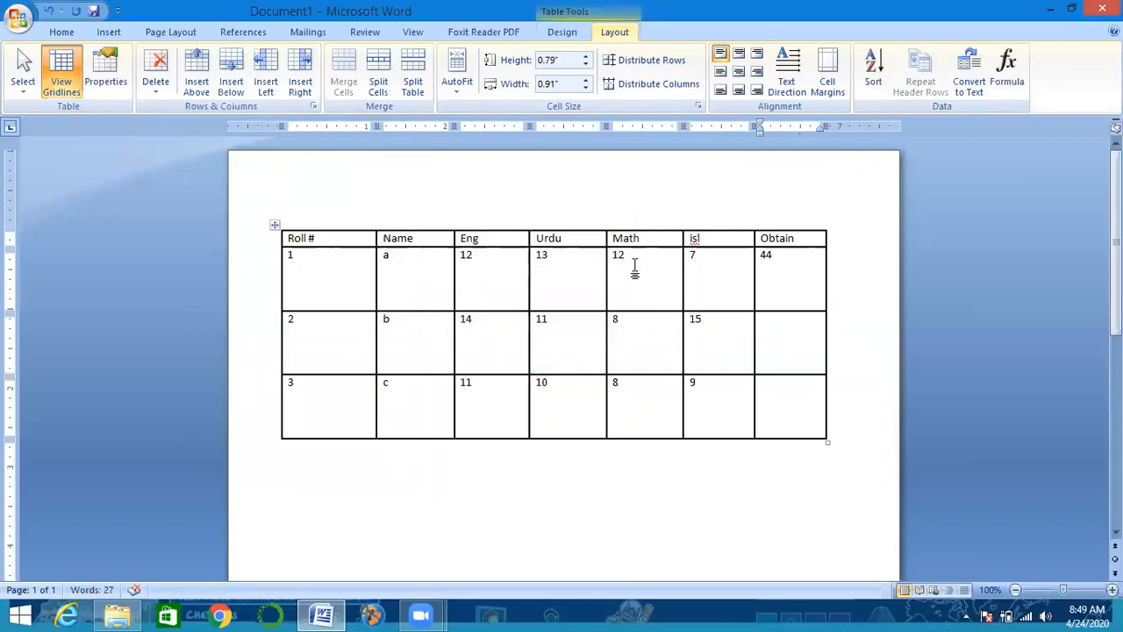
- Copy the Obtain formula result for roll number 1 into the Obtain cells for roll numbers 2 and 3
double_click(779, 255)
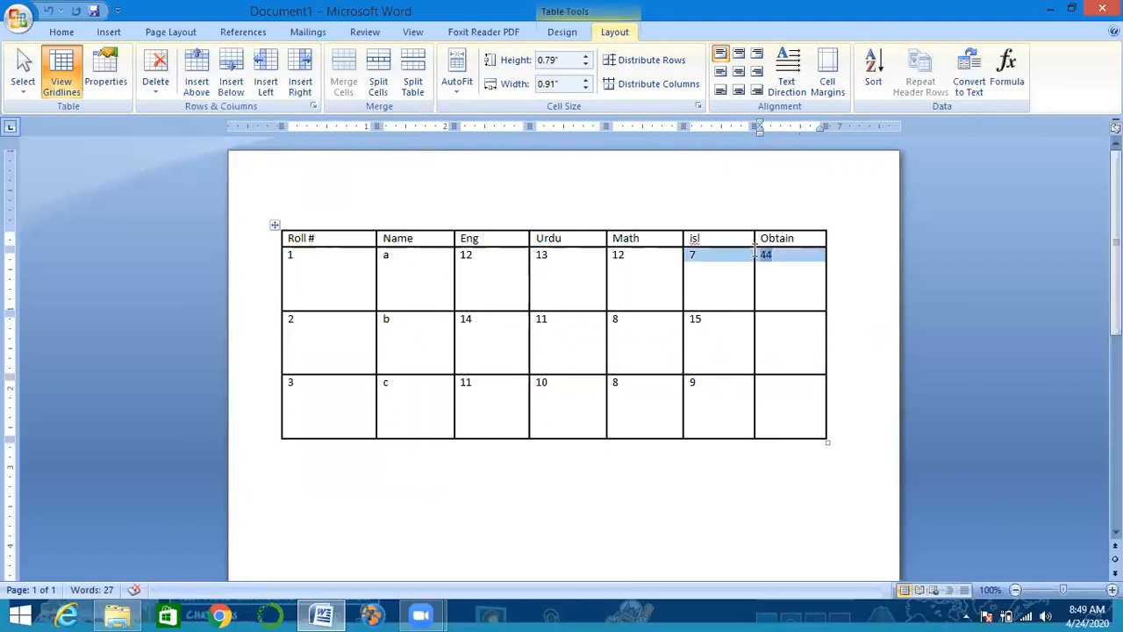
left_click(787, 267)
double_click(780, 257)
key("ctrl+c")
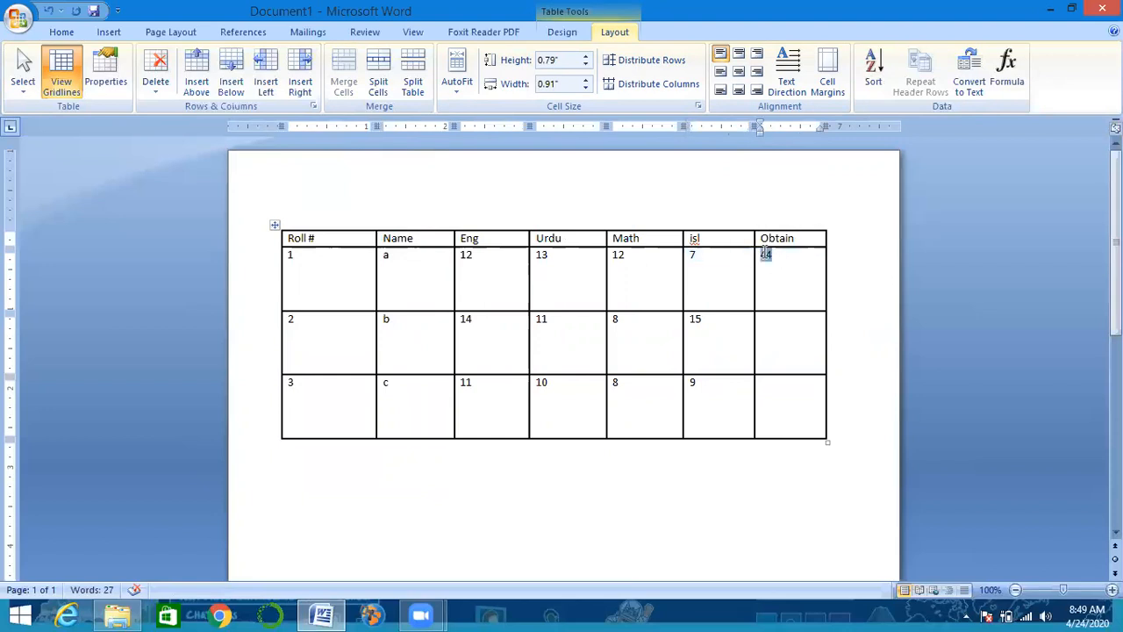
left_click(784, 364)
key("ctrl+v")
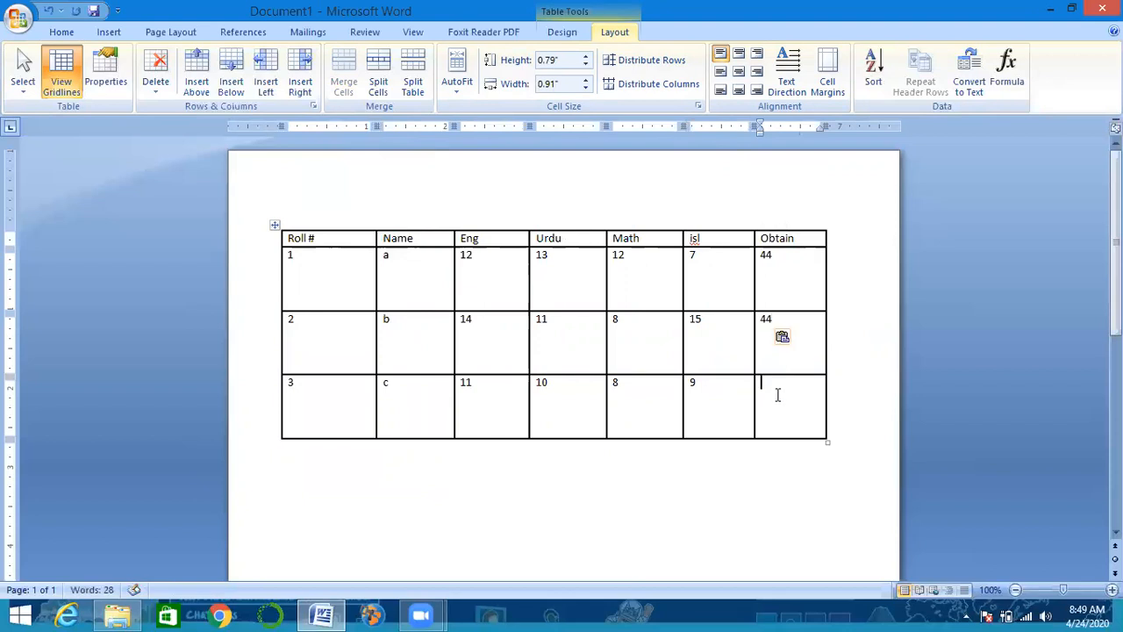
key("ctrl+v")
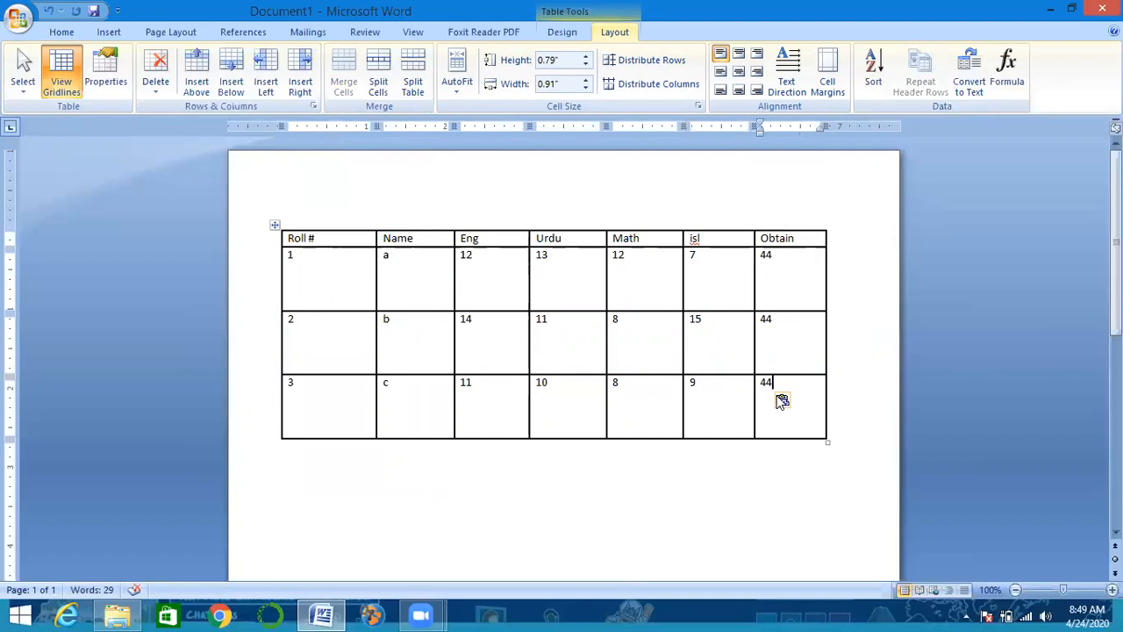
- Update the formula field in the Obtain cell for roll number 2
left_click(625, 241)
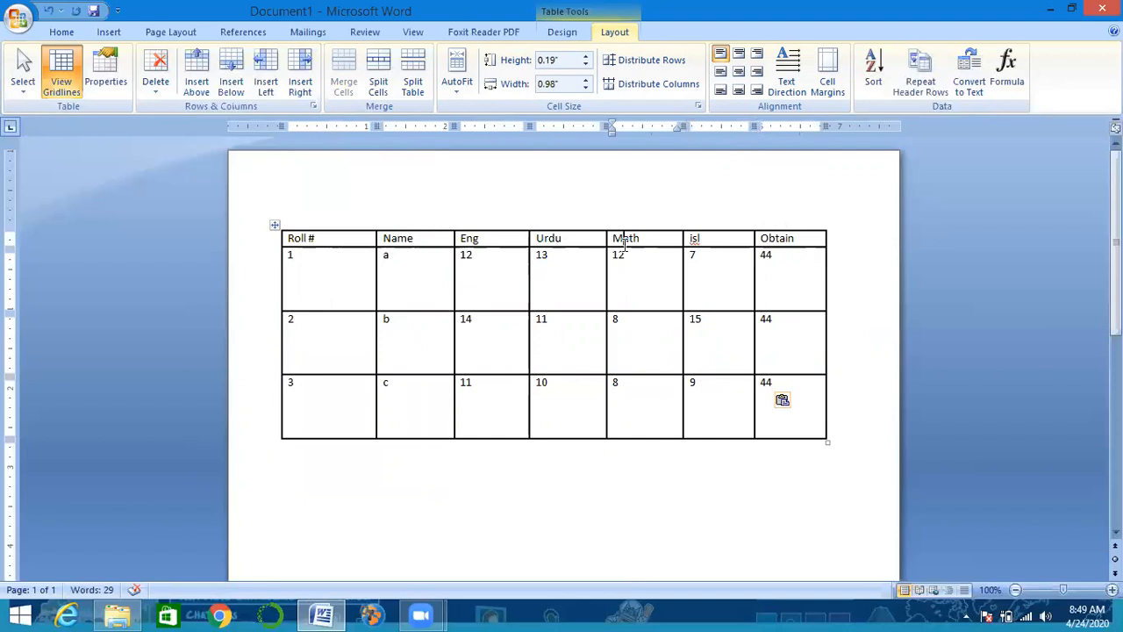
left_click(770, 386)
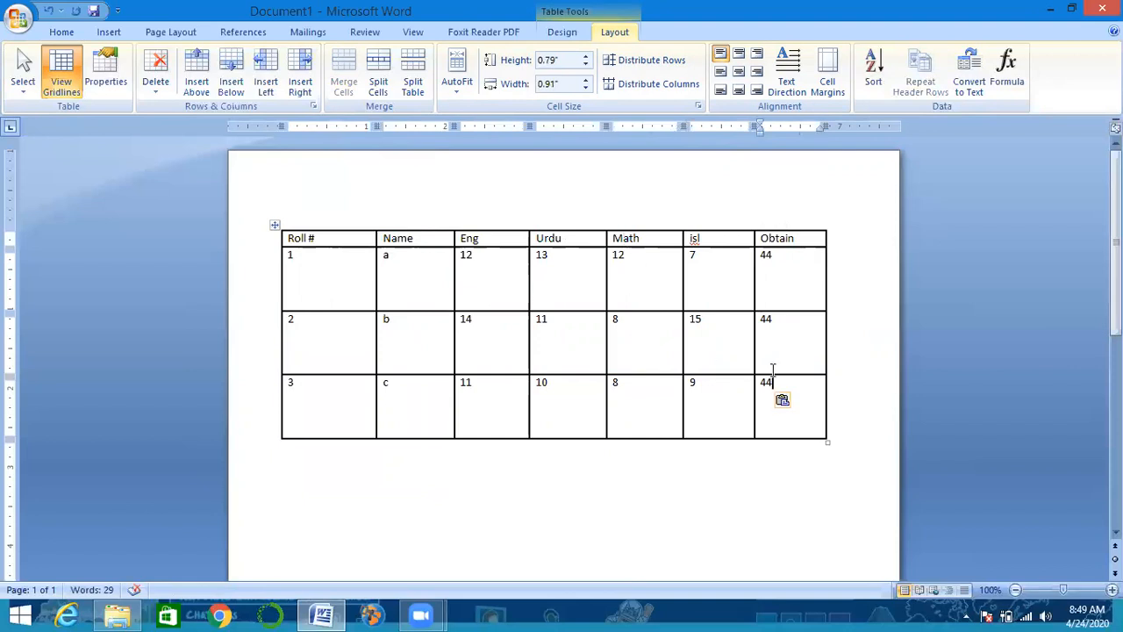
left_click_drag(759, 321, 774, 328)
right_click(774, 327)
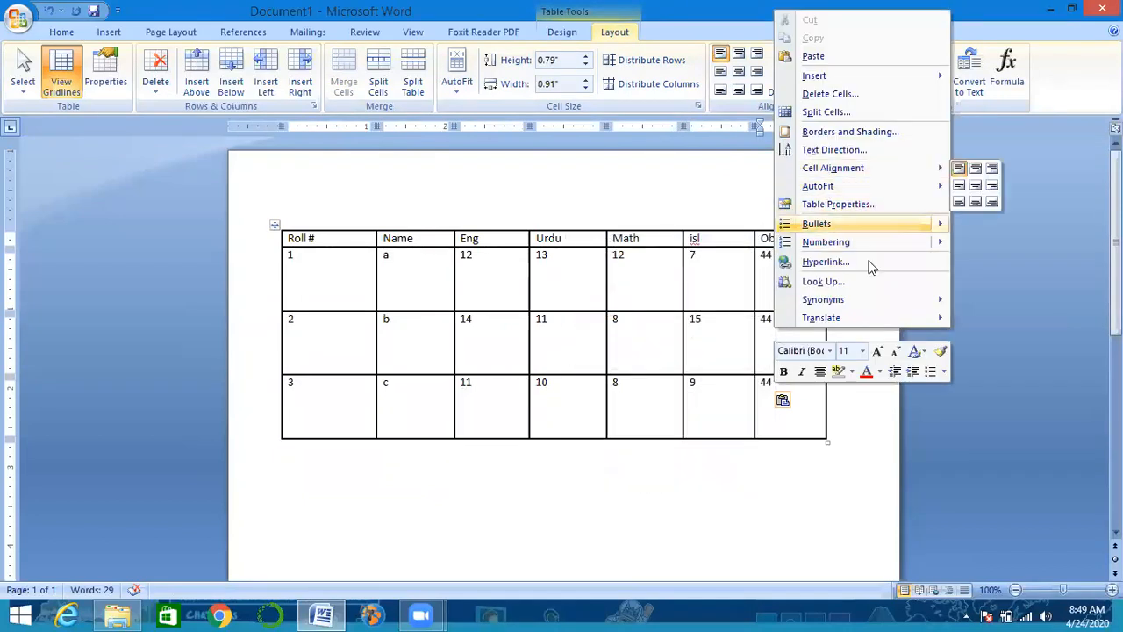
left_click(807, 436)
right_click(768, 325)
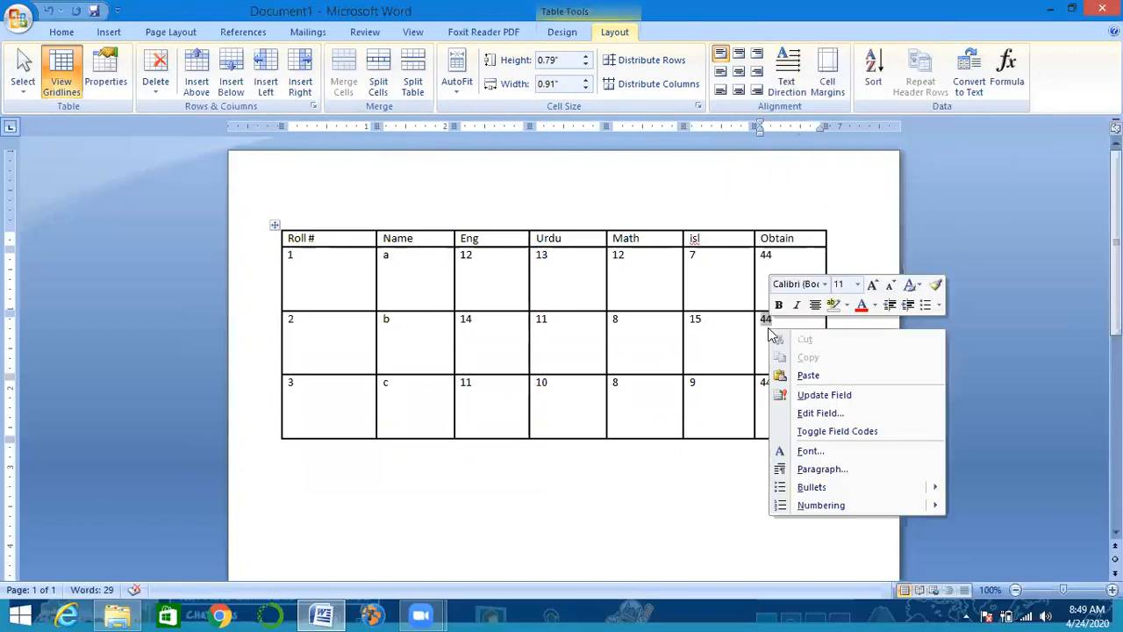
left_click(806, 400)
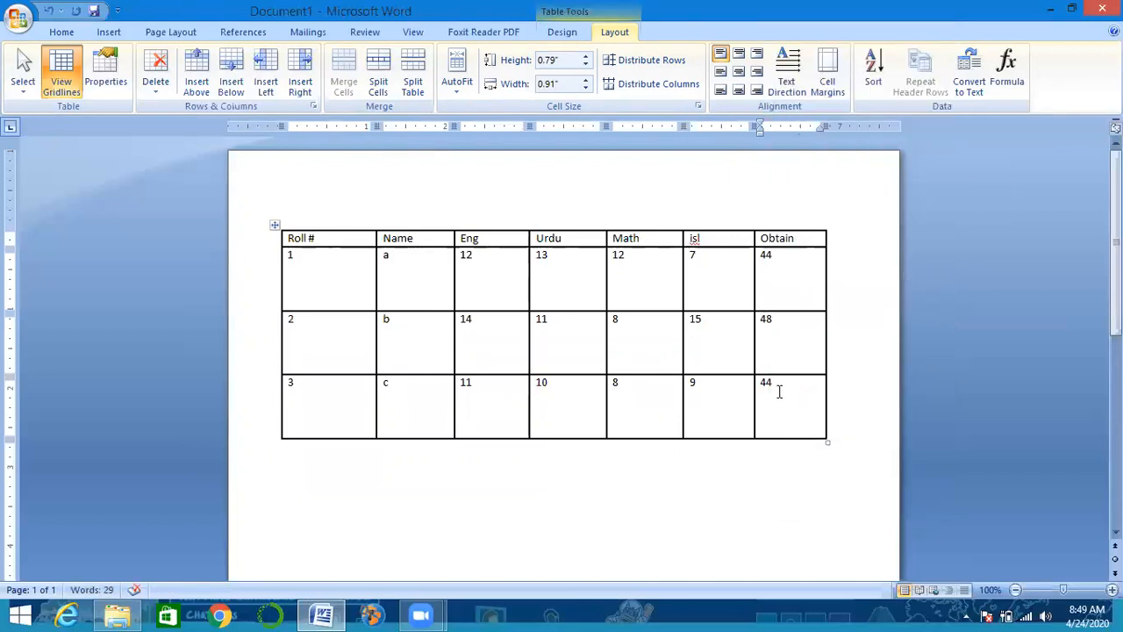
- Update the formula field in the Obtain cell for roll number 3
right_click(774, 383)
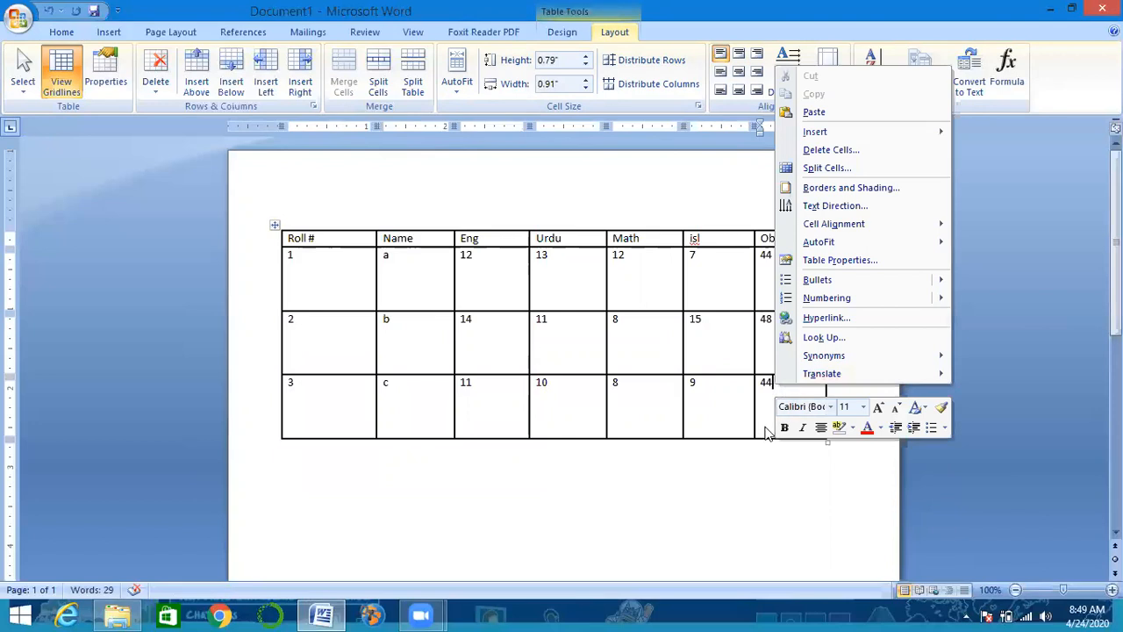
left_click(765, 396)
right_click(767, 395)
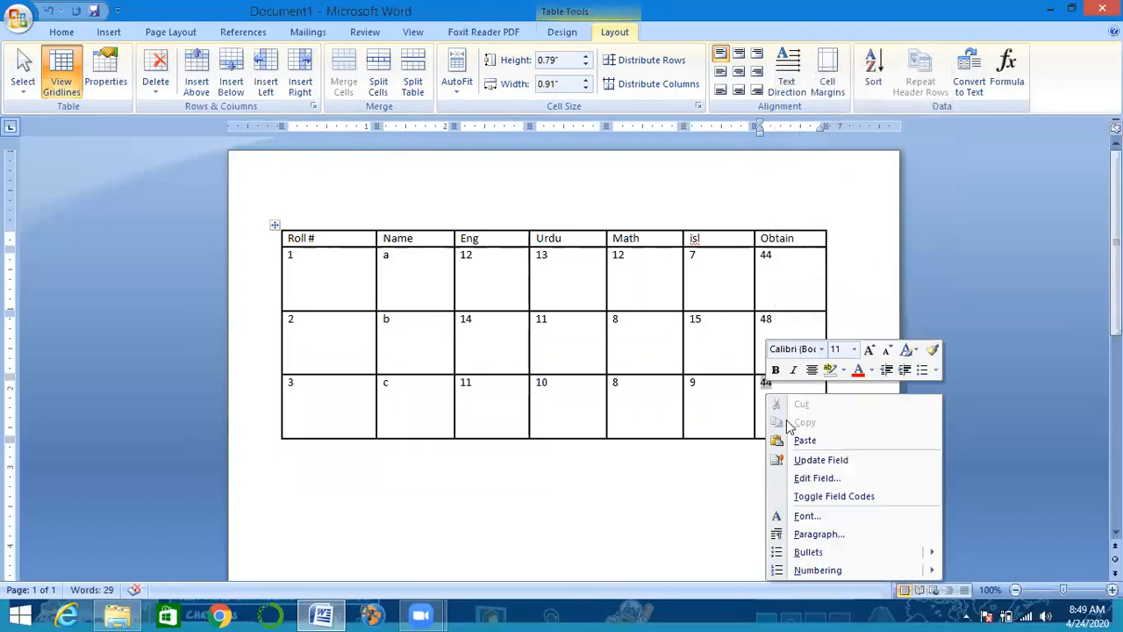
left_click(807, 461)
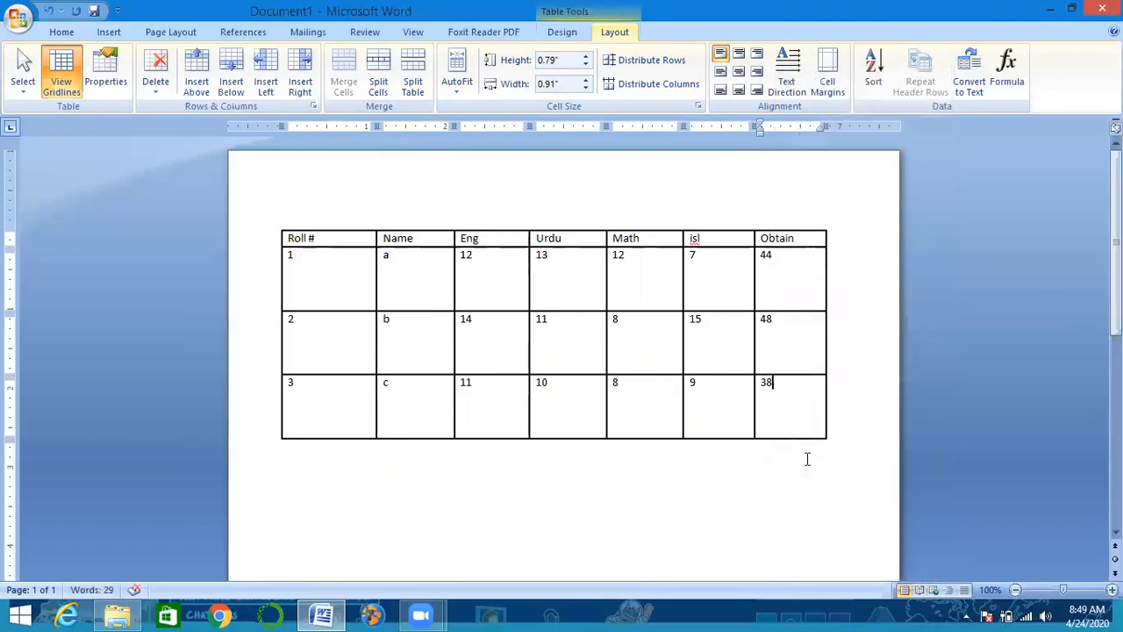
left_click_drag(778, 386, 303, 227)
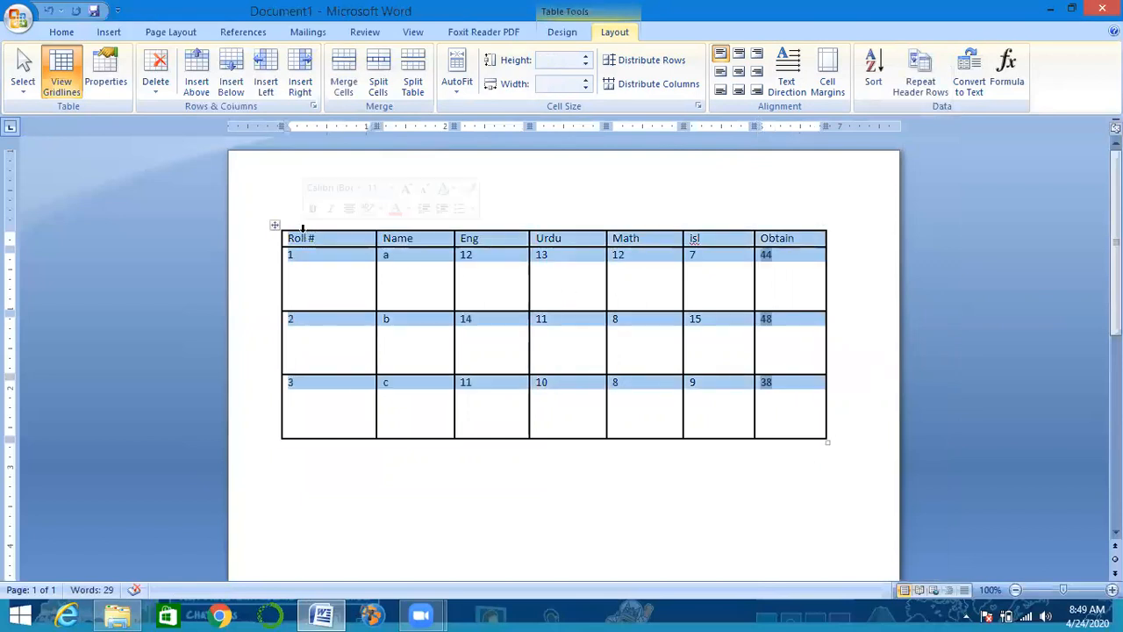
left_click(390, 416)
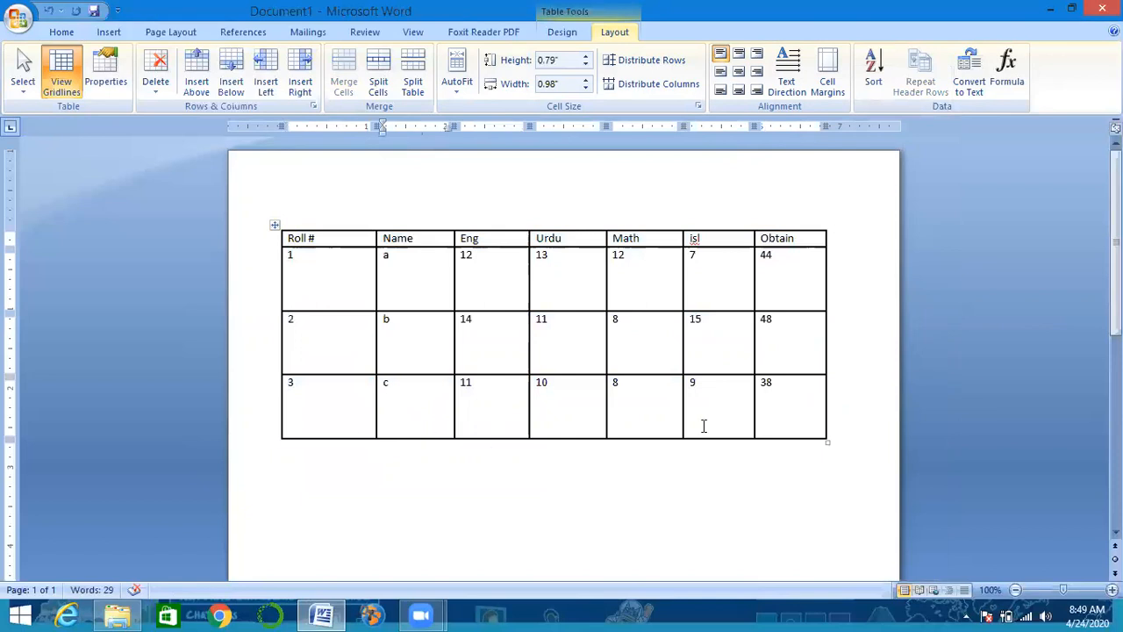
left_click_drag(780, 382, 269, 260)
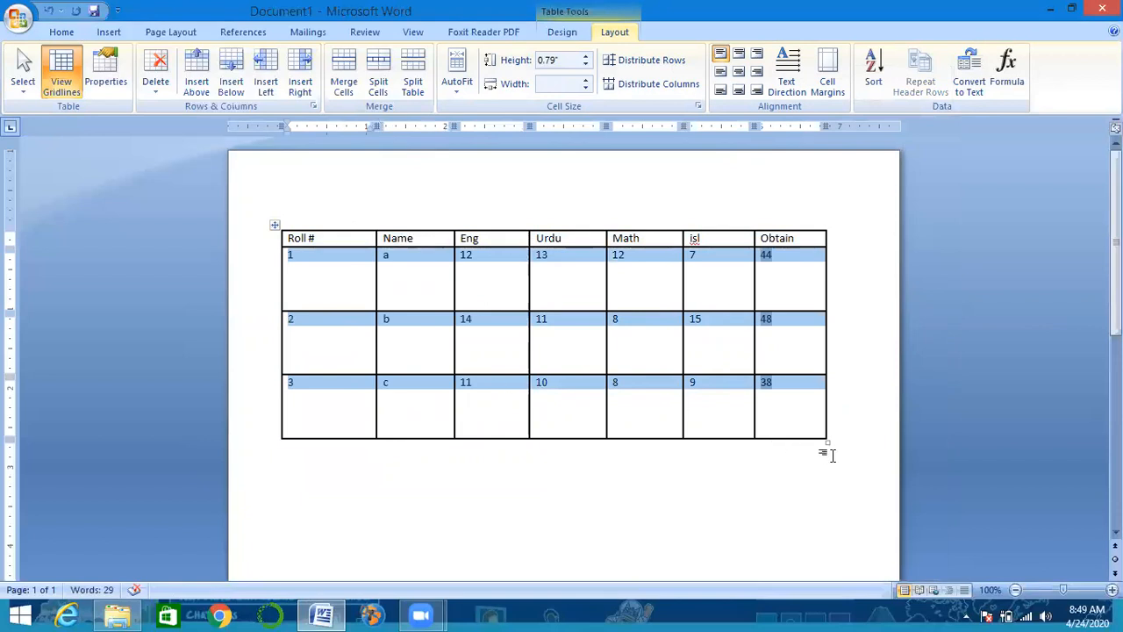
- Append blank rows after the last table row until the table extends three rows onto the second page
left_click(823, 427)
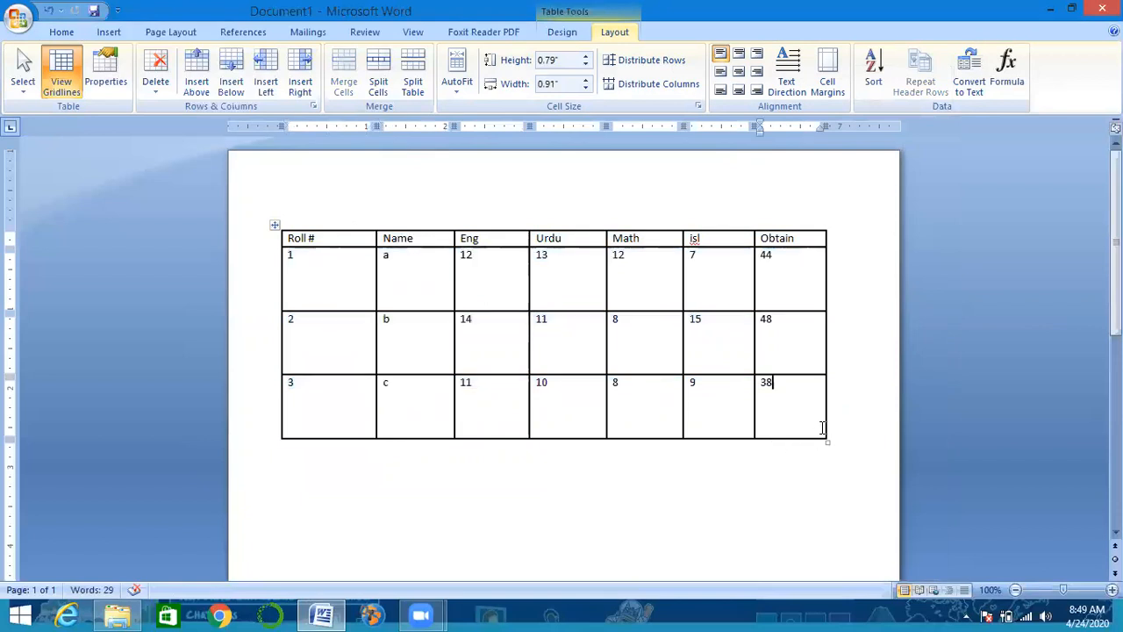
key("Tab")
left_click(802, 459)
key("Tab")
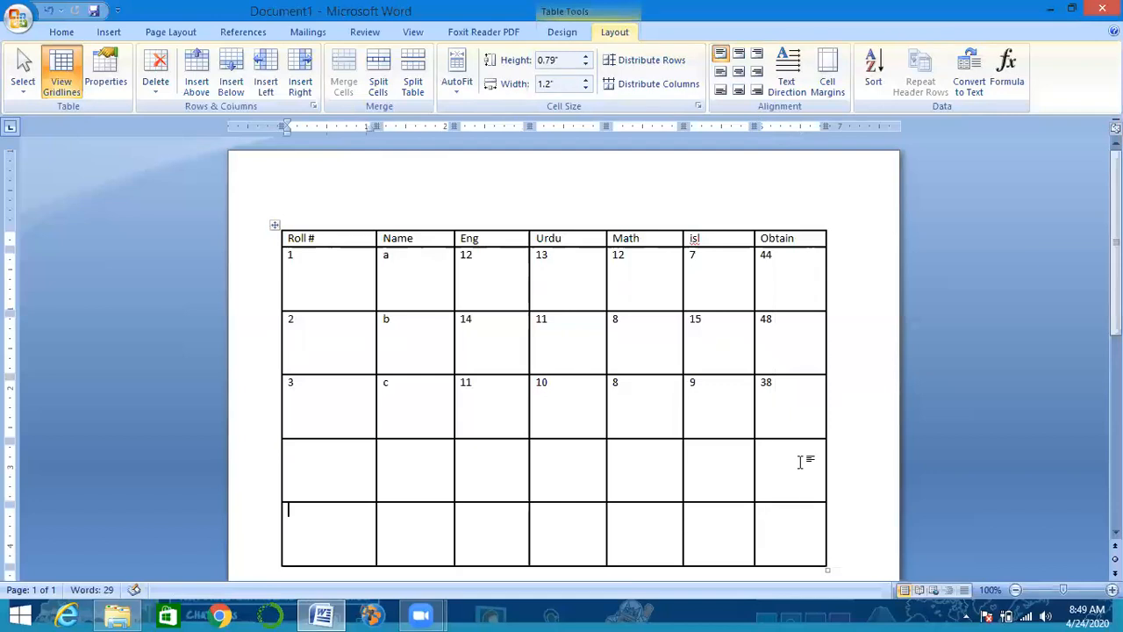
left_click(791, 522)
key("Tab")
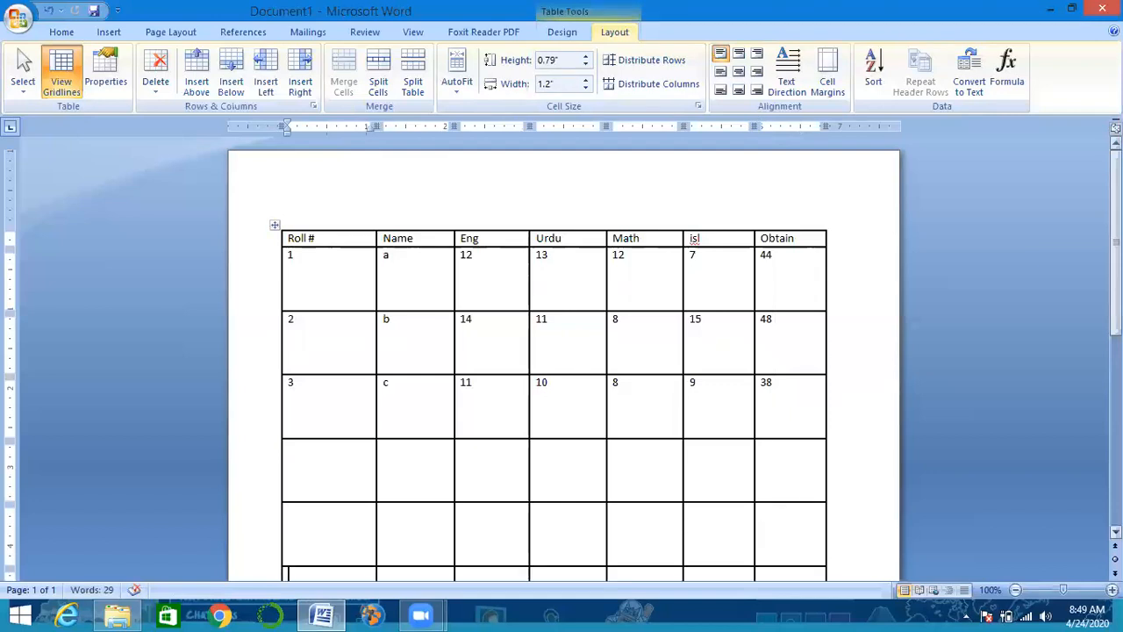
left_click_drag(1116, 246, 1116, 330)
key("Tab")
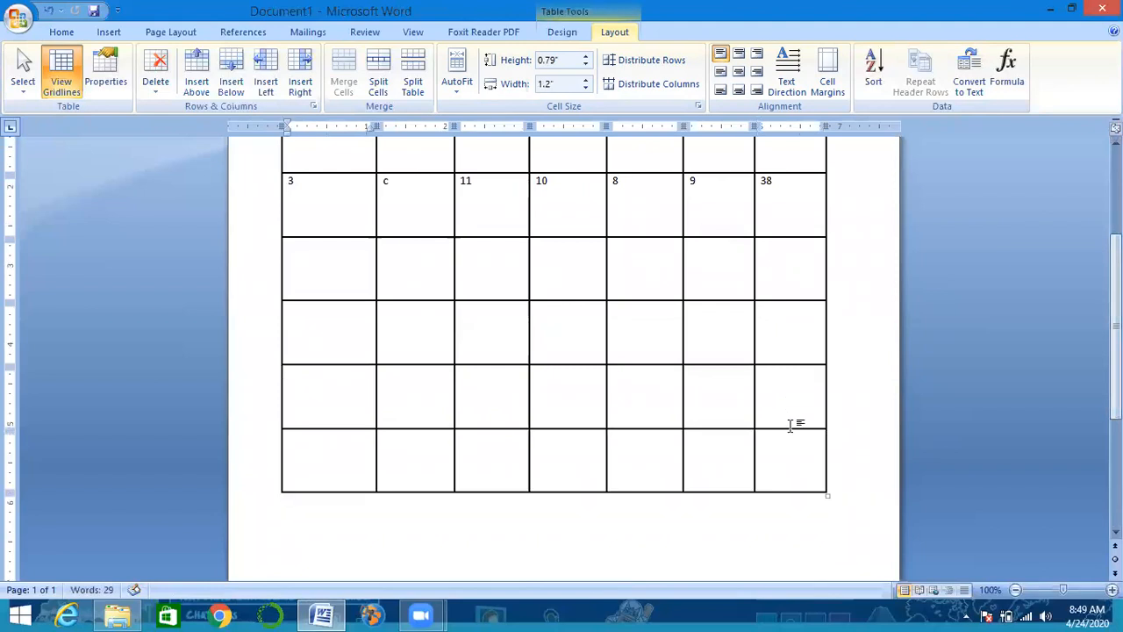
key("Tab")
key("Tab")
key("Tab")
key("Tab")
key("Tab")
key("Tab")
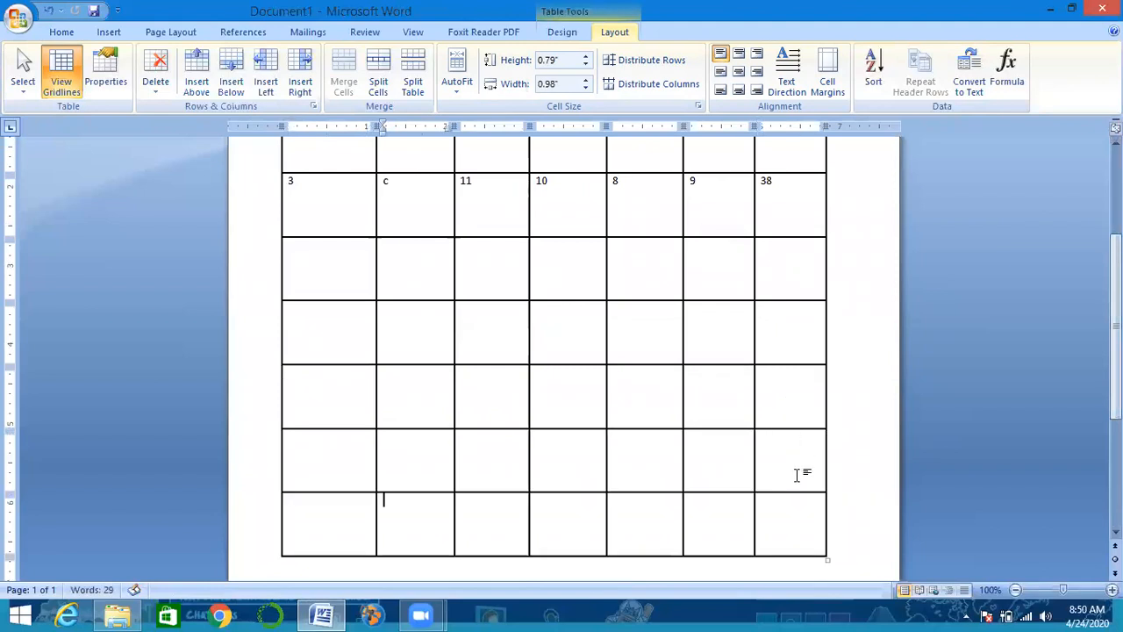
key("Tab")
key("Tab")
key("Tab")
key("Tab")
key("Tab")
key("Tab")
key("Tab")
key("Tab")
key("Tab")
key("Tab")
key("Tab")
key("Tab")
key("Tab")
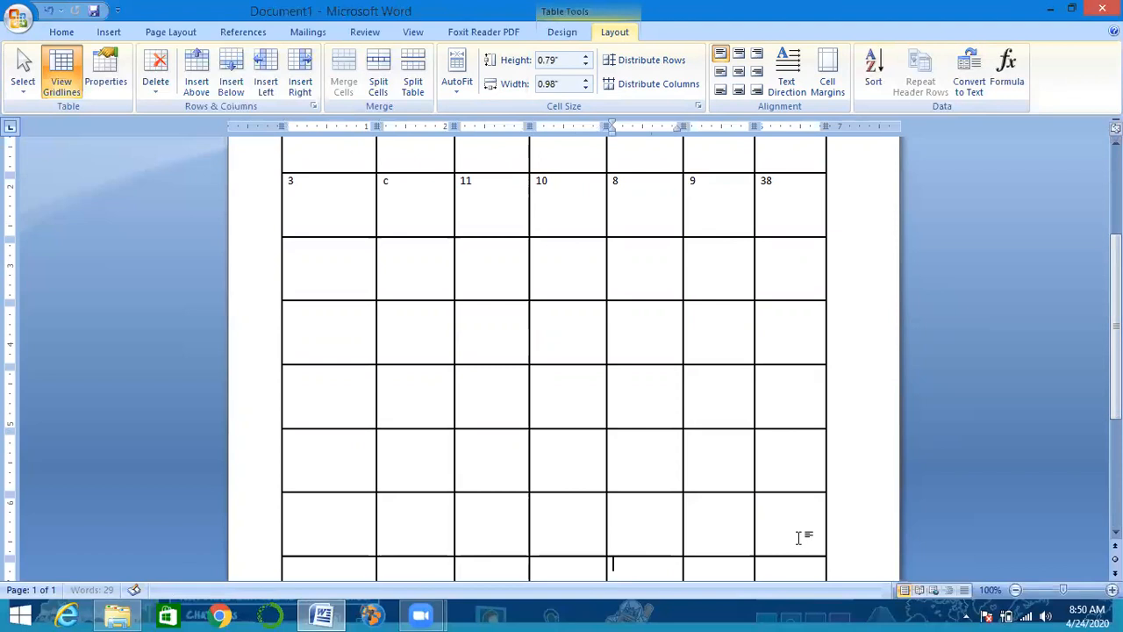
key("Tab")
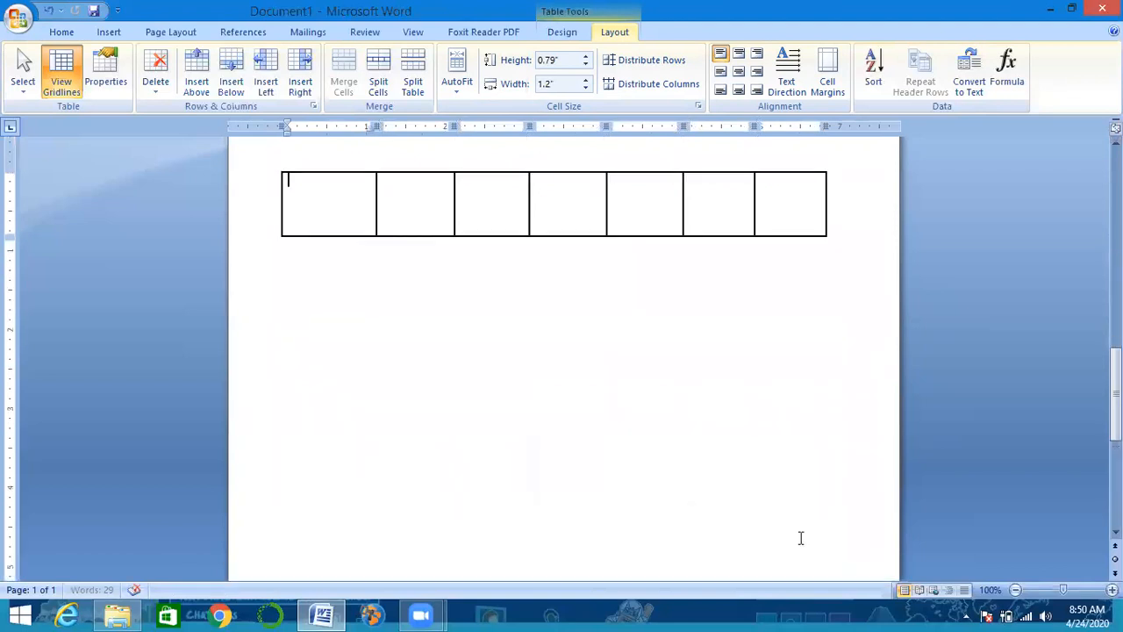
key("Tab")
key("Tab")
key("Tab")
key("Tab")
key("Tab")
key("Tab")
key("Tab")
key("Tab")
key("Tab")
key("Tab")
key("Tab")
key("Tab")
key("Tab")
key("Tab")
key("Tab")
key("Tab")
key("Tab")
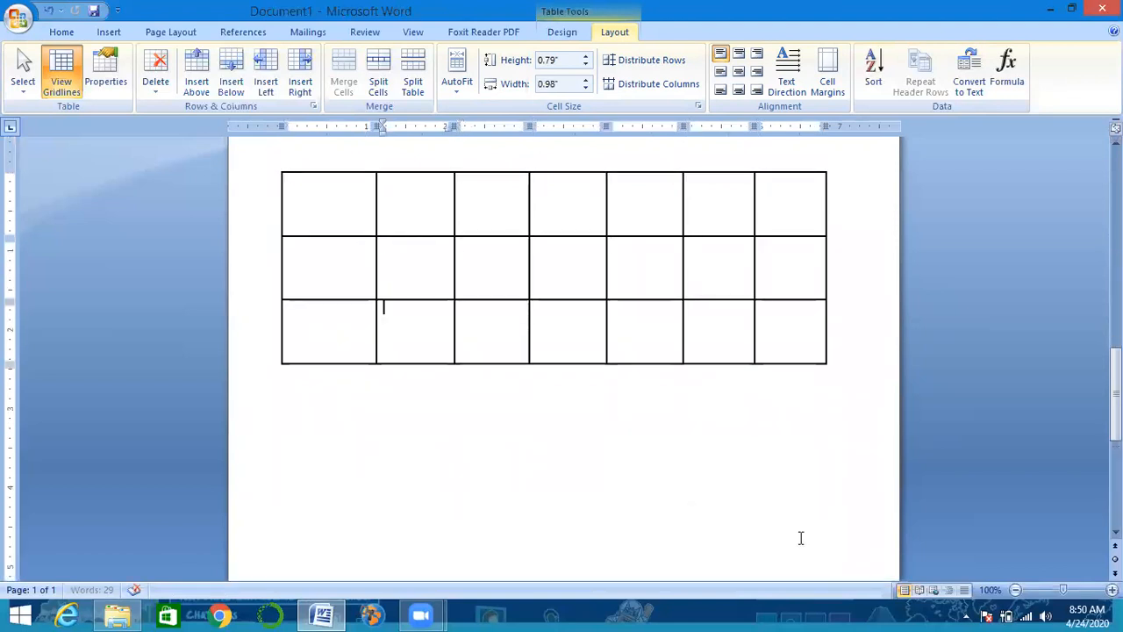
- Copy the rows for roll numbers 1 to 3 and paste them into the first blank rows beneath
left_click_drag(1116, 395, 1065, 153)
left_click_drag(777, 379, 279, 257)
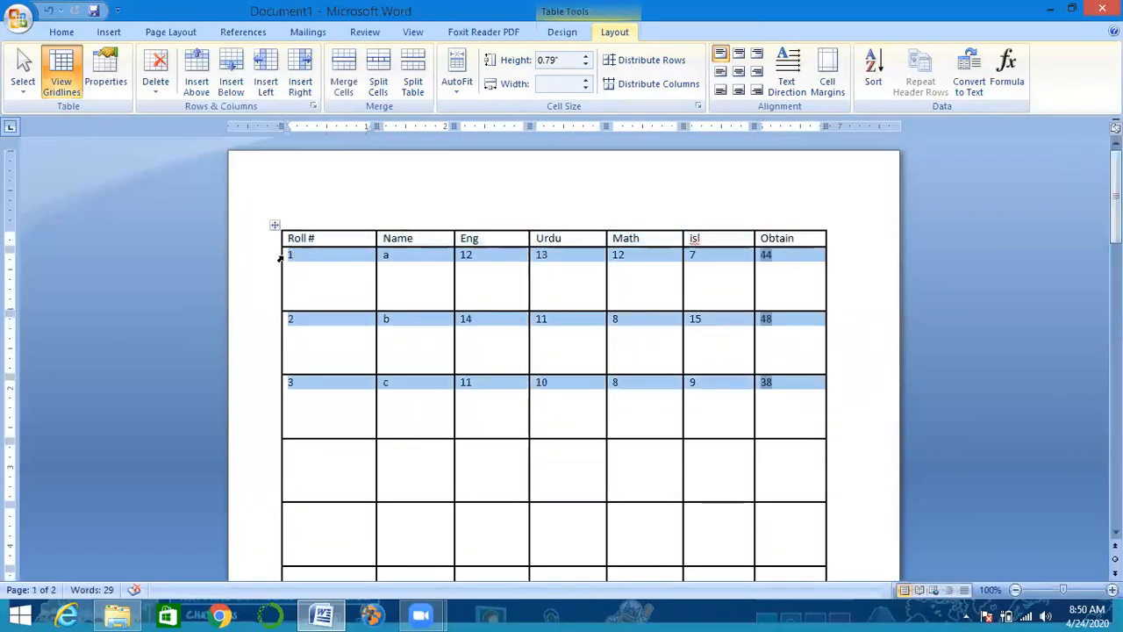
key("ctrl+c")
left_click(324, 457)
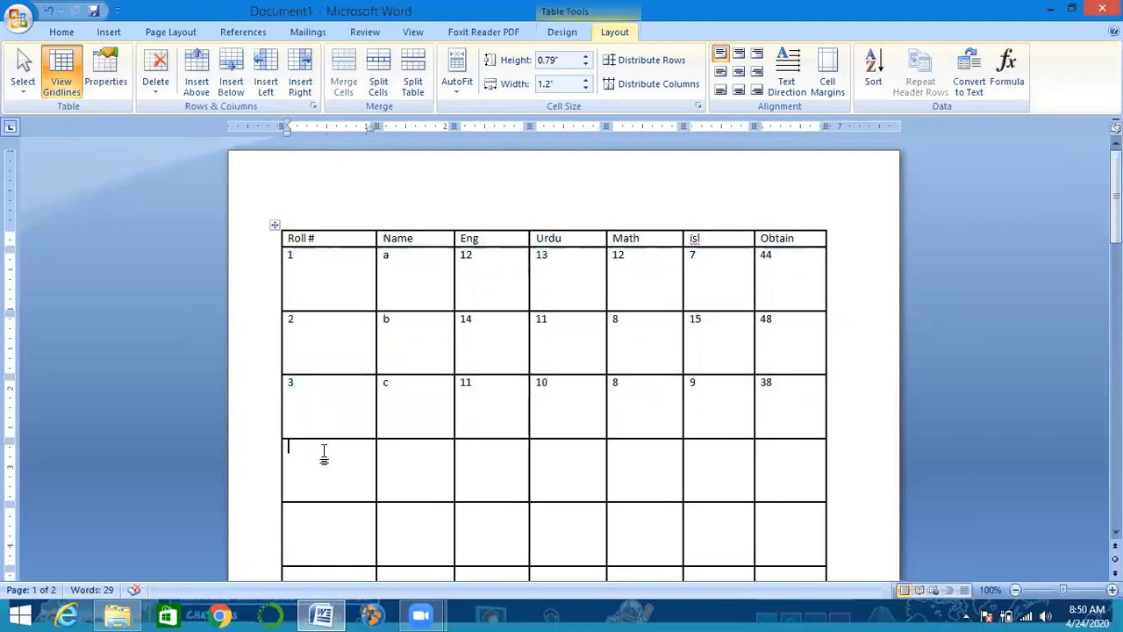
key("ctrl+v")
- Paste the copied student rows repeatedly into the remaining blank rows through the end of the table on page two
left_click_drag(1116, 228, 1116, 298)
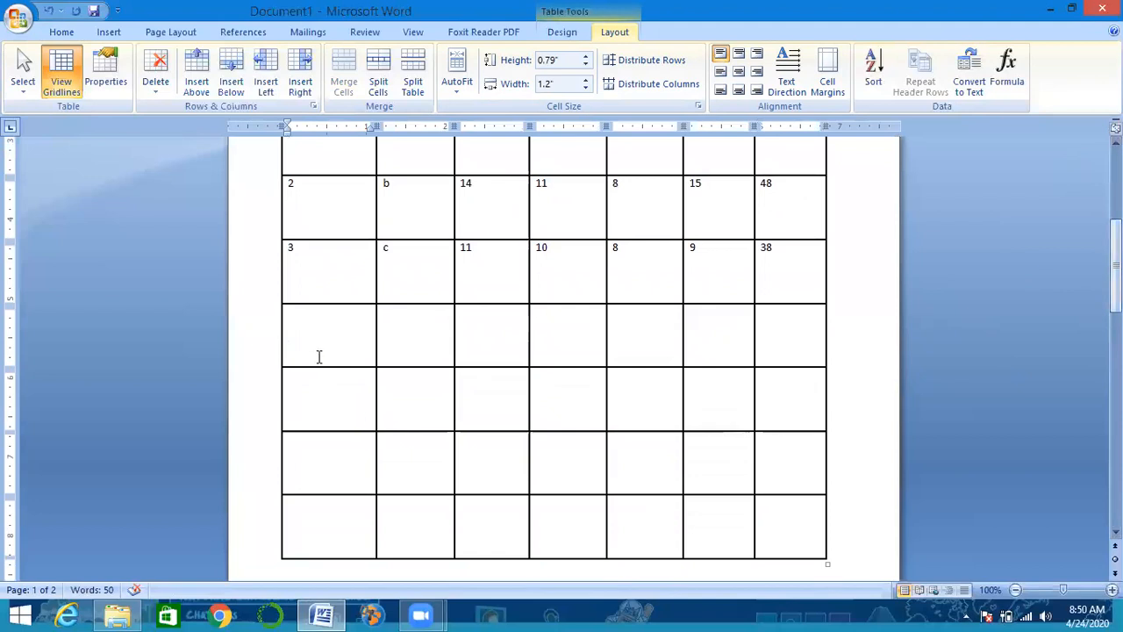
key("ctrl+v")
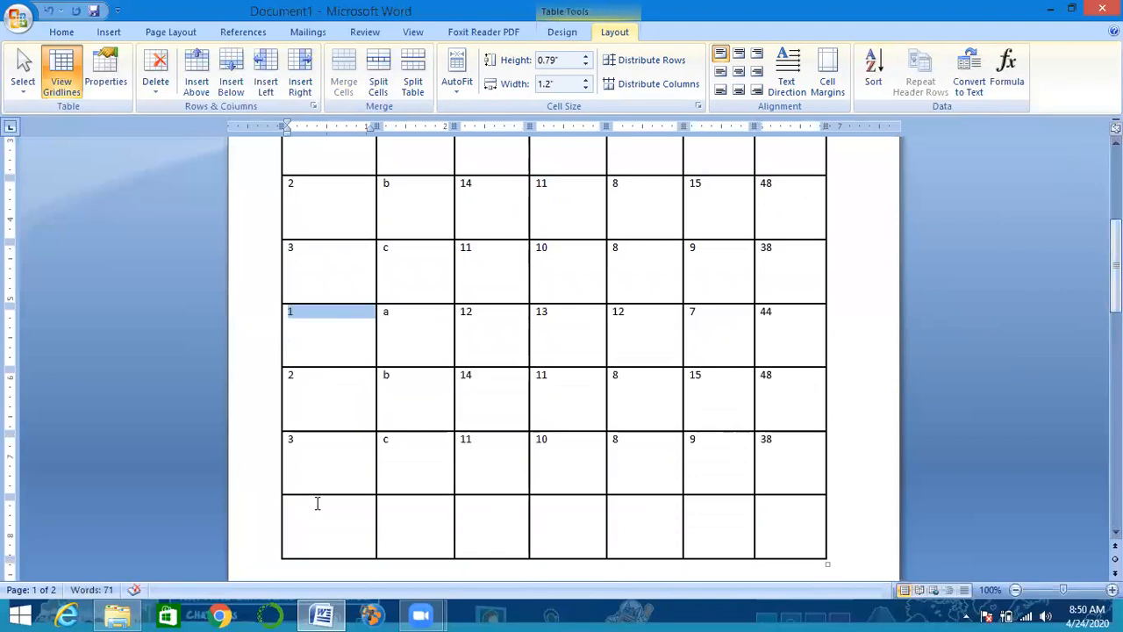
left_click(318, 503)
key("ctrl+v")
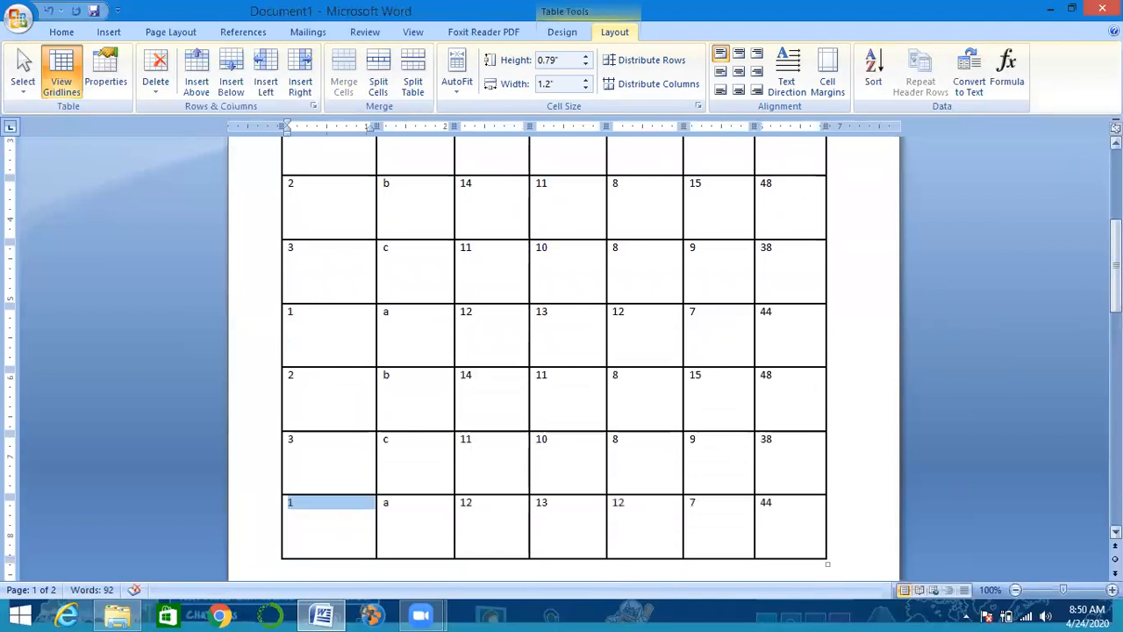
left_click_drag(1116, 263, 1116, 404)
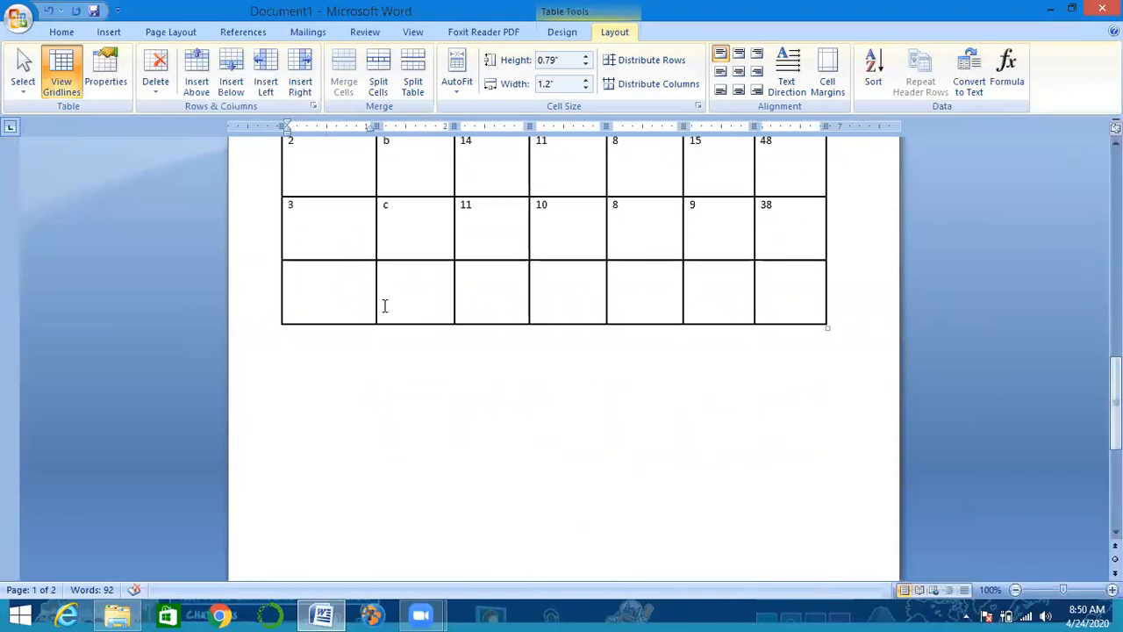
key("ctrl+v")
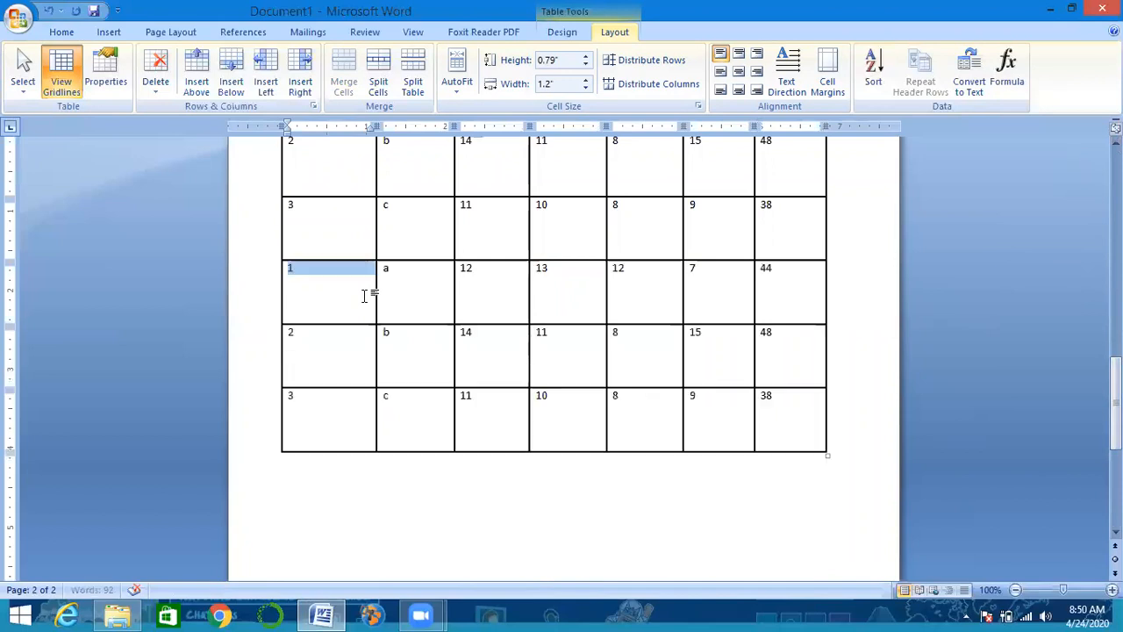
- Set the header row starting with Roll # to repeat on every page of the table
left_click_drag(1114, 404, 1085, 210)
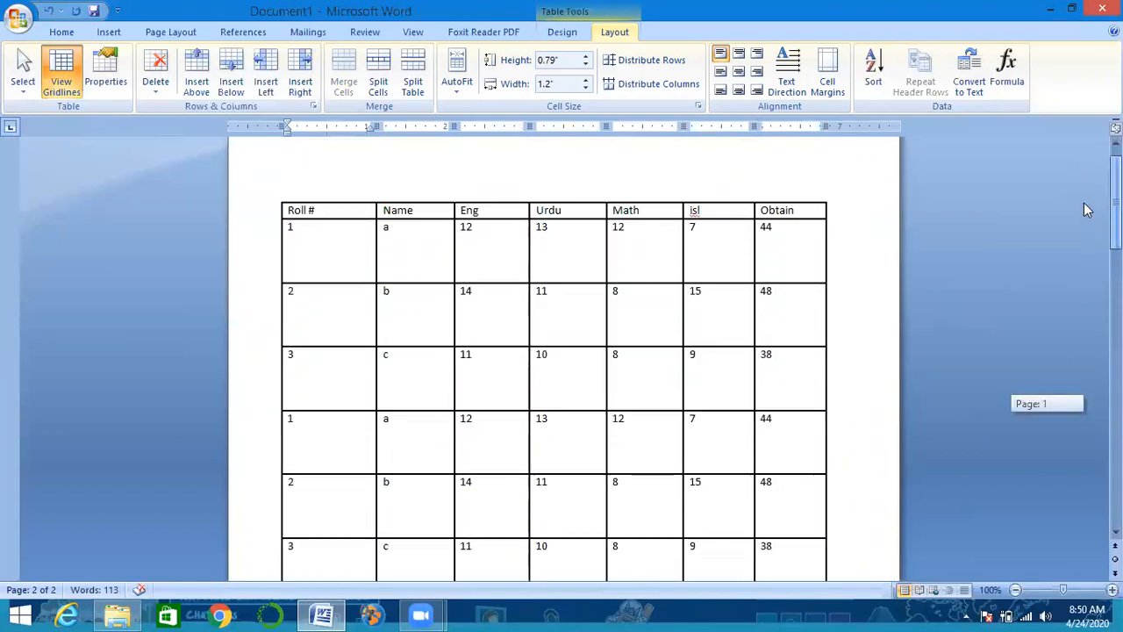
left_click(310, 211)
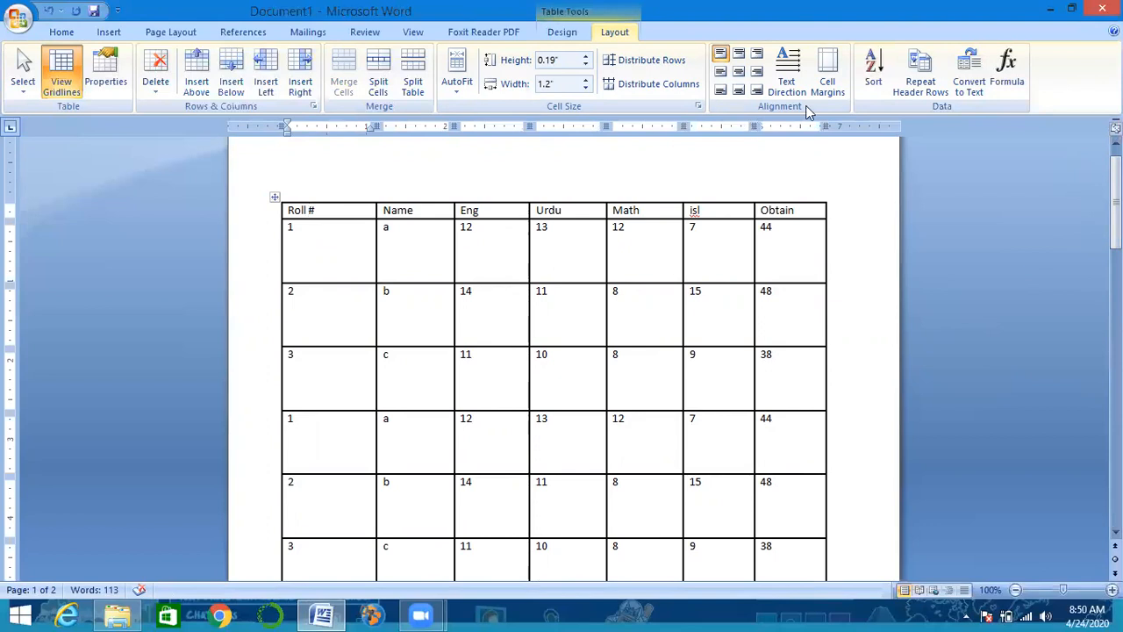
left_click(920, 75)
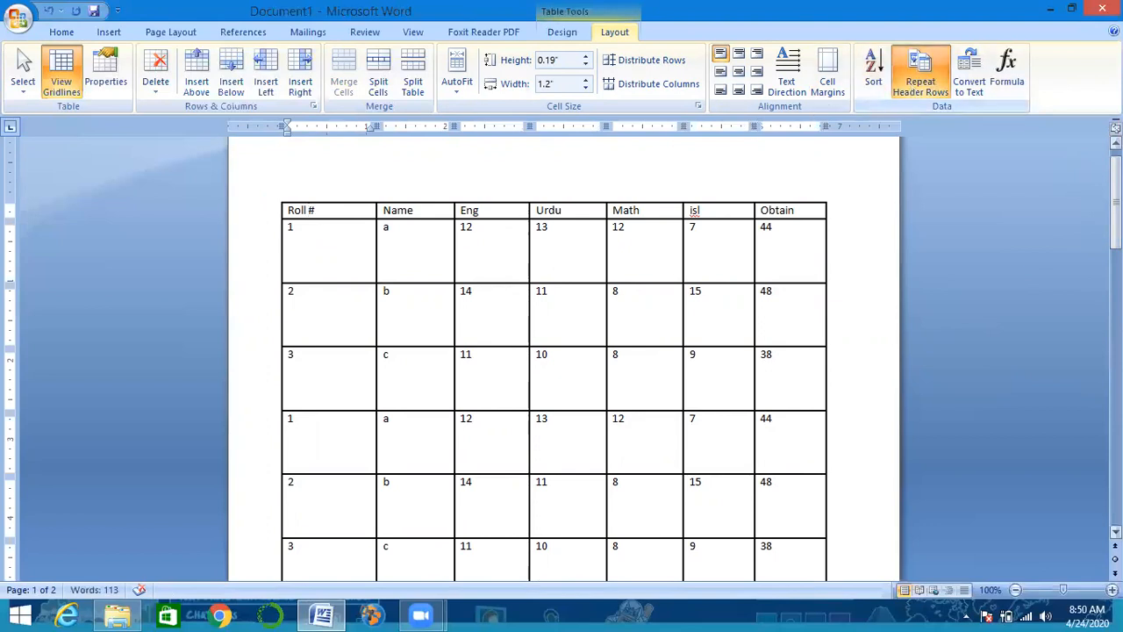
left_click_drag(1116, 214, 1054, 148)
left_click(920, 74)
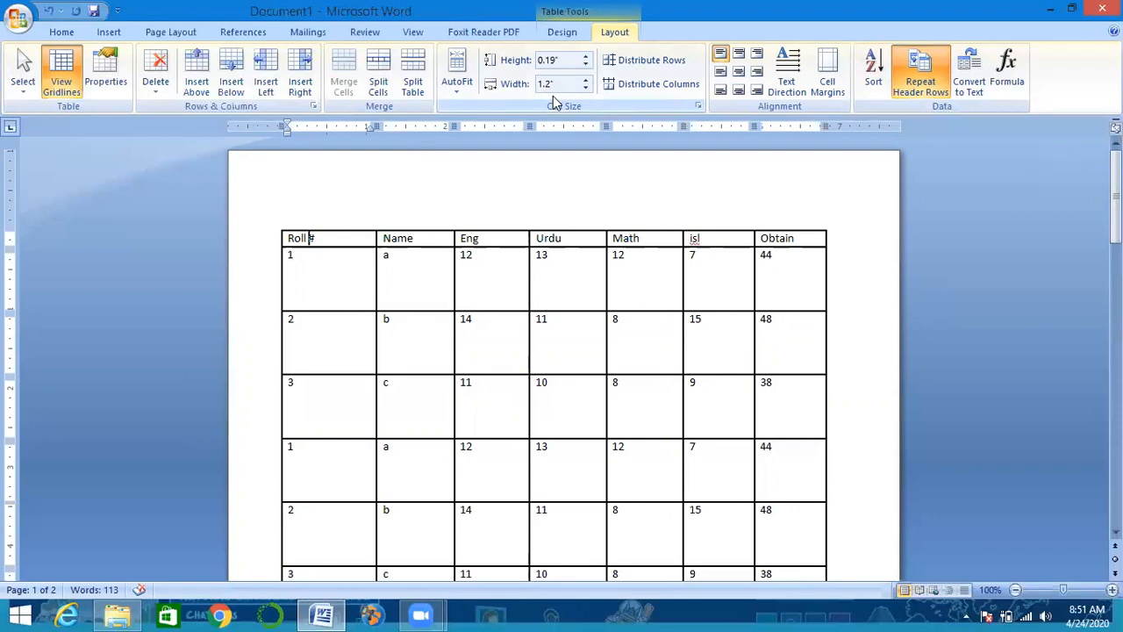
- Apply the red built-in table style with a dark red first column and pink banded rows to the table
left_click(561, 37)
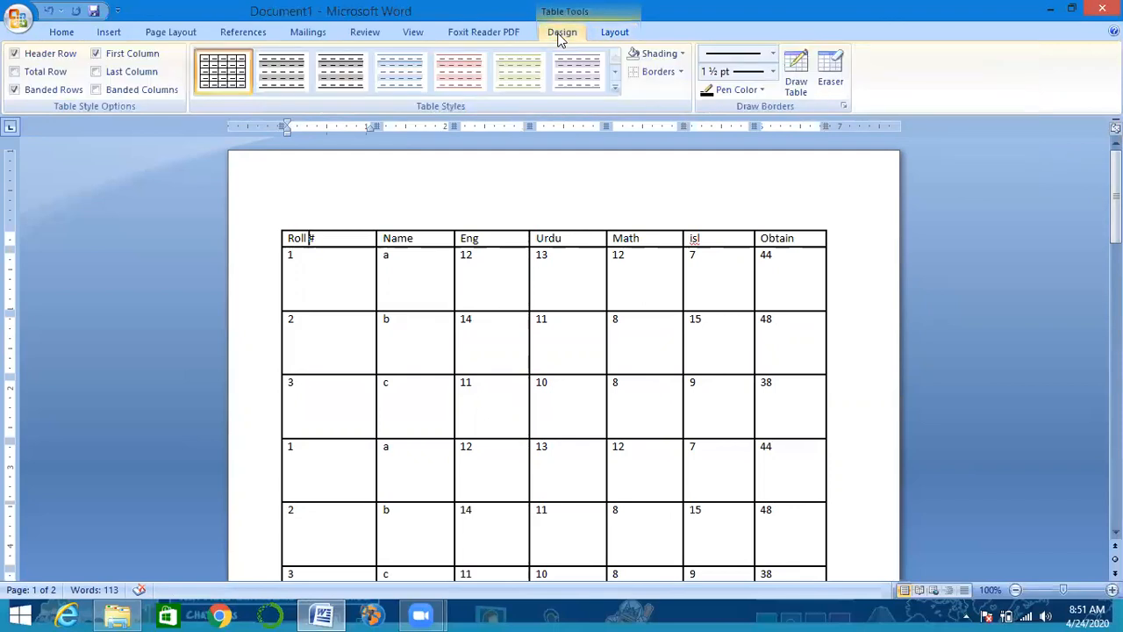
left_click(614, 88)
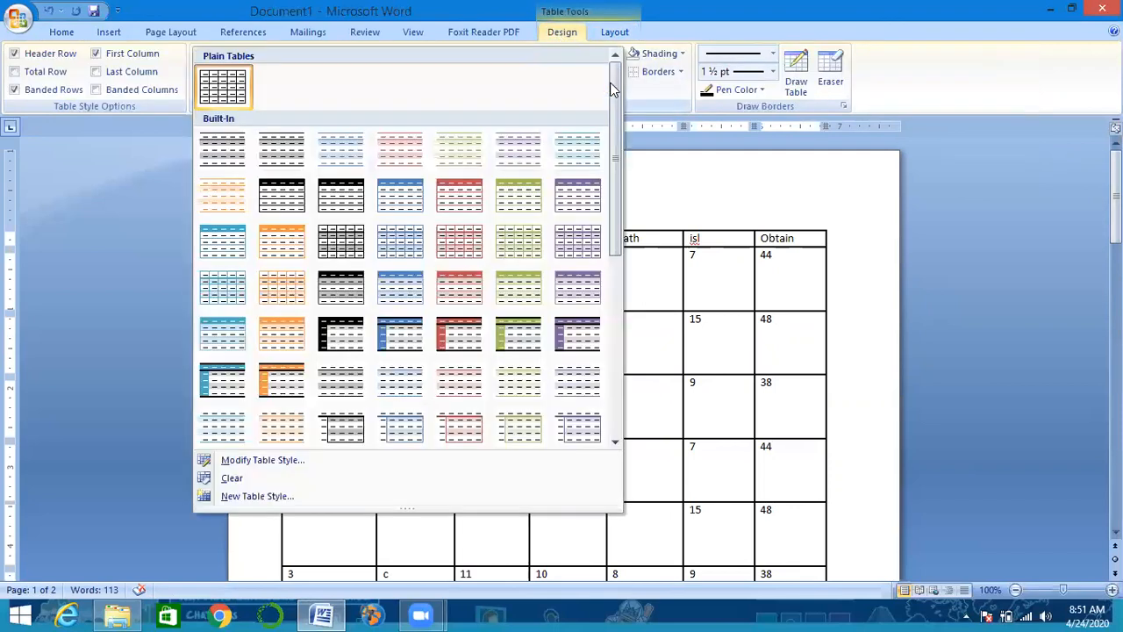
left_click_drag(615, 133, 607, 412)
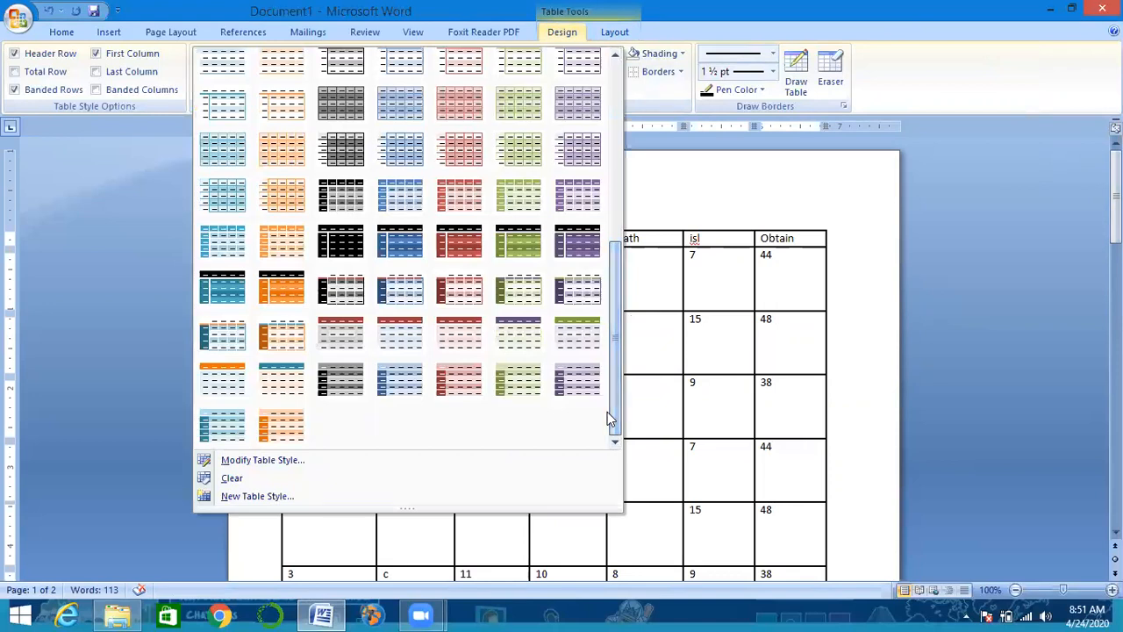
left_click(450, 384)
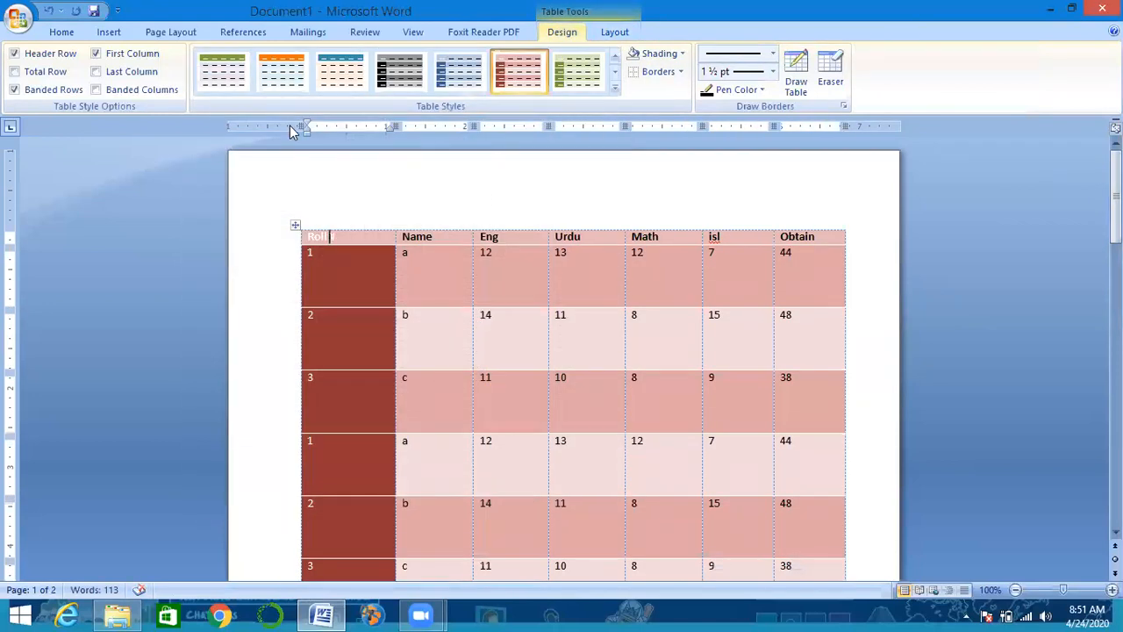
- Return the table to the plain Table Grid style
left_click(614, 88)
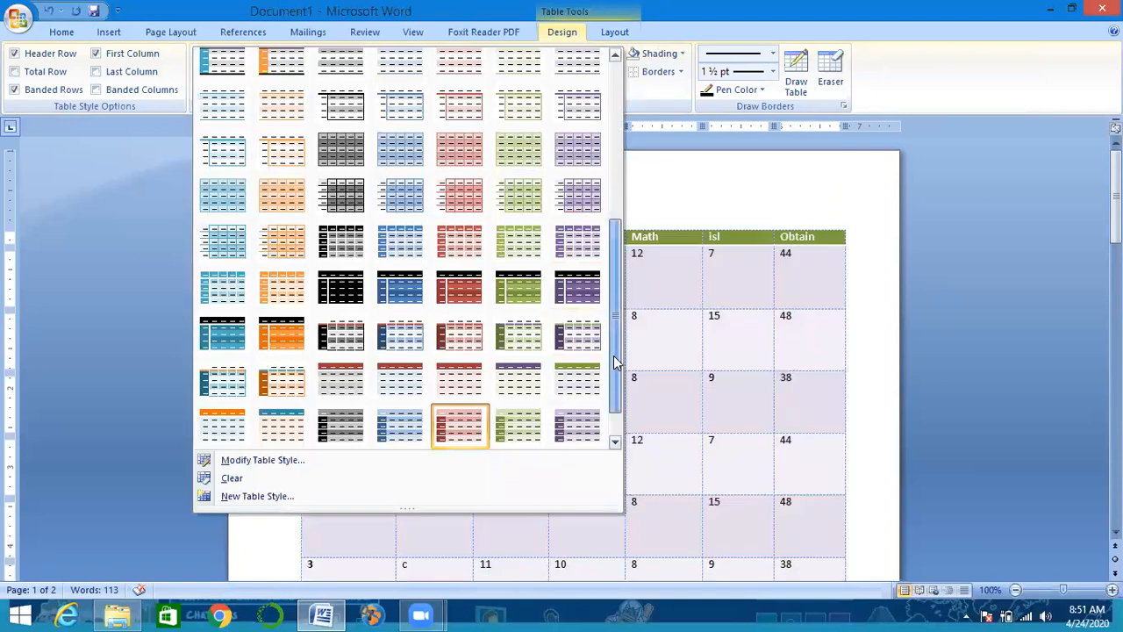
scroll(614, 361, "up", 5)
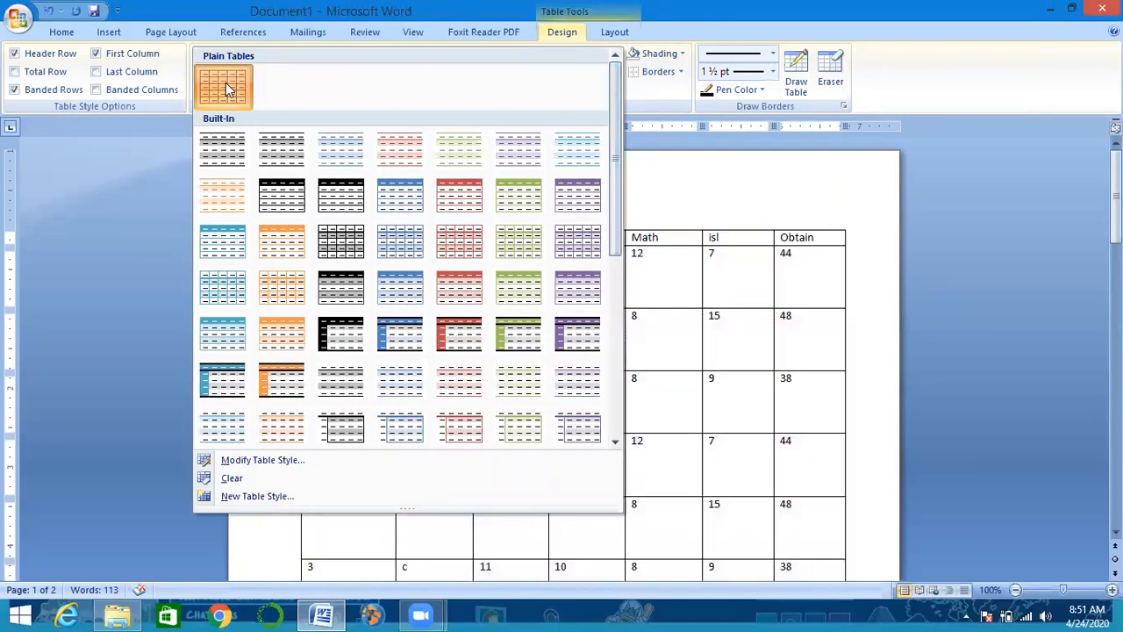
left_click(225, 82)
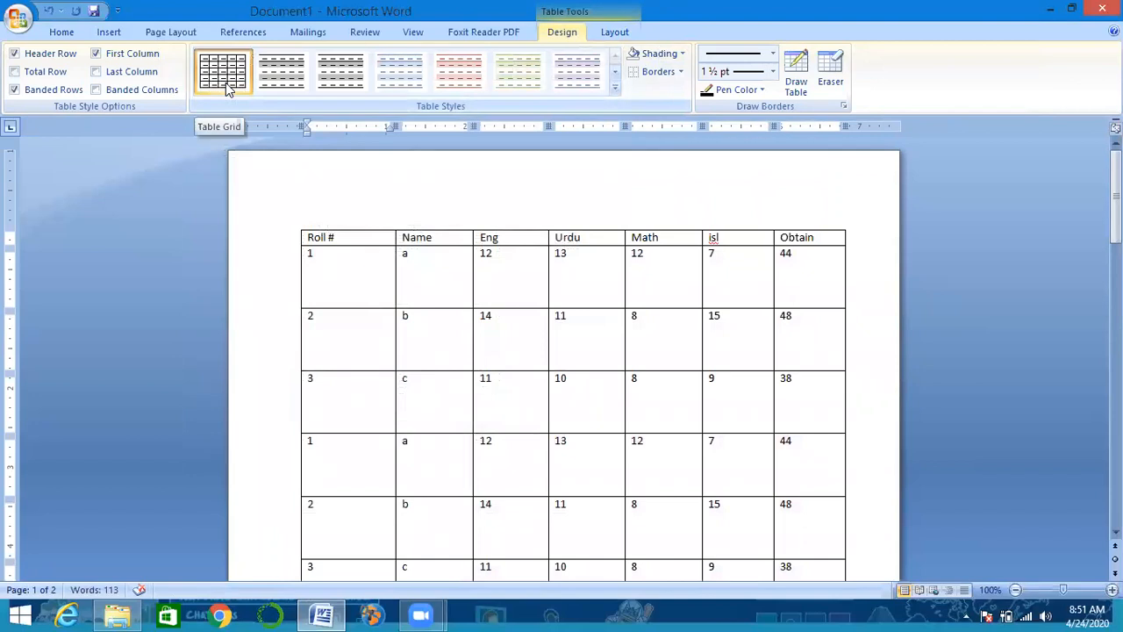
- Enable the Last Column style option and apply the built-in black style with grey banded rows to the table
left_click(145, 75)
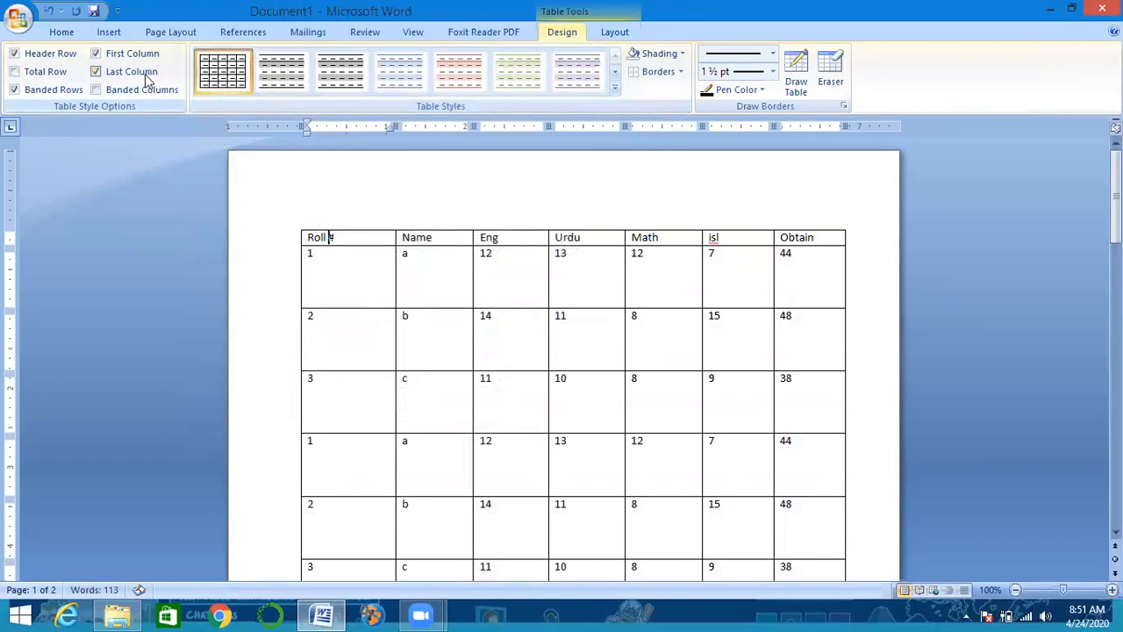
left_click(50, 58)
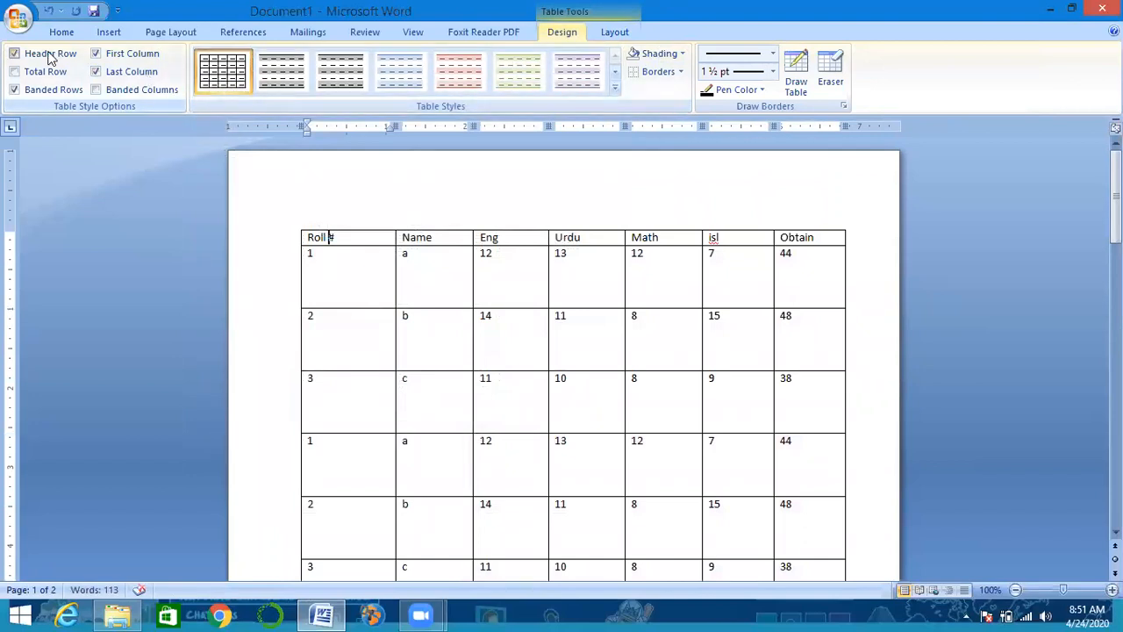
left_click(279, 75)
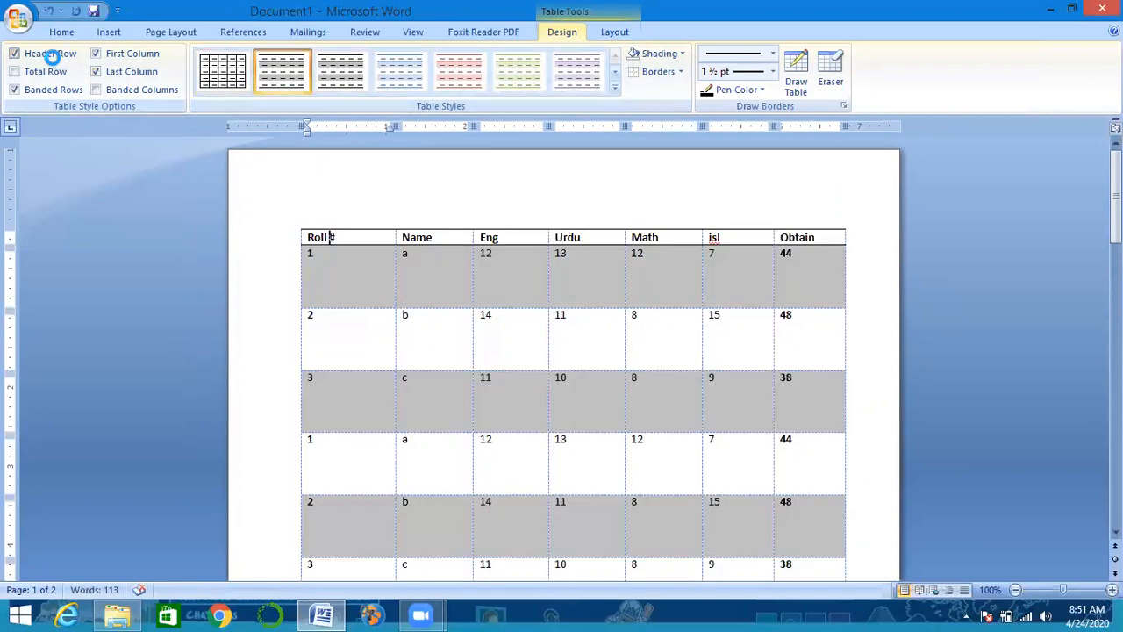
- Toggle the Header Row and Banded Rows style options off and back on, and enable Total Row
left_click(53, 56)
left_click(53, 57)
left_click(53, 58)
left_click(51, 56)
left_click(44, 71)
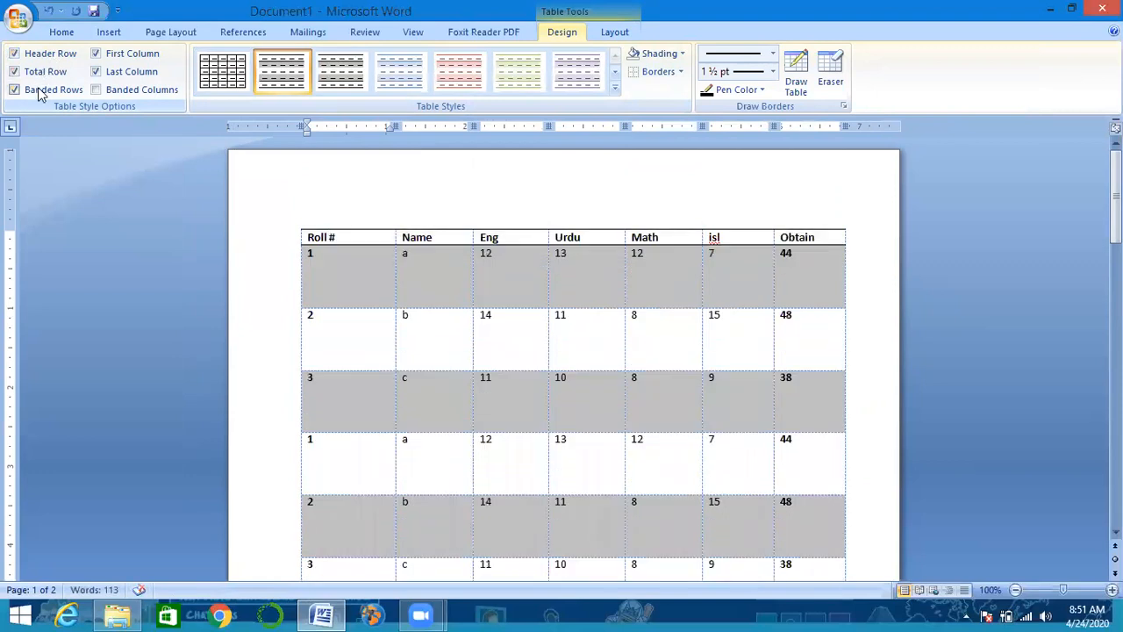
left_click(40, 92)
left_click(37, 89)
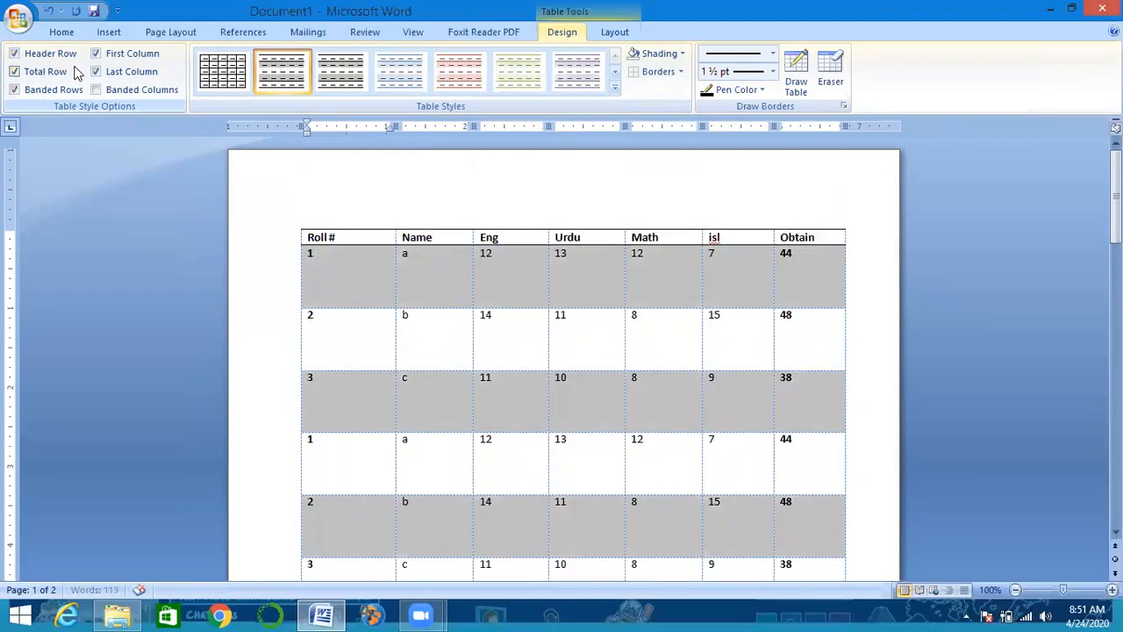
- Try the First Column style option, keeping it enabled, and turn off Last Column for the table
left_click(98, 54)
left_click(97, 72)
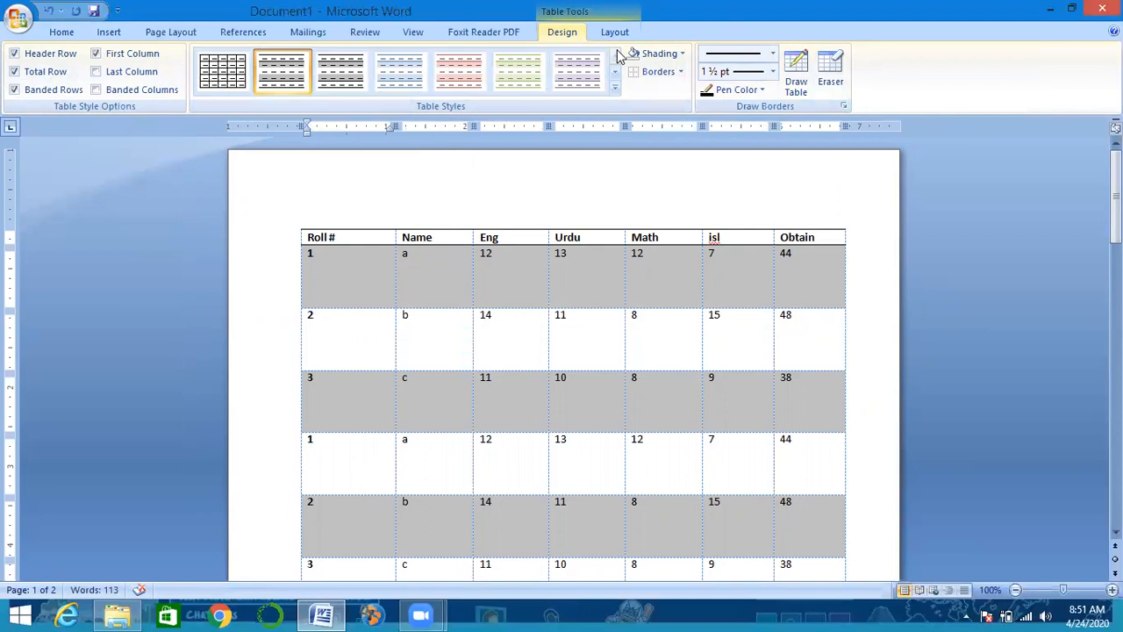
left_click(109, 32)
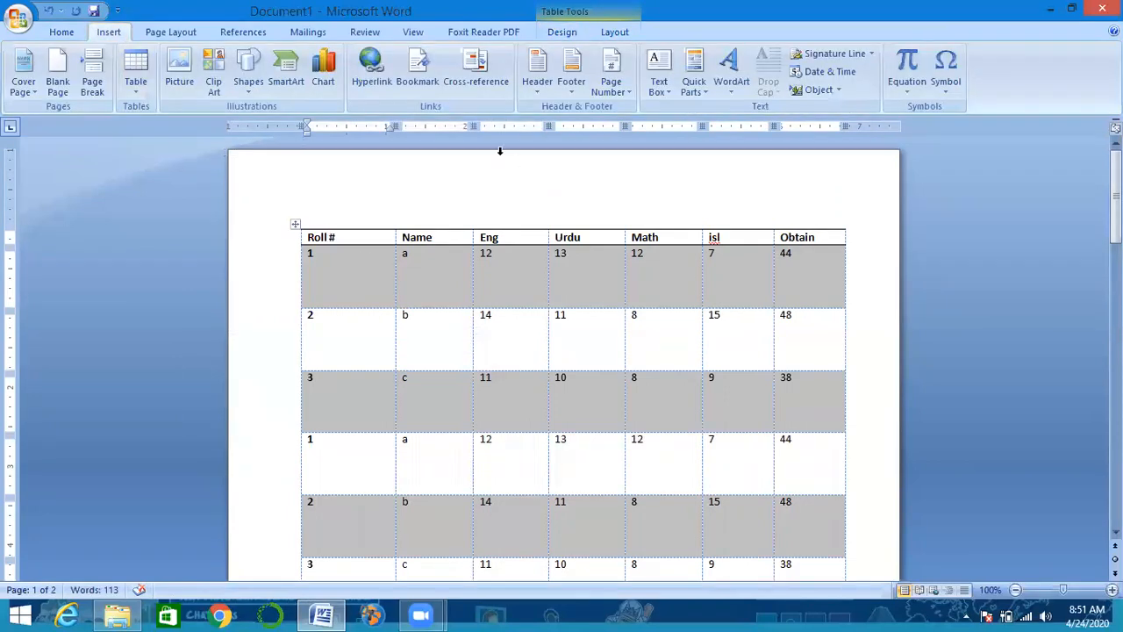